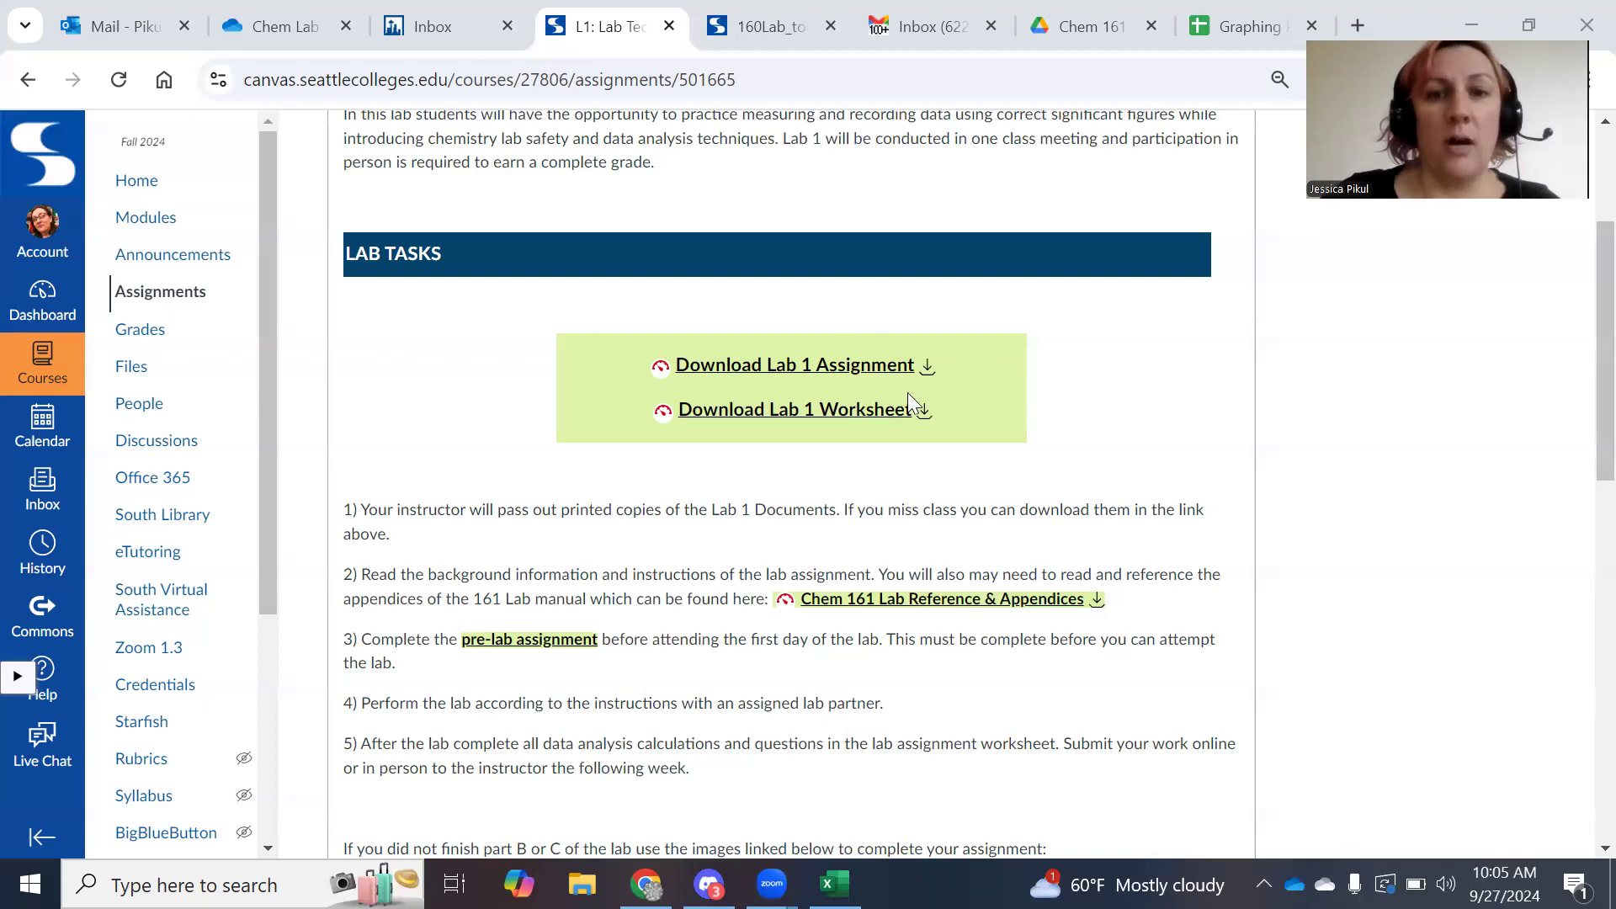
Scroll the current page, then bring the lab appendices PDF back into view.
scroll(964, 443, "up", 3)
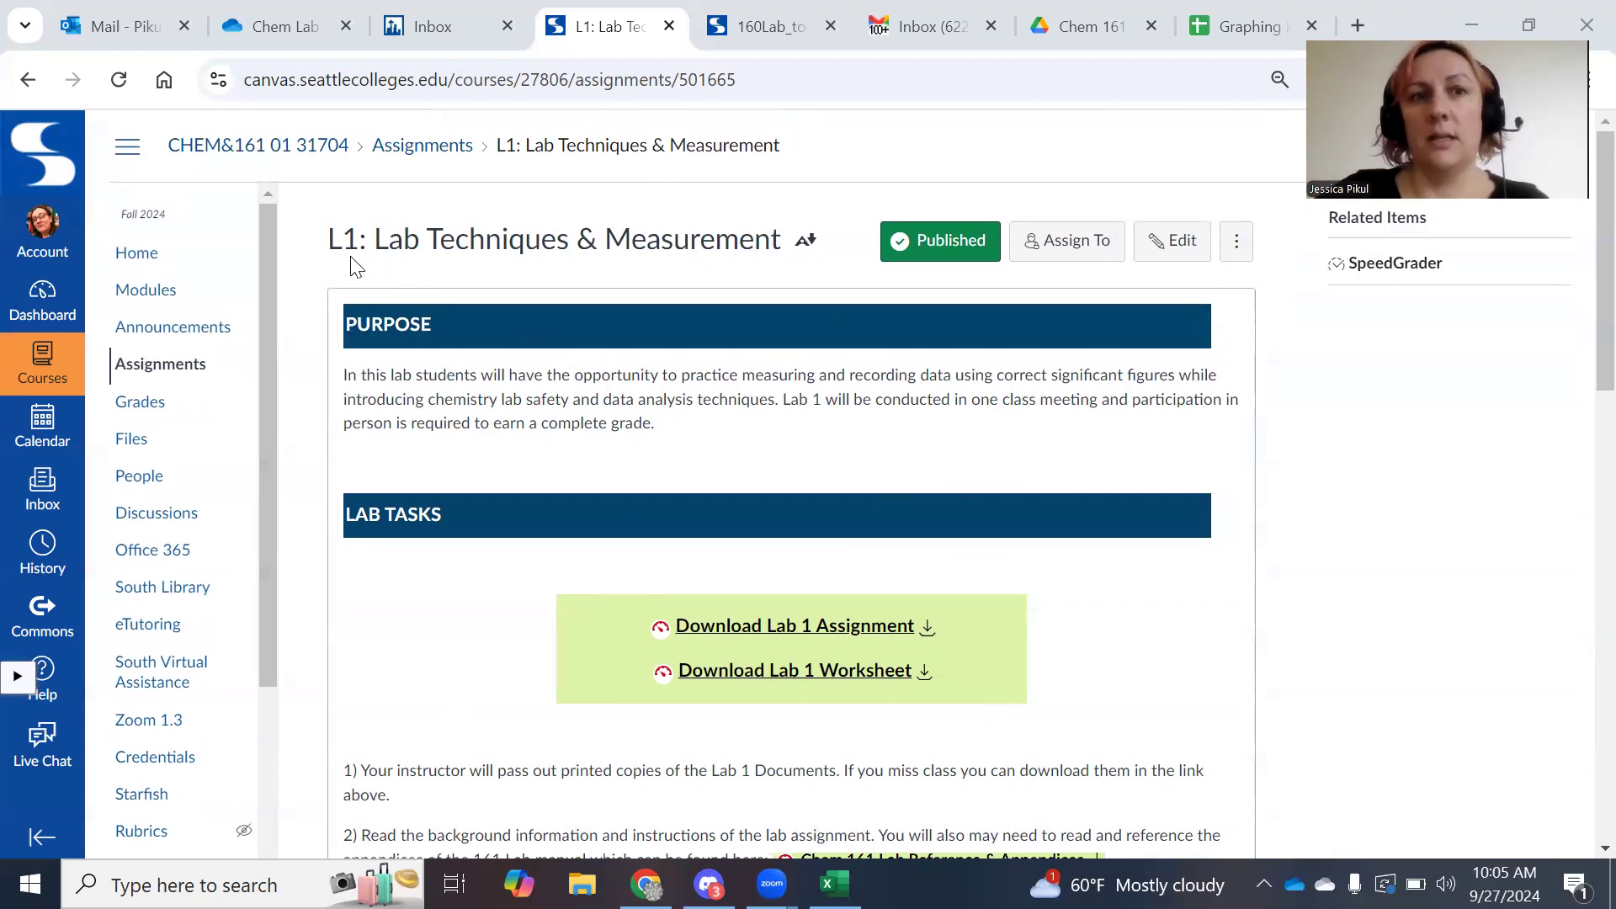
scroll(959, 583, "down", 3)
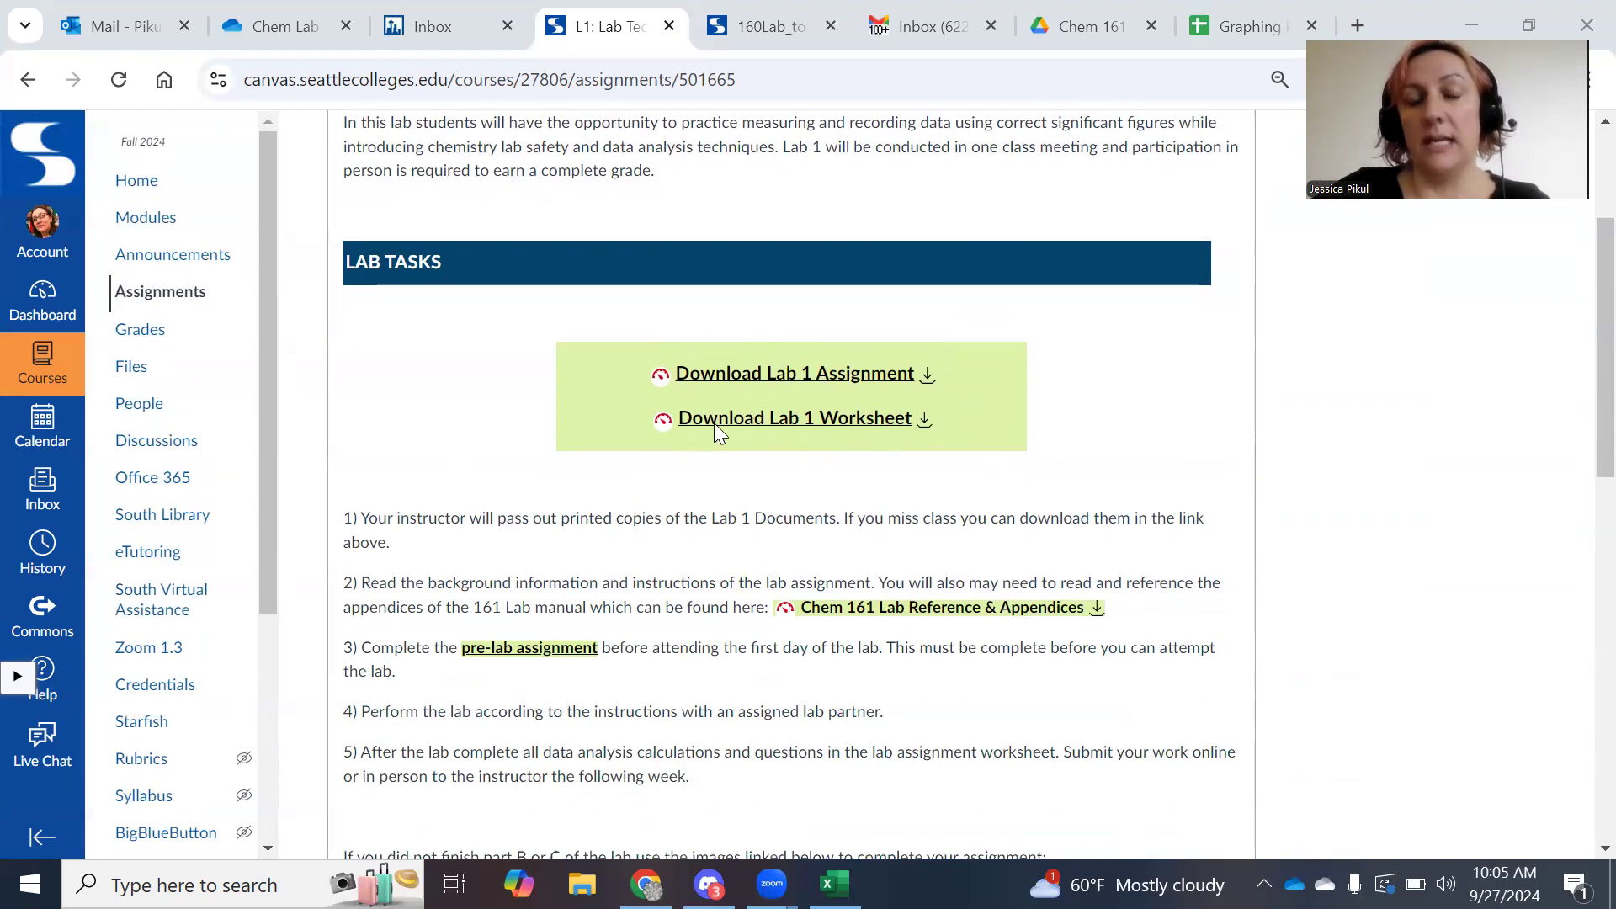
scroll(840, 421, "down", 2)
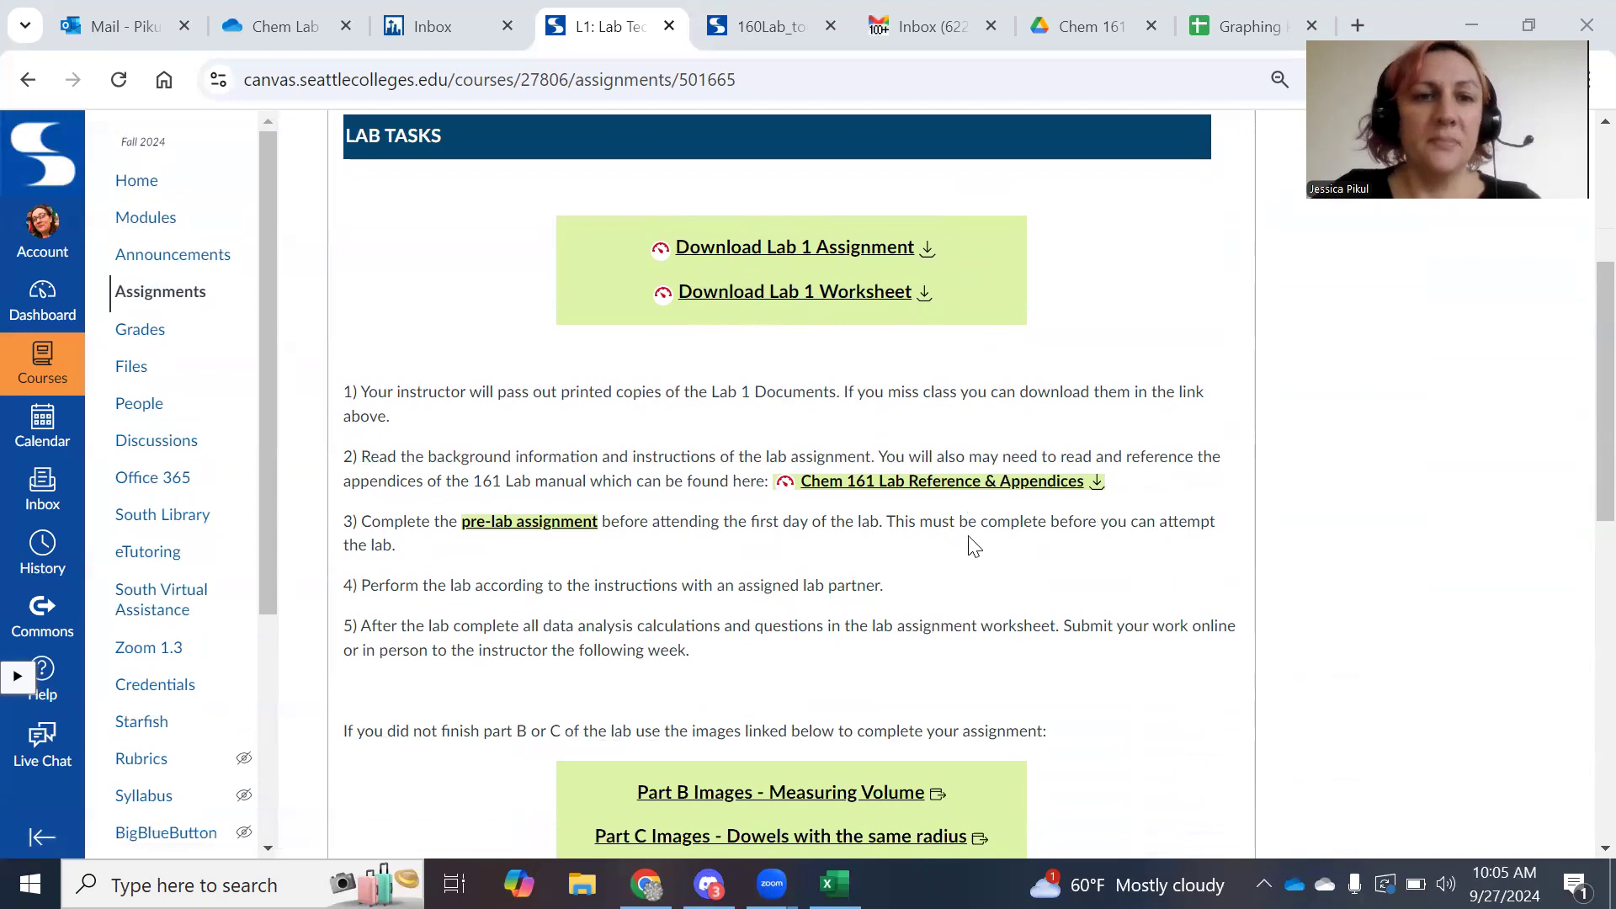
scroll(1039, 541, "down", 5)
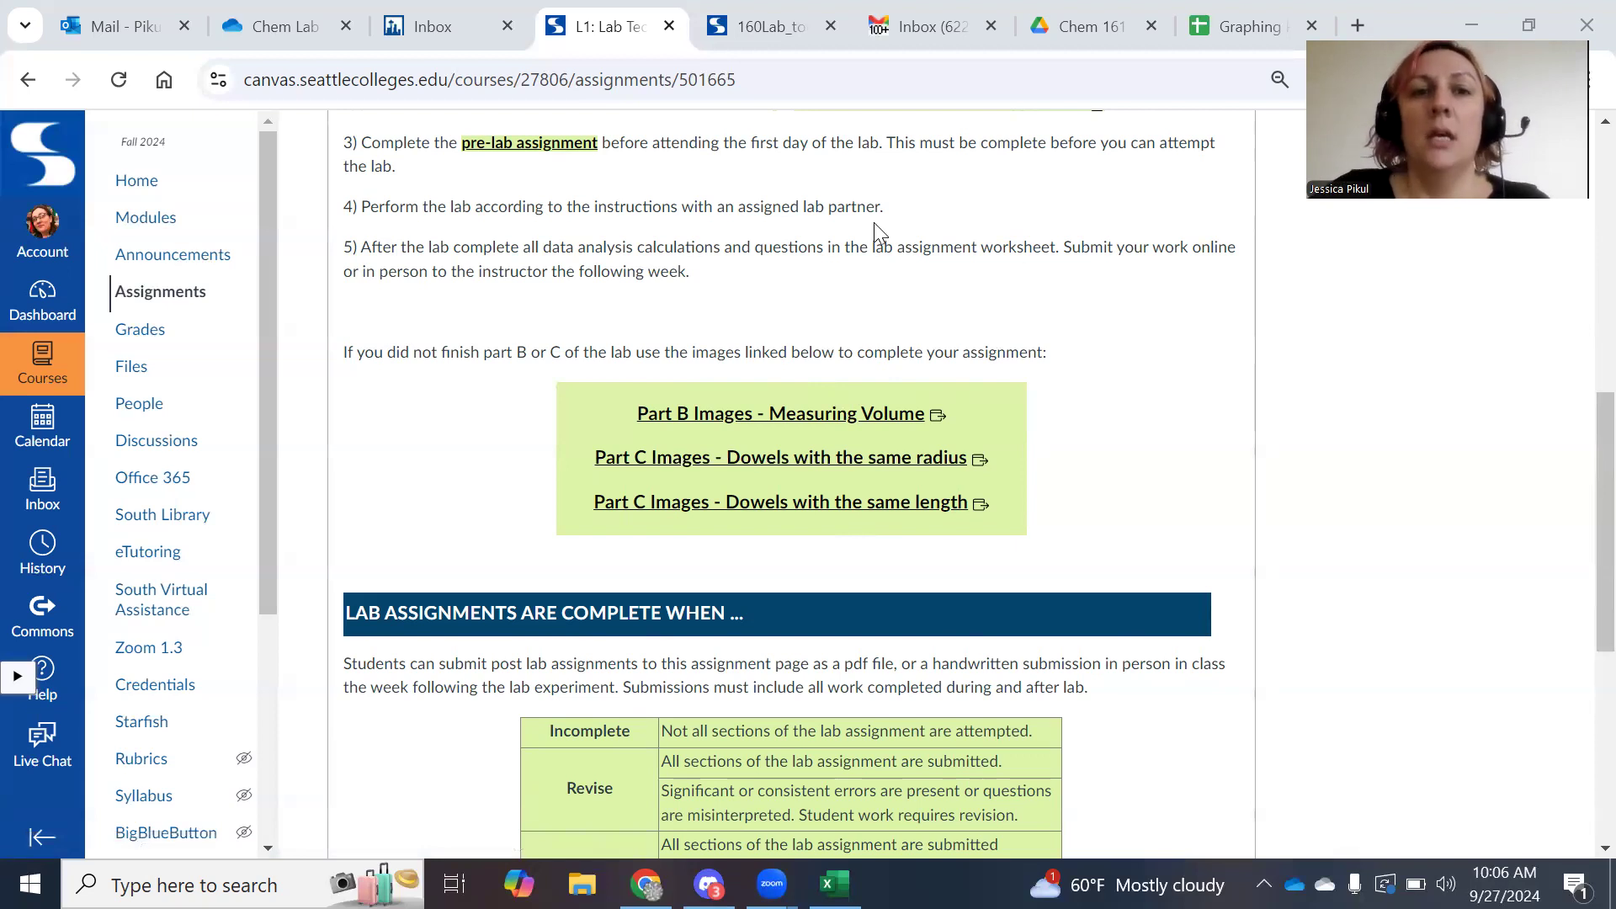
scroll(844, 404, "up", 5)
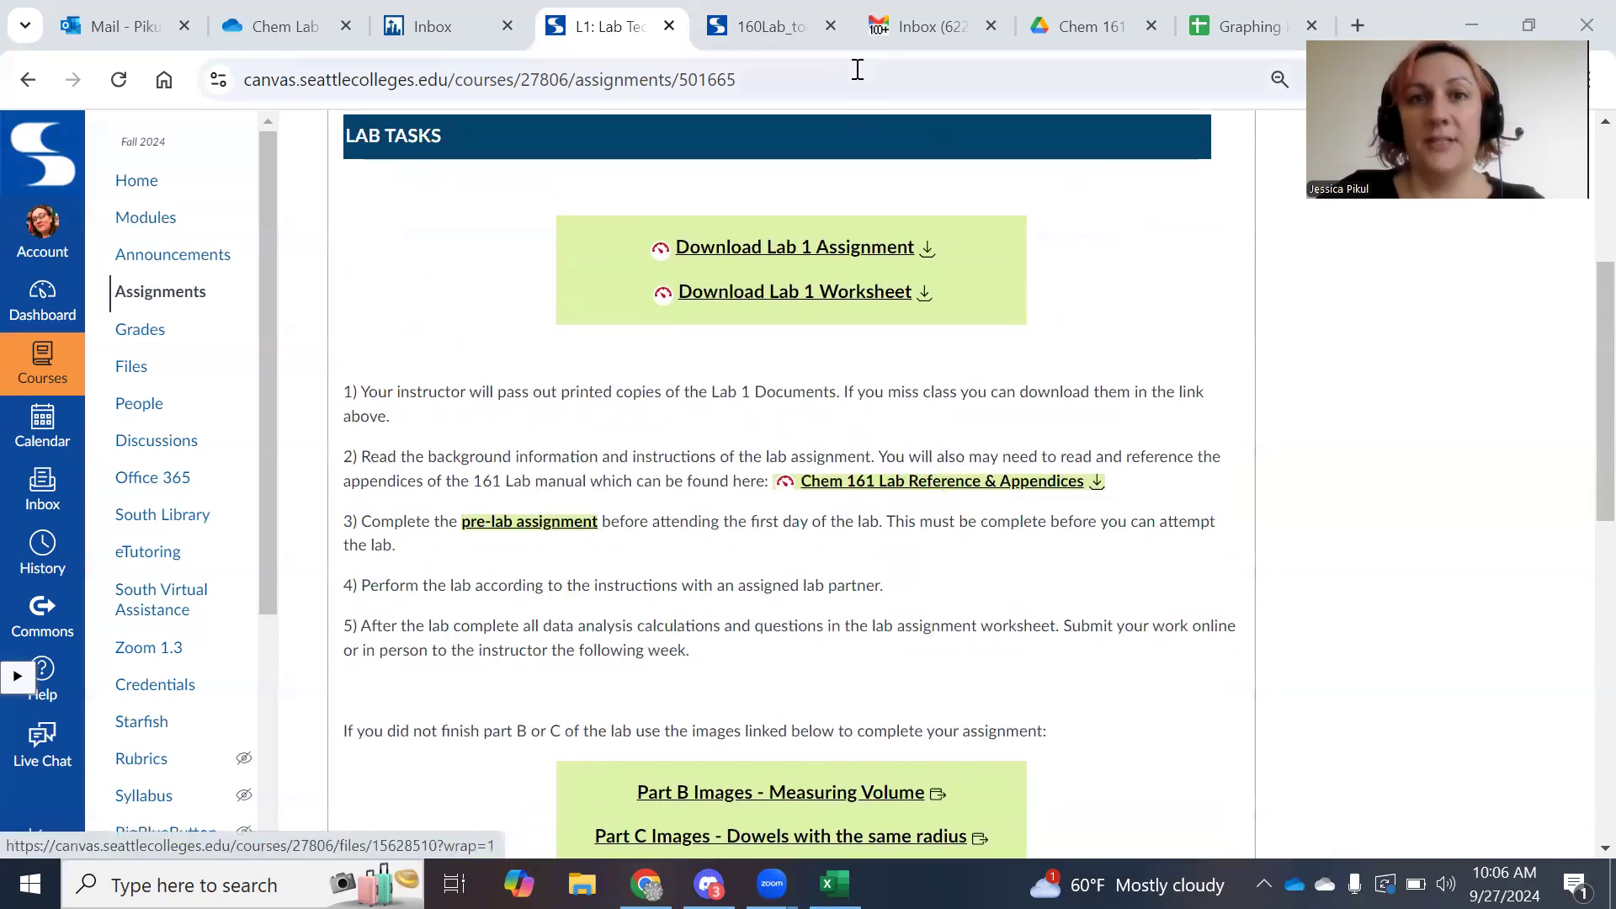
left_click(772, 17)
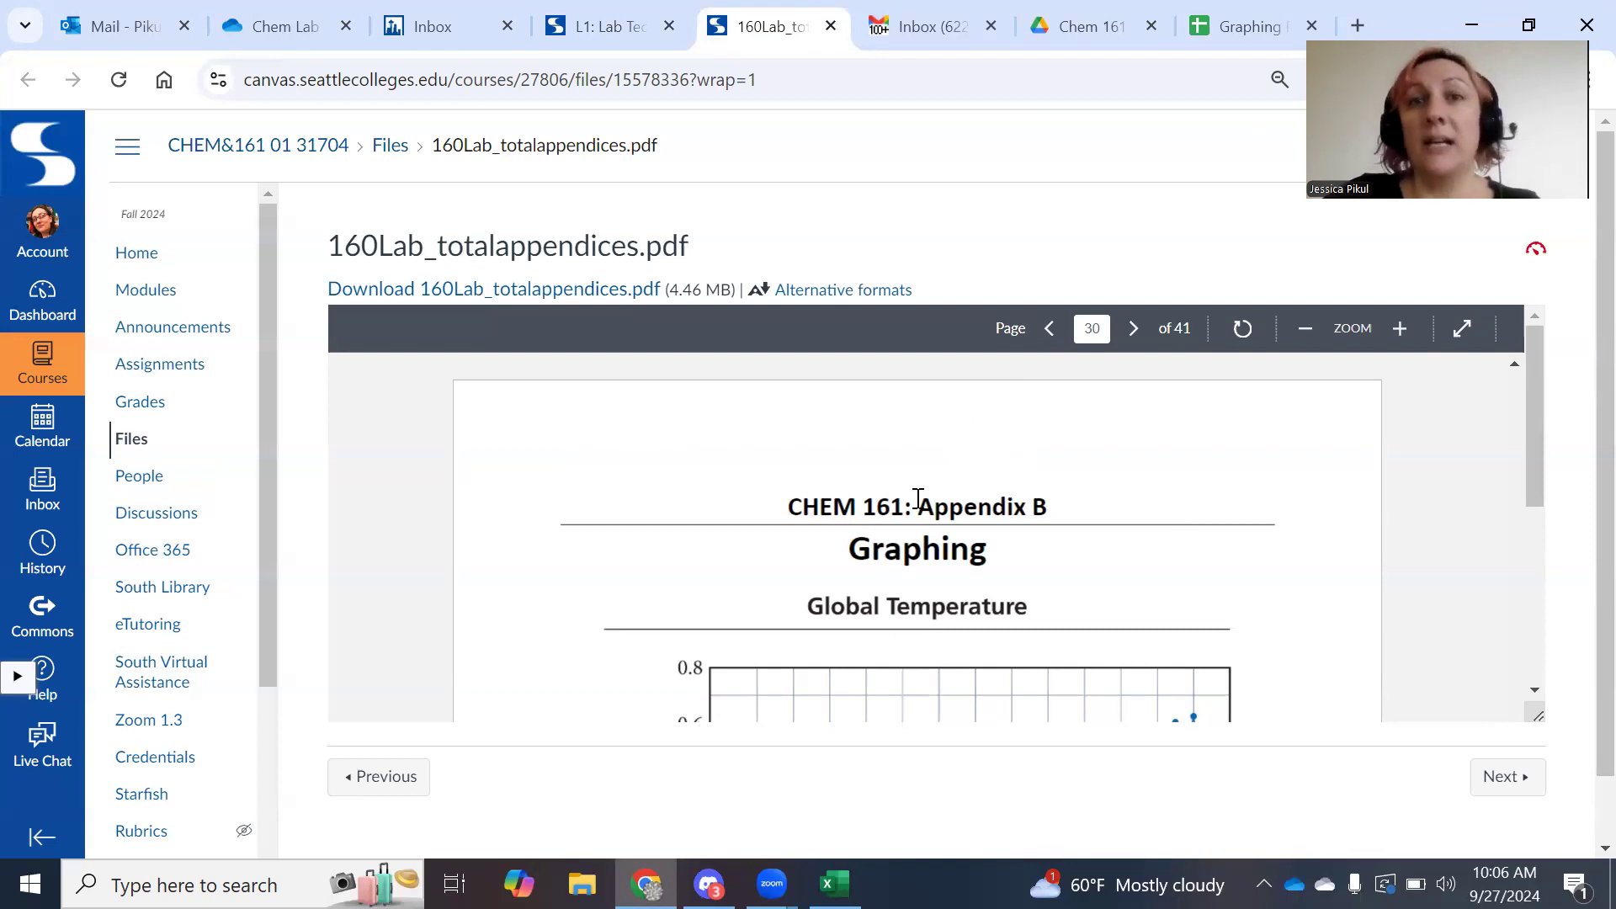
Scroll through the lab appendices PDF pages.
scroll(983, 600, "down", 1)
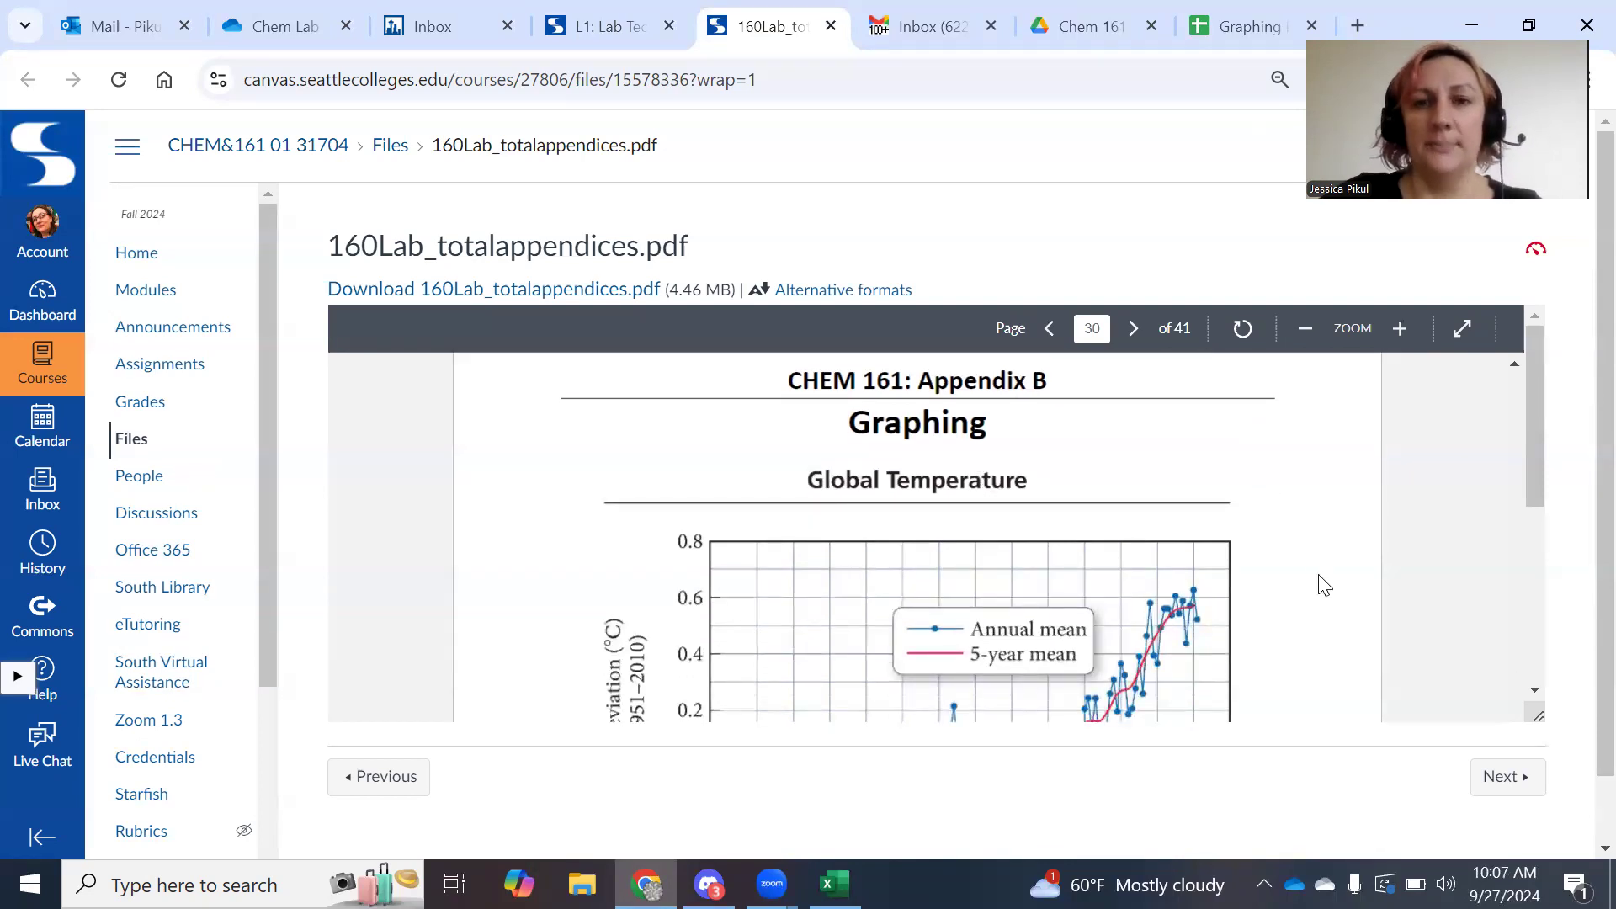
scroll(1322, 585, "down", 5)
scroll(1342, 548, "down", 1)
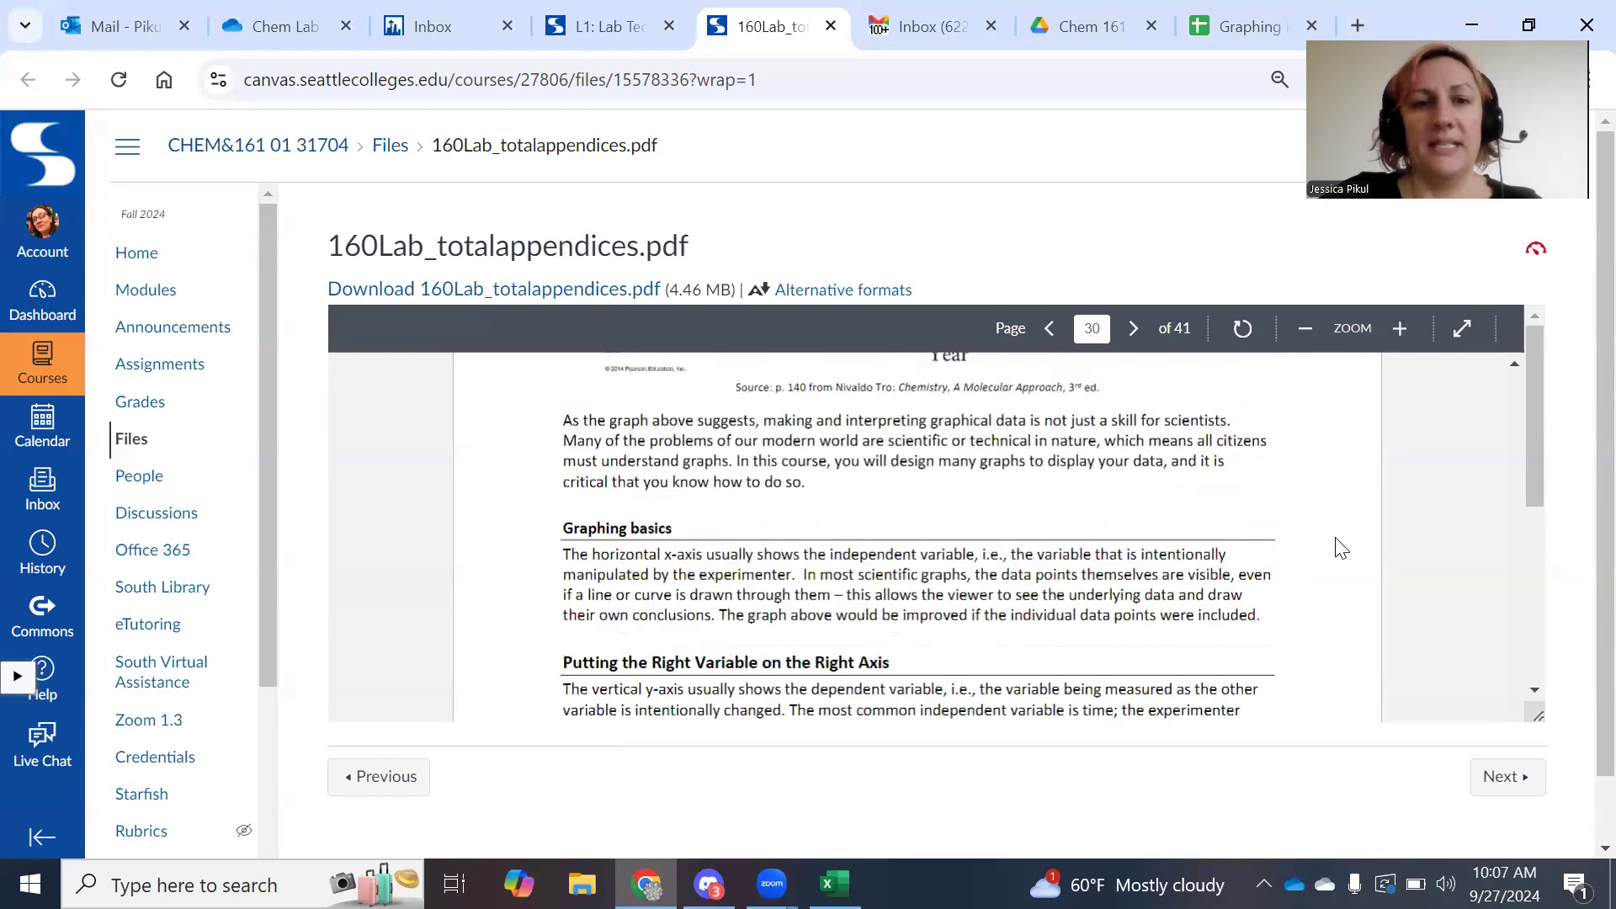
scroll(1342, 548, "down", 7)
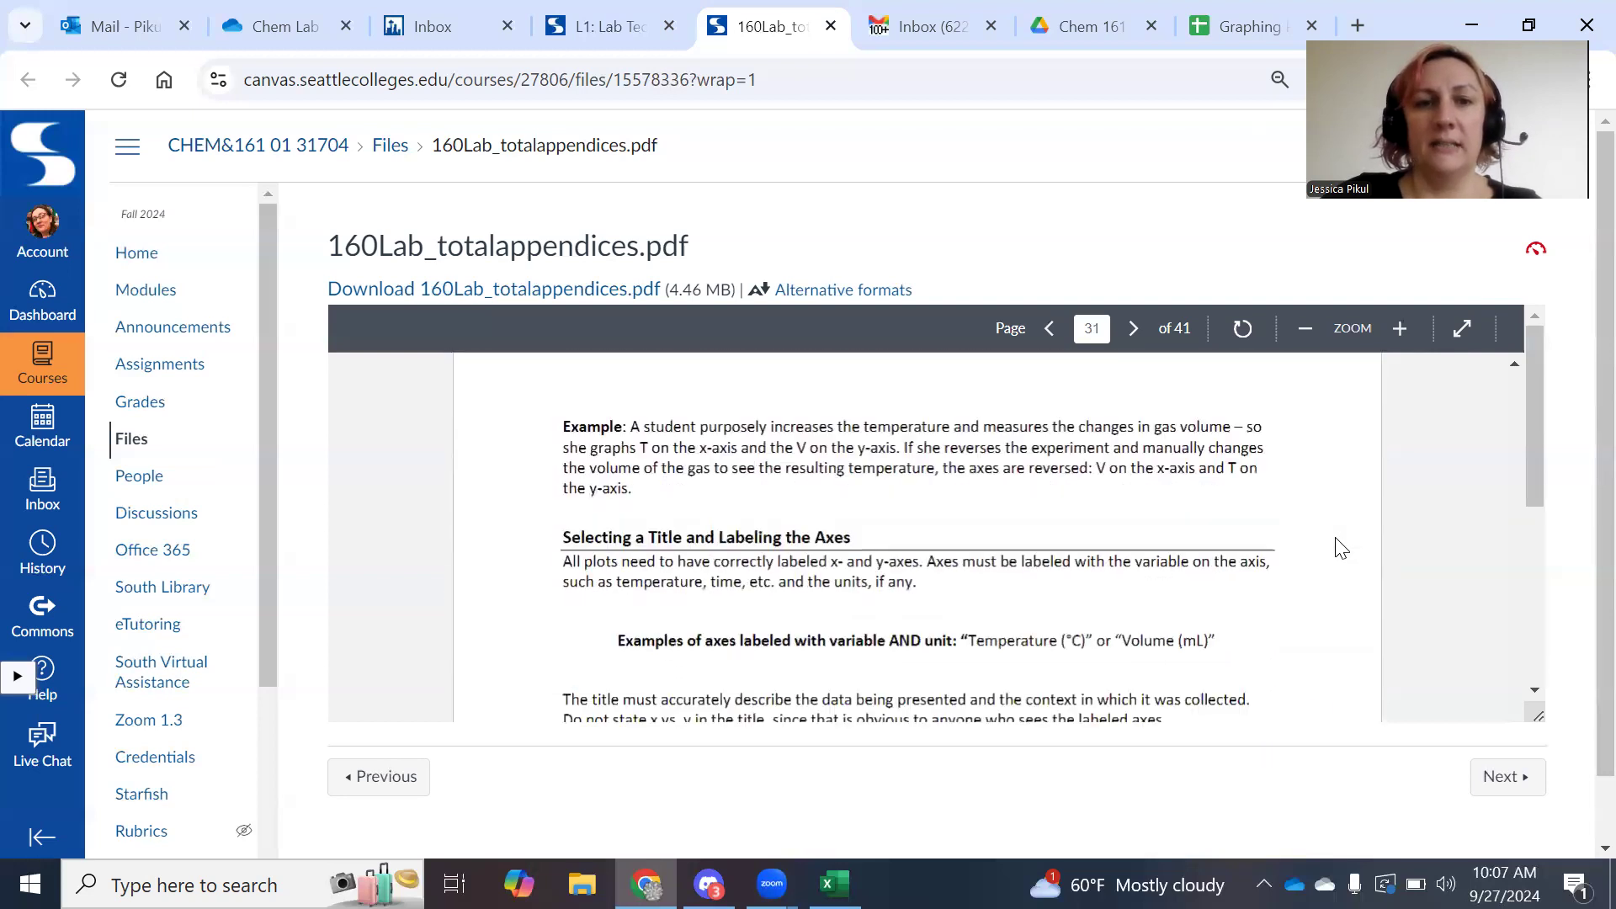
scroll(1342, 548, "down", 5)
scroll(1342, 548, "up", 10)
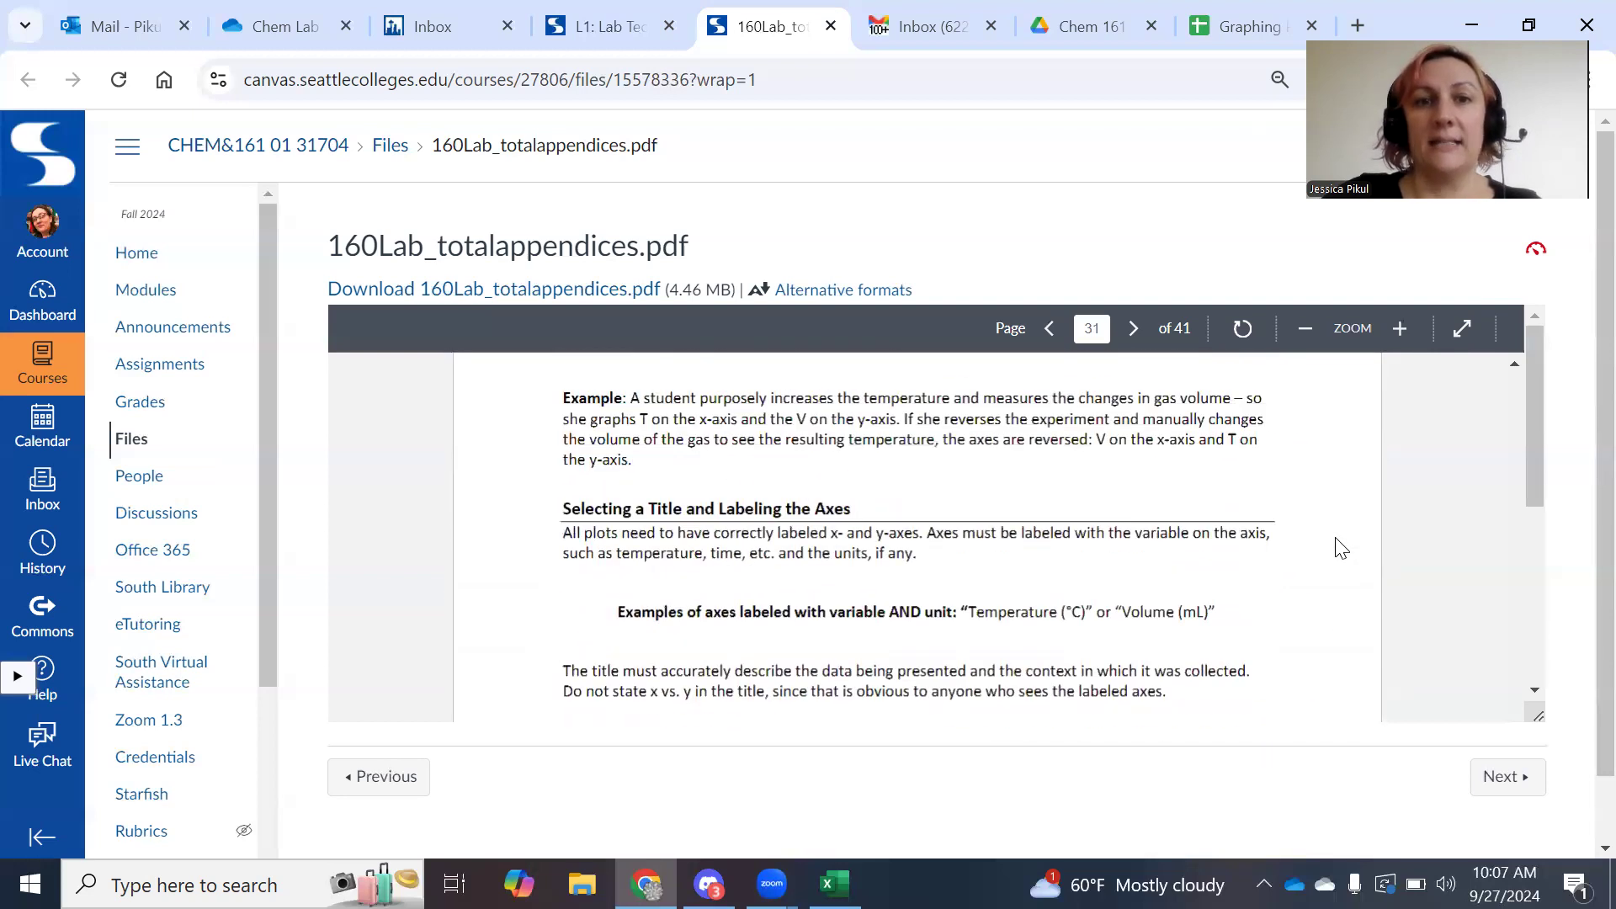
scroll(1342, 548, "up", 6)
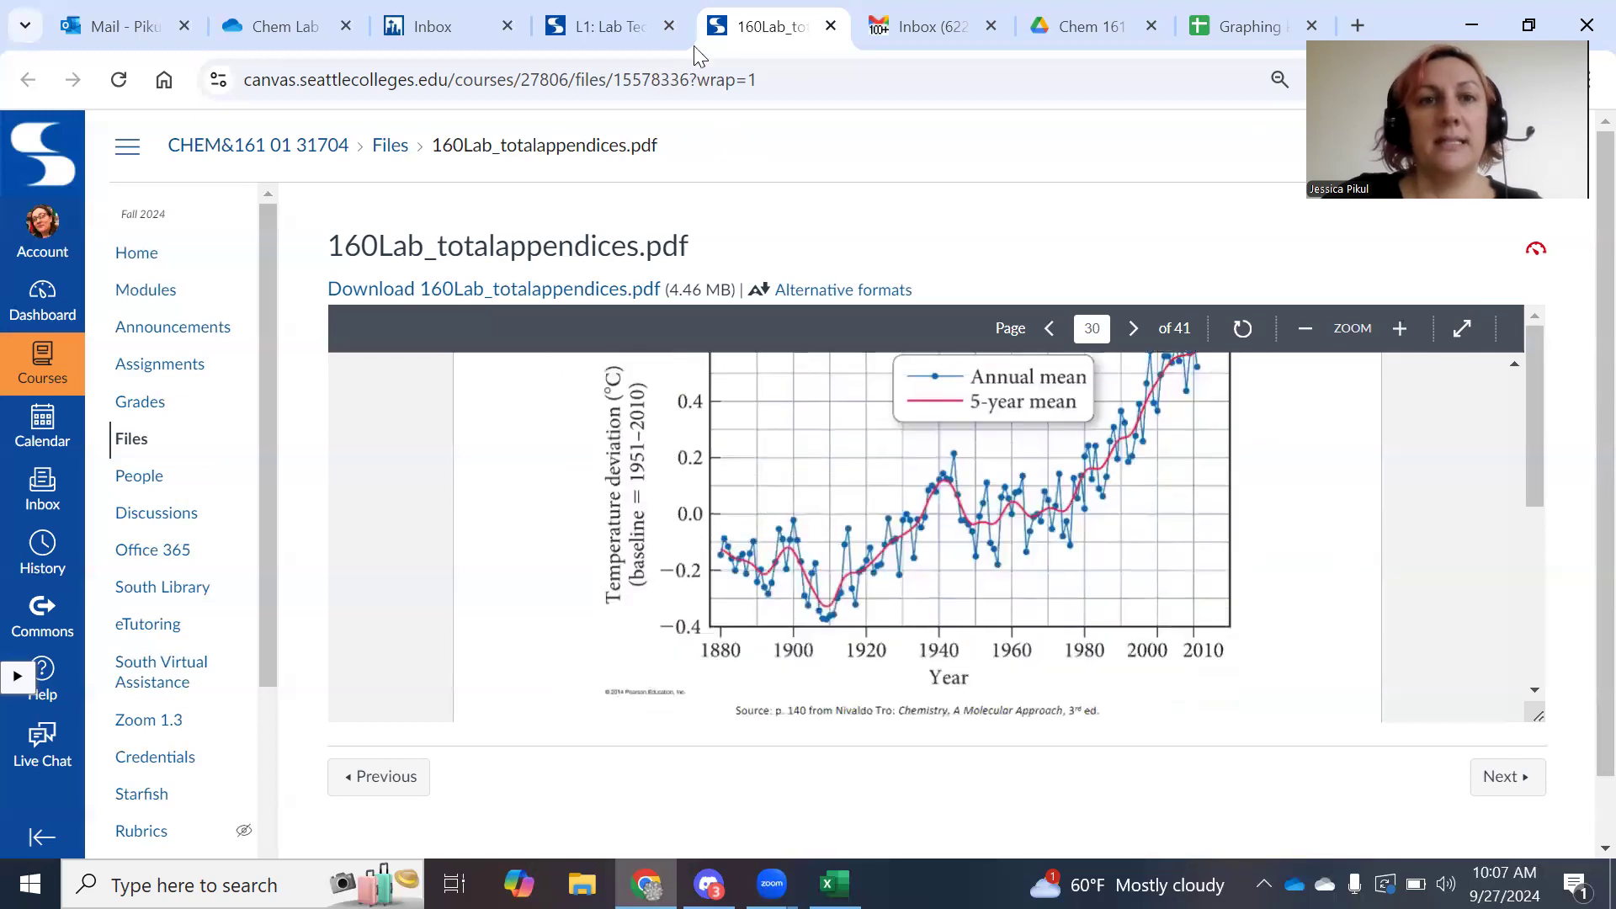
Open a preview of the Lab 1 worksheet and scroll to the Post Lab Questions on page 6.
left_click(621, 21)
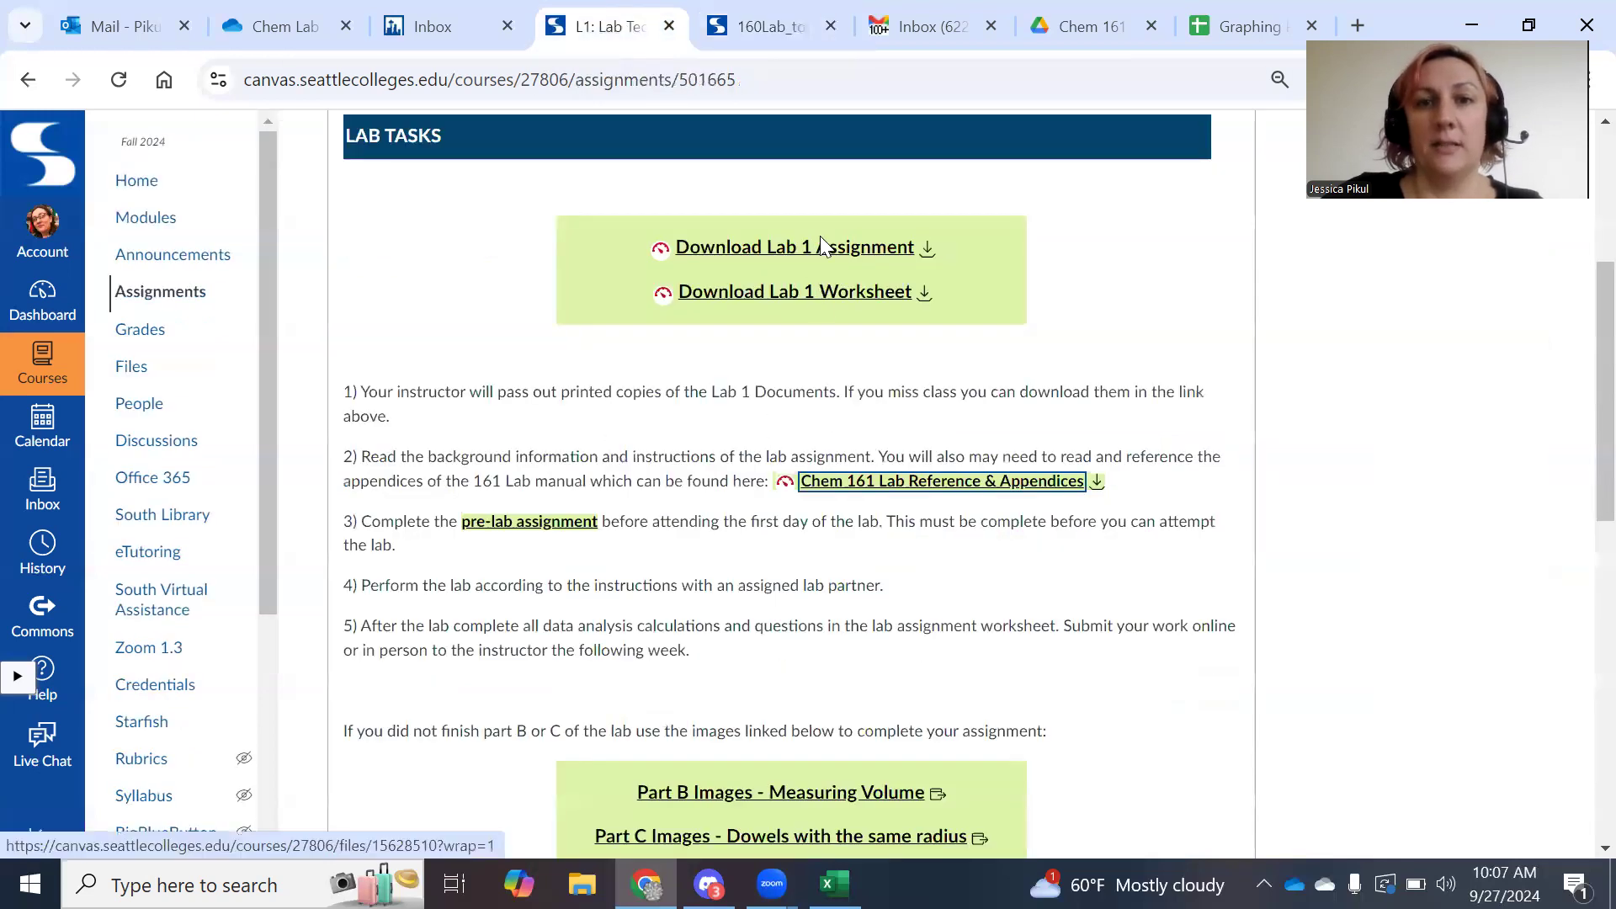
left_click(823, 295)
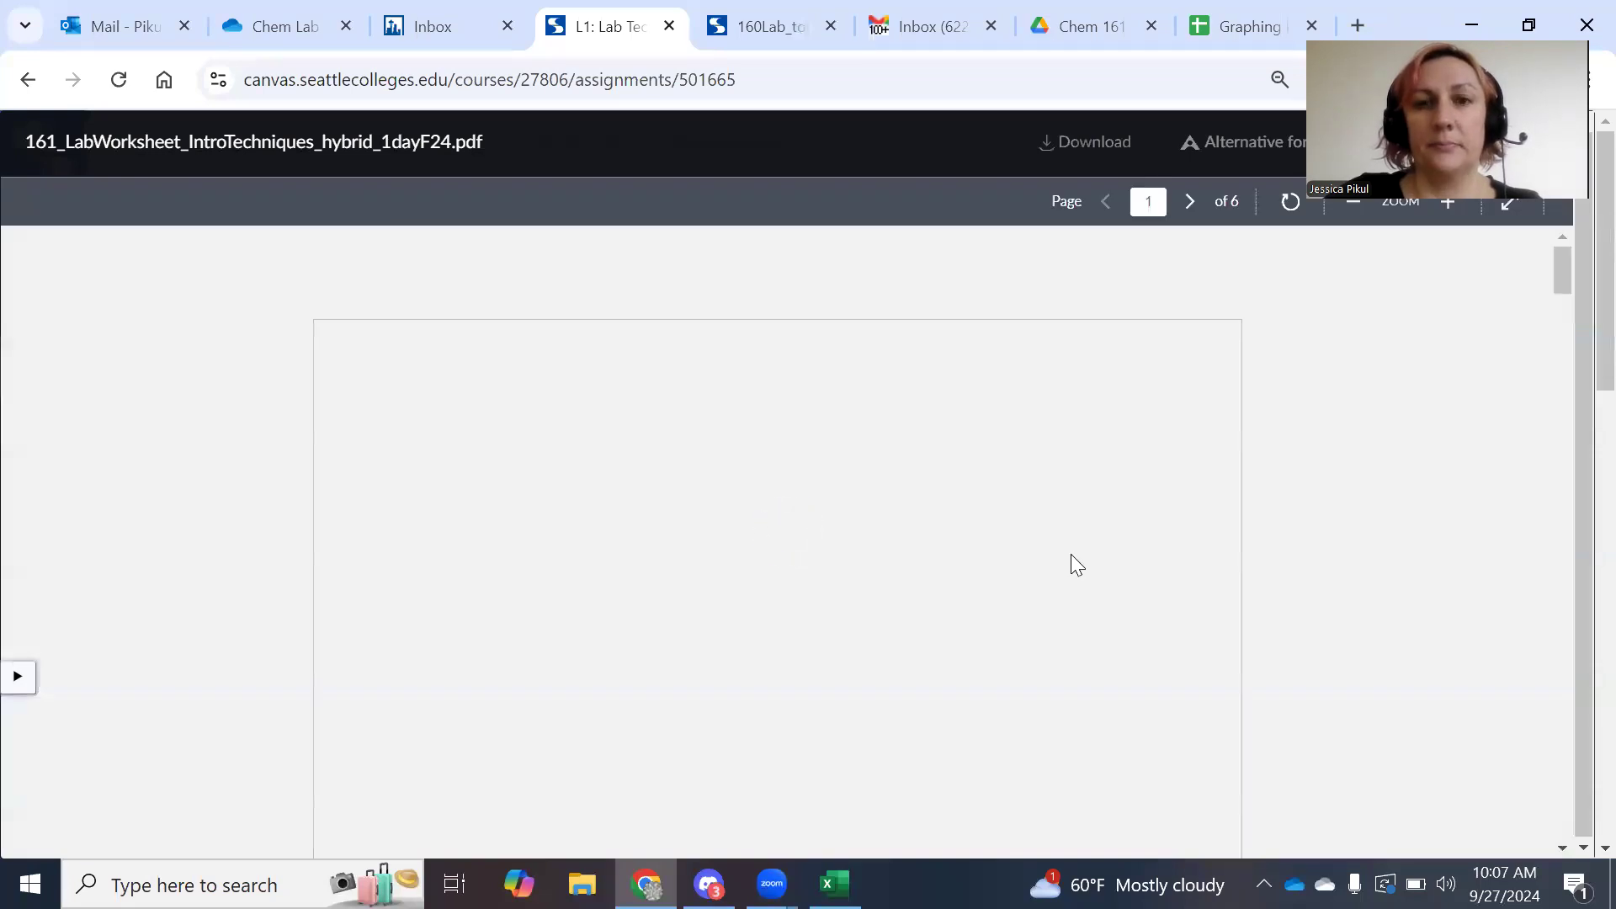
scroll(1072, 555, "down", 20)
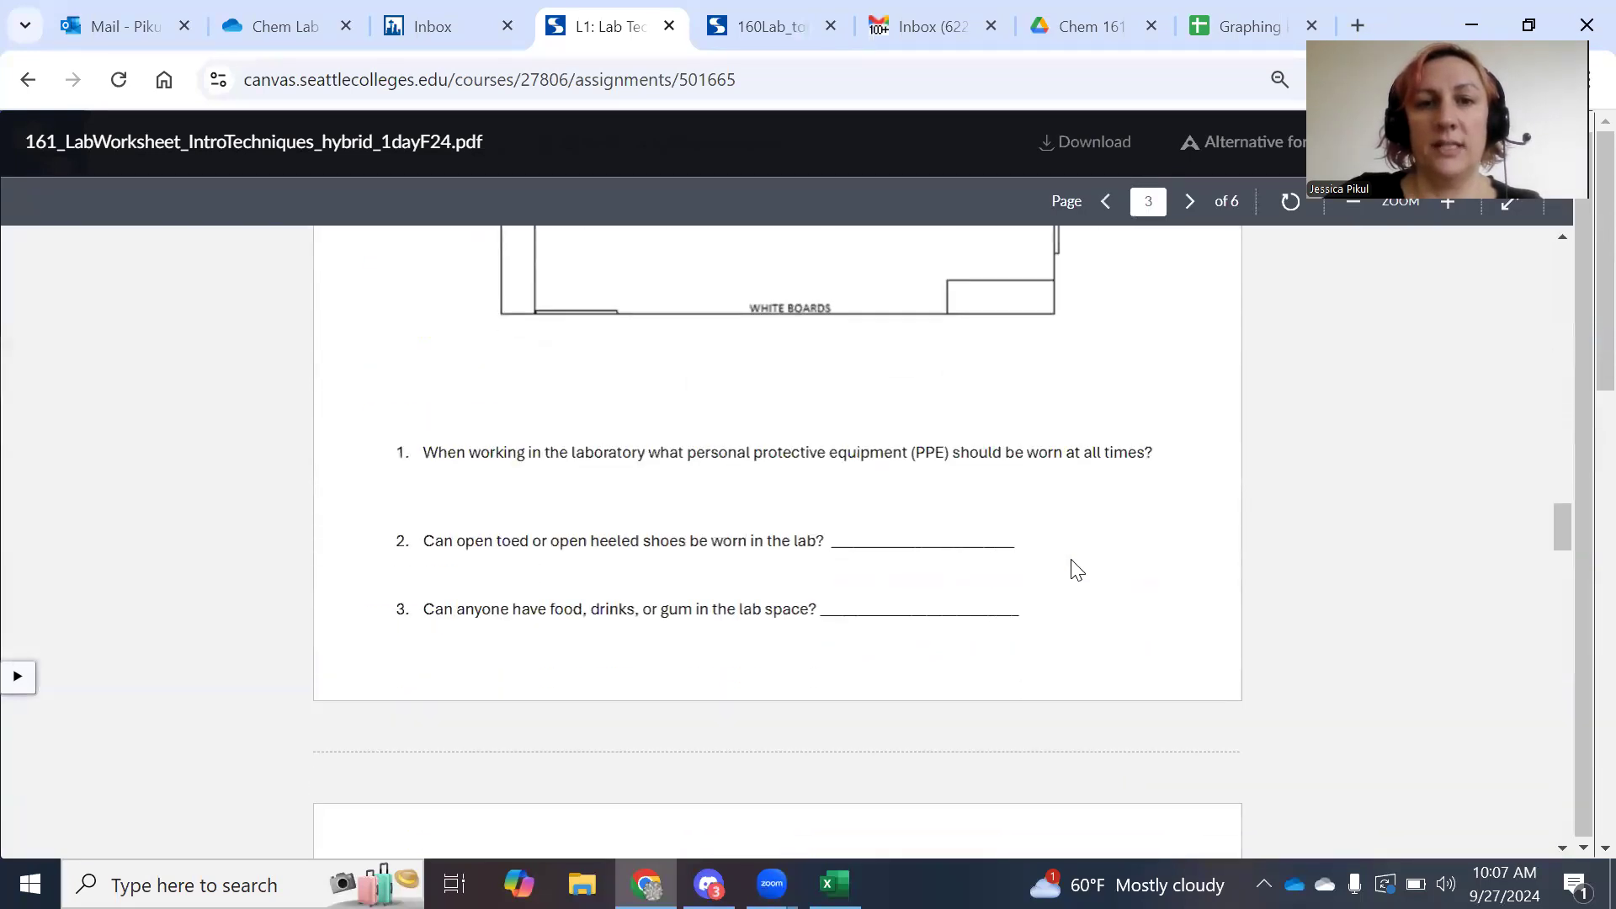
scroll(1075, 571, "down", 20)
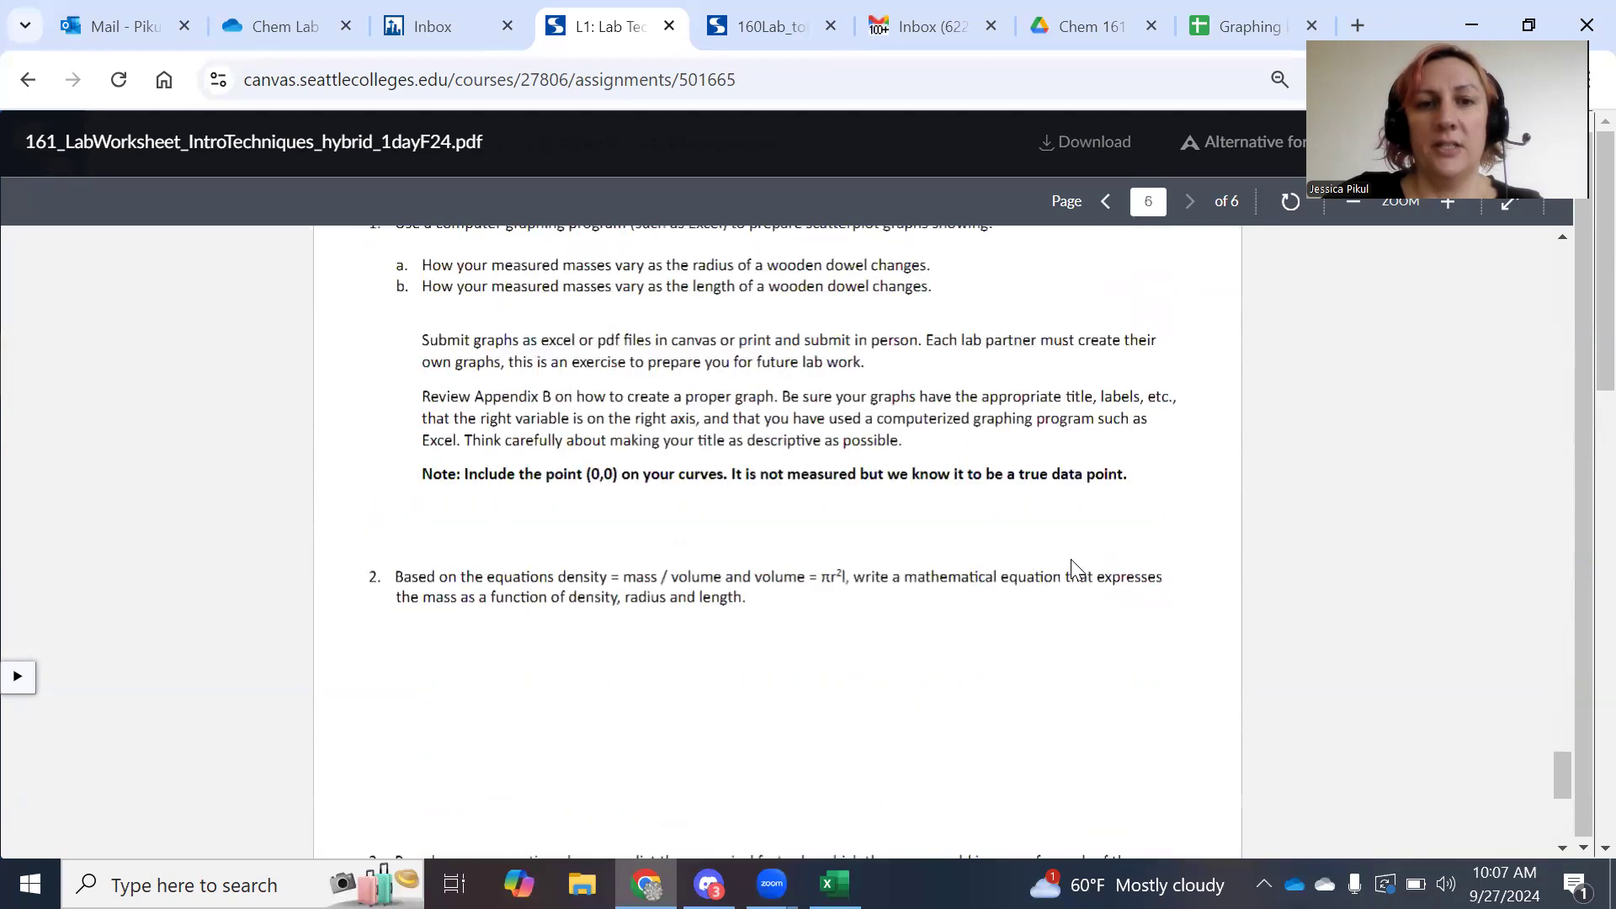
scroll(505, 438, "up", 1)
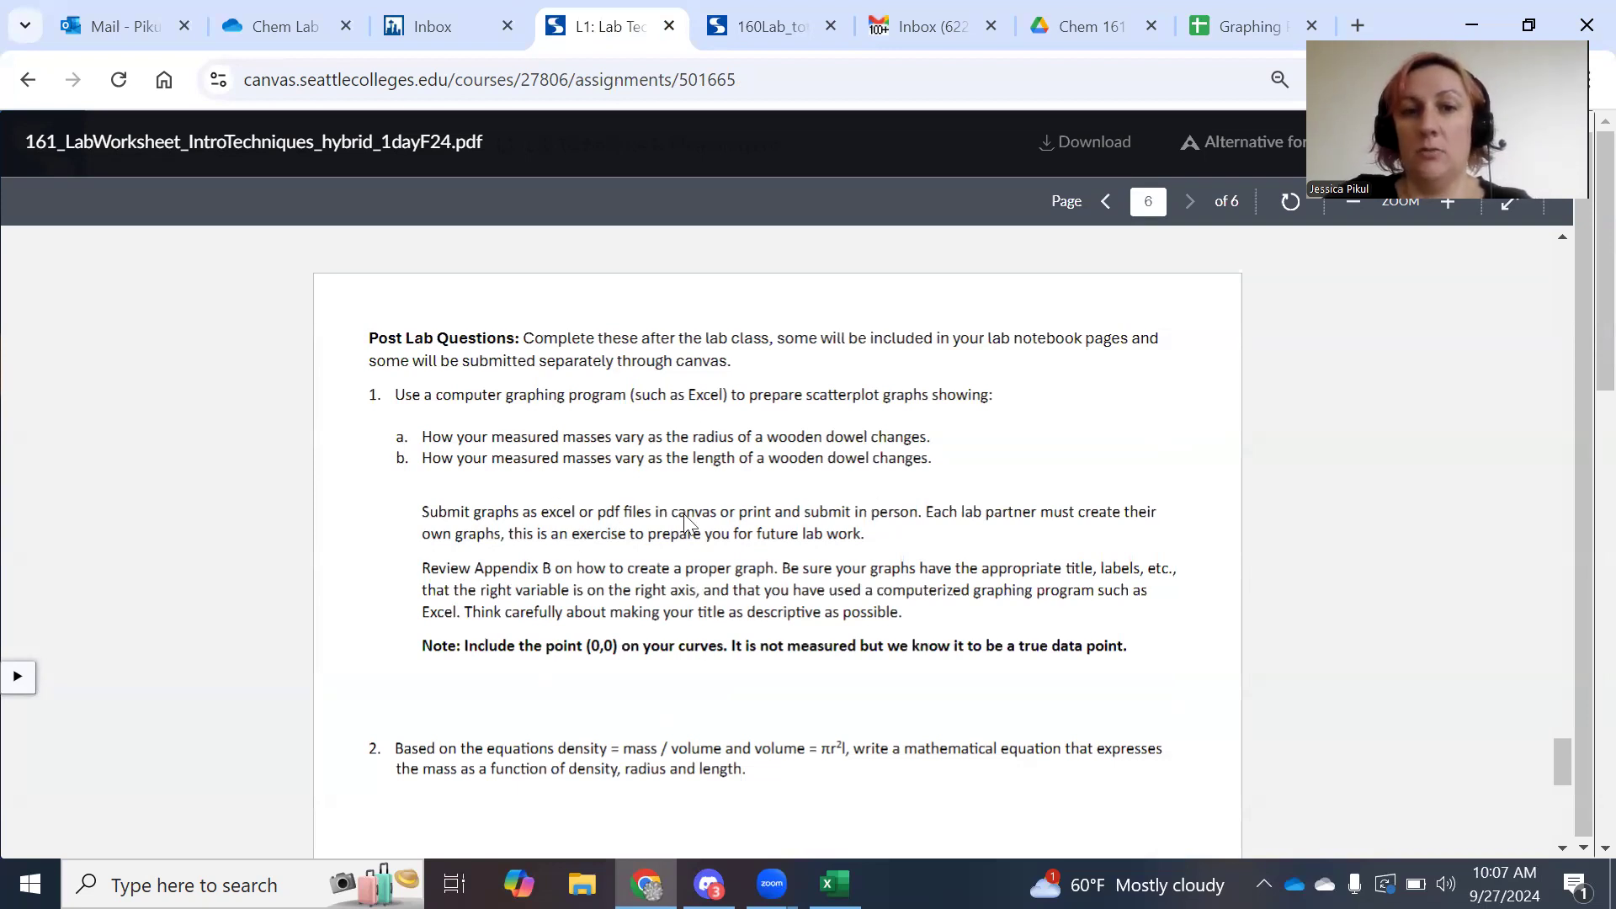
Highlight the graph requirements (partner graphs, titles and labels, correct axes, point (0,0)), then return to the appendices.
left_click_drag(931, 512, 511, 539)
left_click(813, 575)
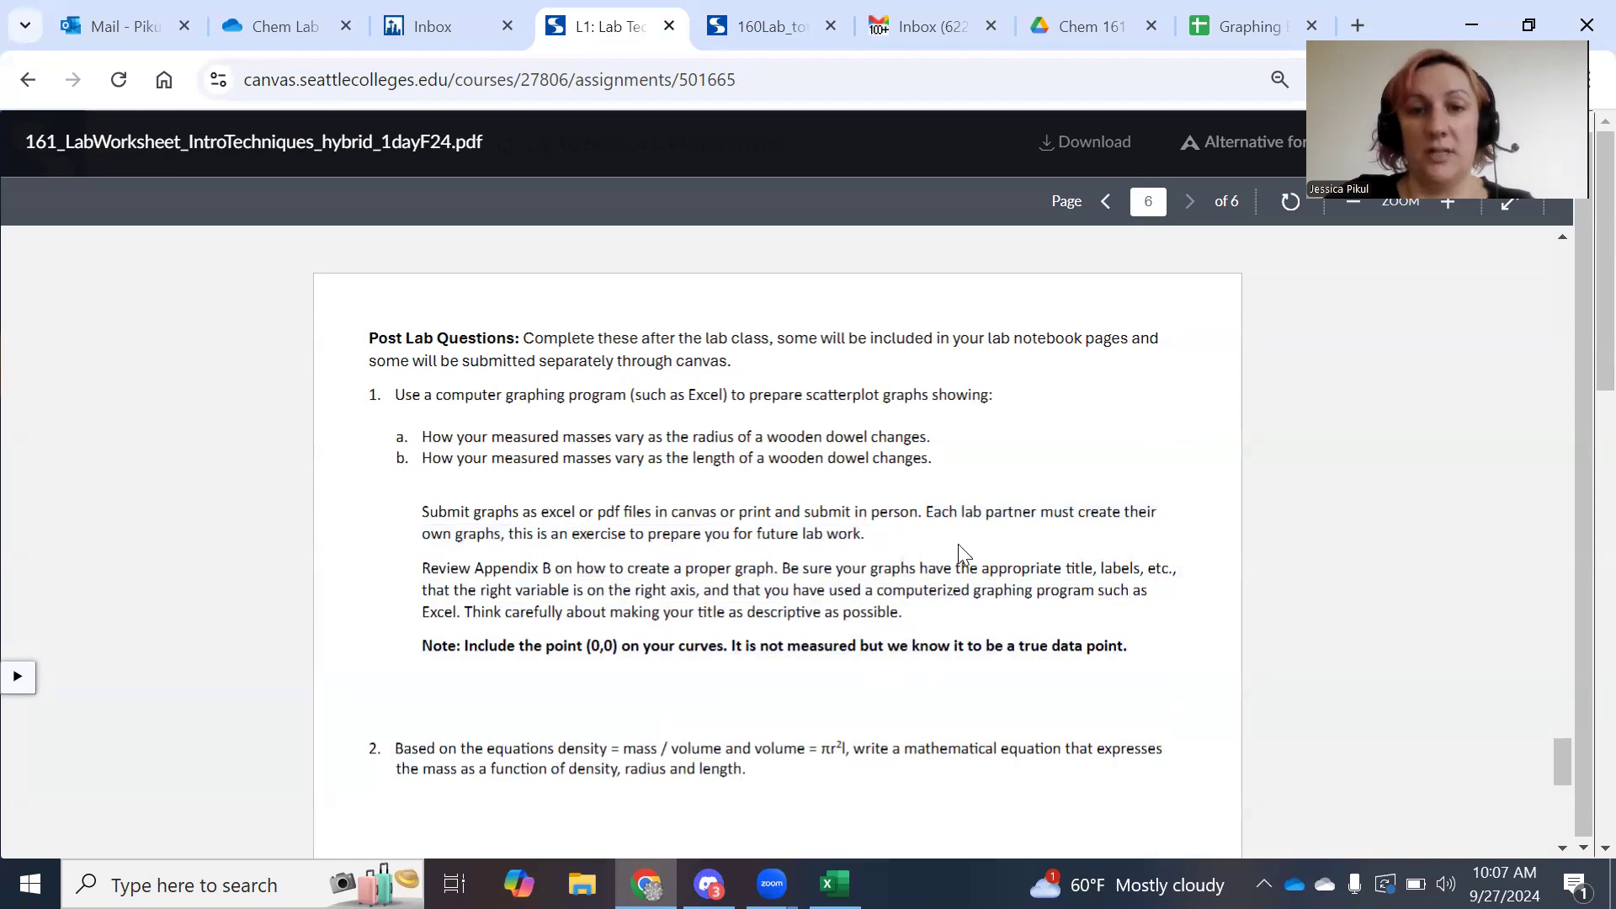
left_click_drag(785, 567, 1146, 571)
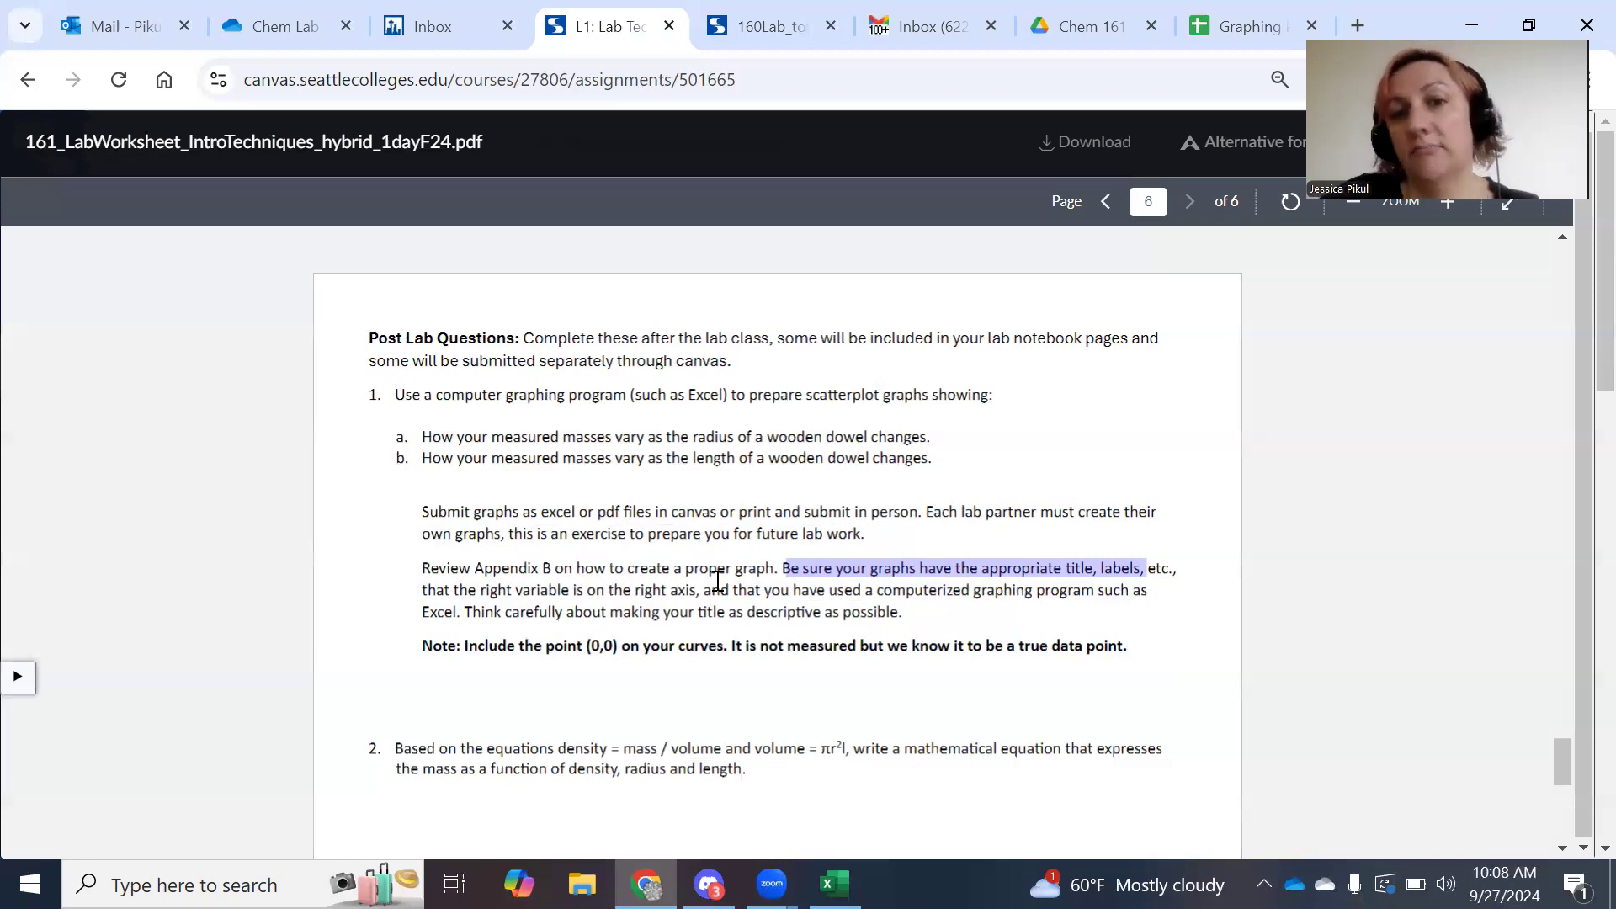
left_click(484, 624)
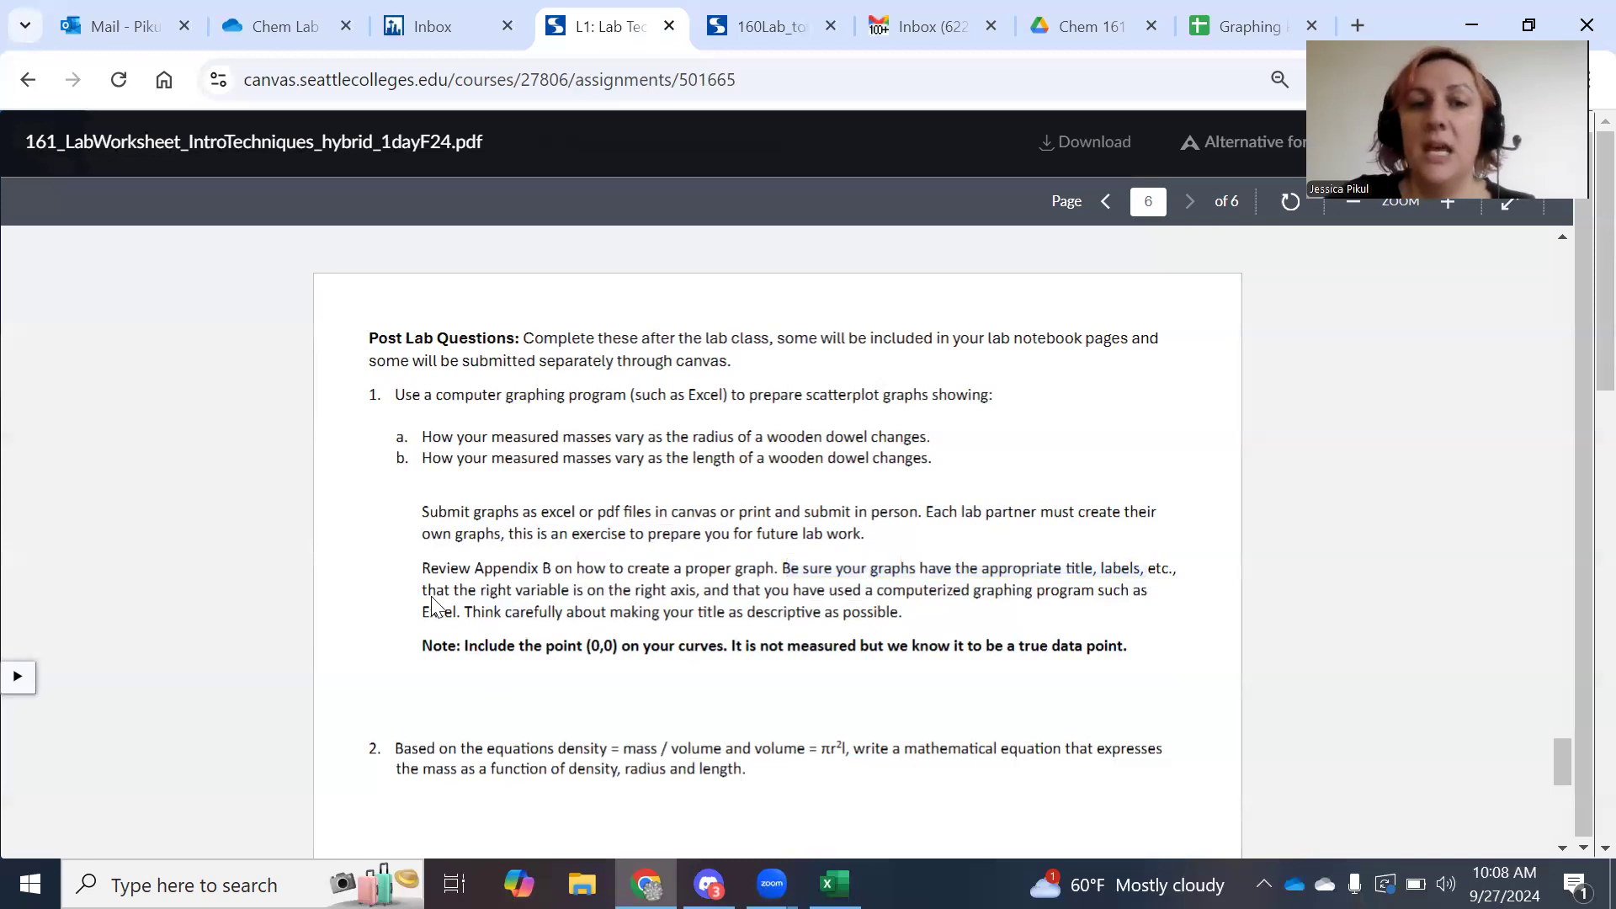
left_click_drag(481, 593, 871, 597)
left_click(872, 597)
right_click(872, 598)
left_click(688, 628)
left_click_drag(588, 645, 643, 645)
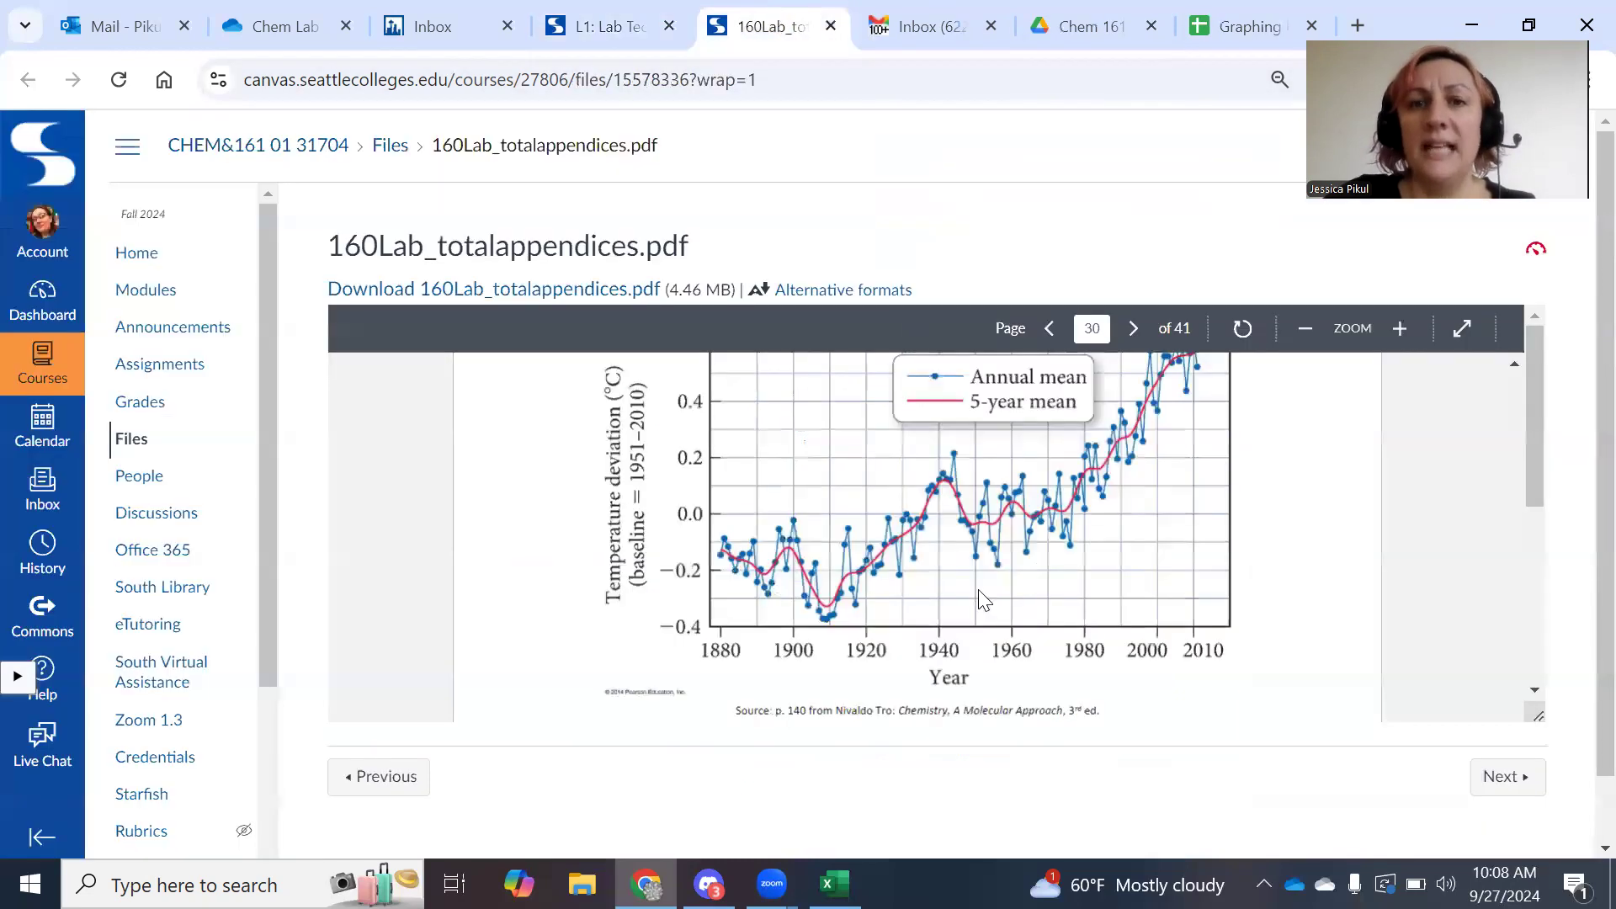
left_click(772, 25)
scroll(1092, 535, "down", 7)
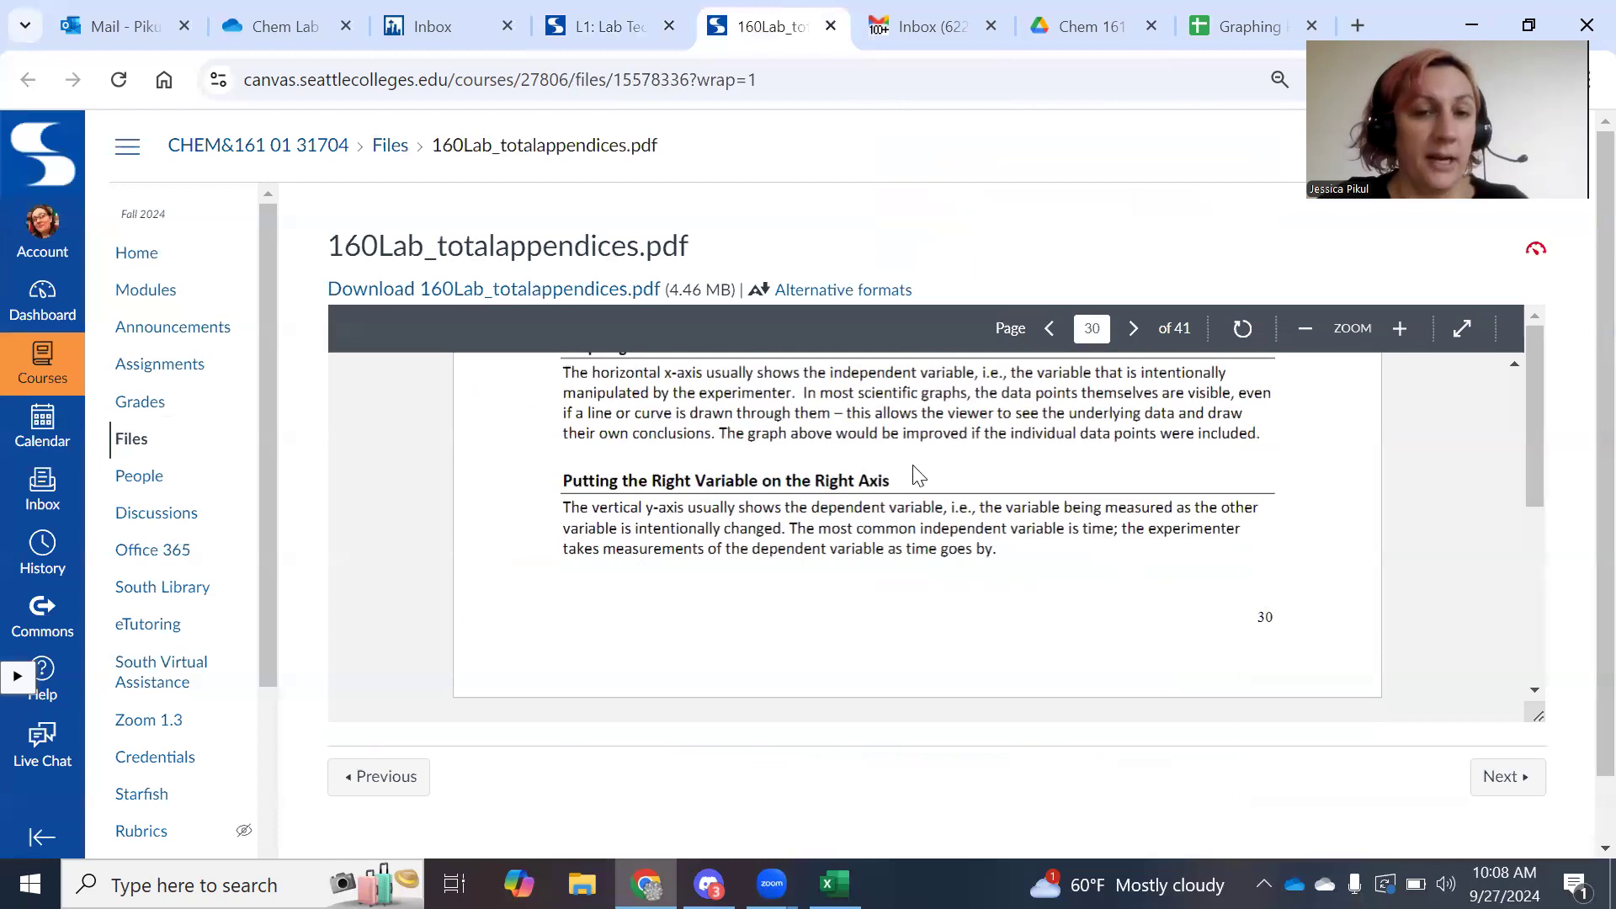
Highlight that the y-axis shows the dependent variable, then switch to the Graphing Practice spreadsheet.
left_click_drag(594, 505, 939, 508)
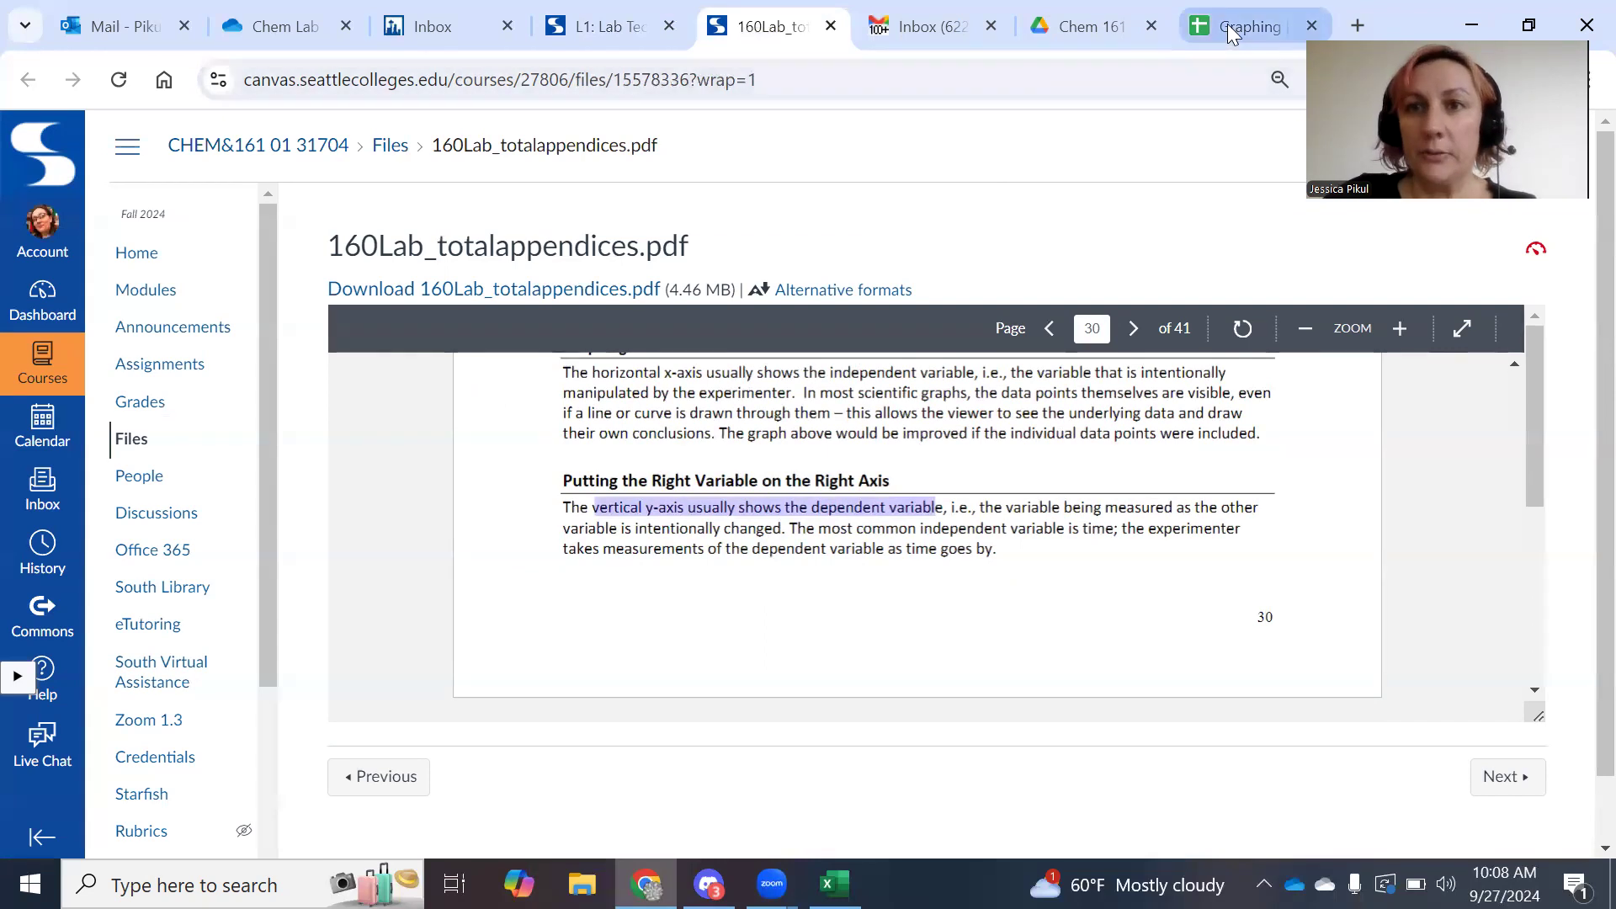
mouse_move(1229, 31)
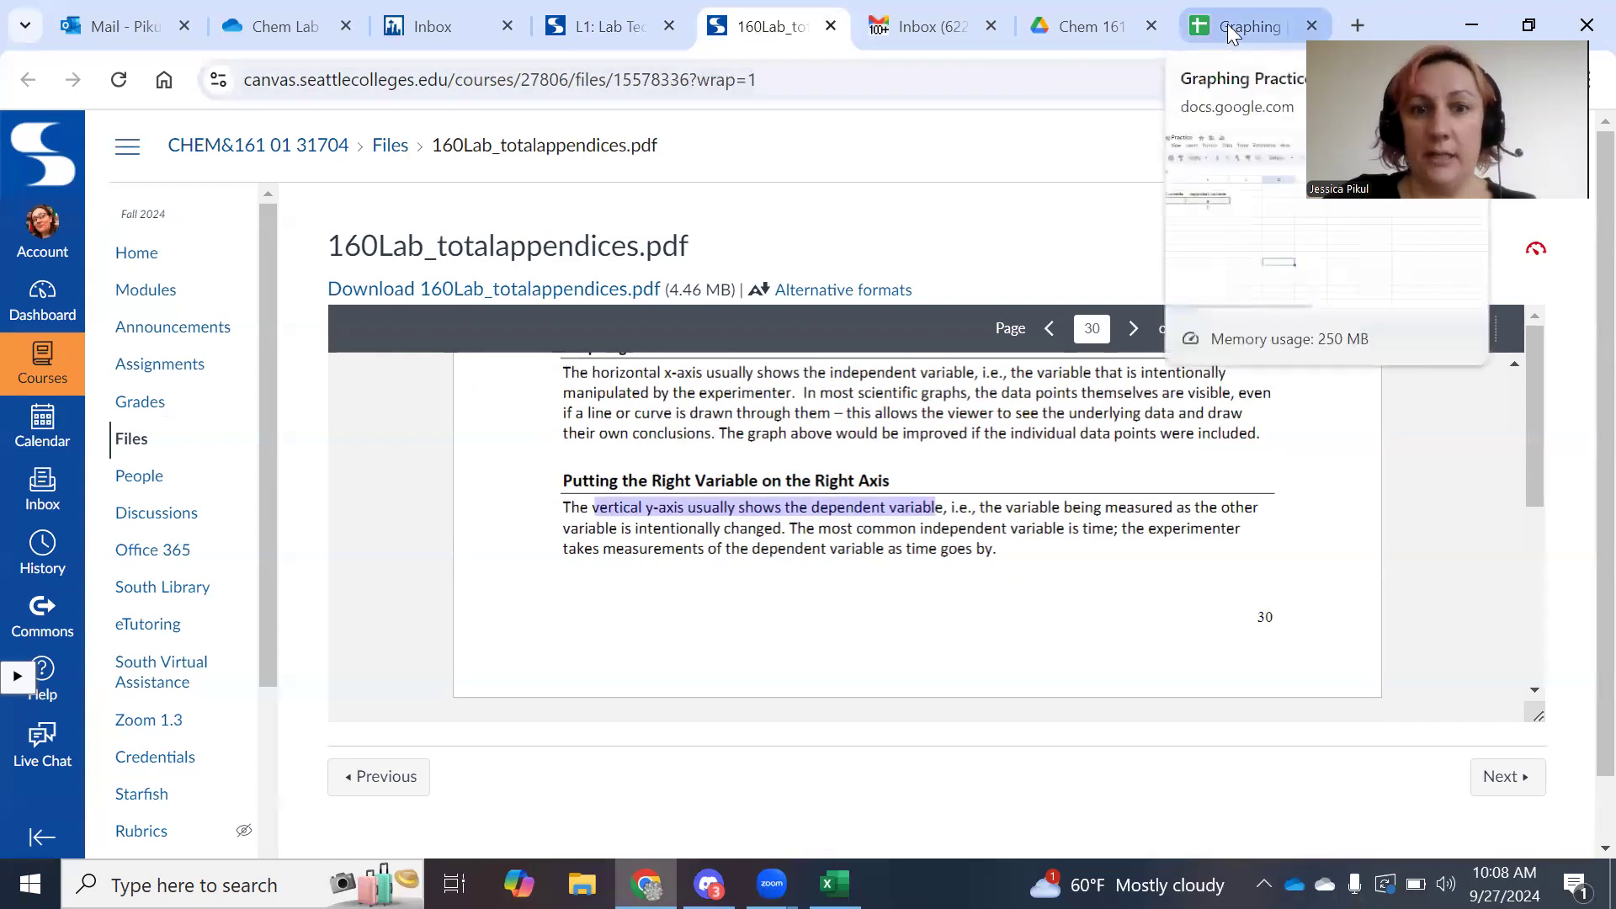
left_click(1228, 26)
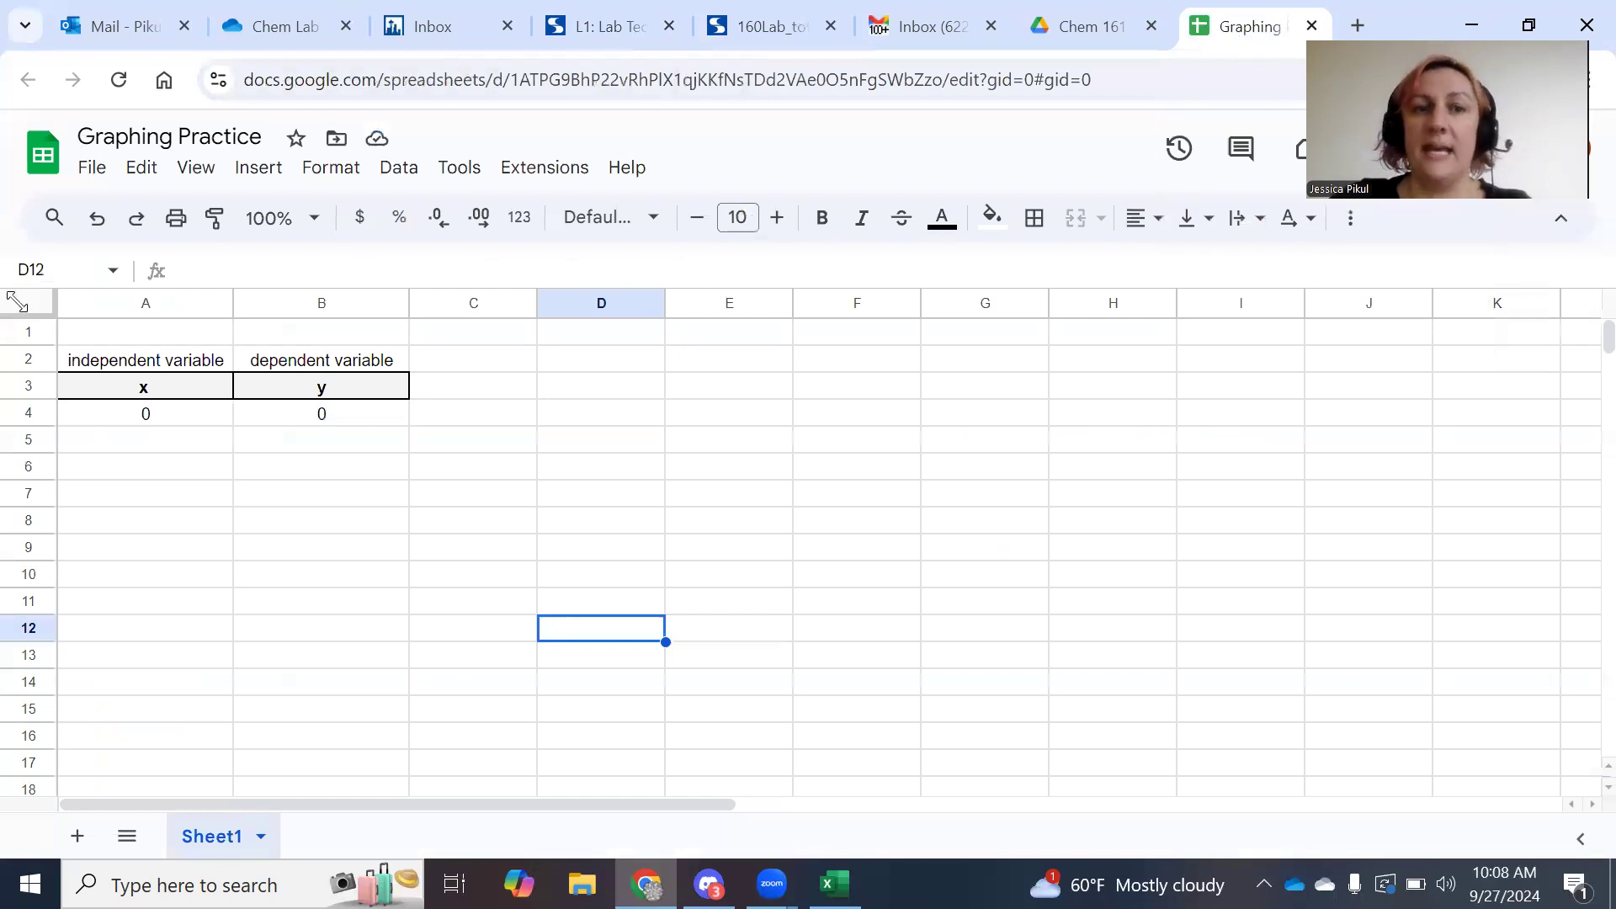
left_click(188, 395)
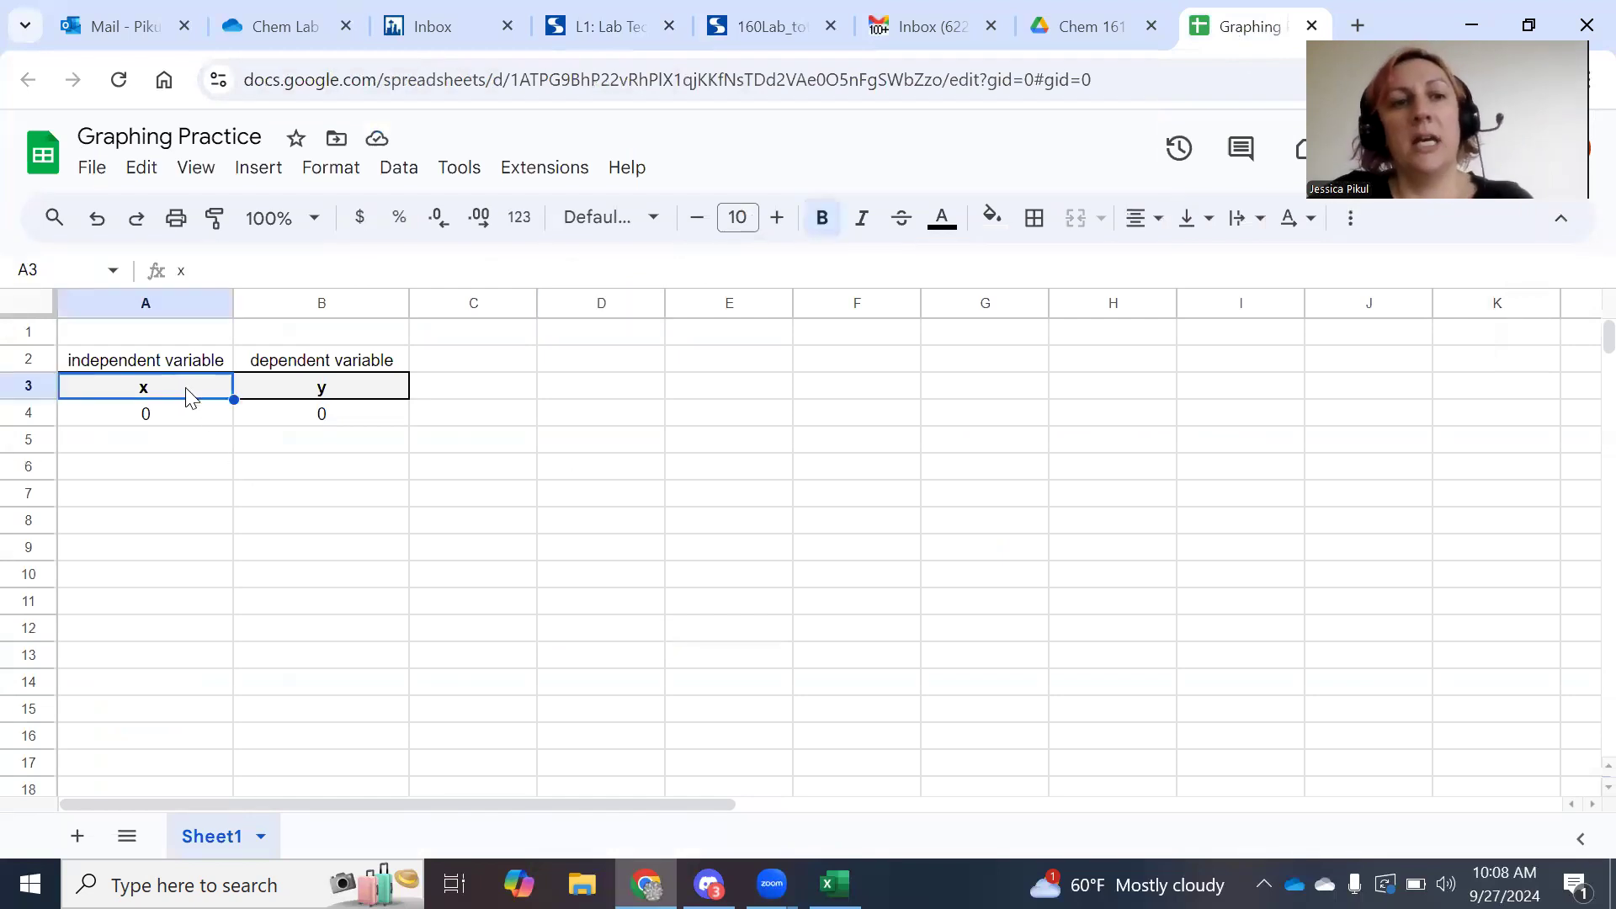
left_click(321, 387)
left_click(329, 367)
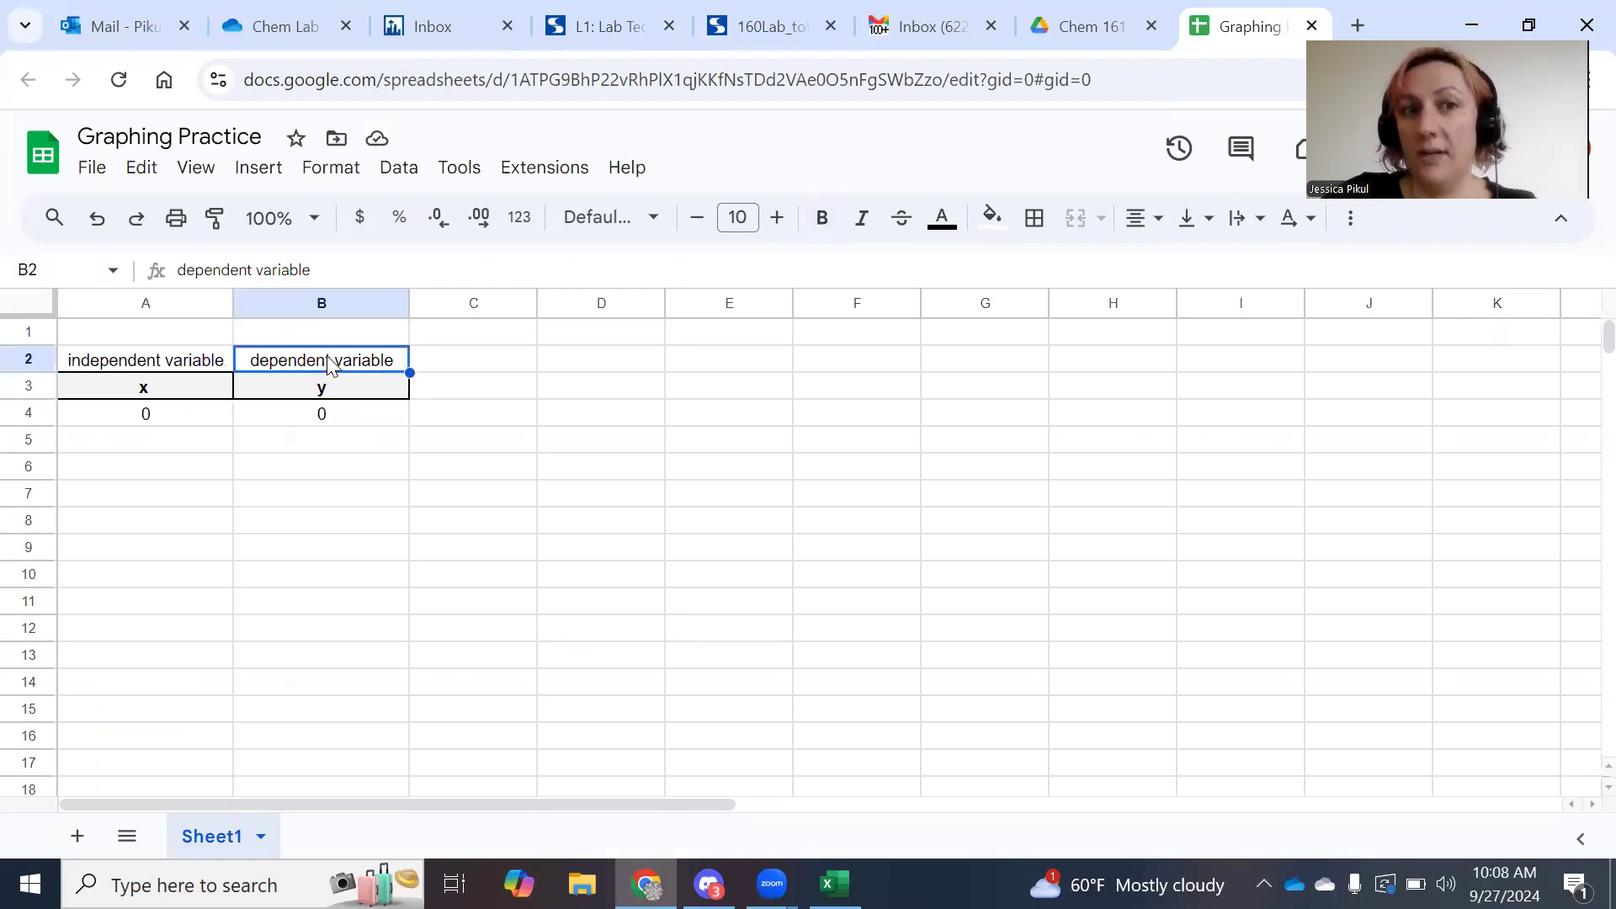
left_click(184, 368)
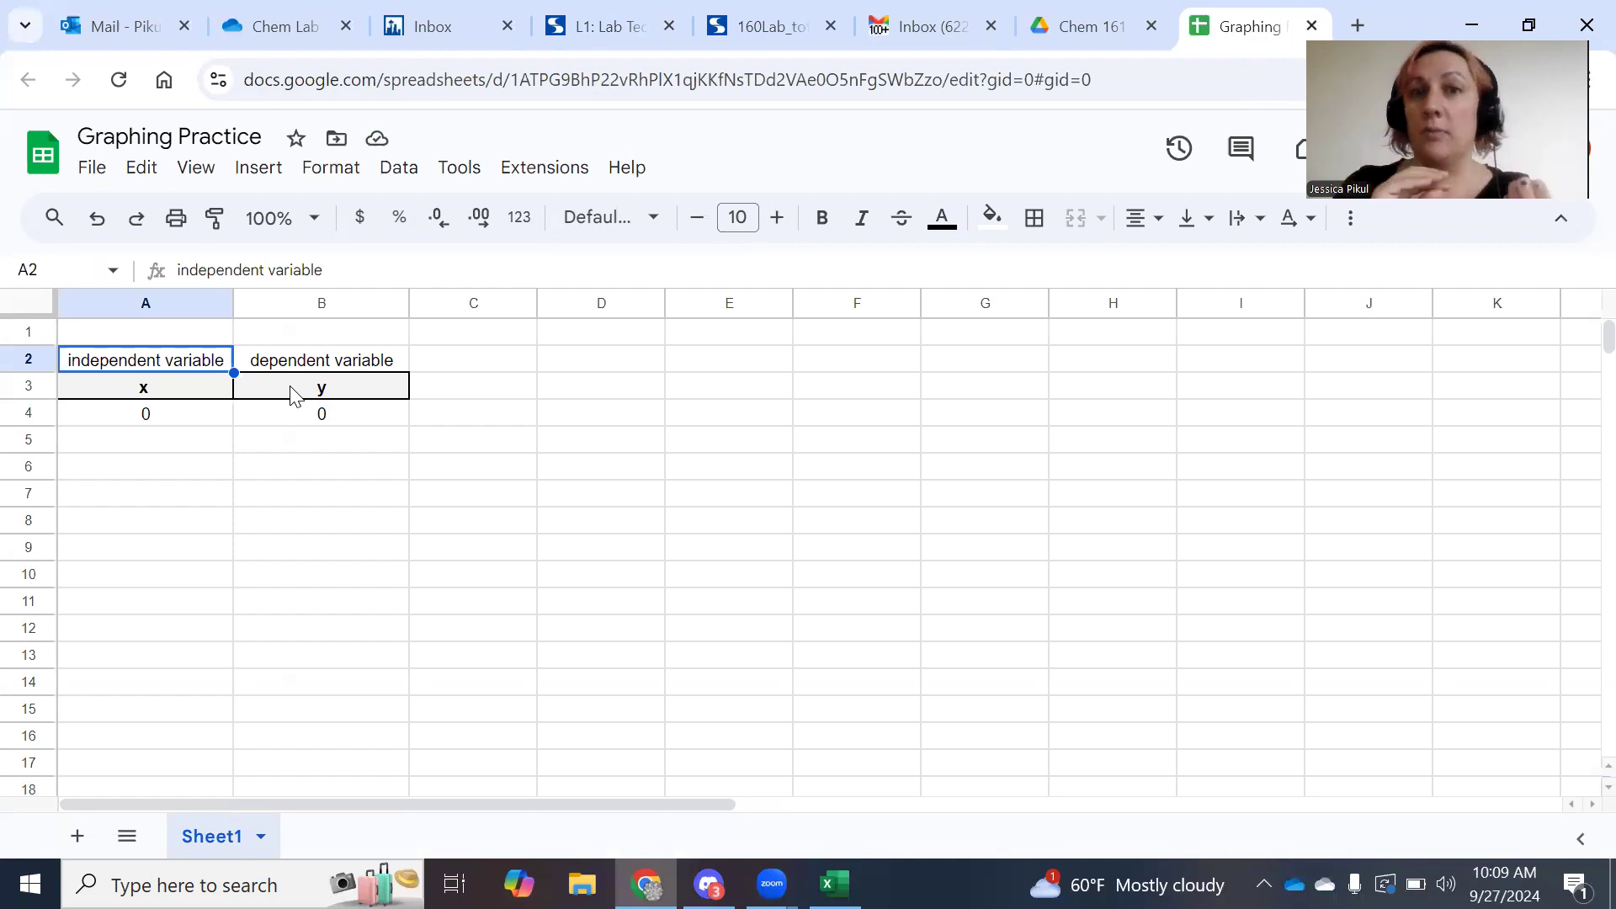
Label A1 'length or radius' and B1 'mass'.
left_click(63, 330)
type("len")
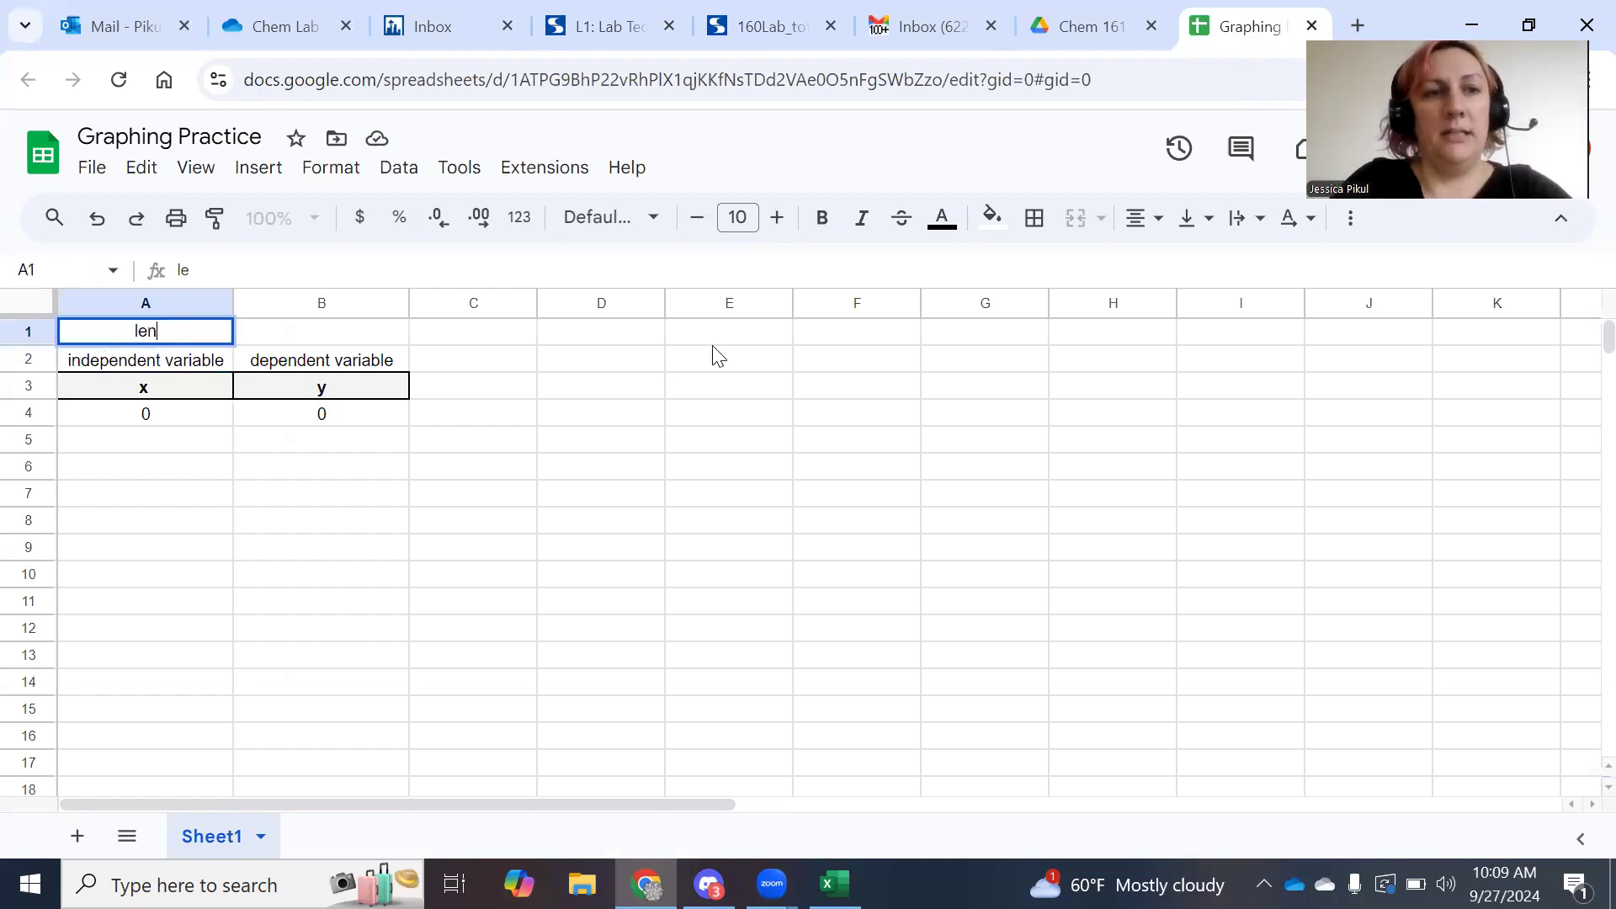
type("gth or radius")
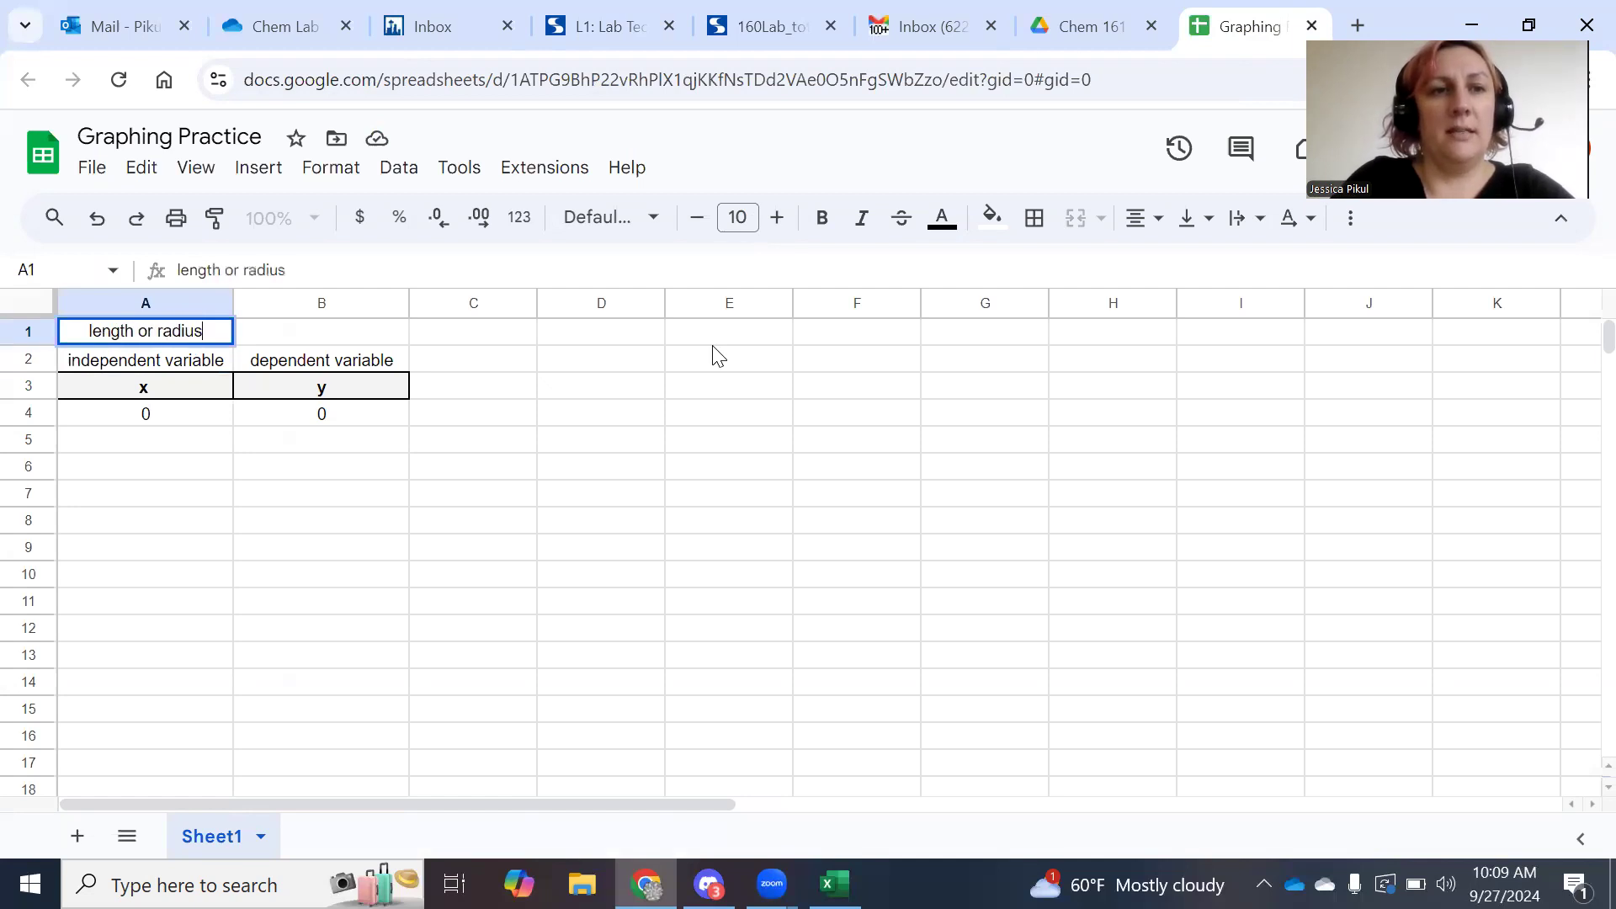
key("Tab")
type("mass")
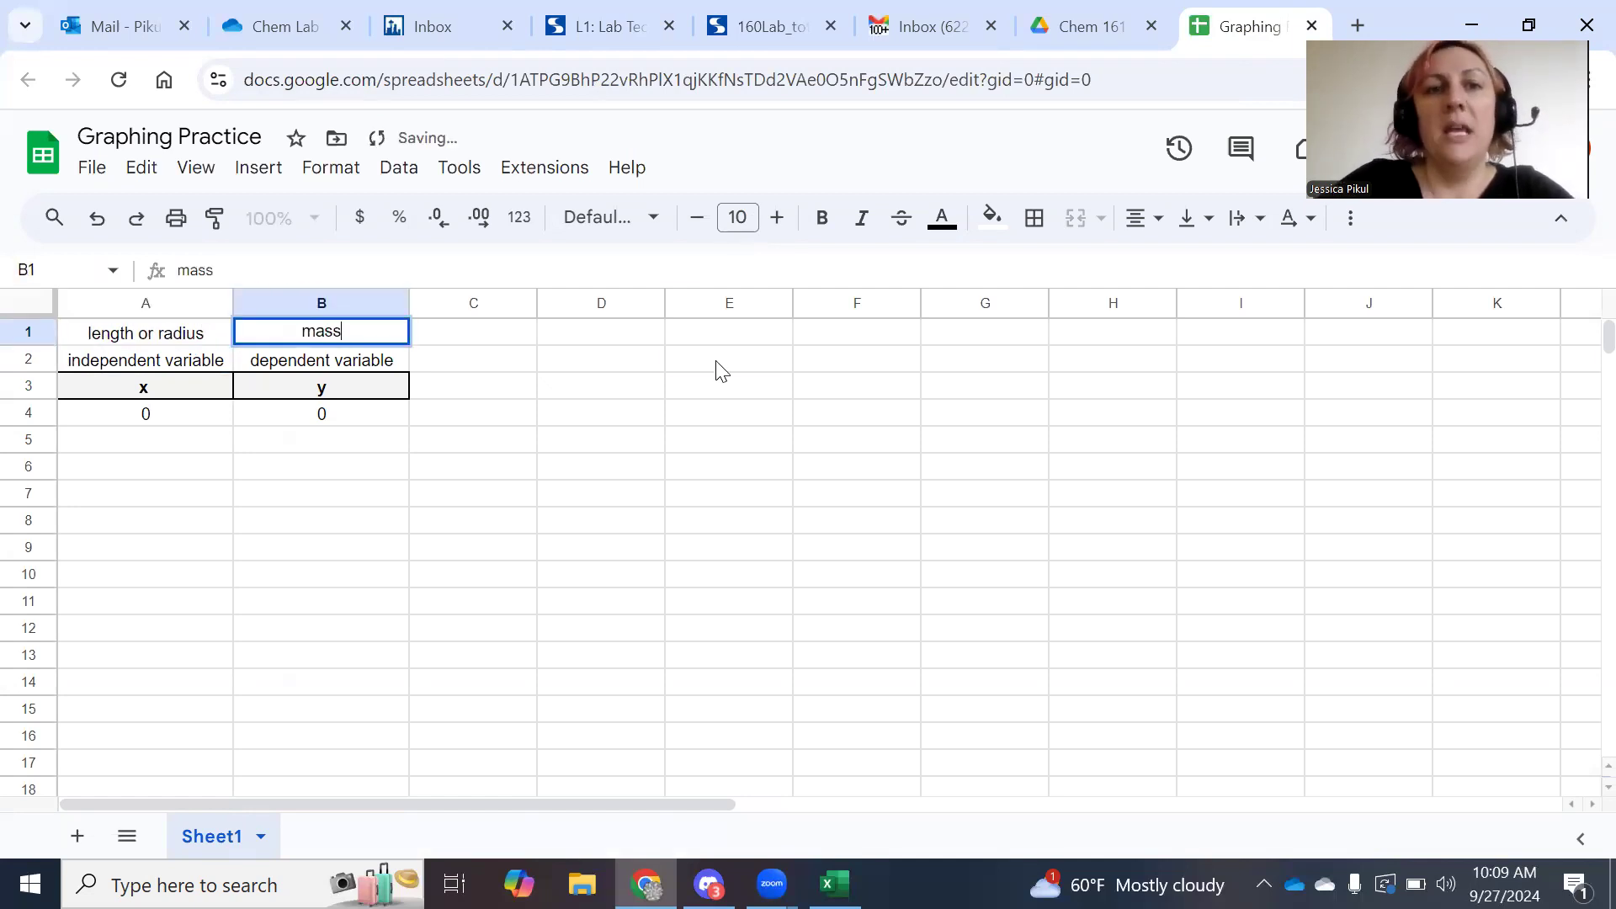
left_click(719, 364)
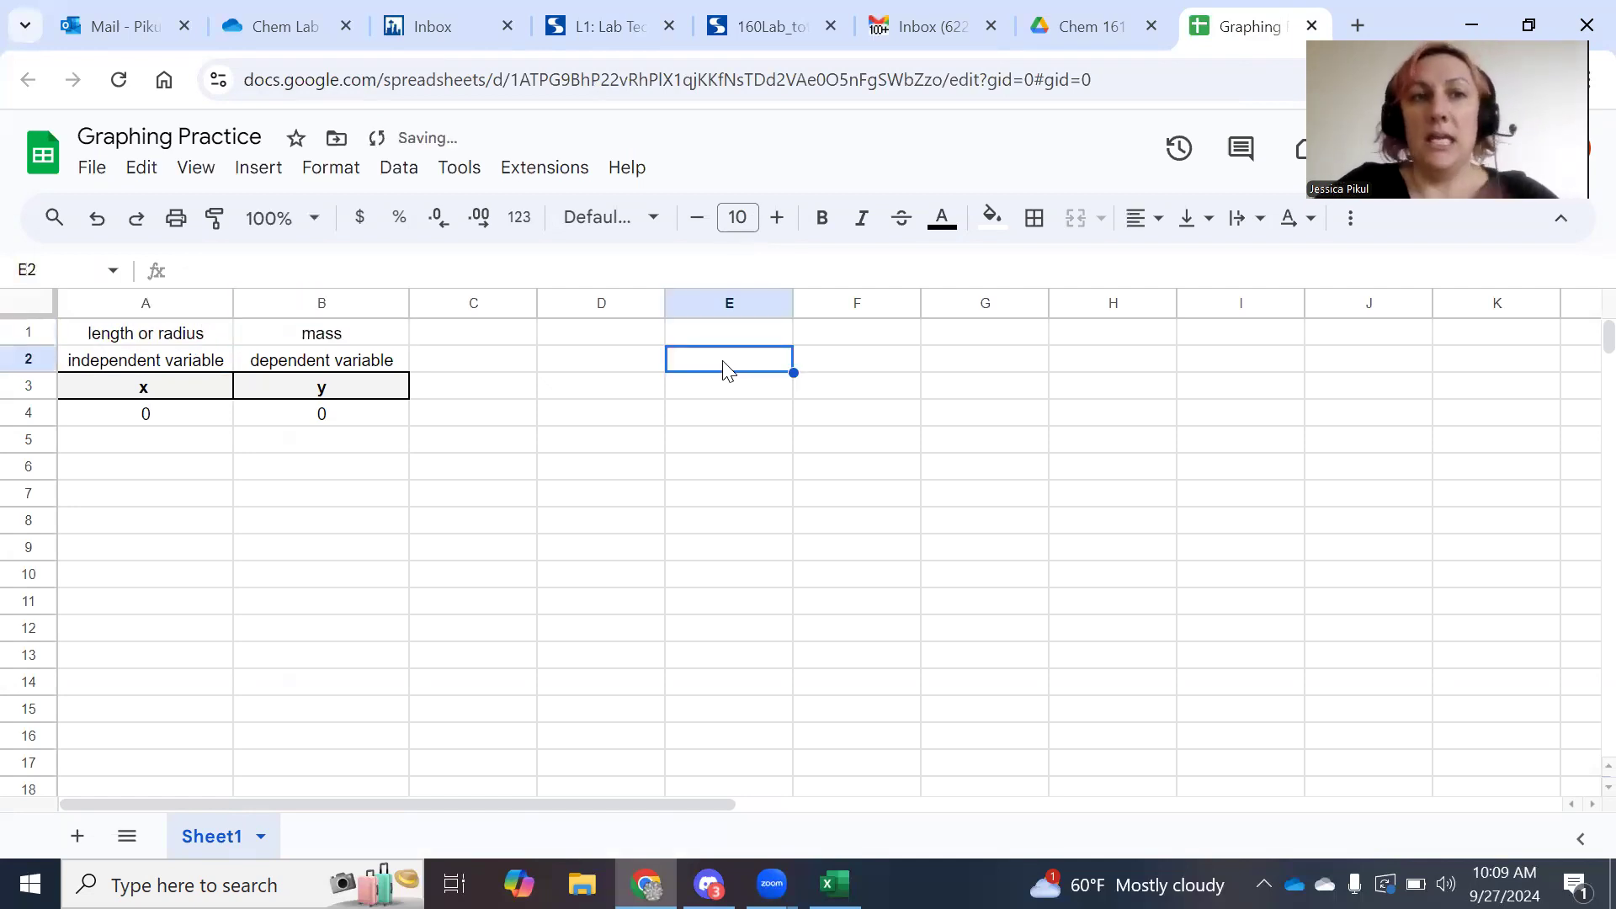
left_click(144, 389)
left_click(144, 296)
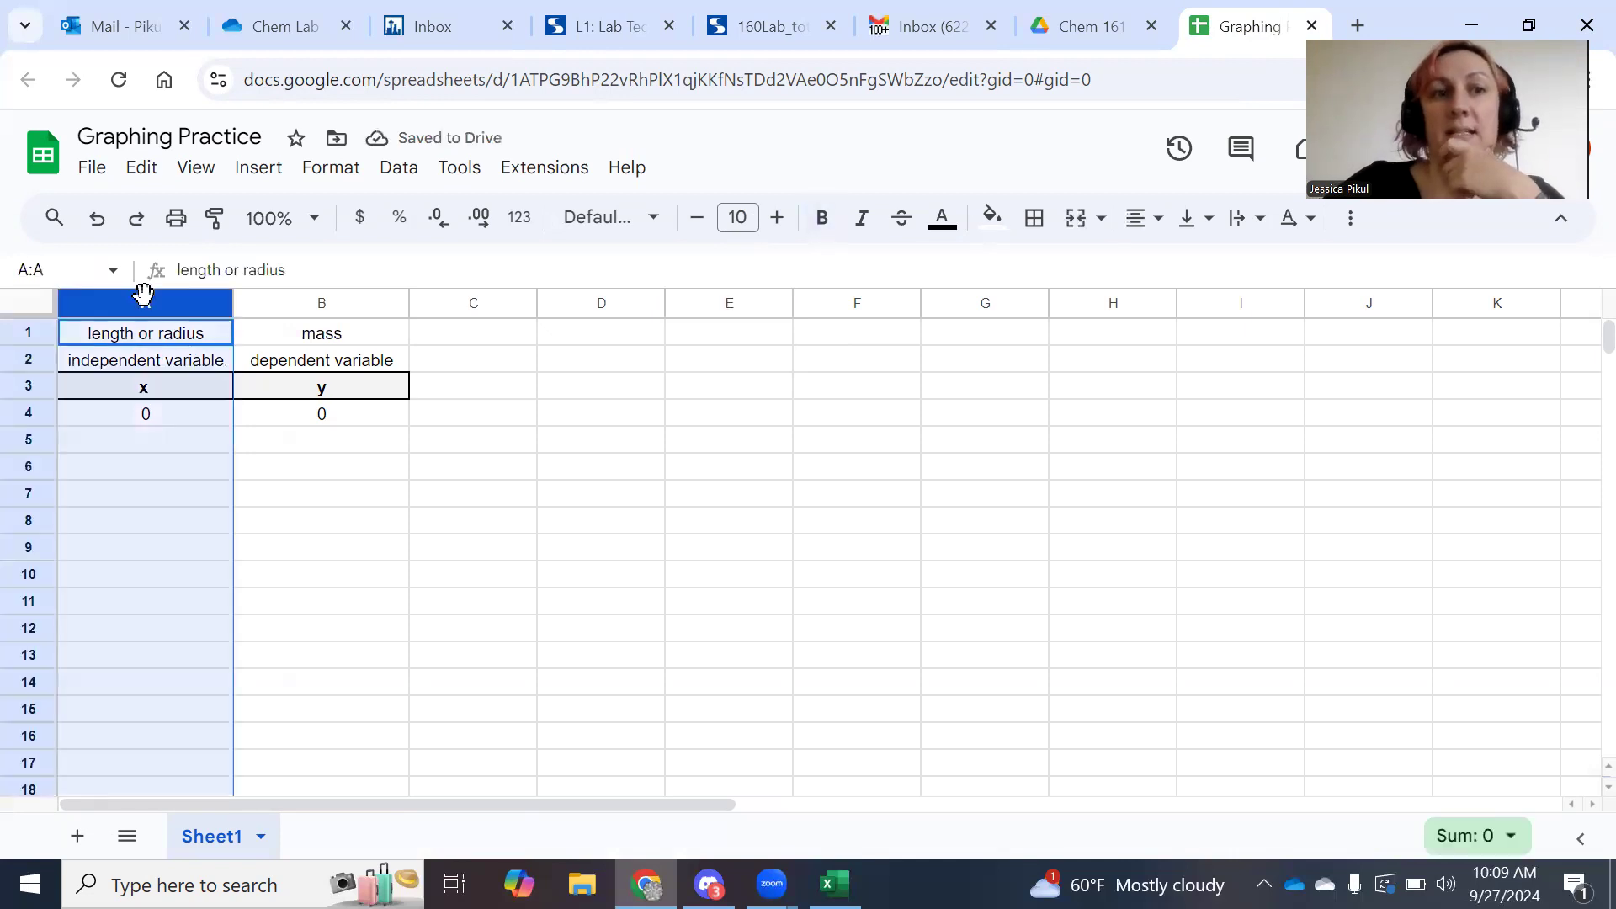
left_click(292, 299)
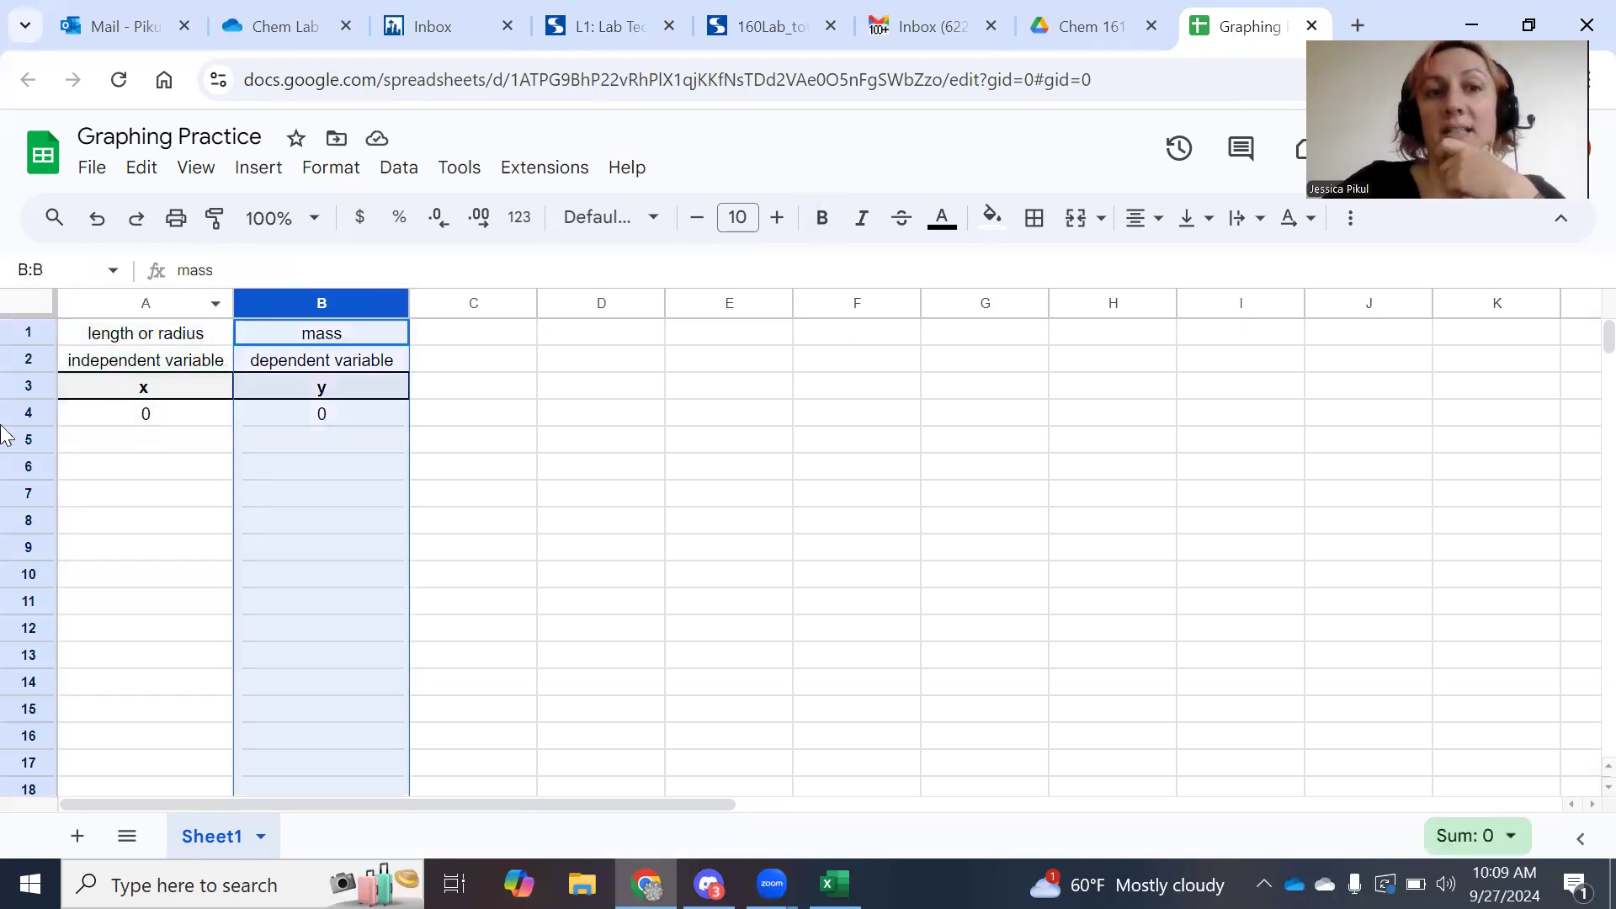
left_click(551, 478)
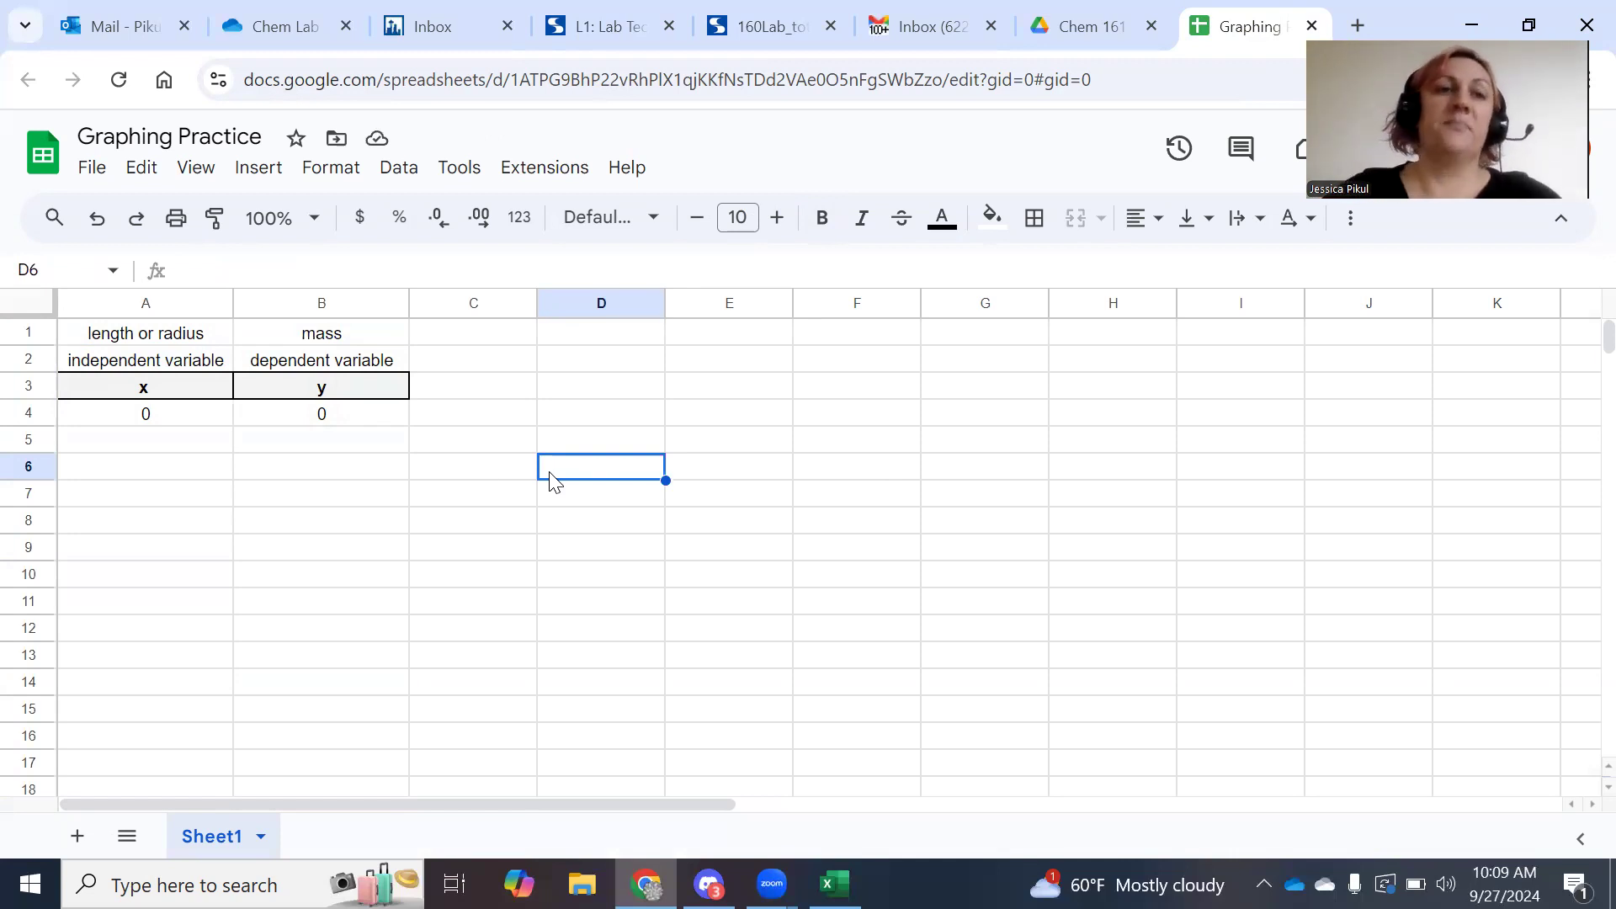
Enter the x values 1, 2, 3, 4 in A5:A8.
left_click(168, 444)
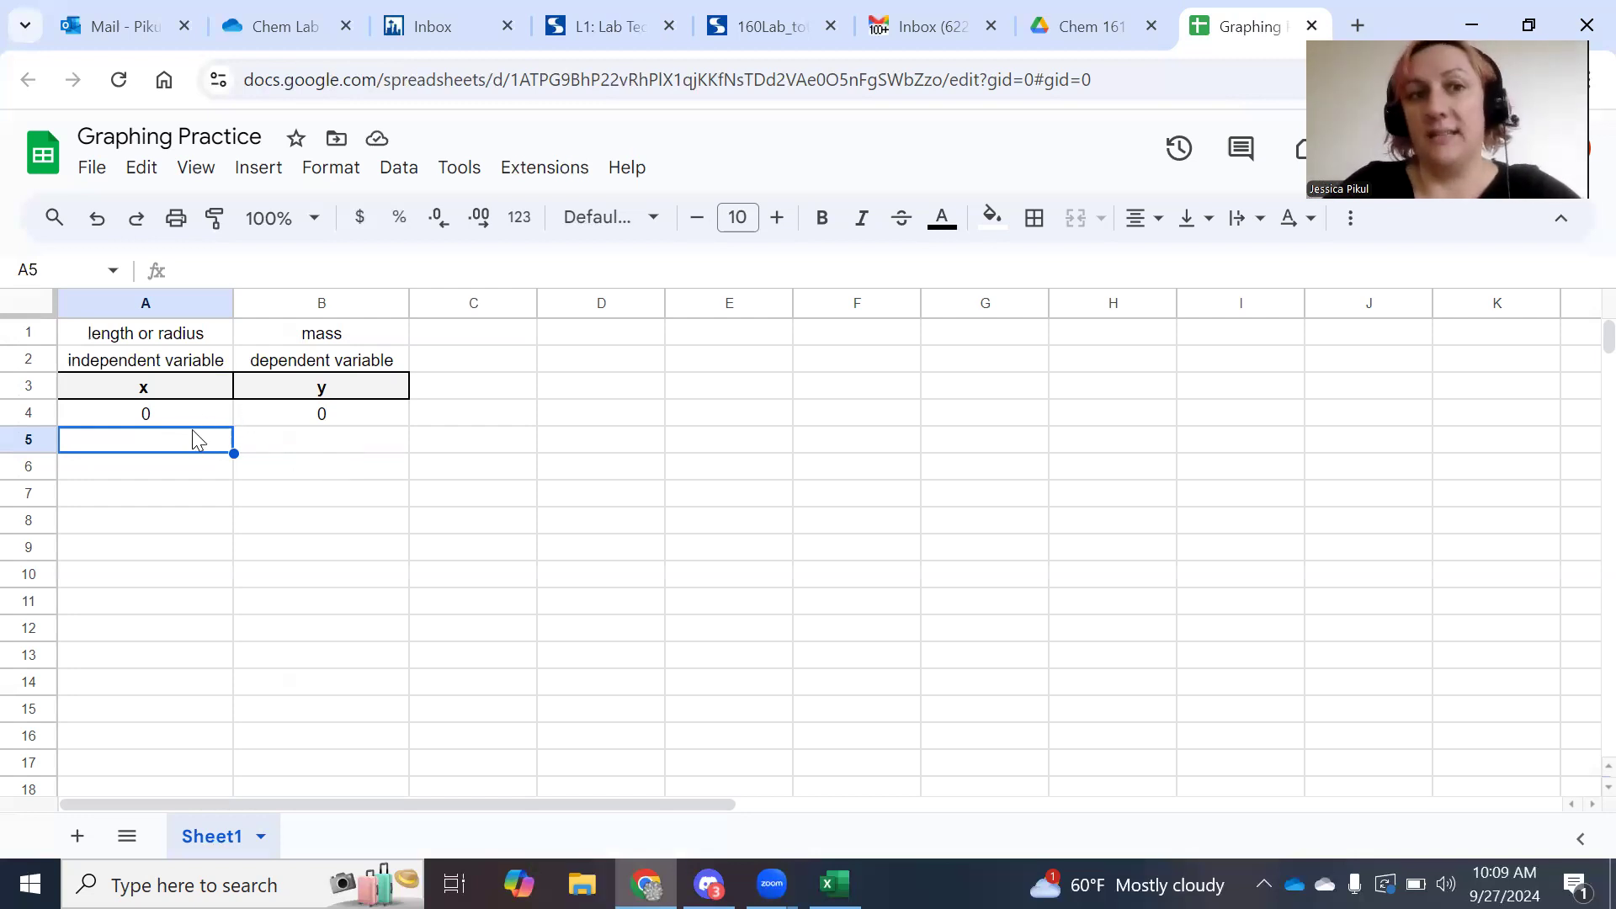
type("1")
key("Return")
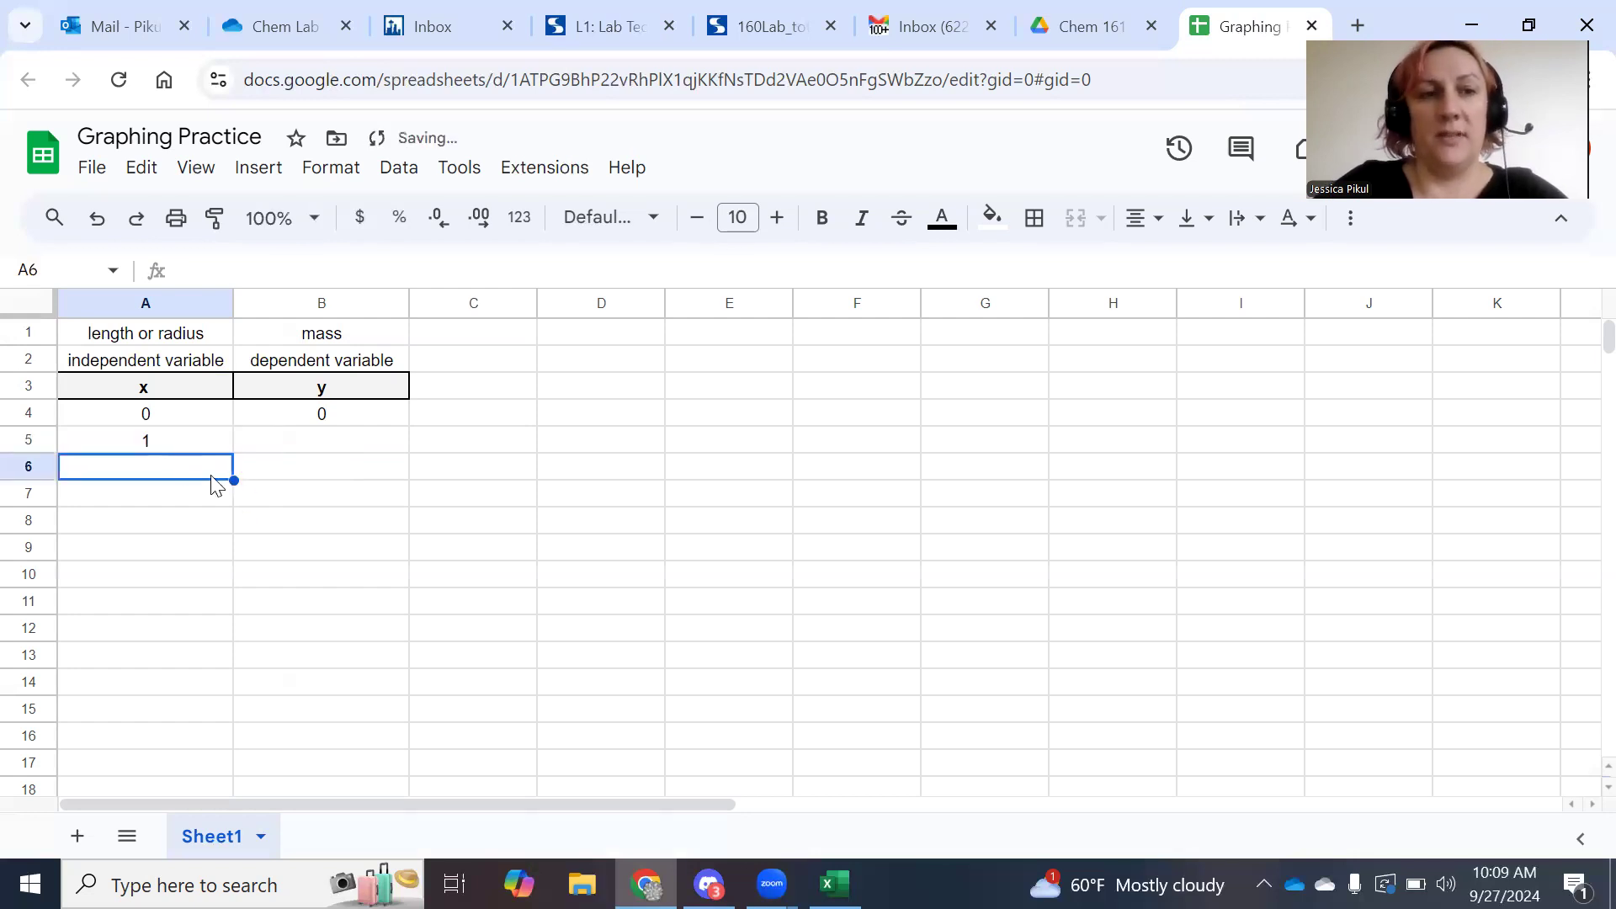
type("2")
key("Return")
type("3")
key("Return")
type("4")
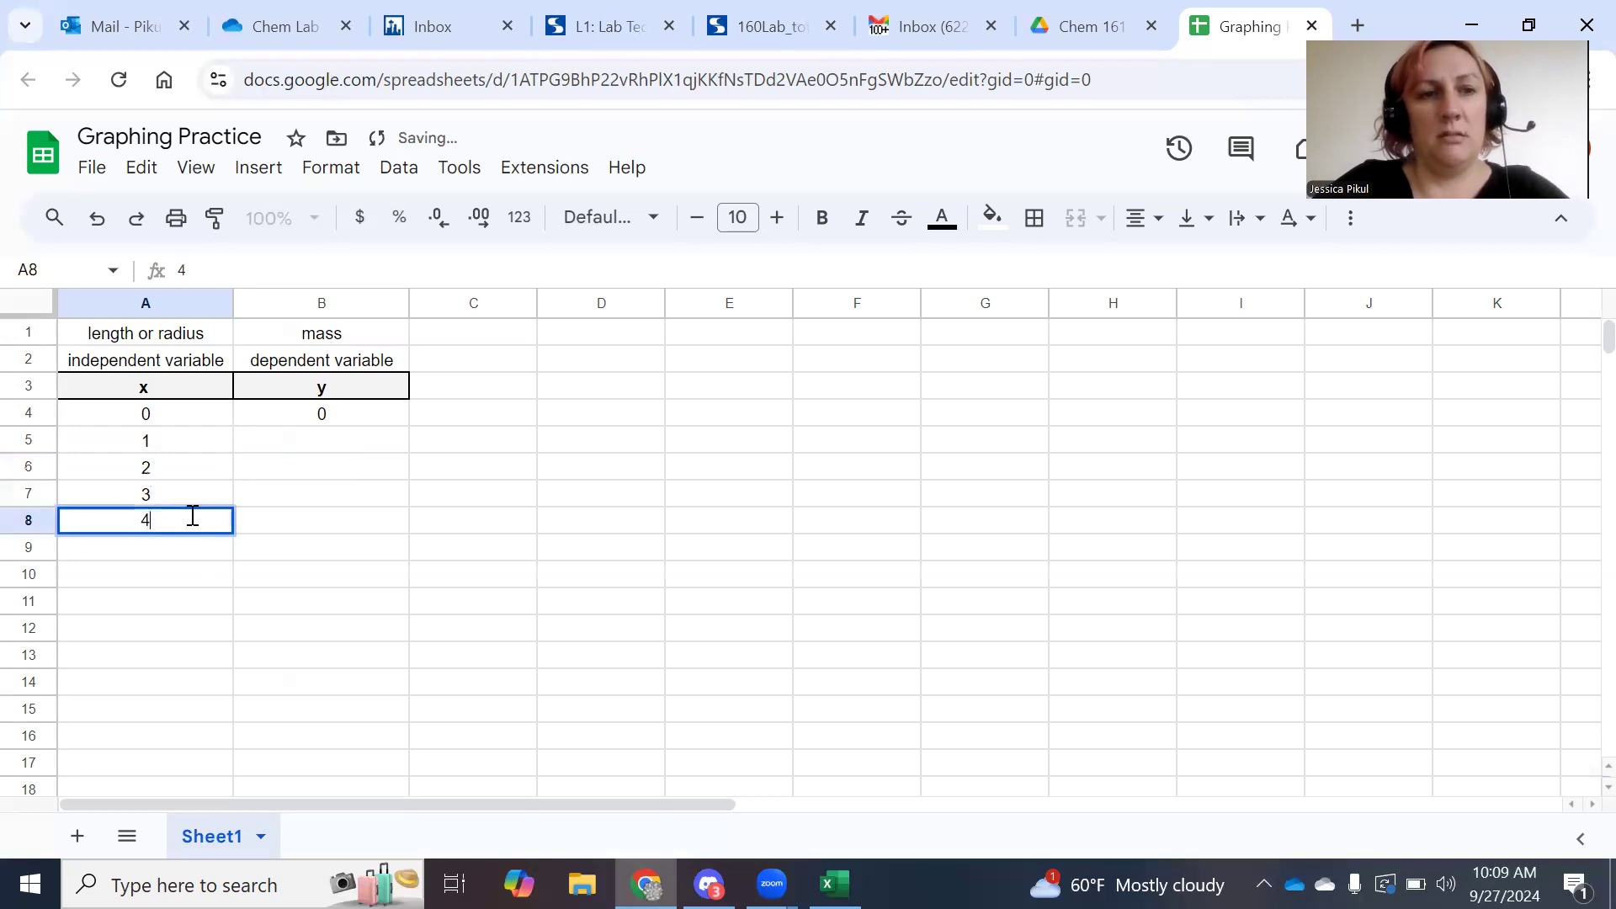
left_click(273, 577)
Enter the y values 2, 4, 8, 16 in B5:B8.
left_click(334, 450)
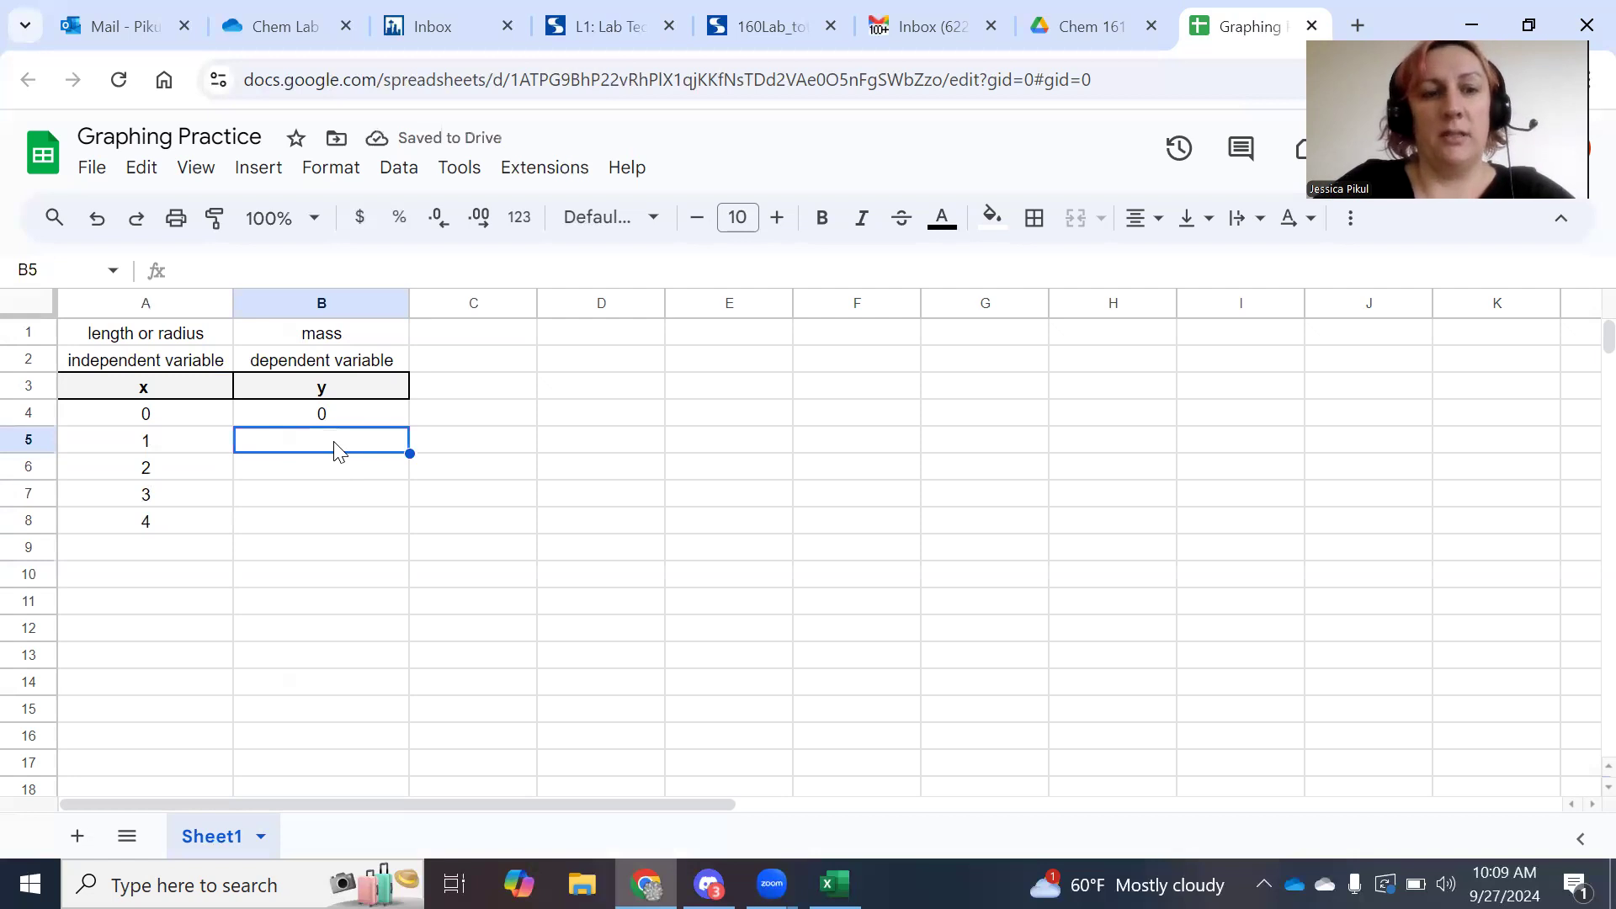
type("2")
left_click(321, 470)
type("4")
left_click(335, 500)
type("8")
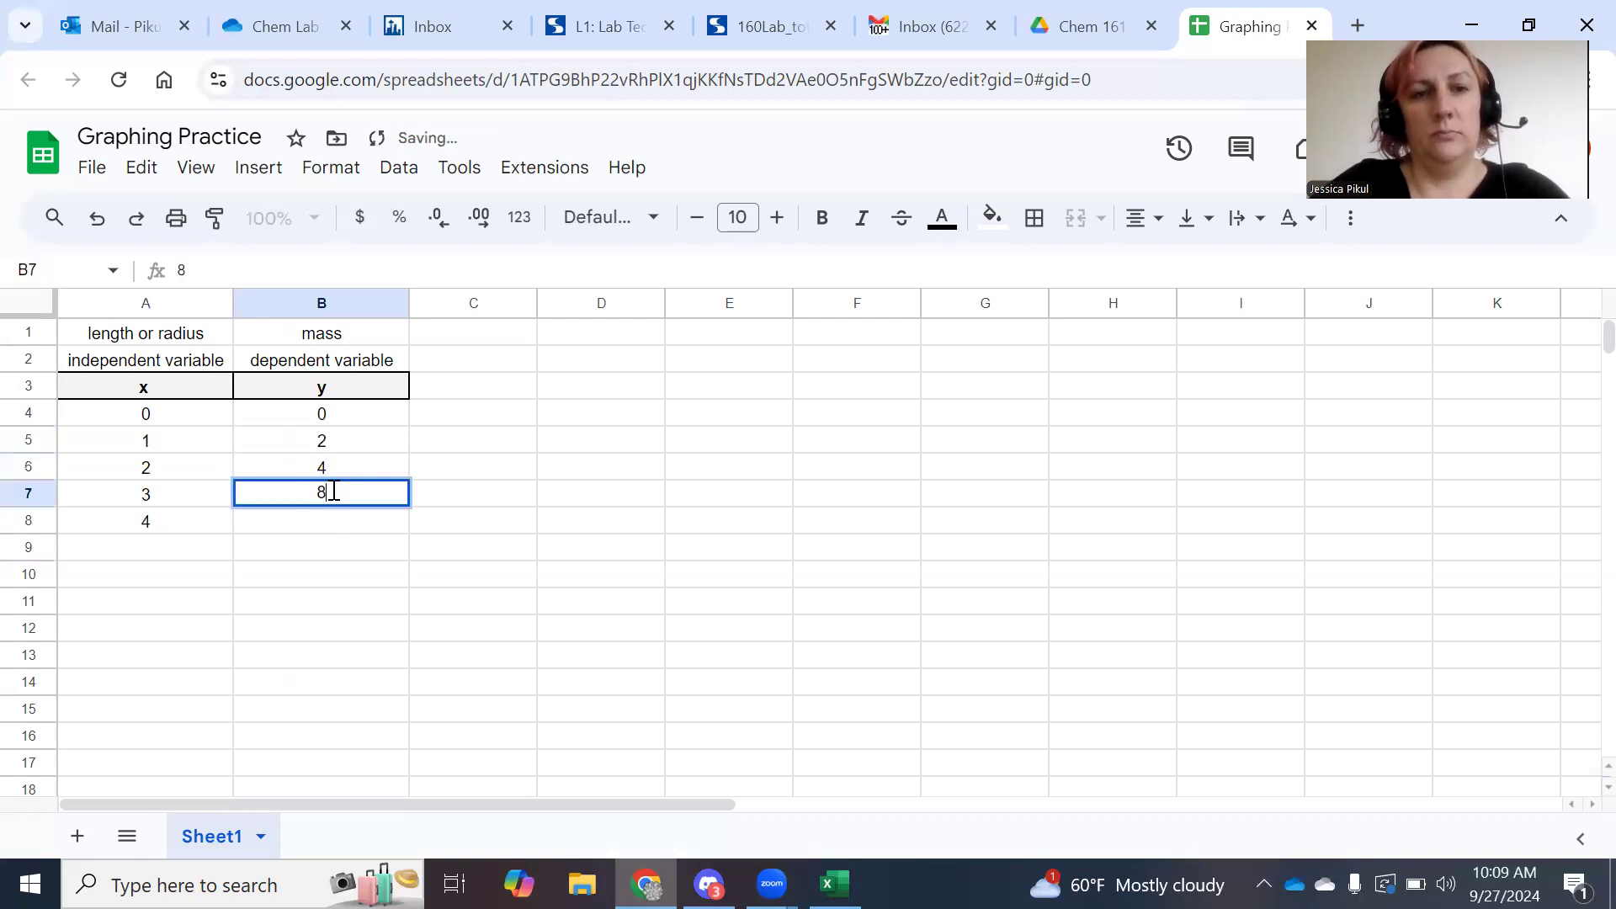
left_click(340, 528)
type("16")
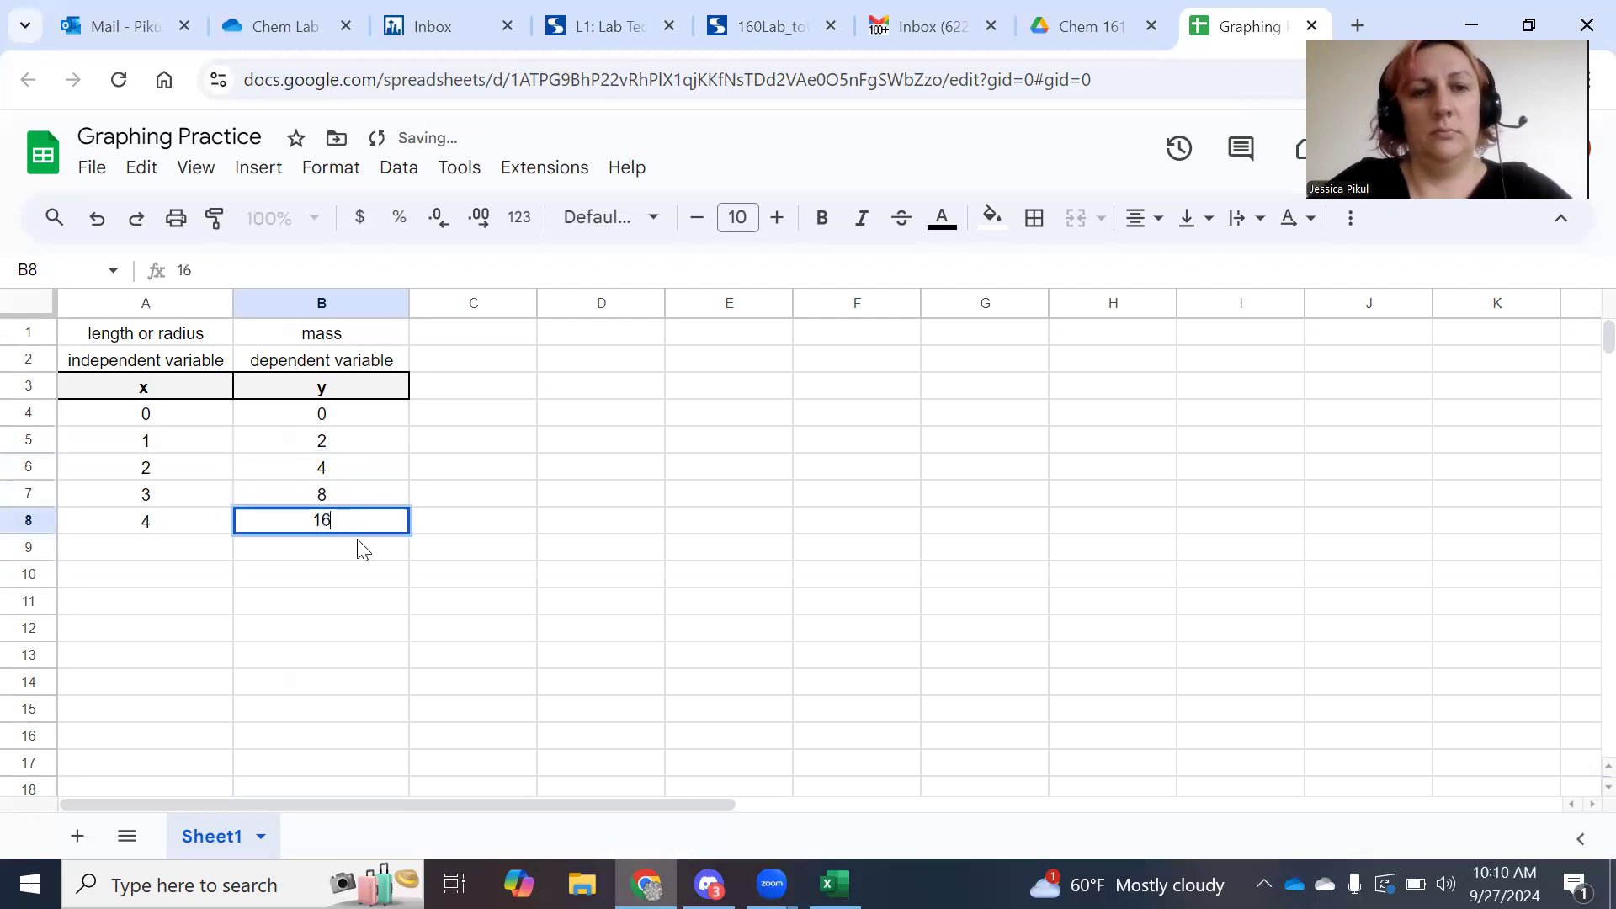
left_click(376, 610)
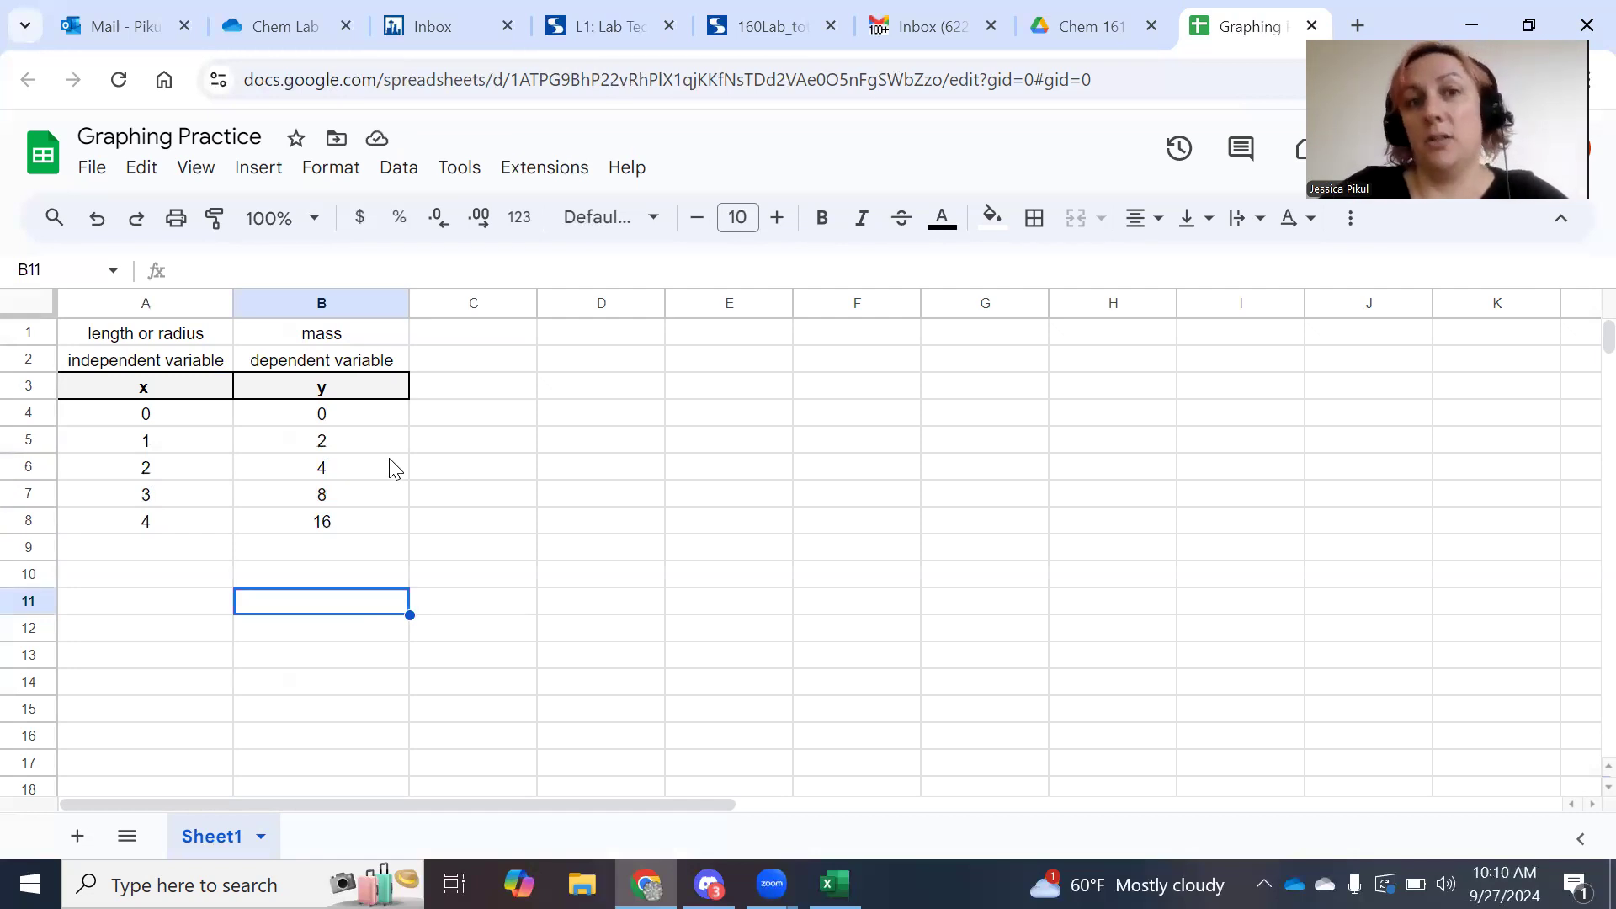
Insert a chart from the x and y values in A4:B8.
left_click_drag(128, 413, 332, 517)
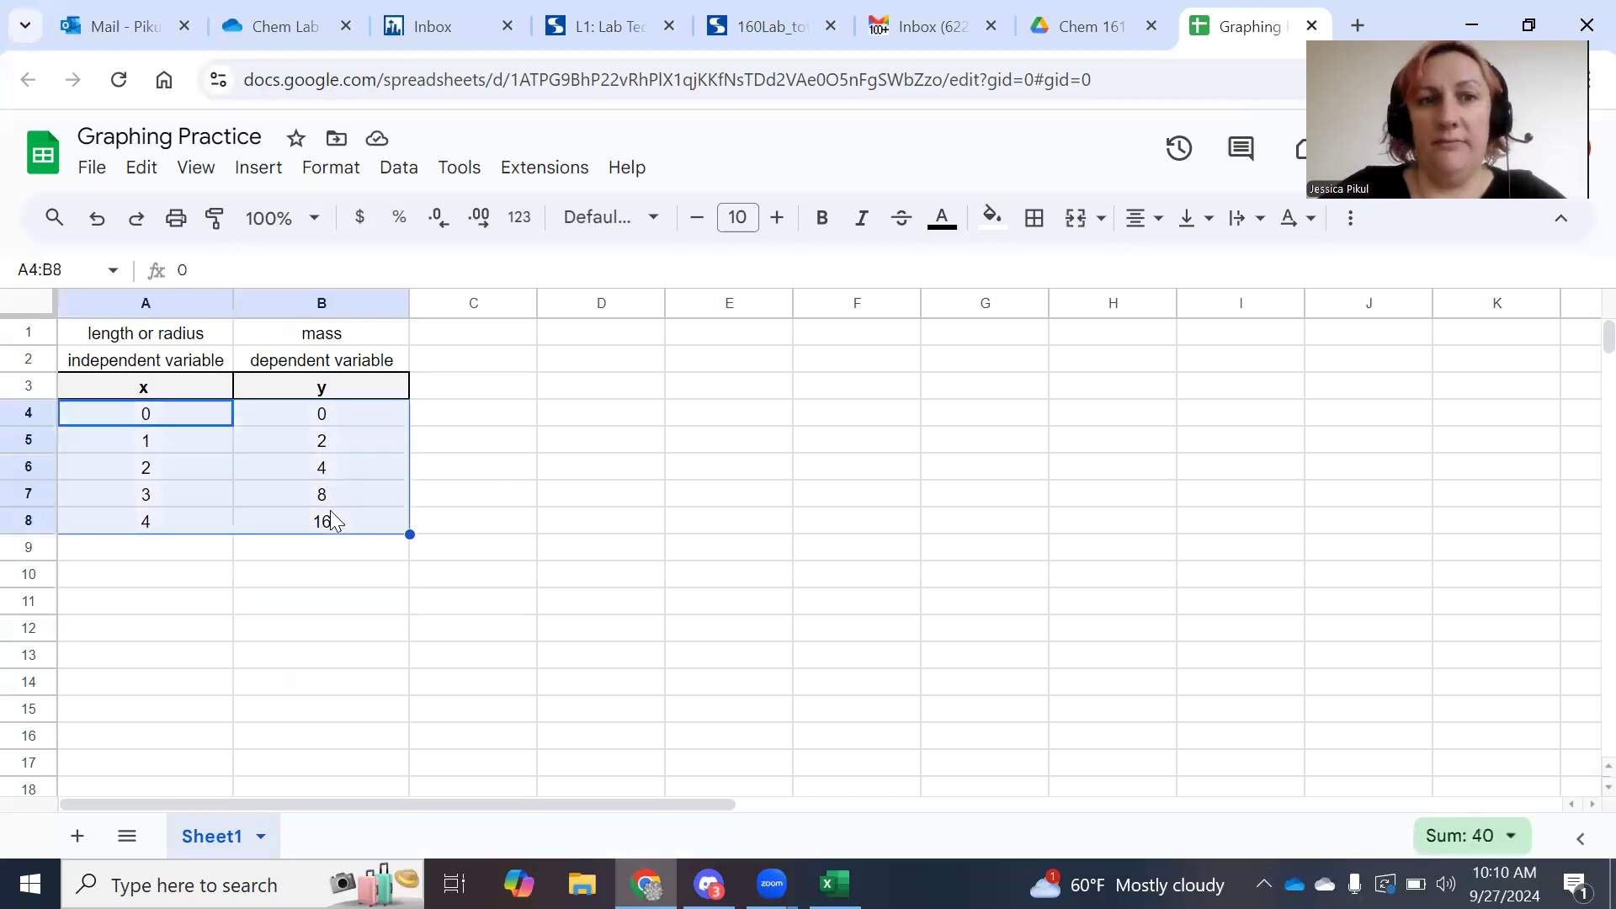
left_click(271, 176)
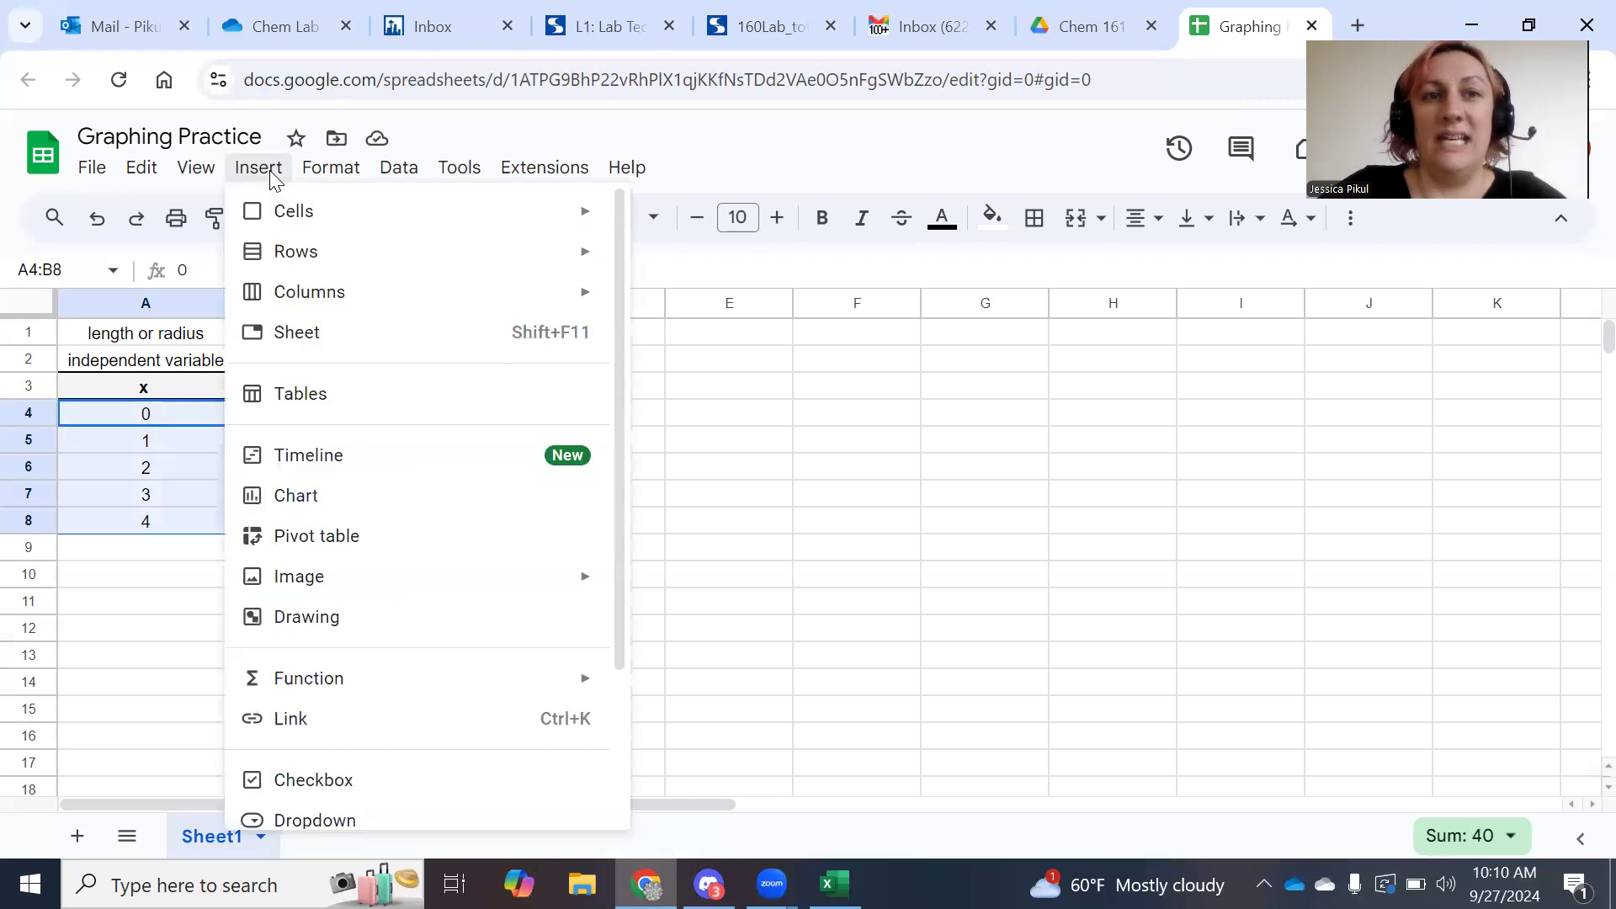
left_click(295, 495)
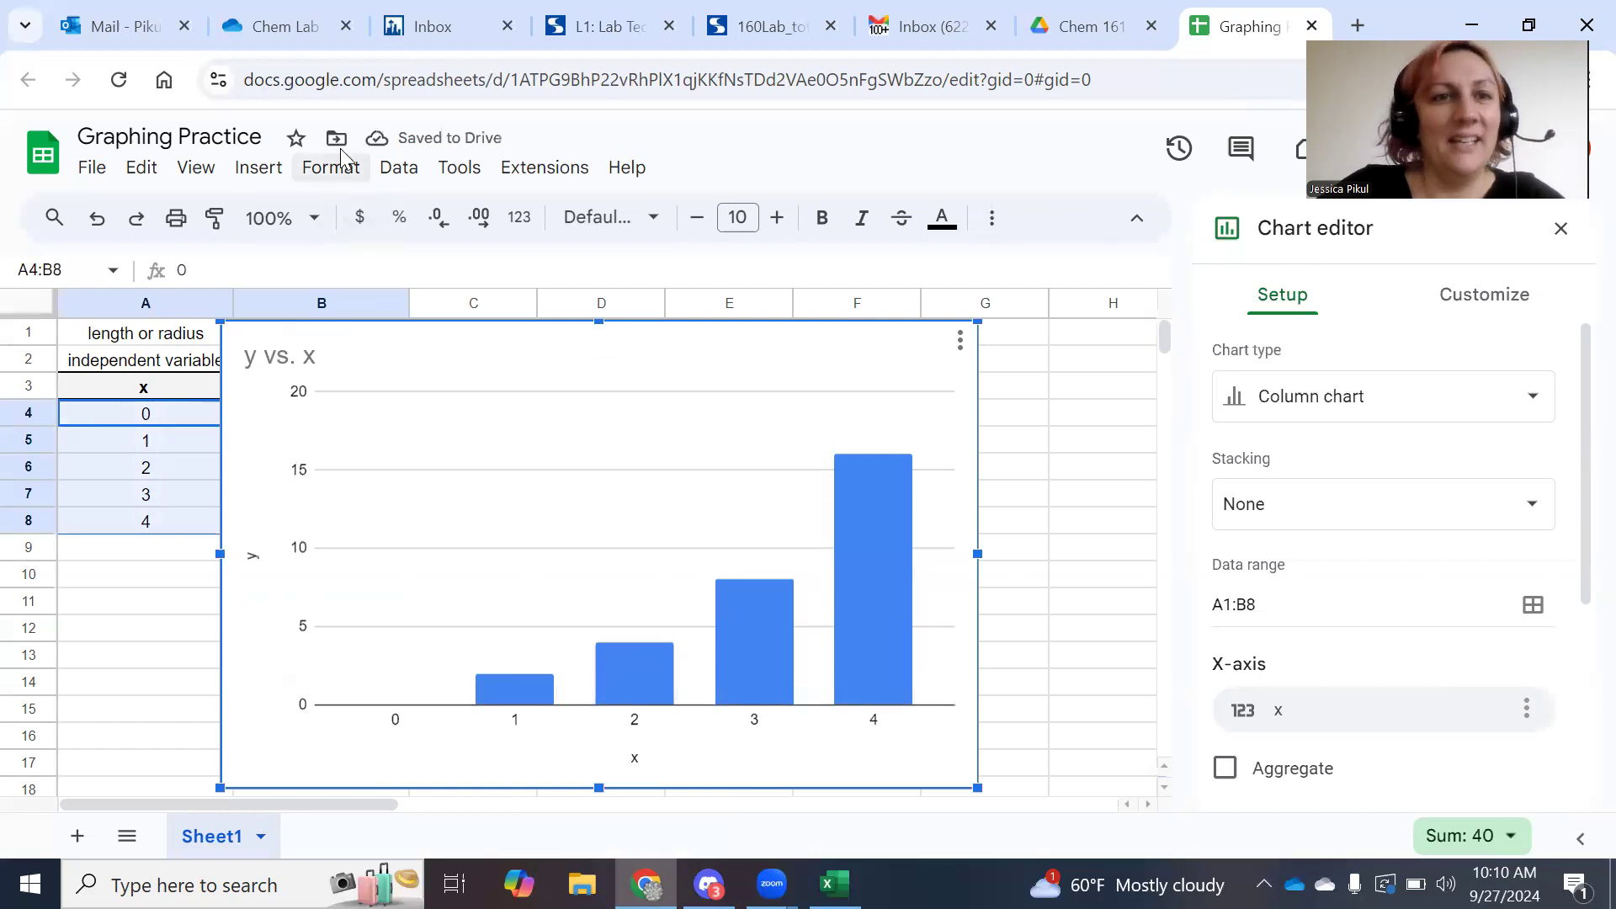
left_click(272, 166)
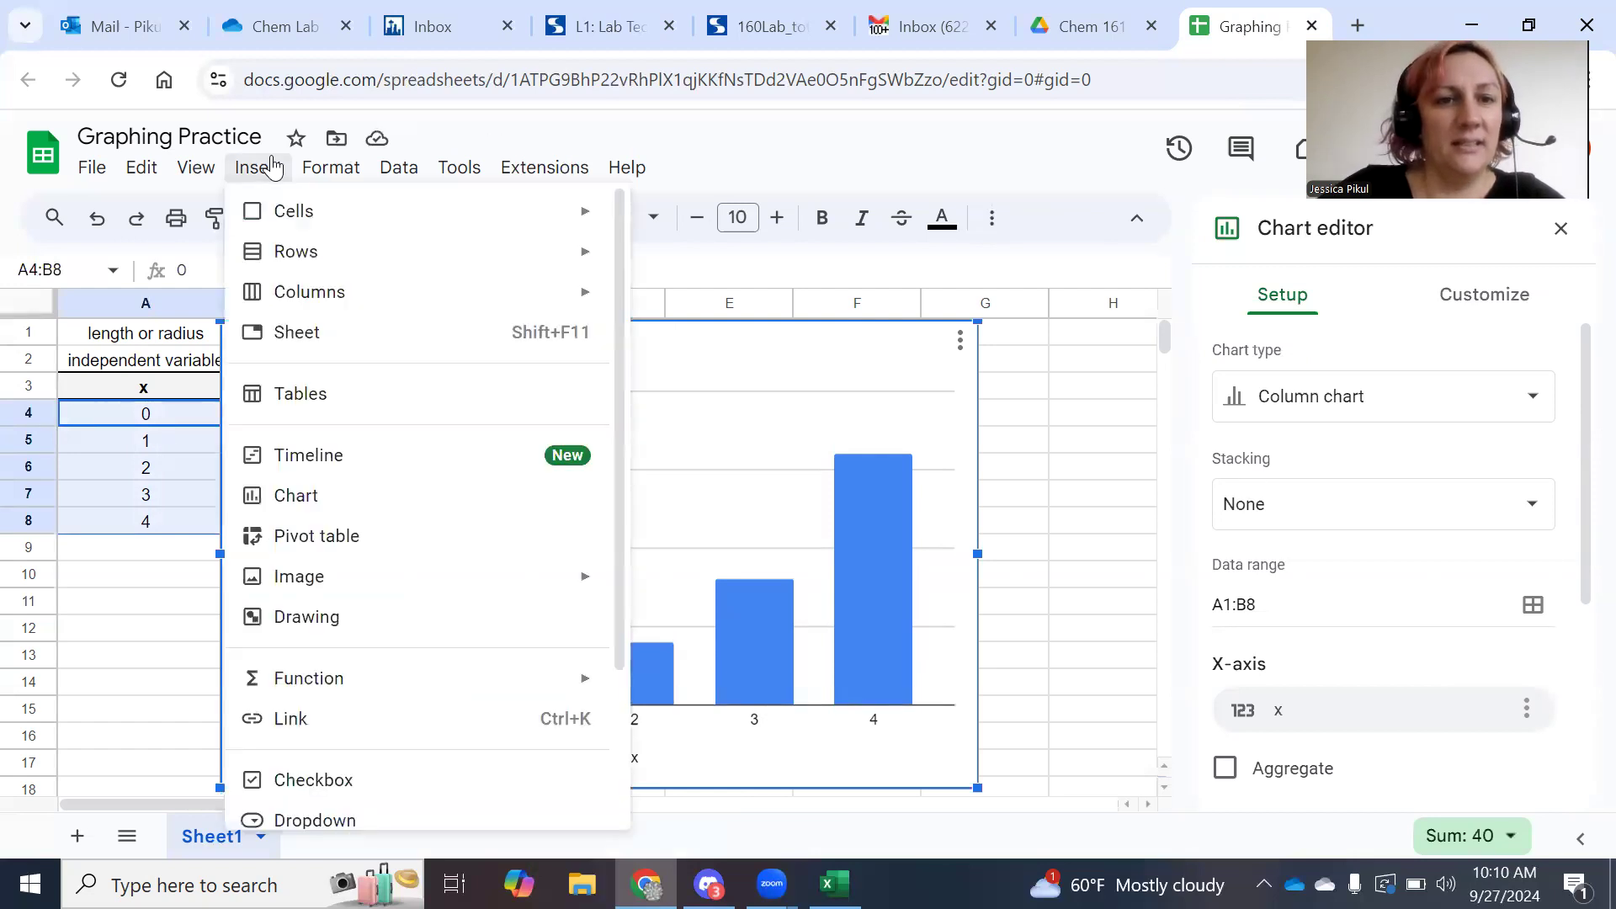
left_click(272, 166)
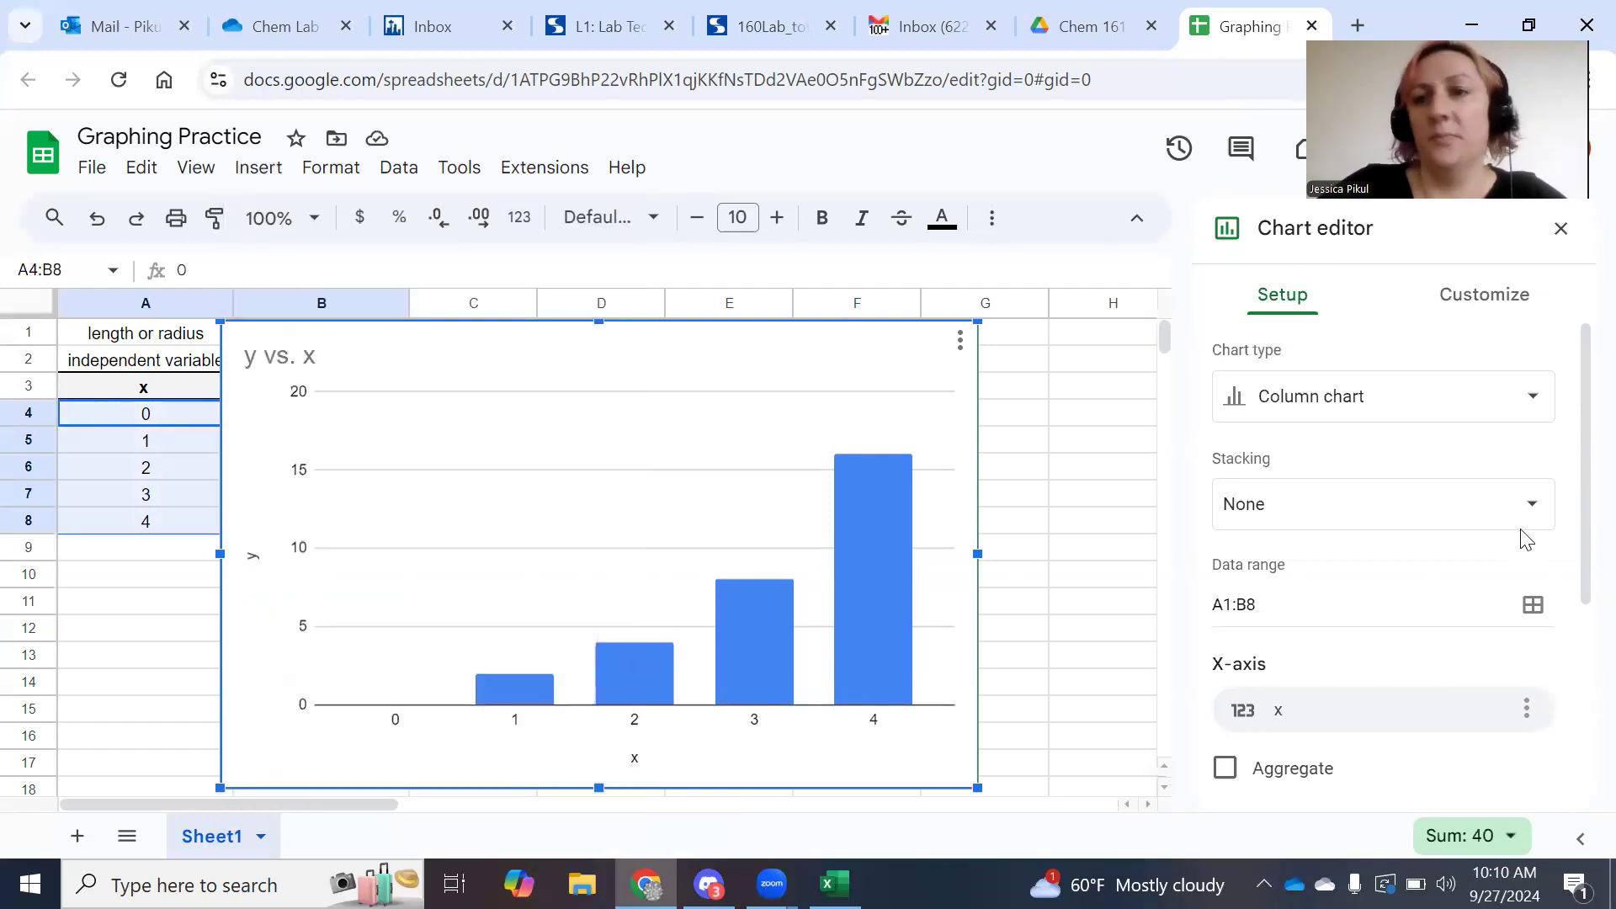
Change the chart type to Scatter chart.
left_click(1534, 403)
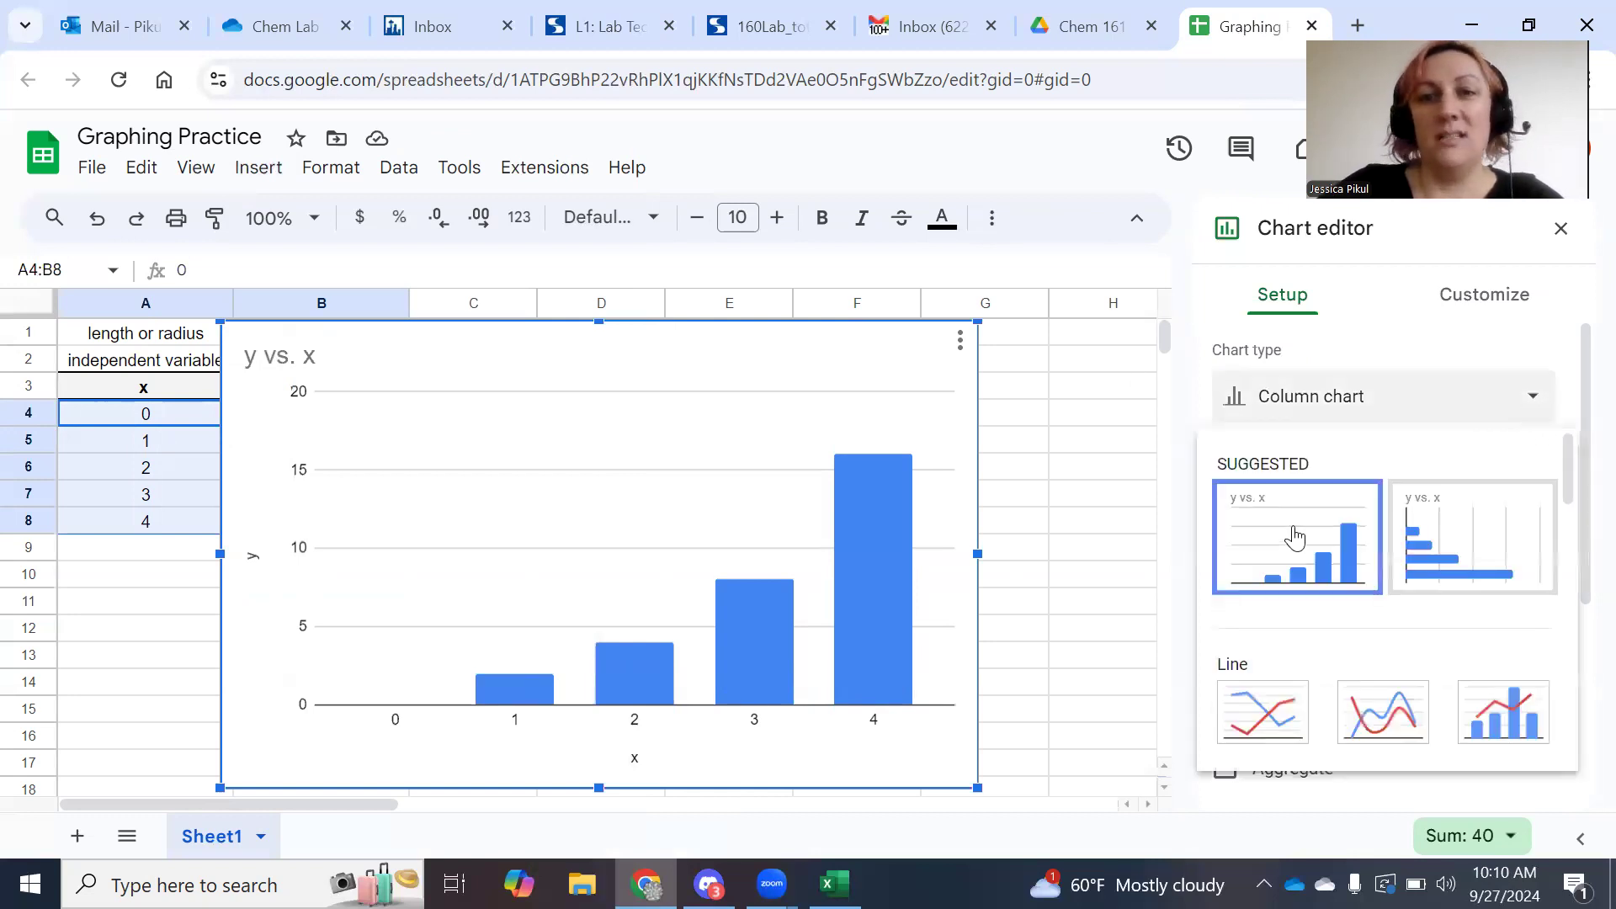
scroll(1296, 563, "down", 1)
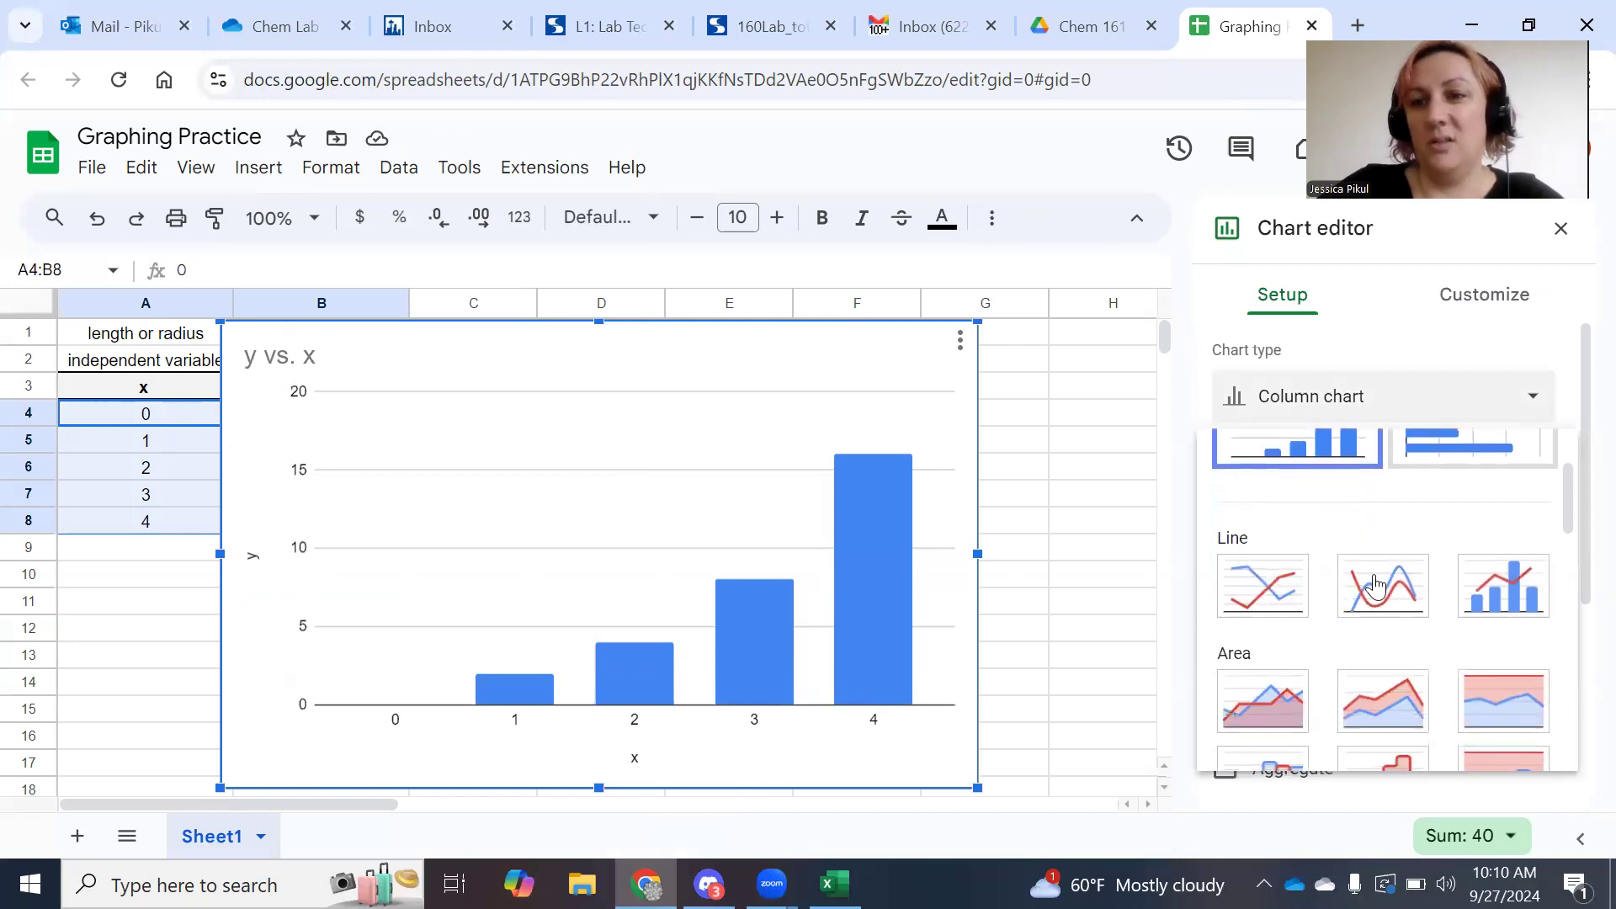
scroll(1370, 600, "down", 4)
scroll(1370, 600, "down", 4)
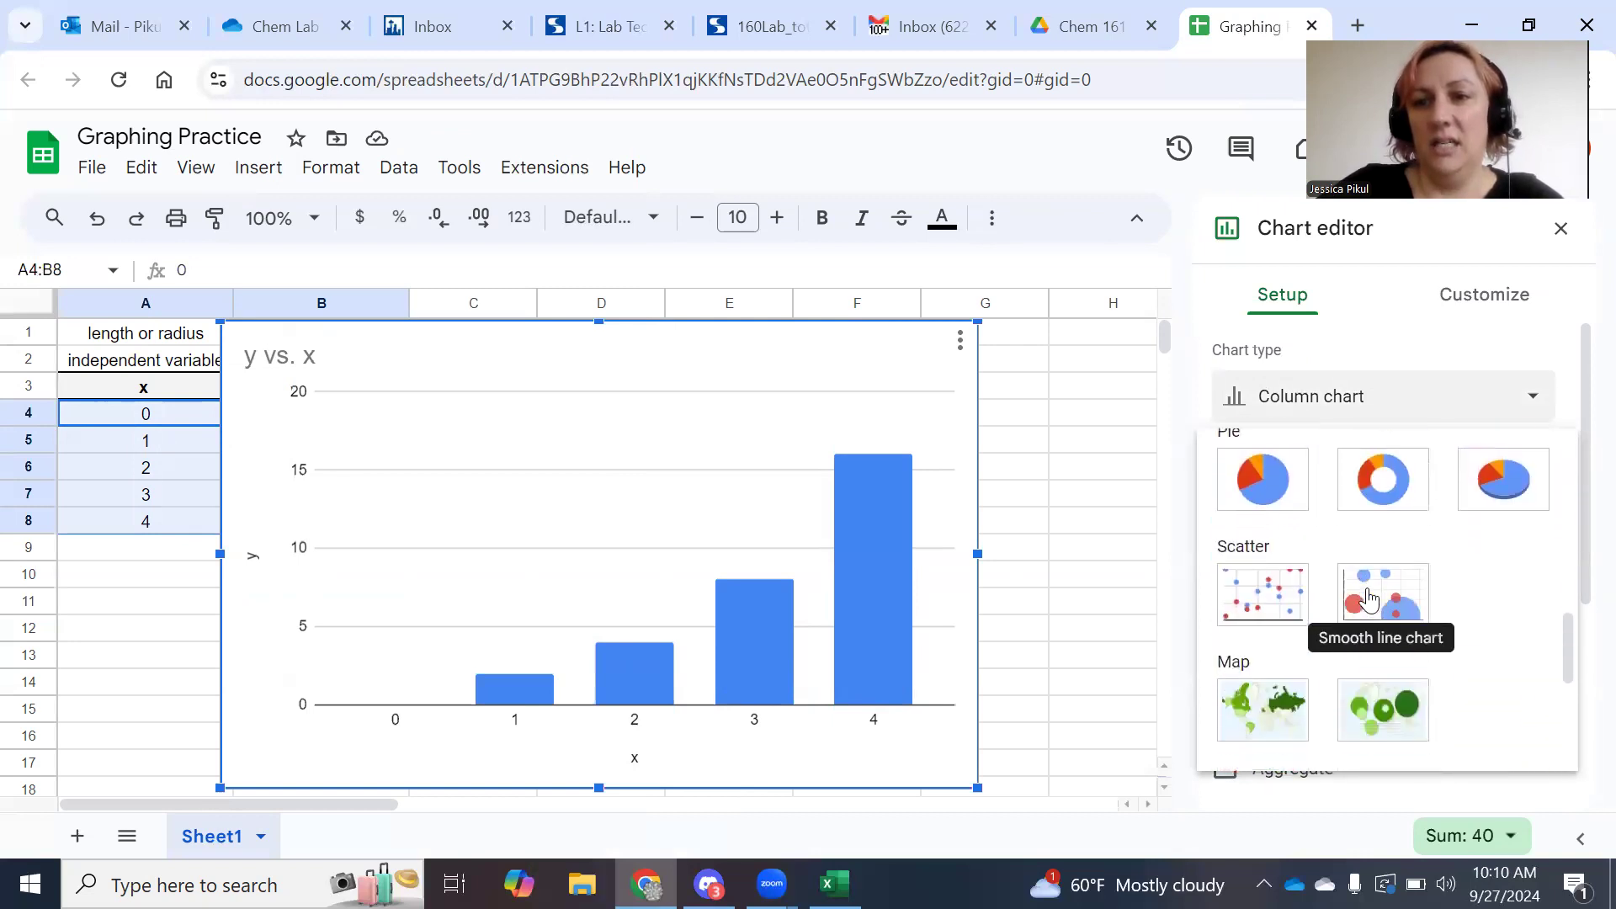
scroll(1379, 589, "up", 1)
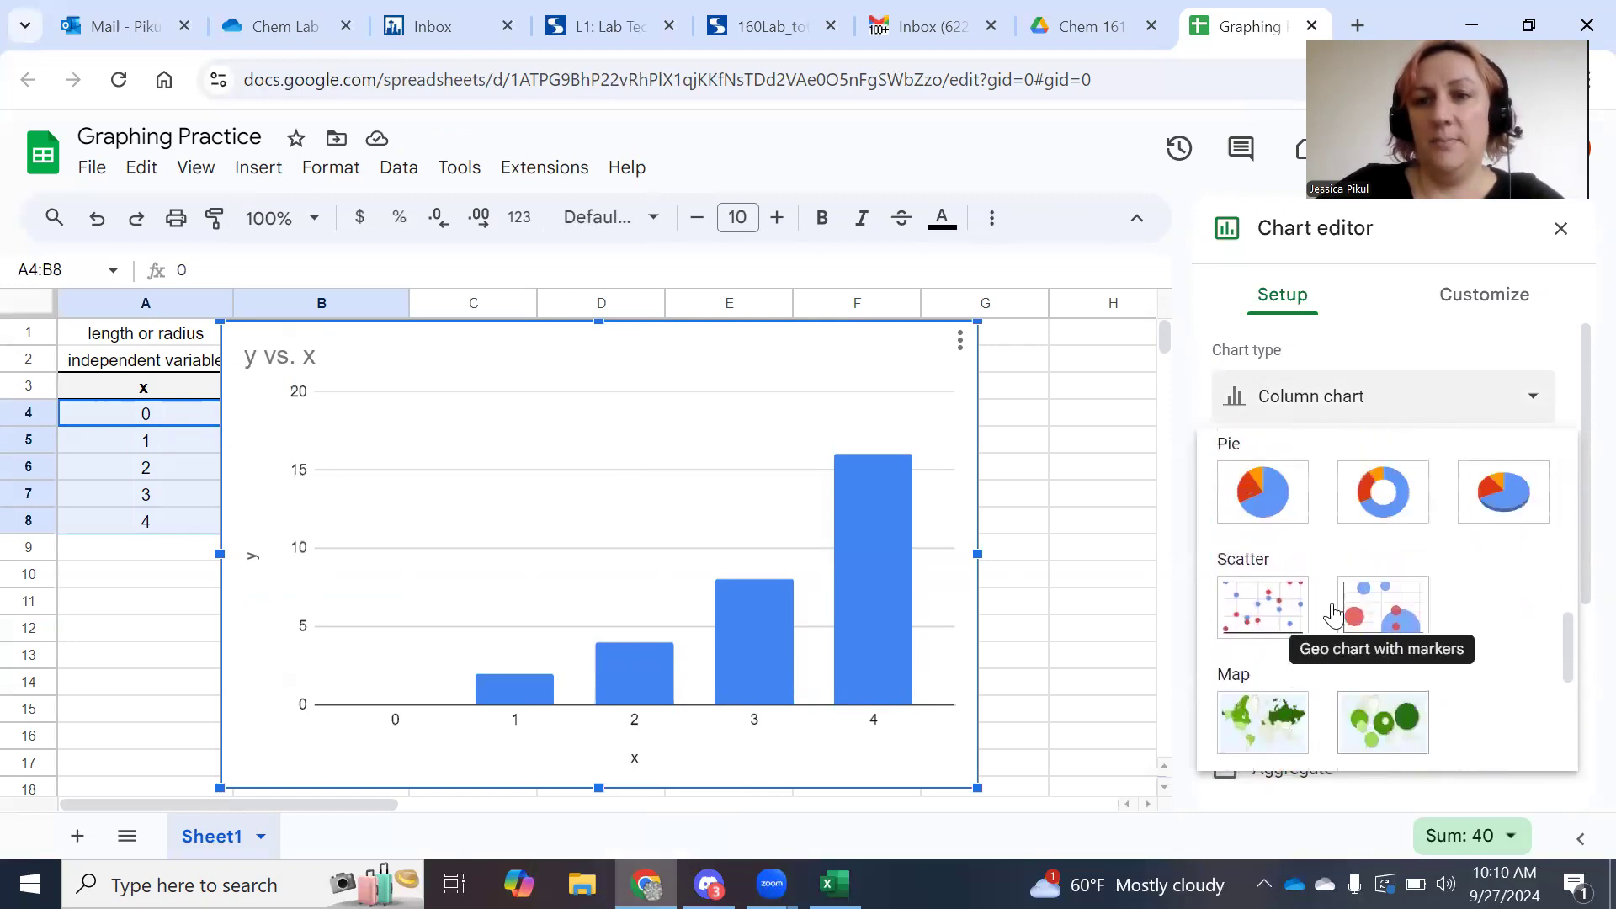
left_click(1271, 615)
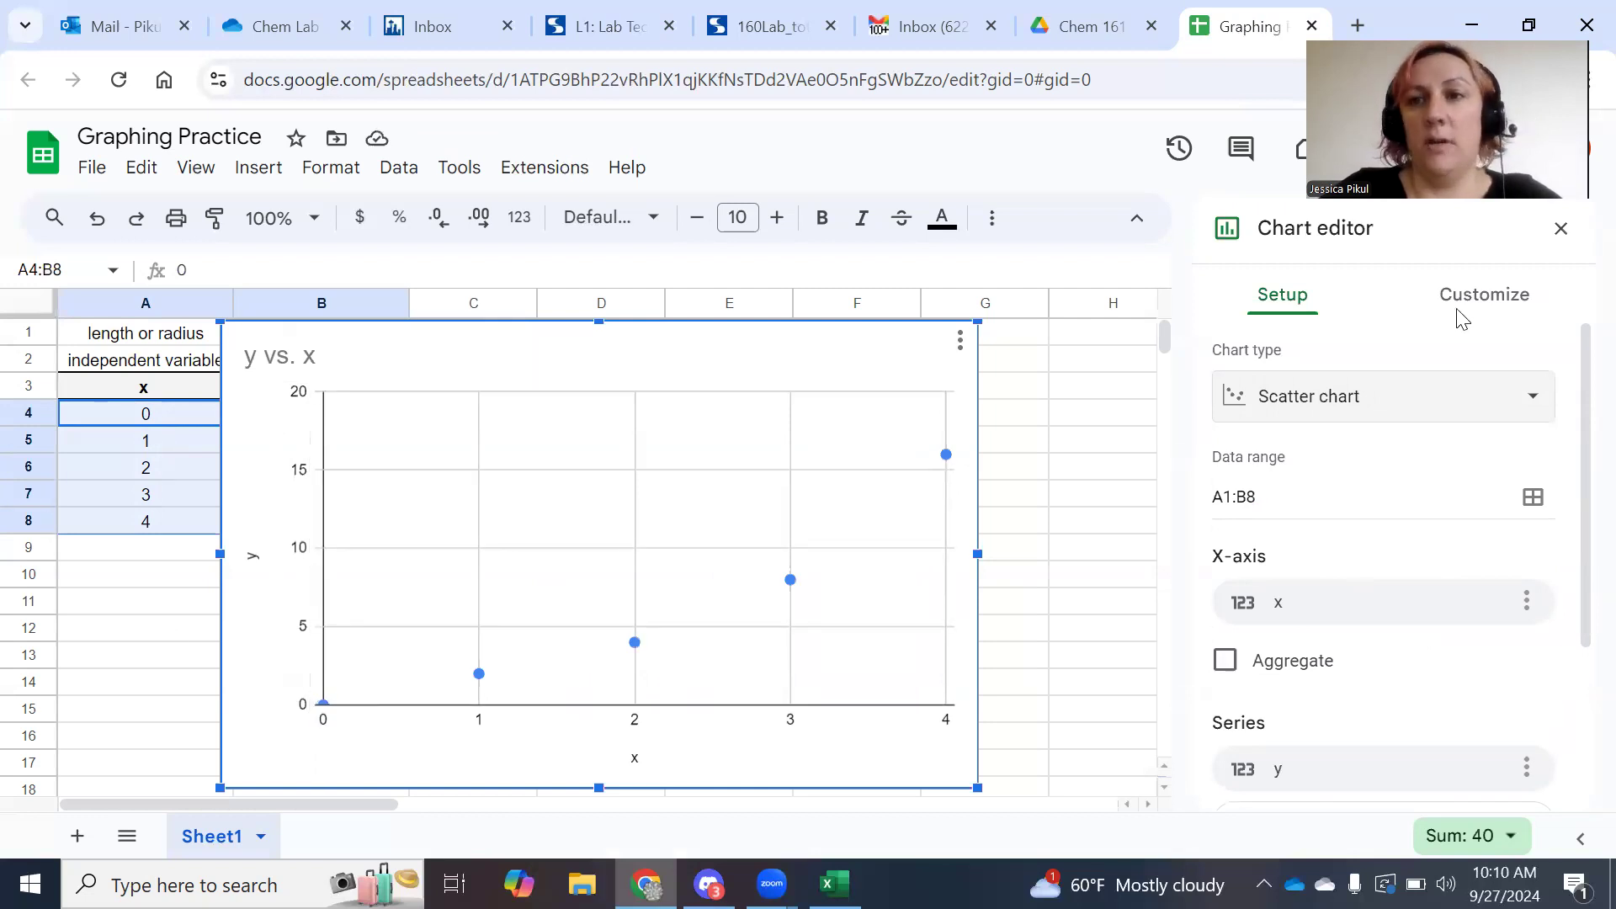
Close the Chart editor and drag the scatter chart right to column C, clear of the x/y table.
left_click(1559, 229)
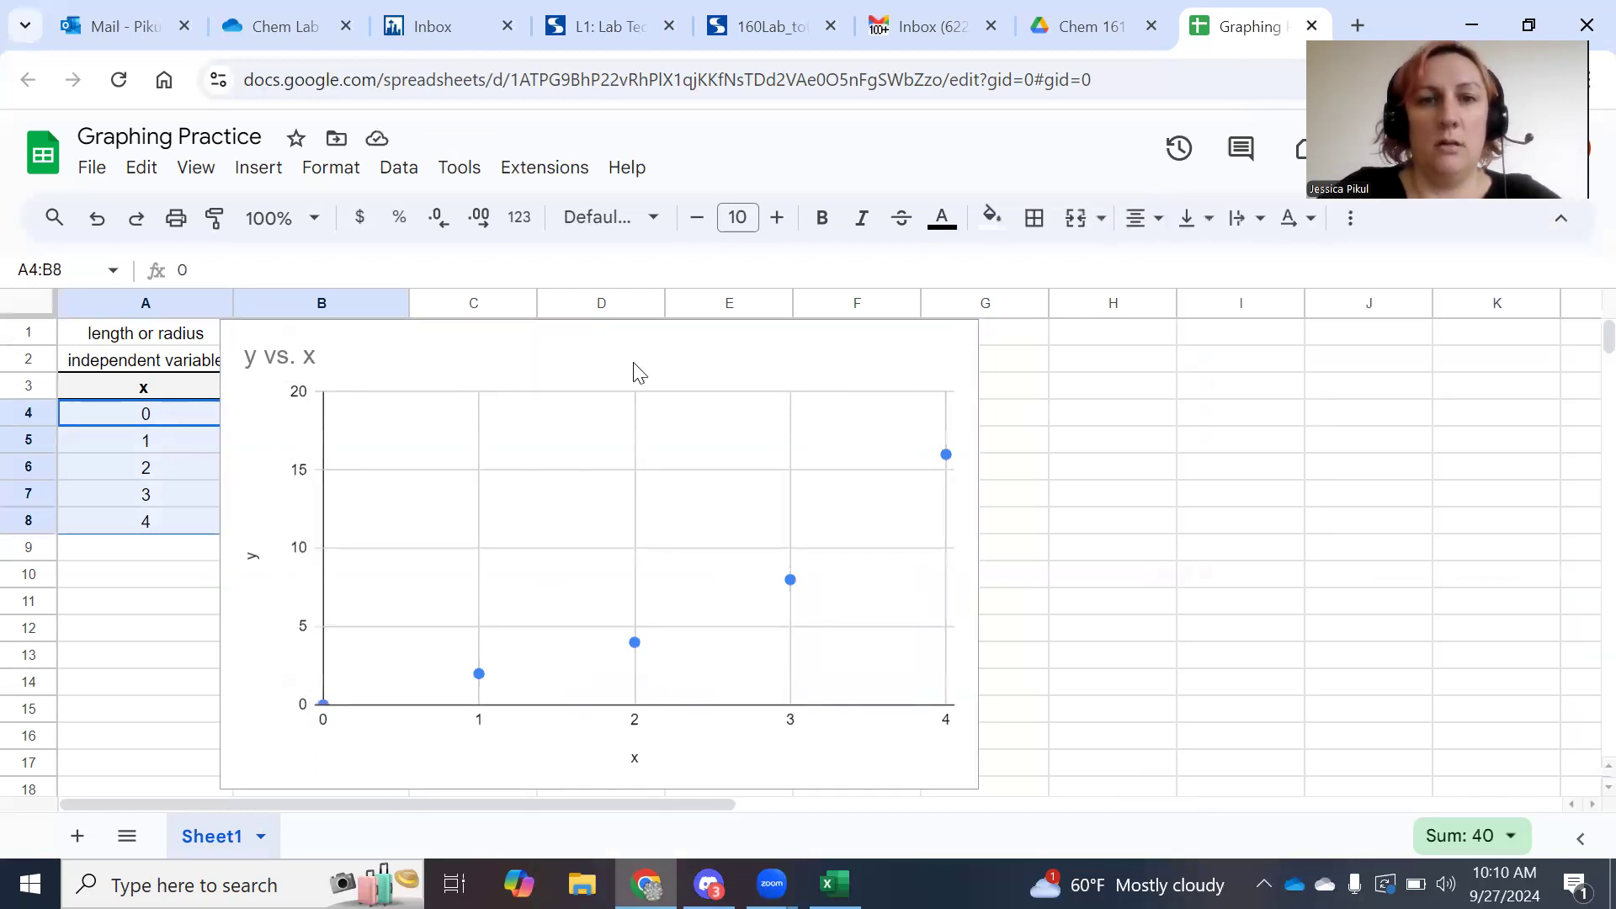
left_click(345, 324)
left_click_drag(361, 343, 552, 335)
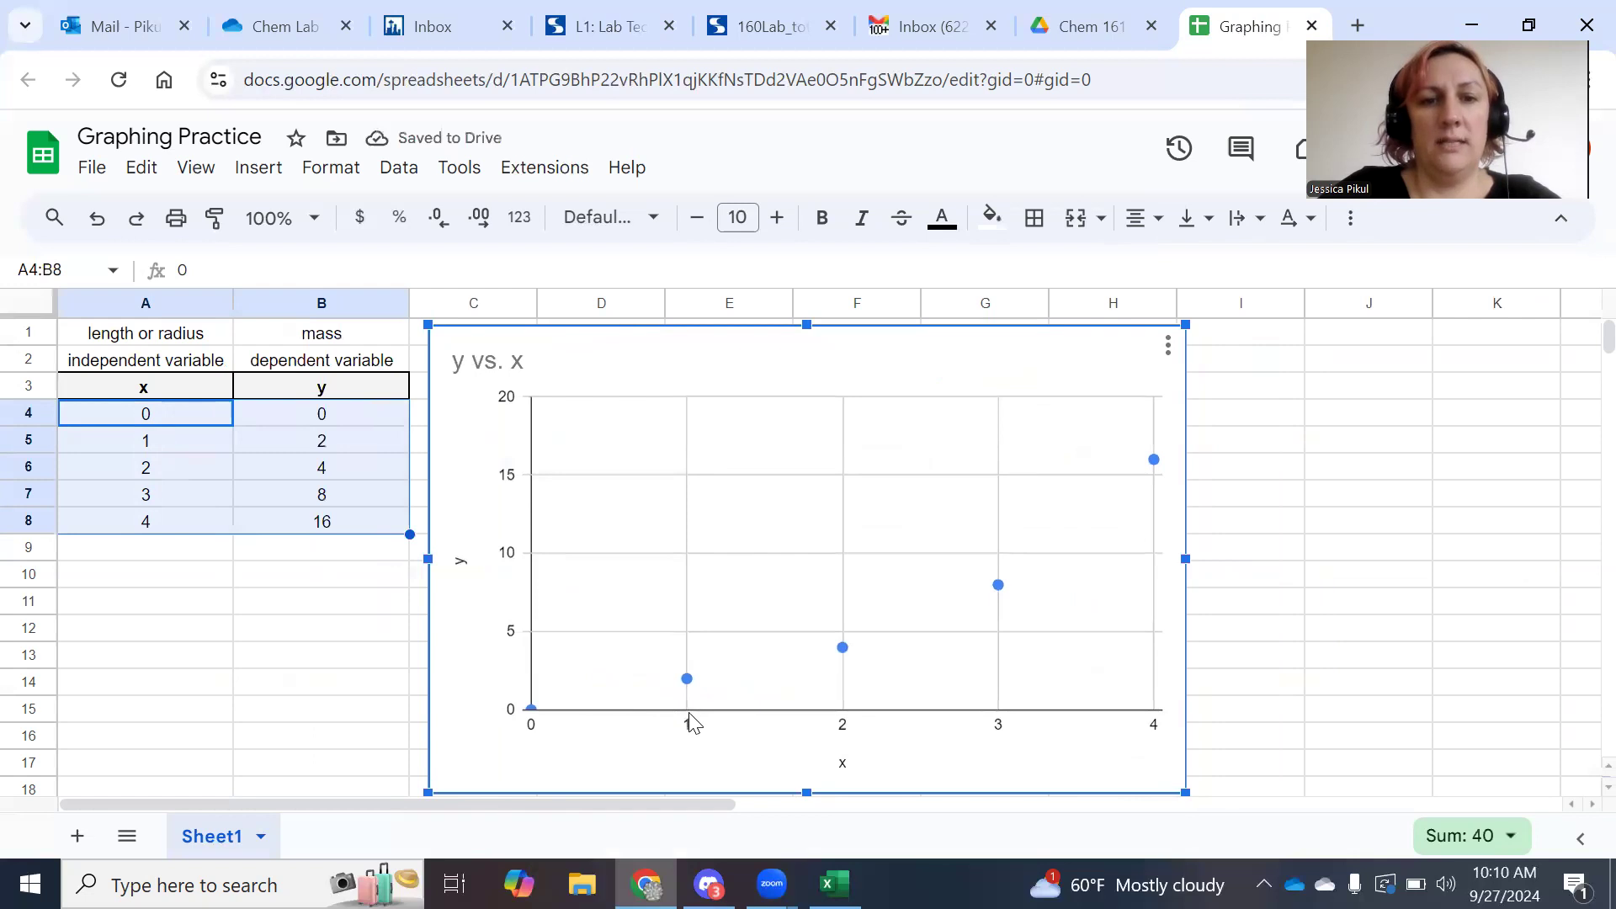
mouse_move(693, 688)
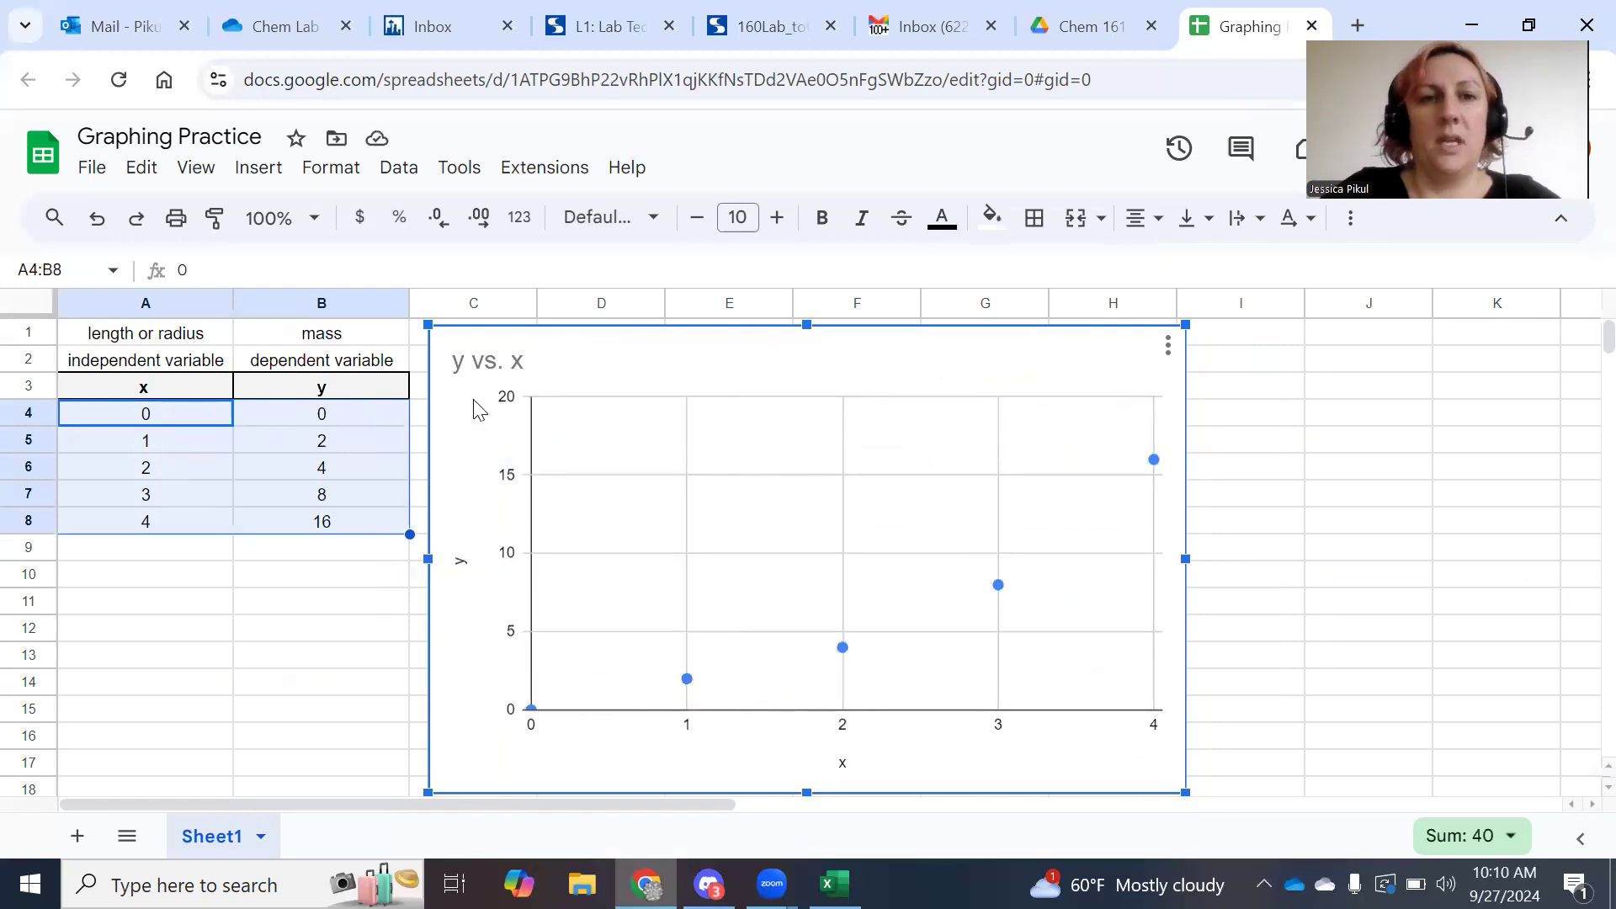
left_click(163, 393)
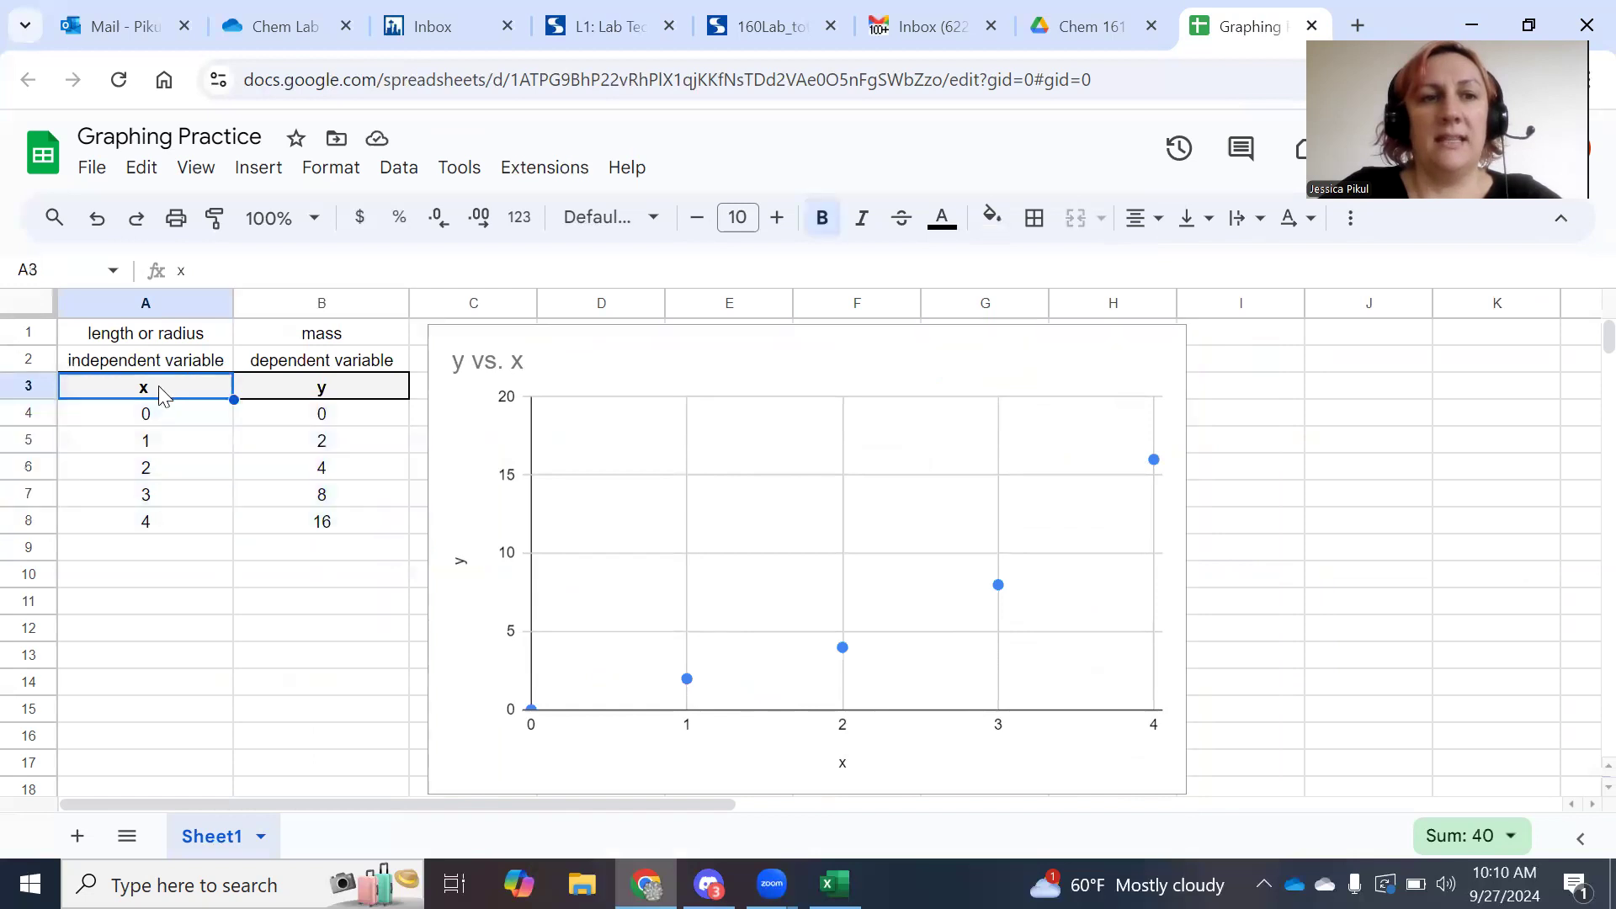
left_click(291, 396)
left_click(523, 368)
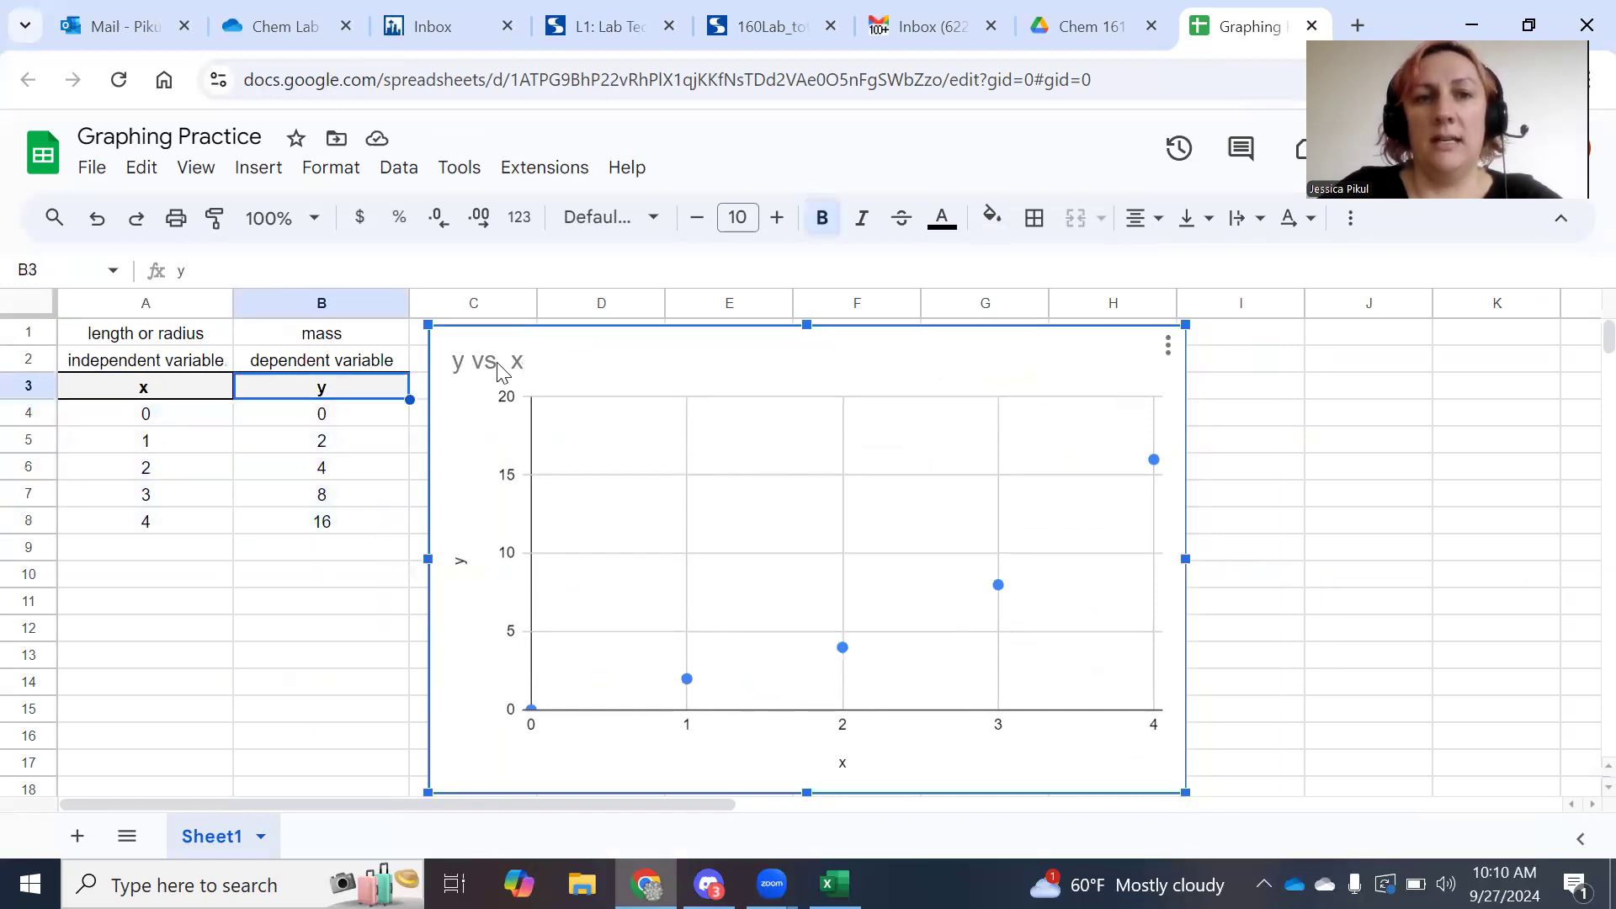
Replace the chart title 'y vs. x' with 'Graph 1: descriptive title'.
double_click(501, 368)
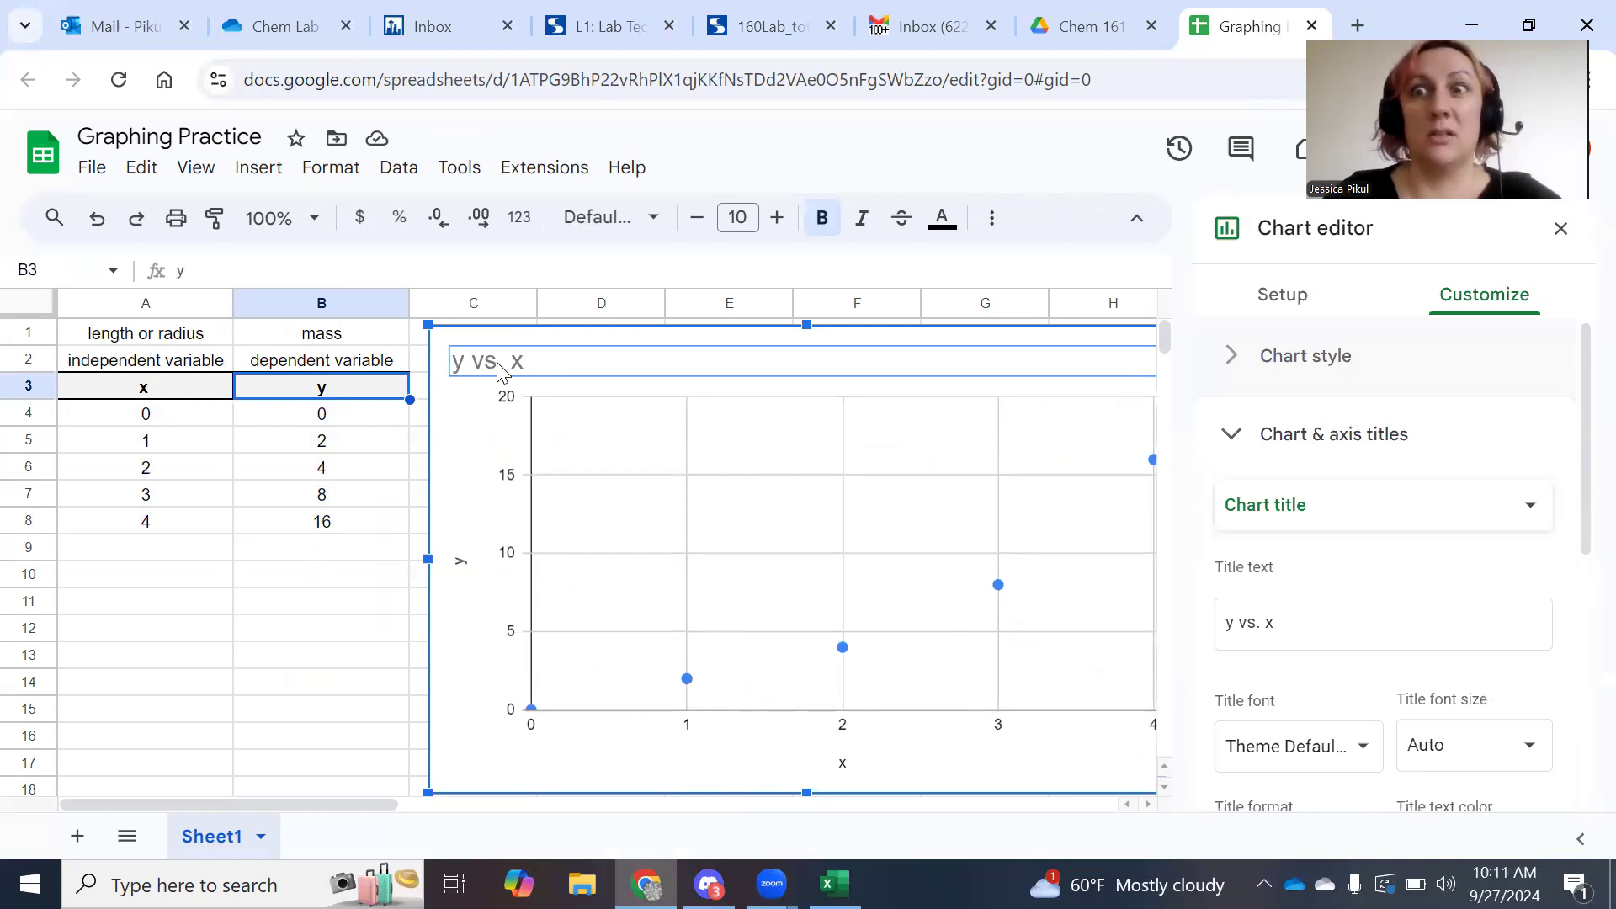
left_click_drag(1295, 623, 1223, 632)
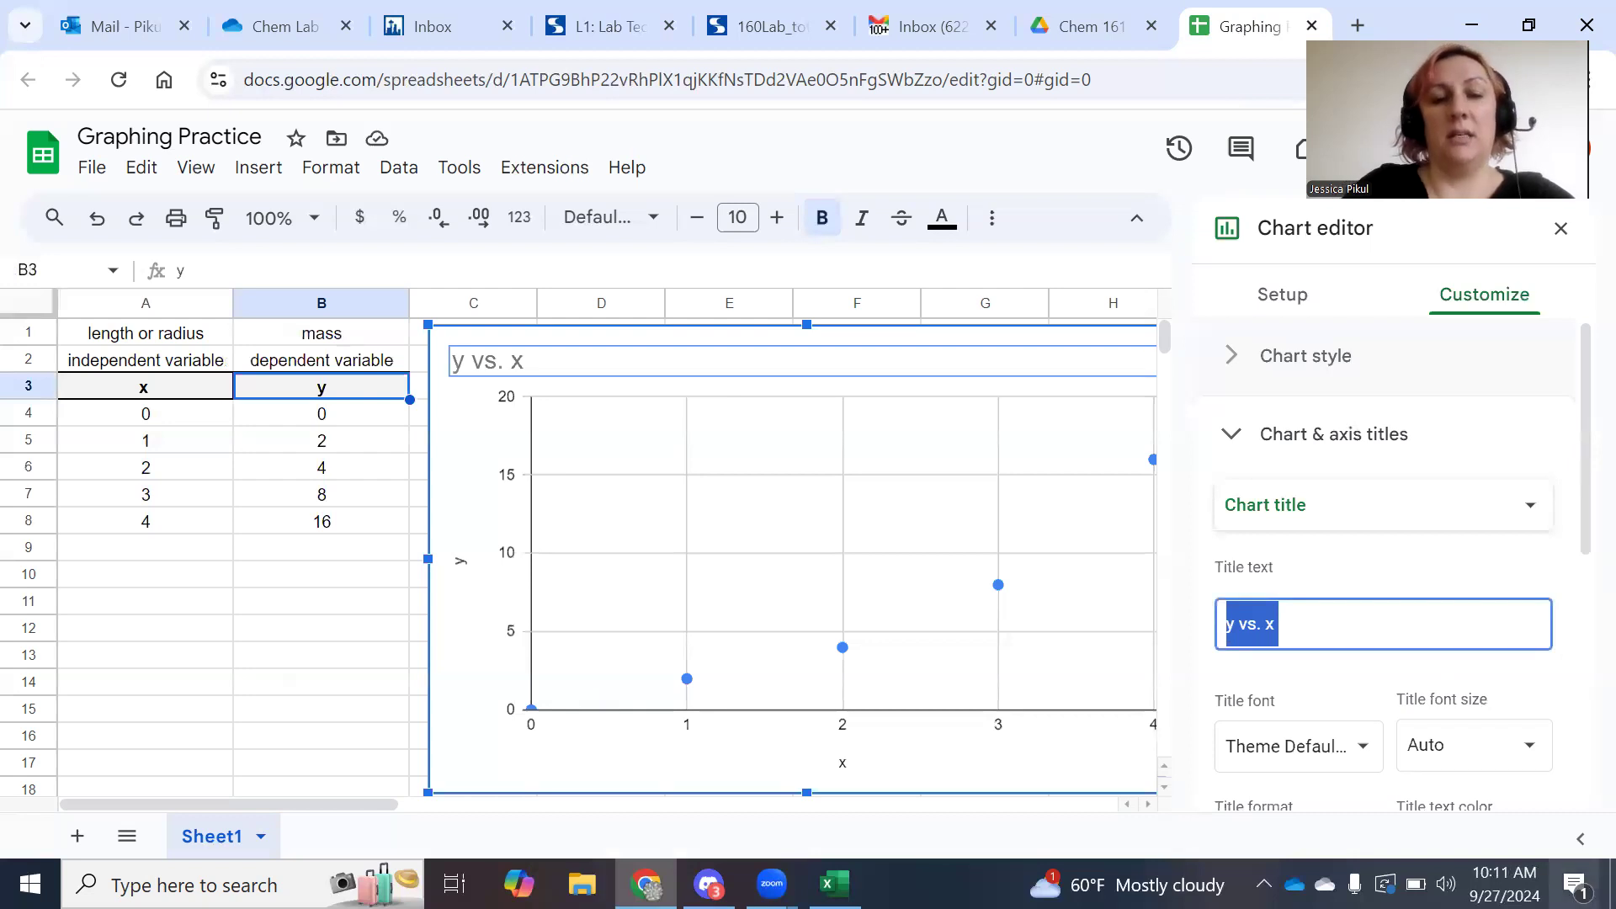
type("Graph 1:")
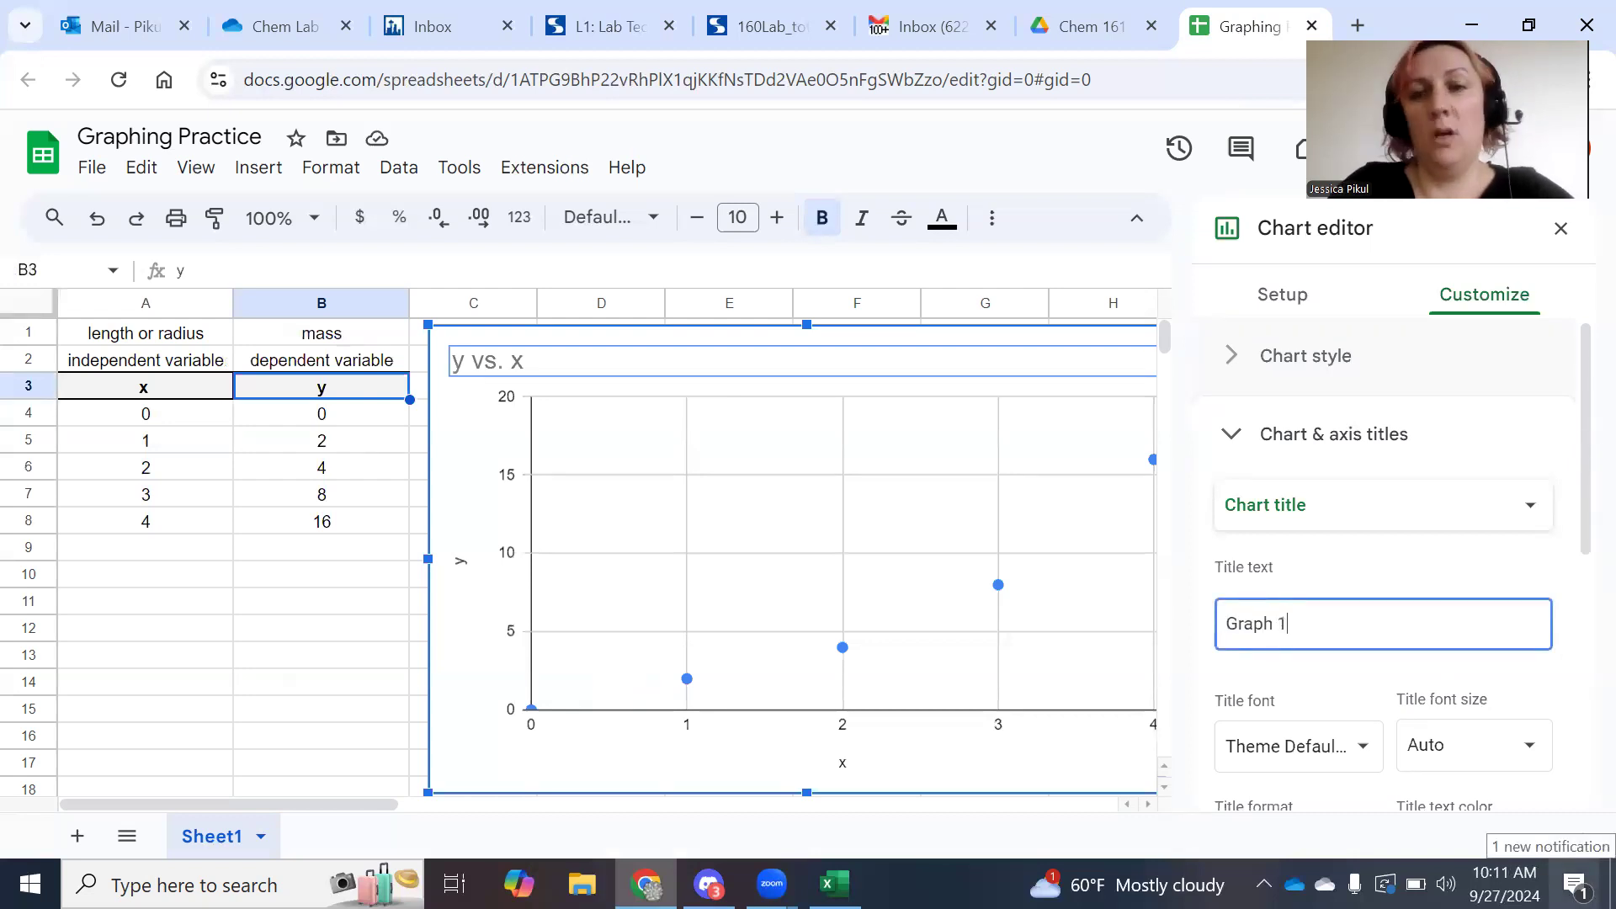
key("BackSpace")
key("BackSpace")
key("BackSpace")
type("A:")
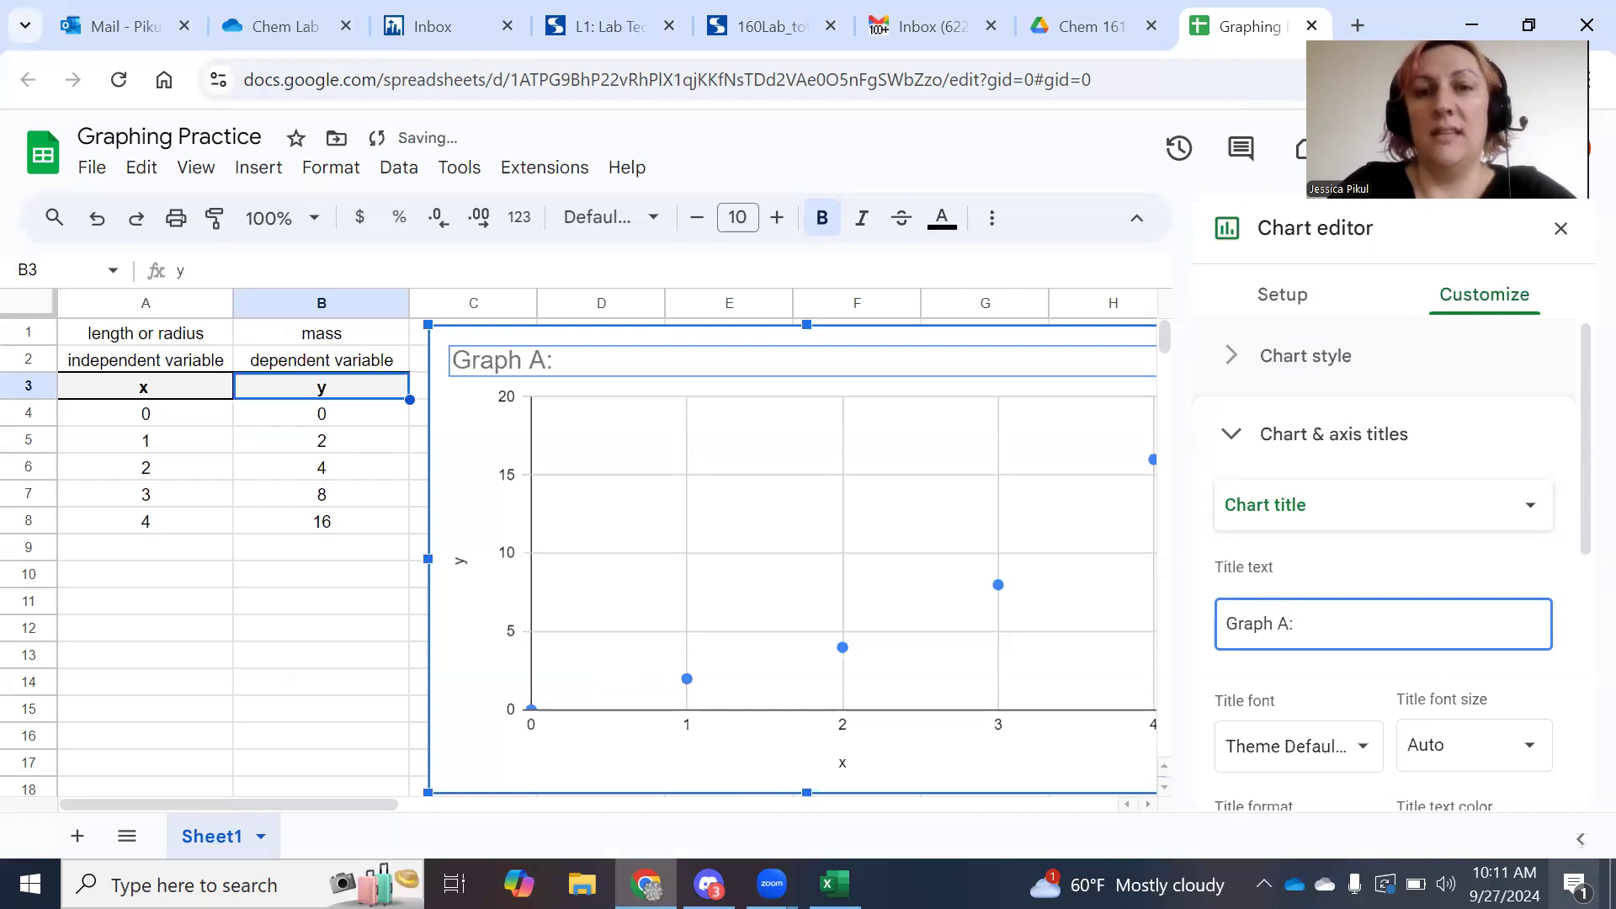
key("BackSpace")
key("BackSpace")
key("BackSpace")
type("1: ")
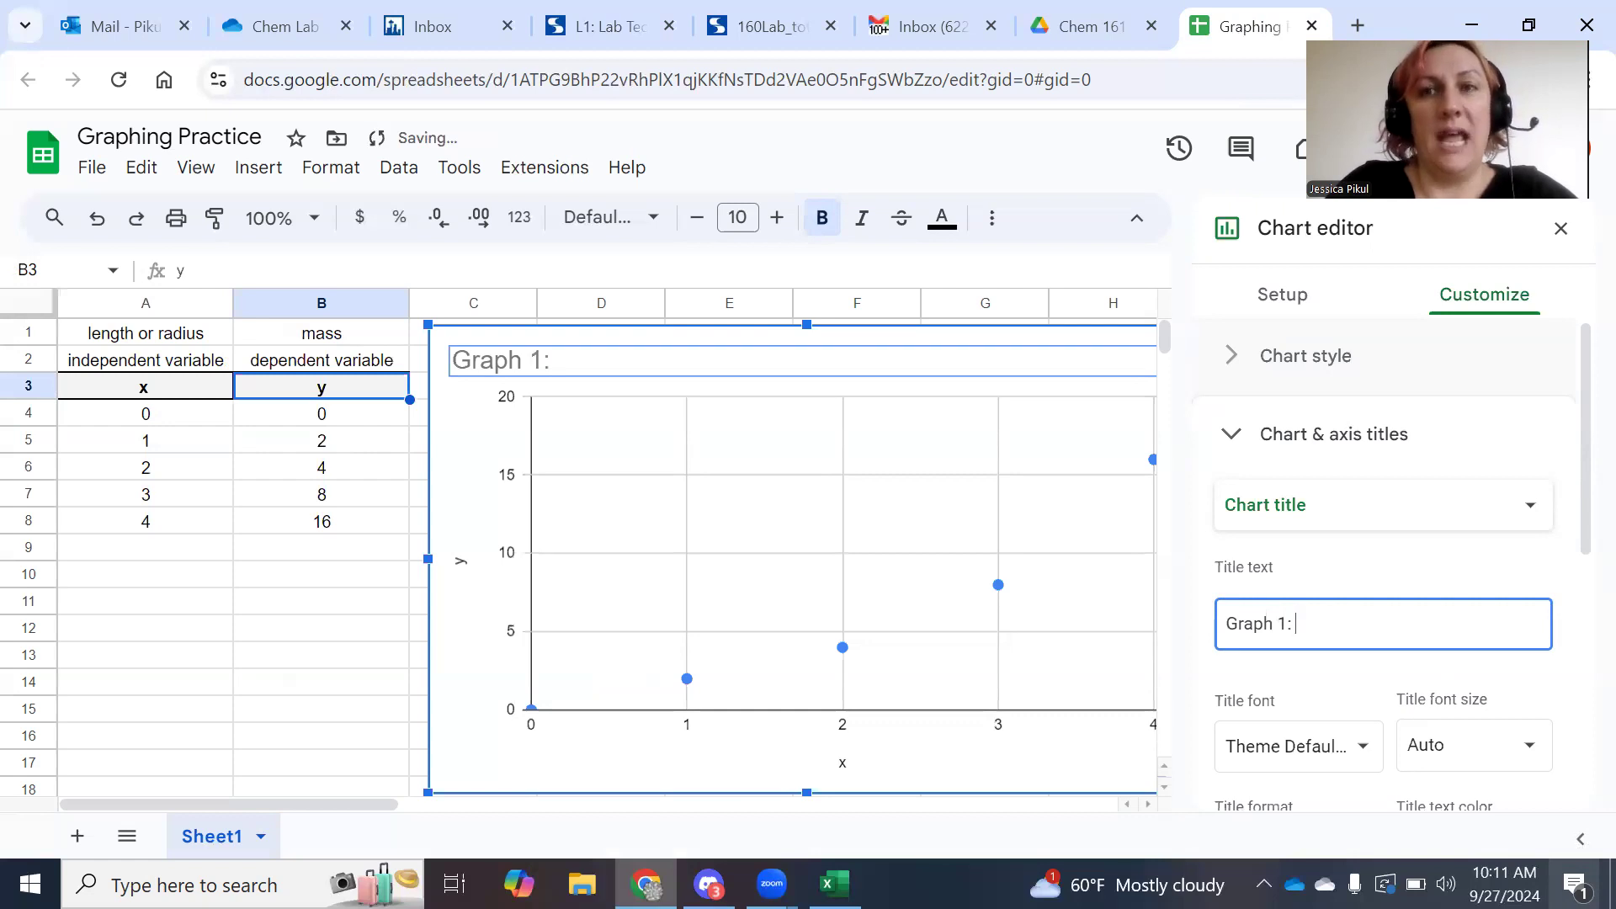
type("des")
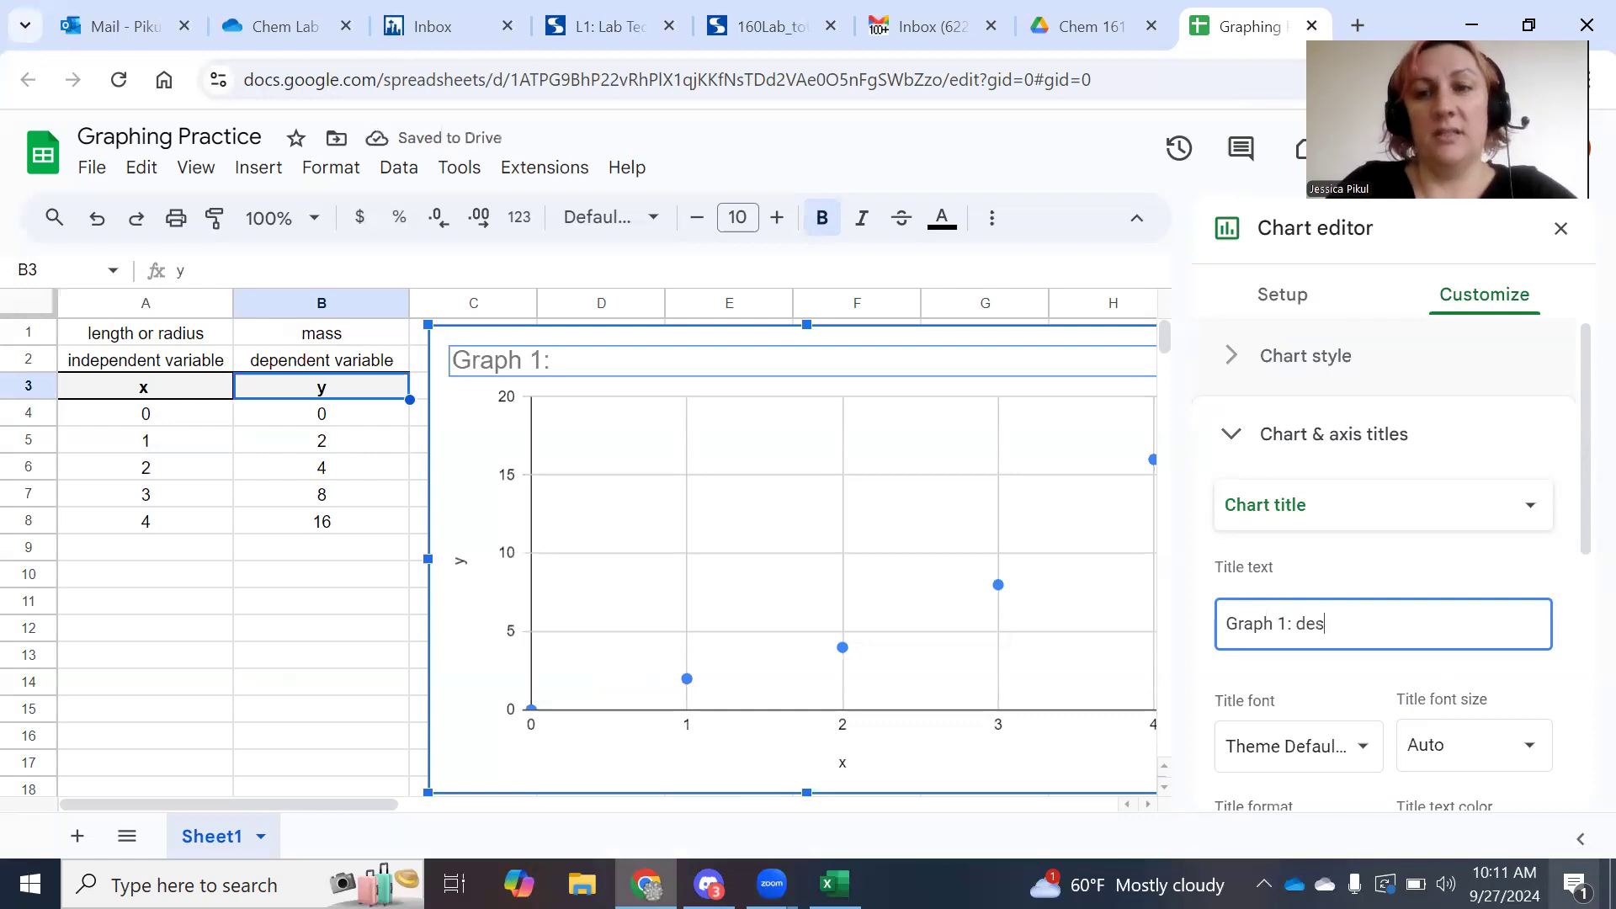
type("criptive title")
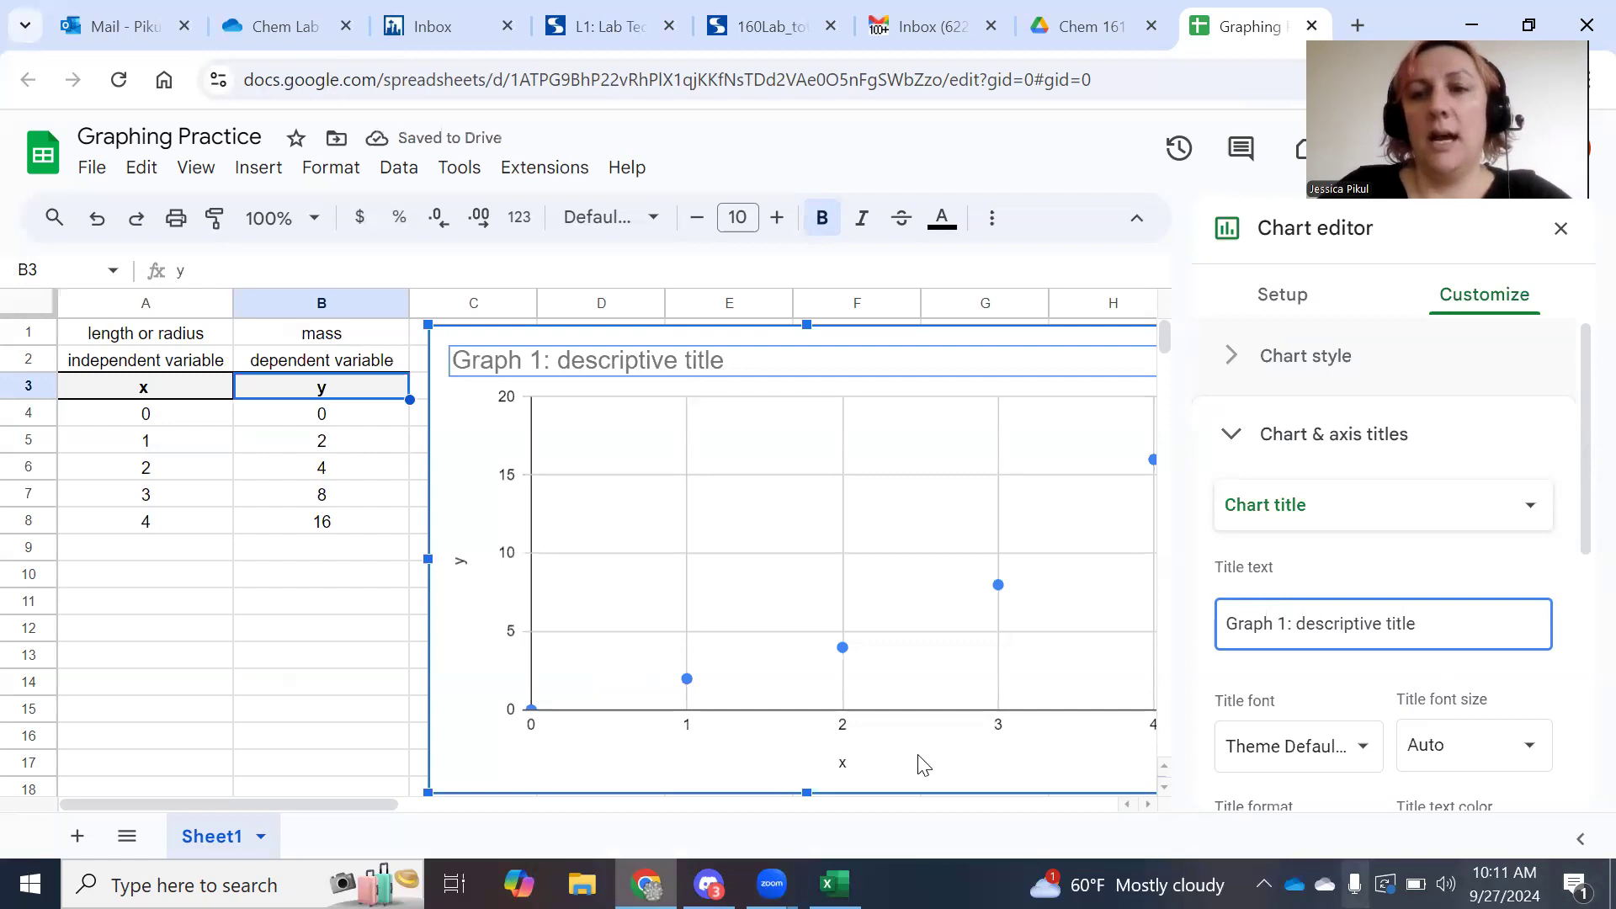
left_click(623, 755)
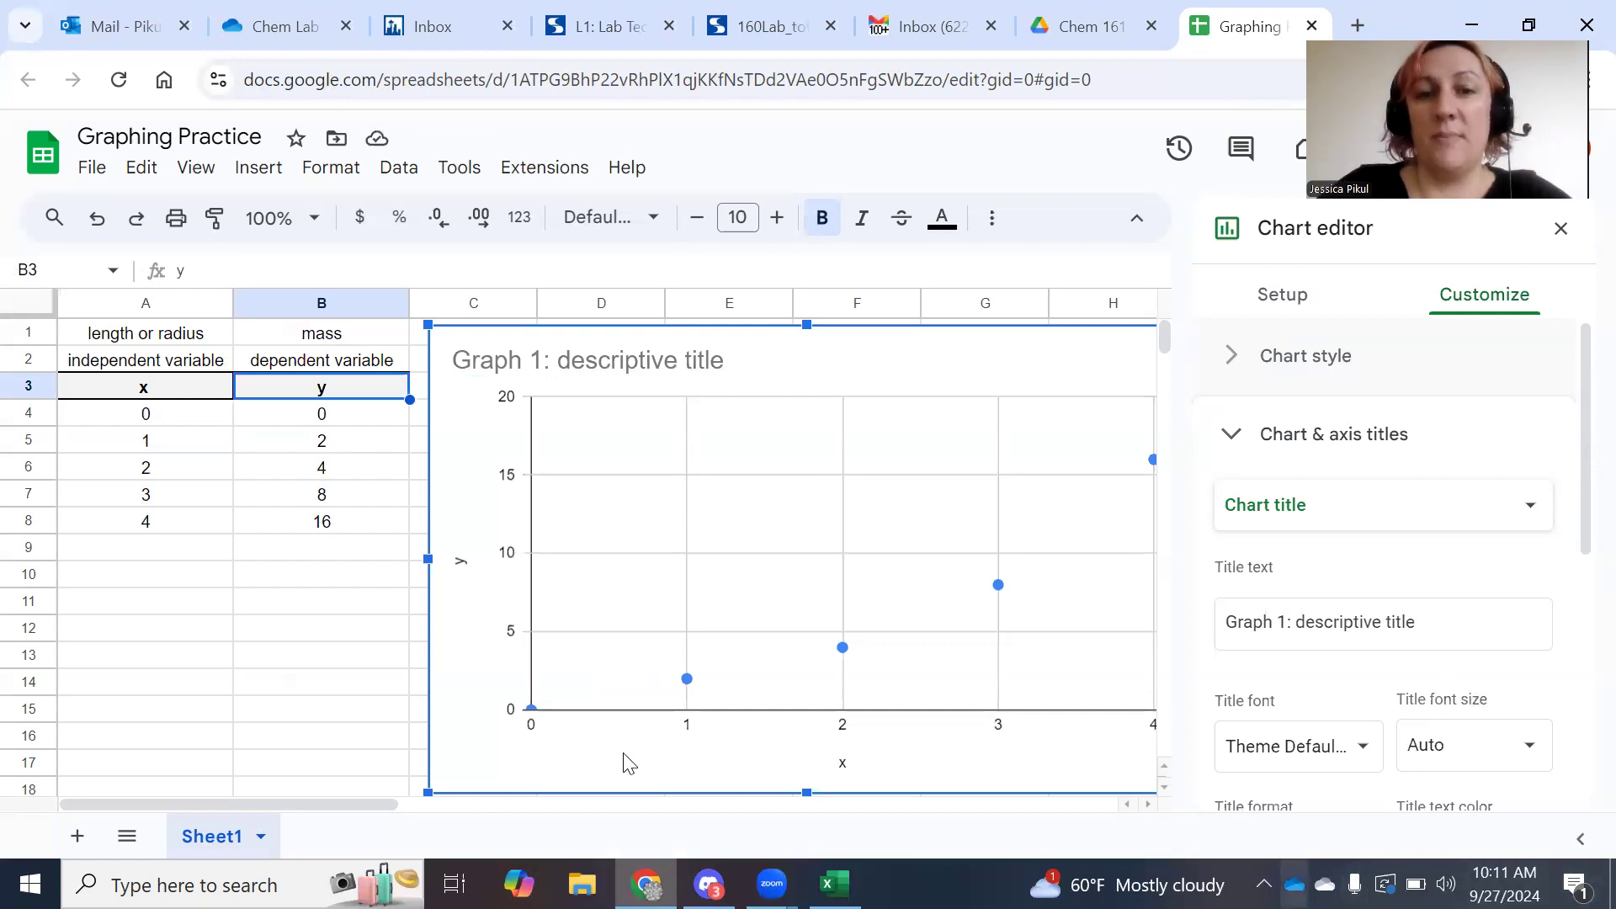
Rename the axis titles from x and y to 'independent variable' and 'dependent variable'.
left_click(843, 766)
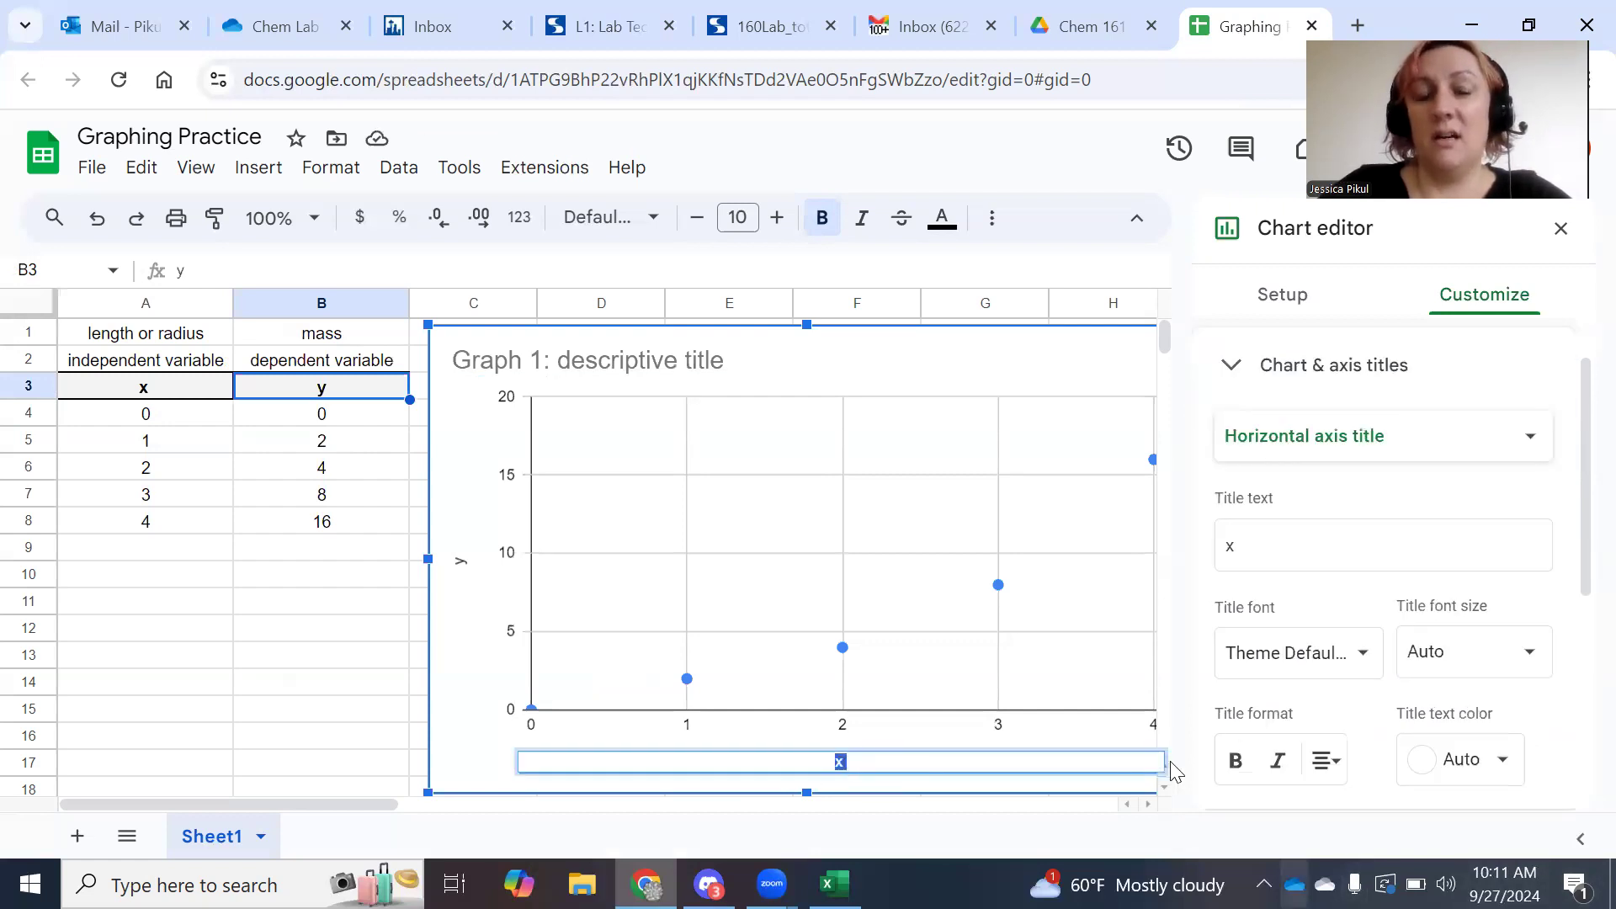
left_click(1287, 554)
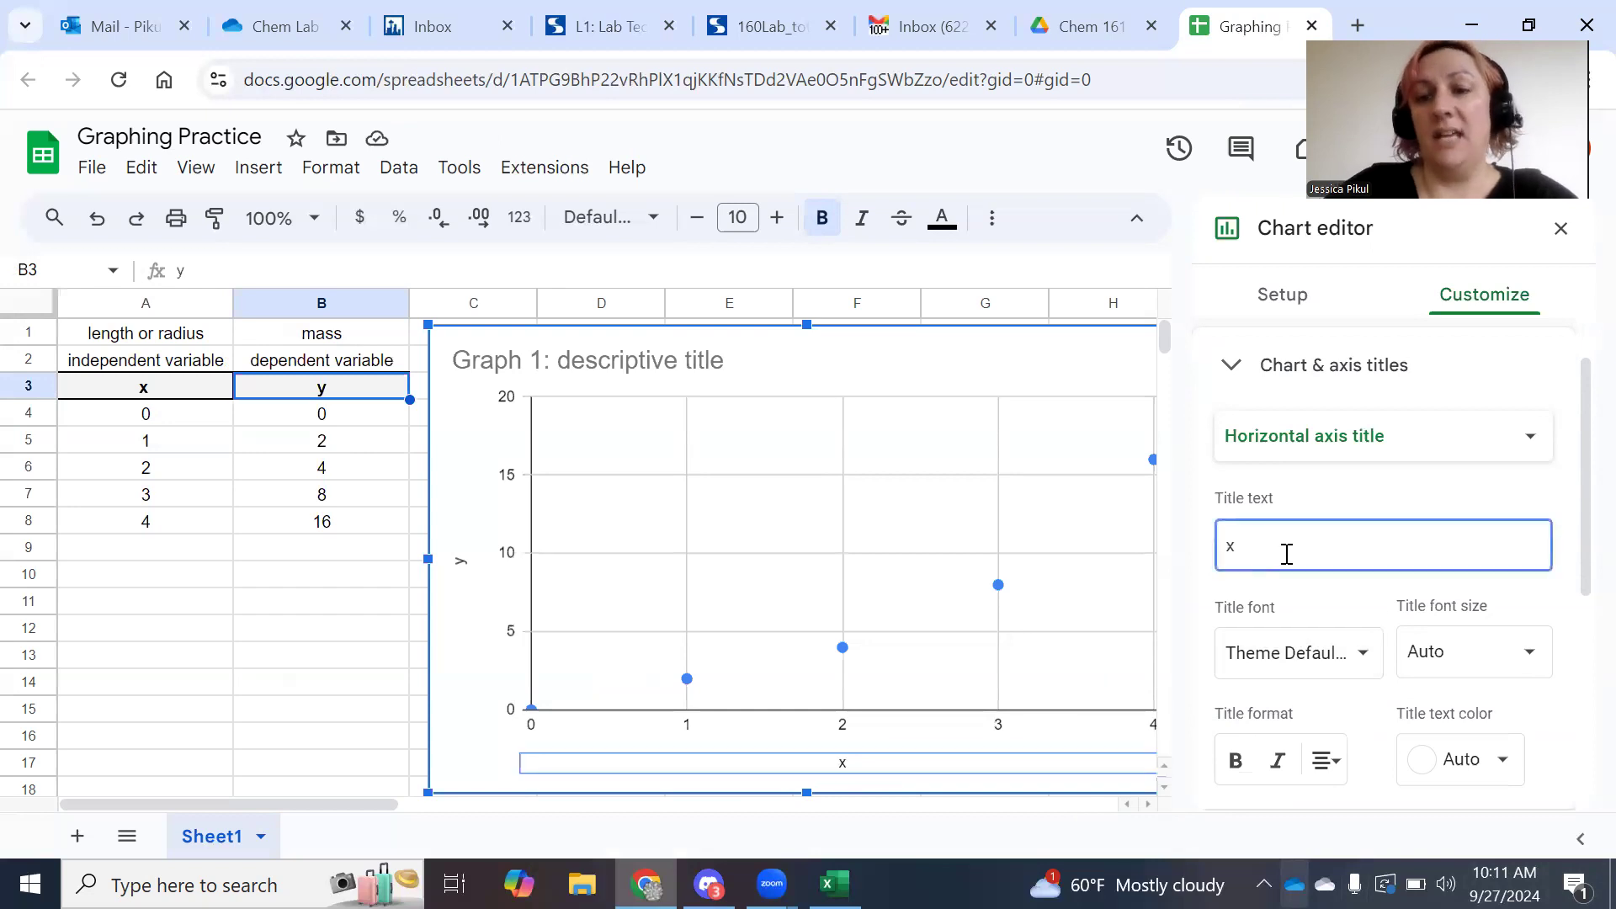
key("BackSpace")
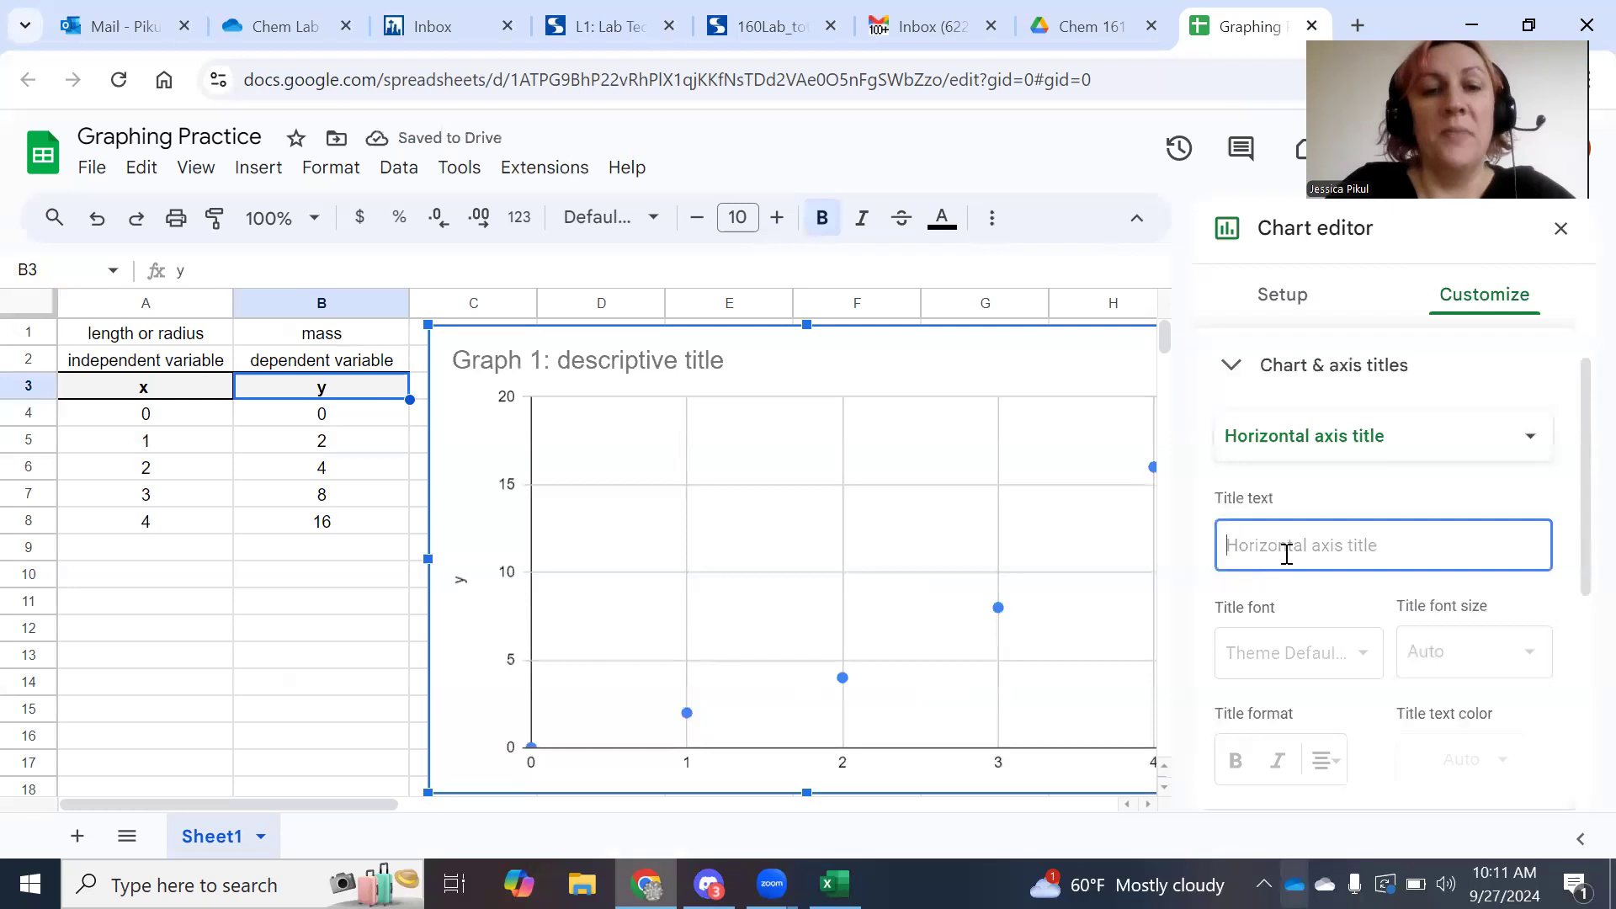
type("indep")
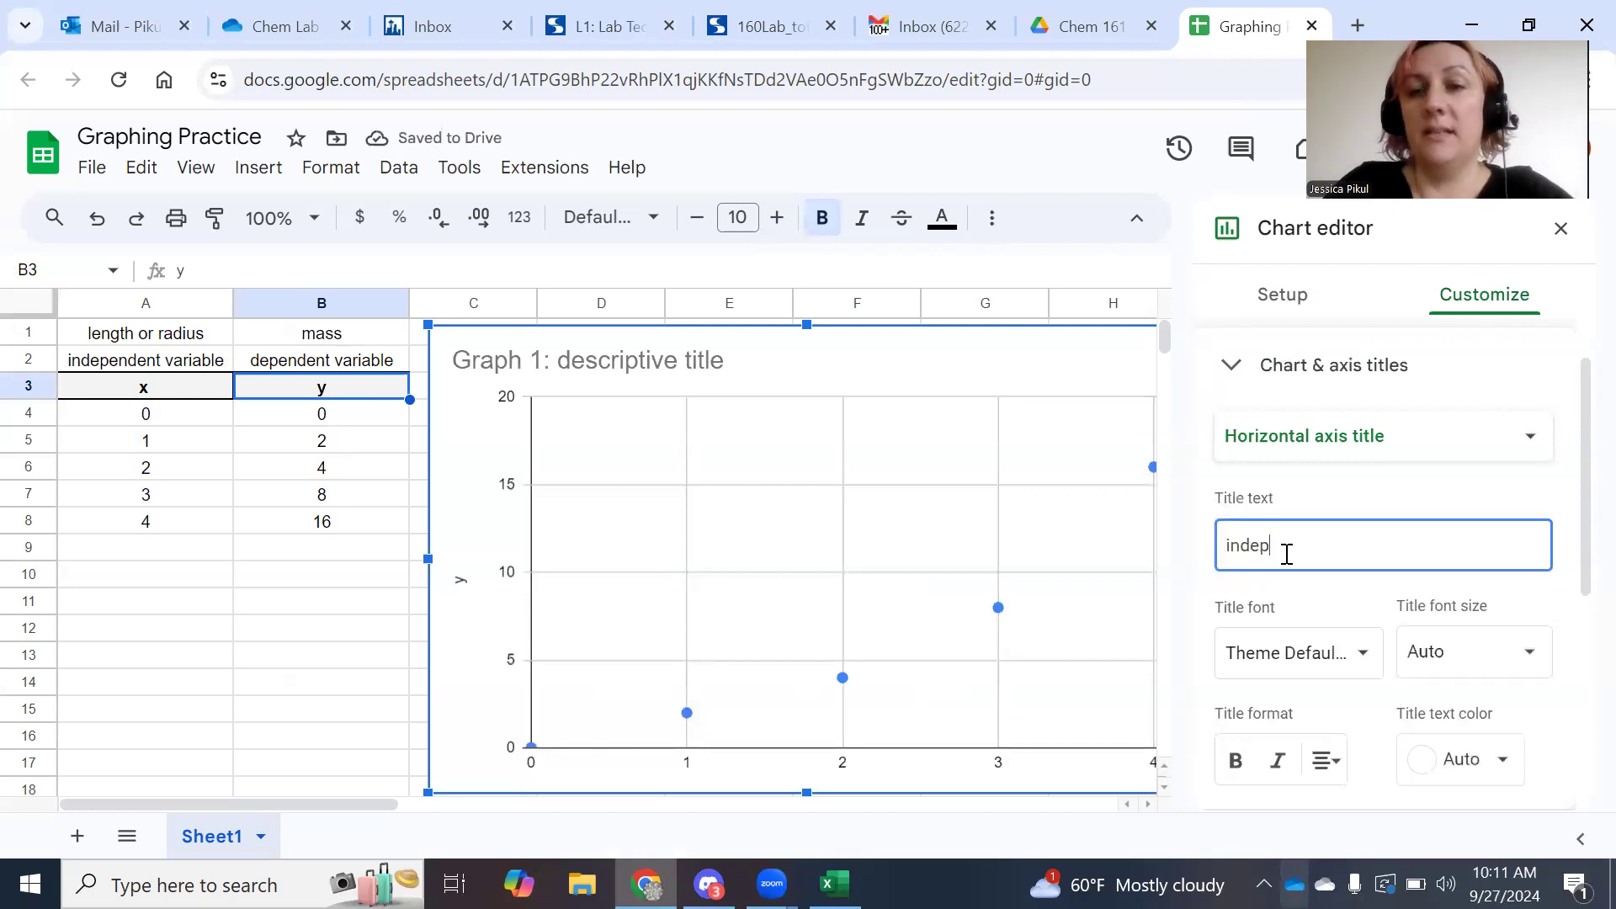
type("endent variable")
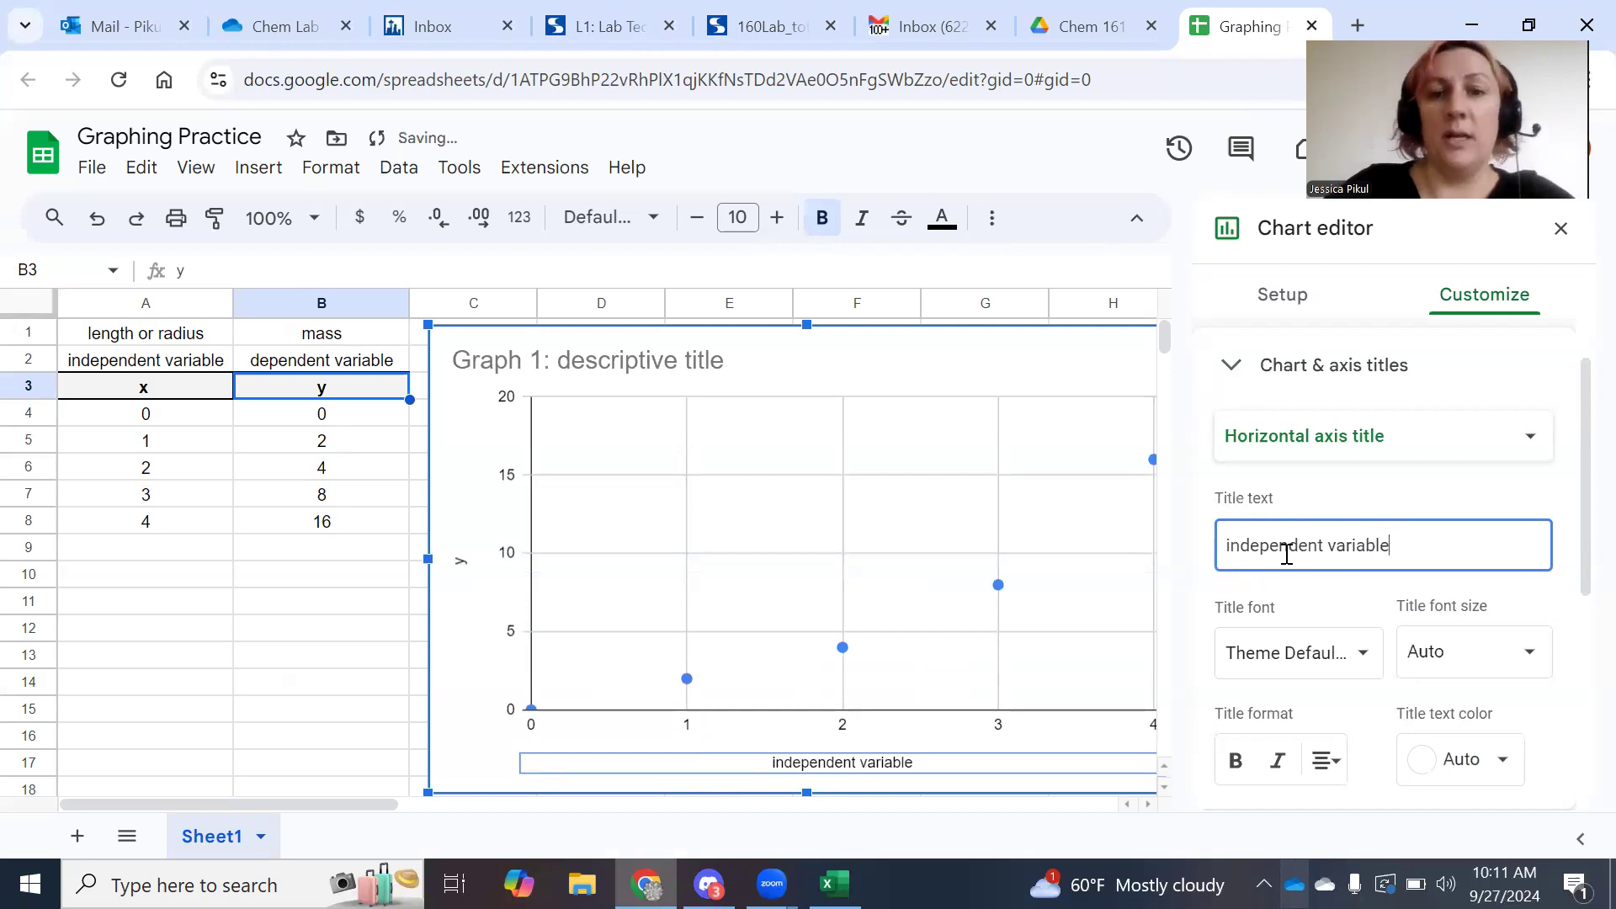
left_click(1368, 589)
left_click(460, 562)
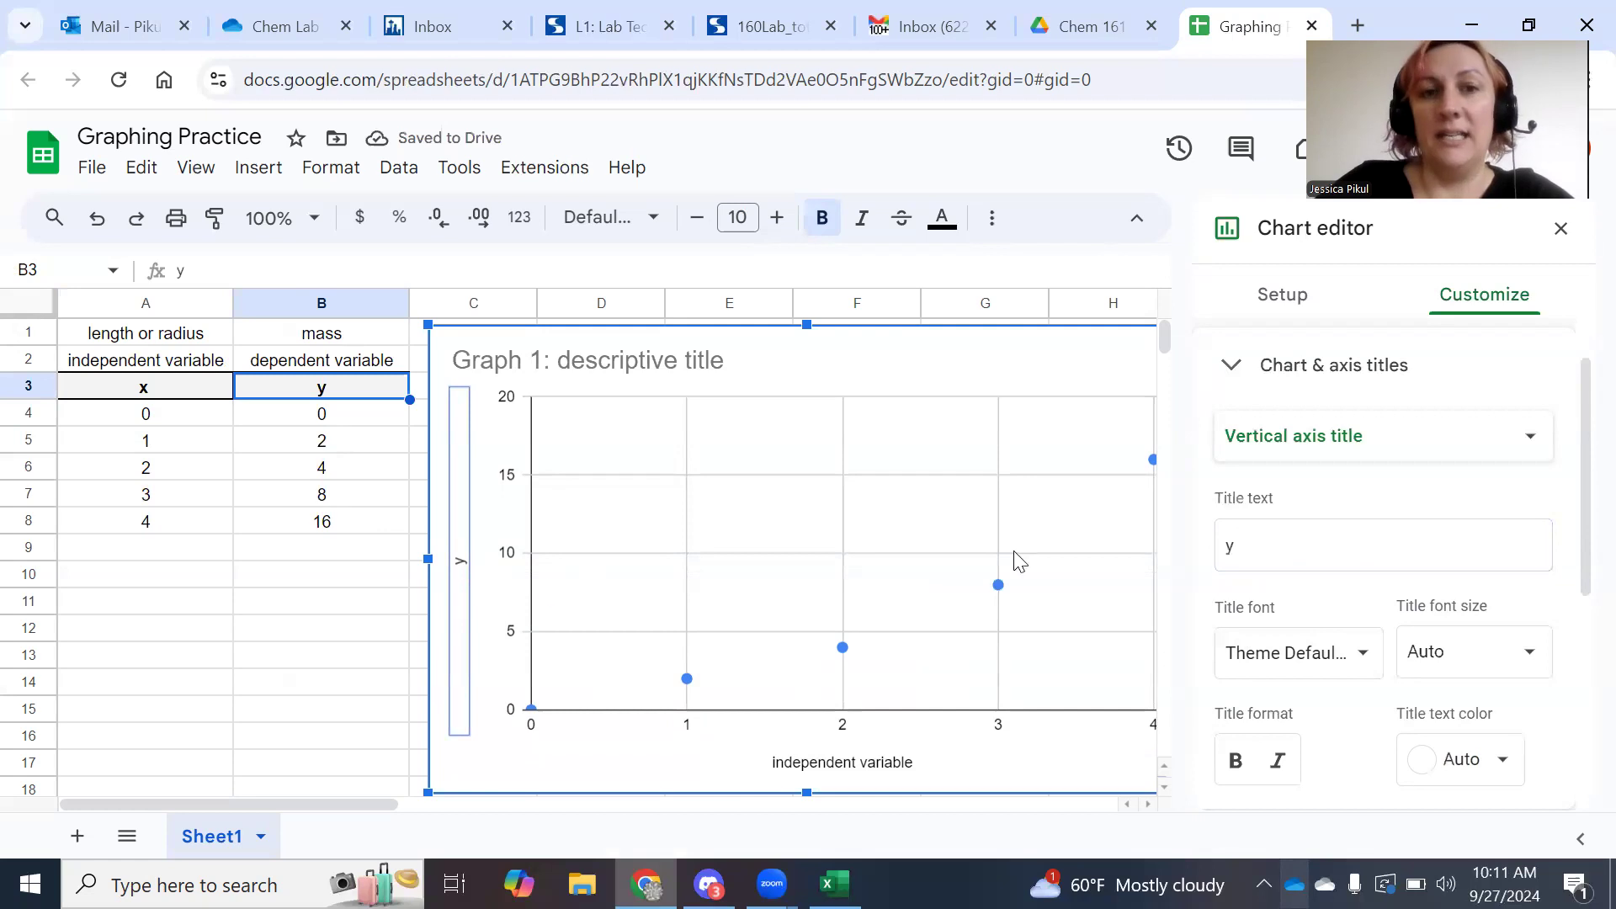
double_click(1229, 546)
type("dependent variable")
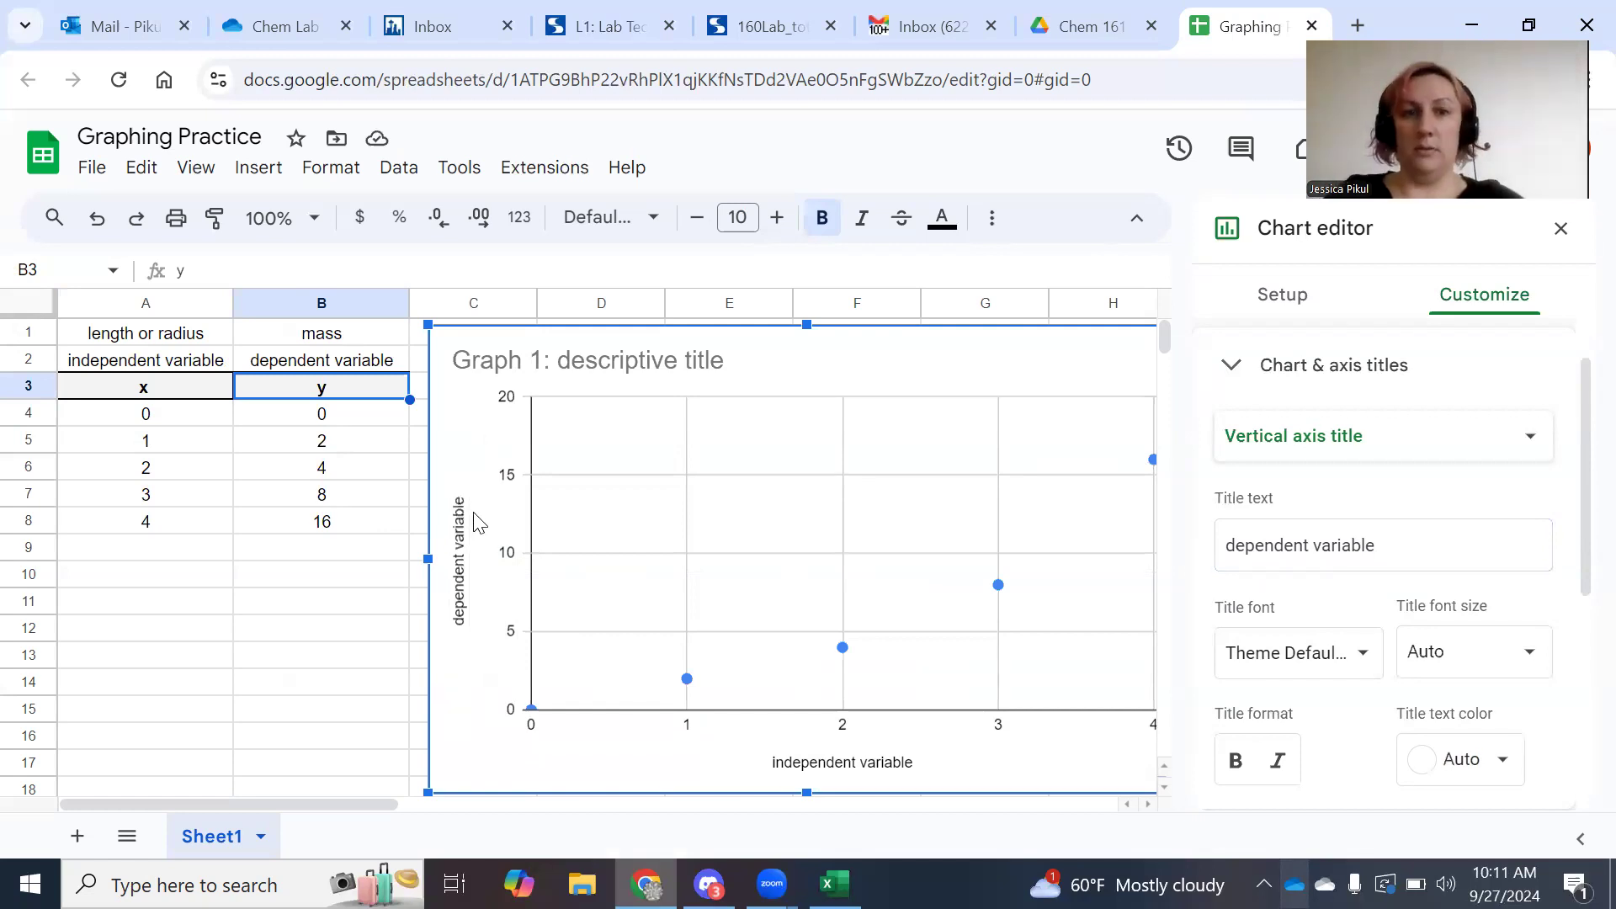
Add units so the axes read 'independent variable (unit)' and 'dependent variable (units)'.
left_click(891, 766)
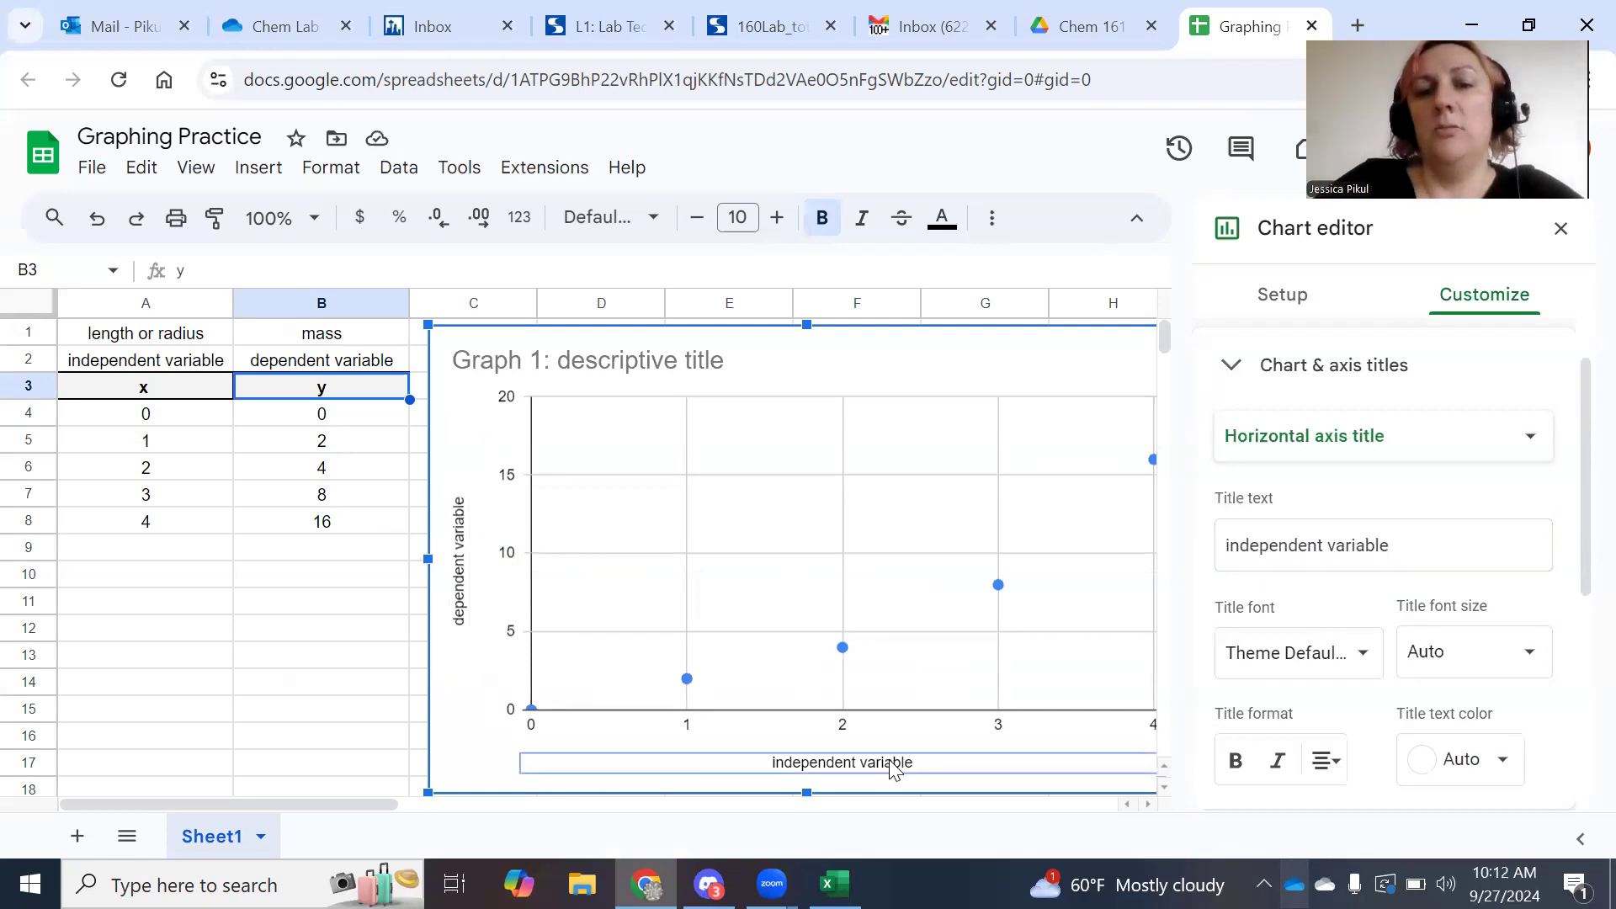
left_click(927, 766)
left_click(1425, 547)
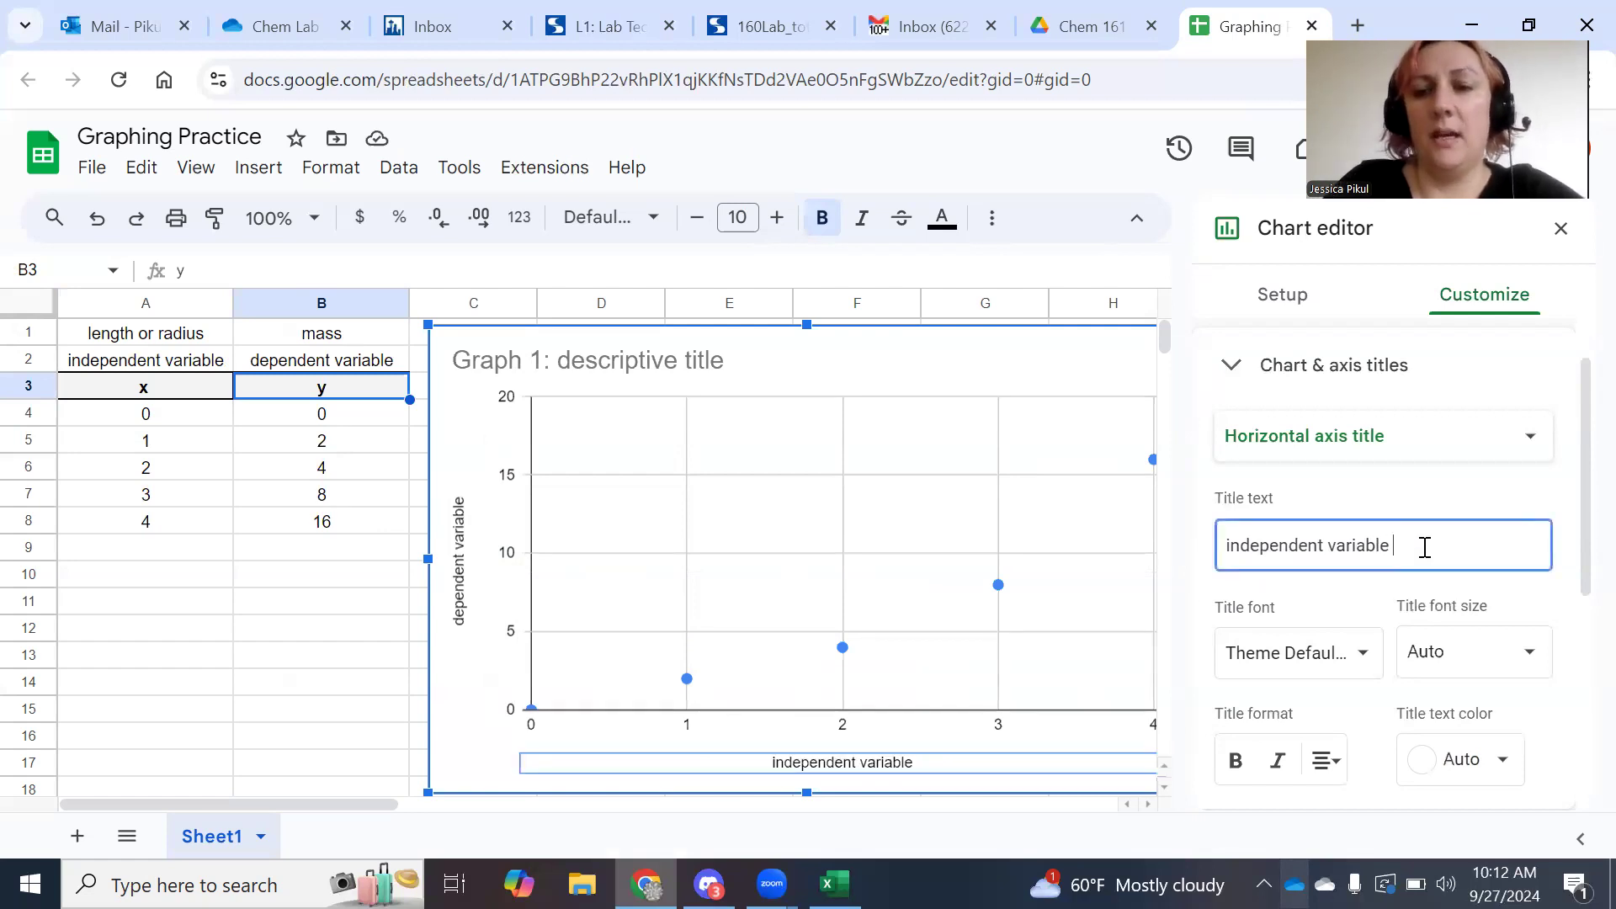
type("(unit")
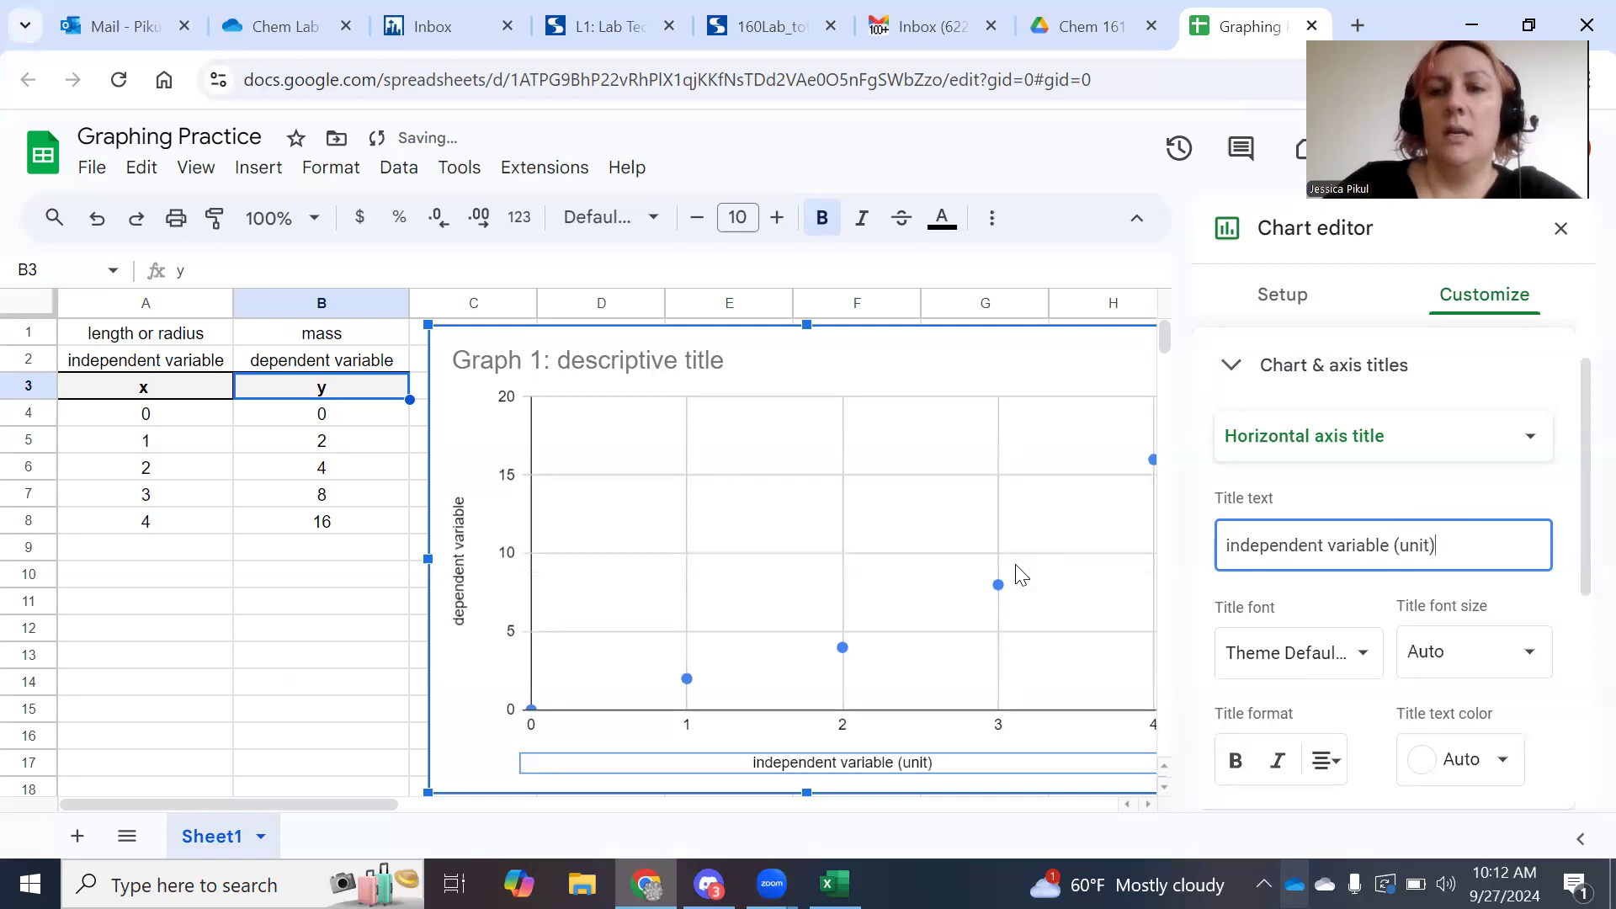
left_click(470, 579)
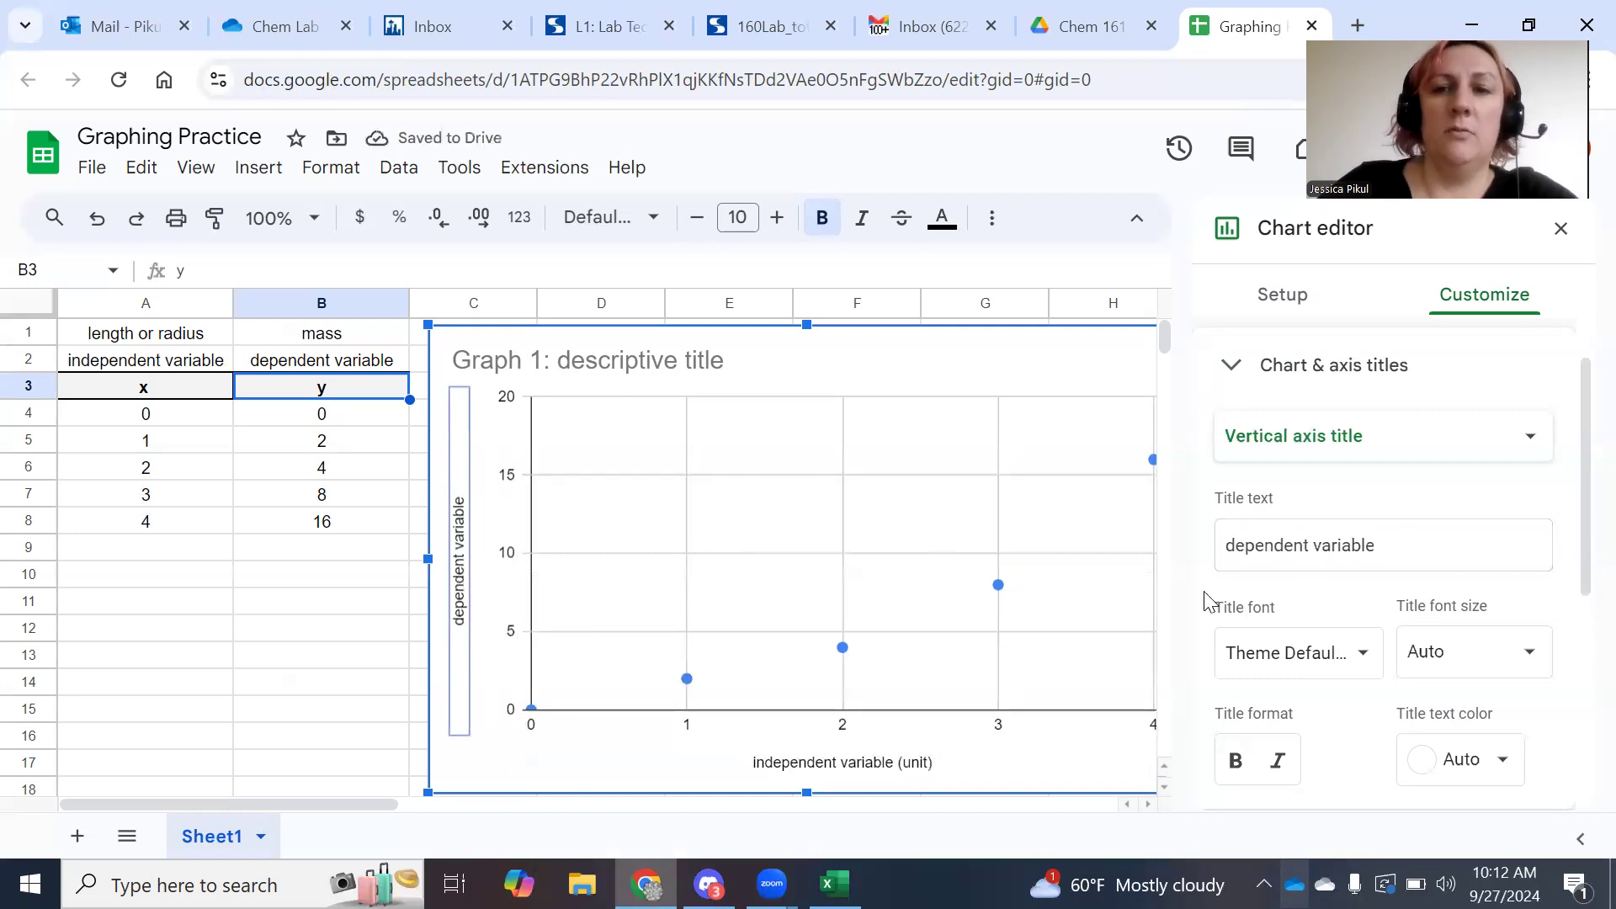
left_click(1373, 528)
type("(m")
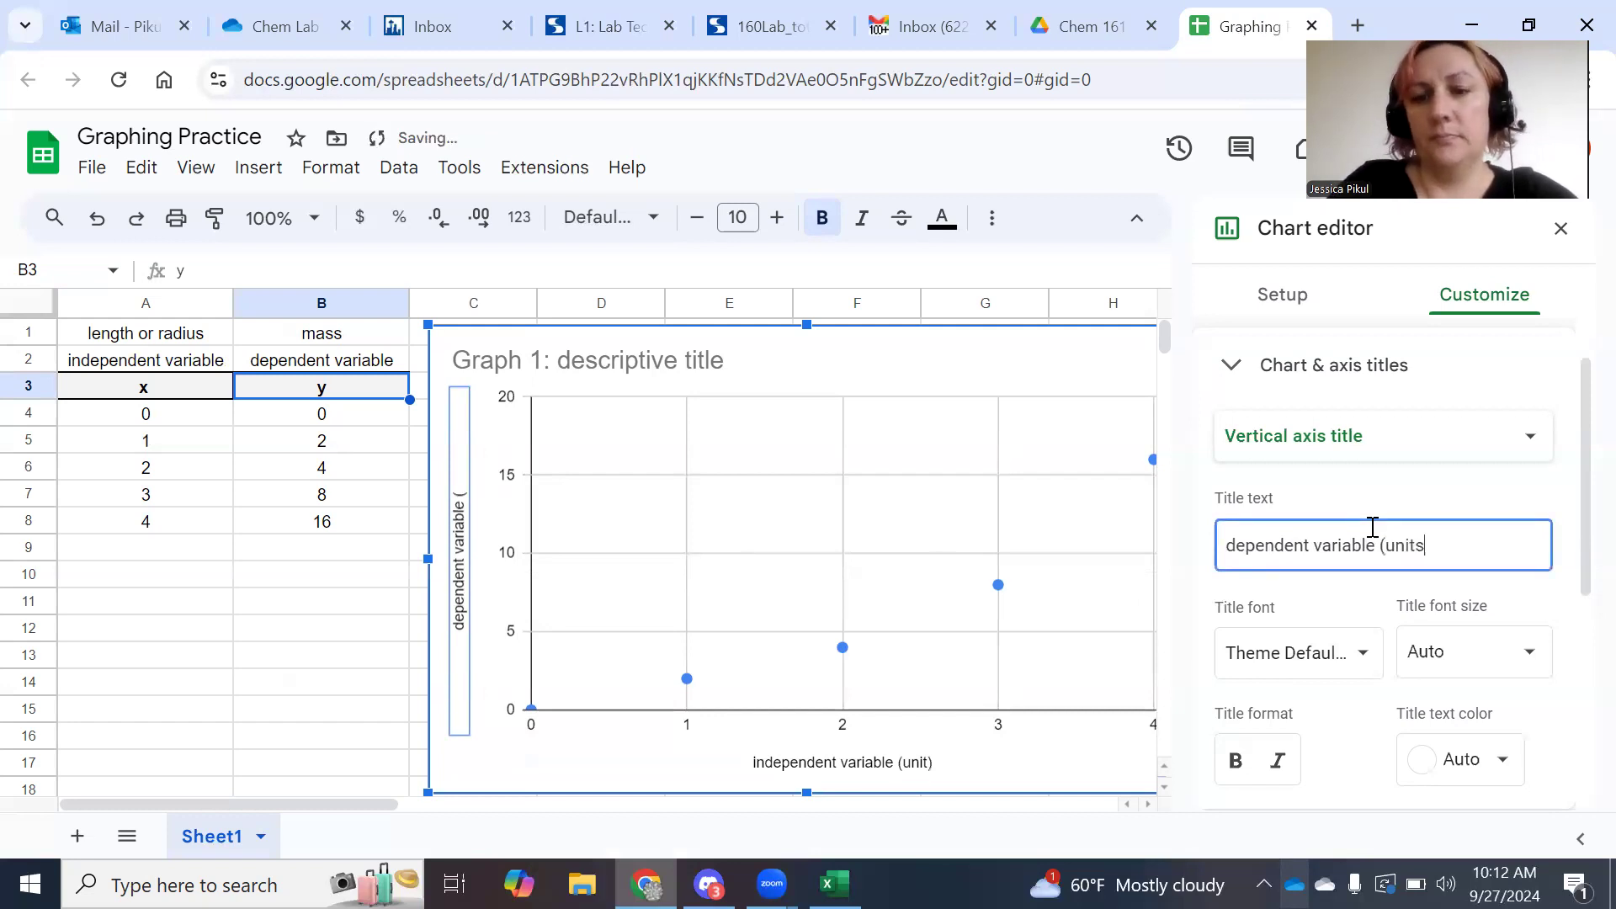
left_click(1081, 352)
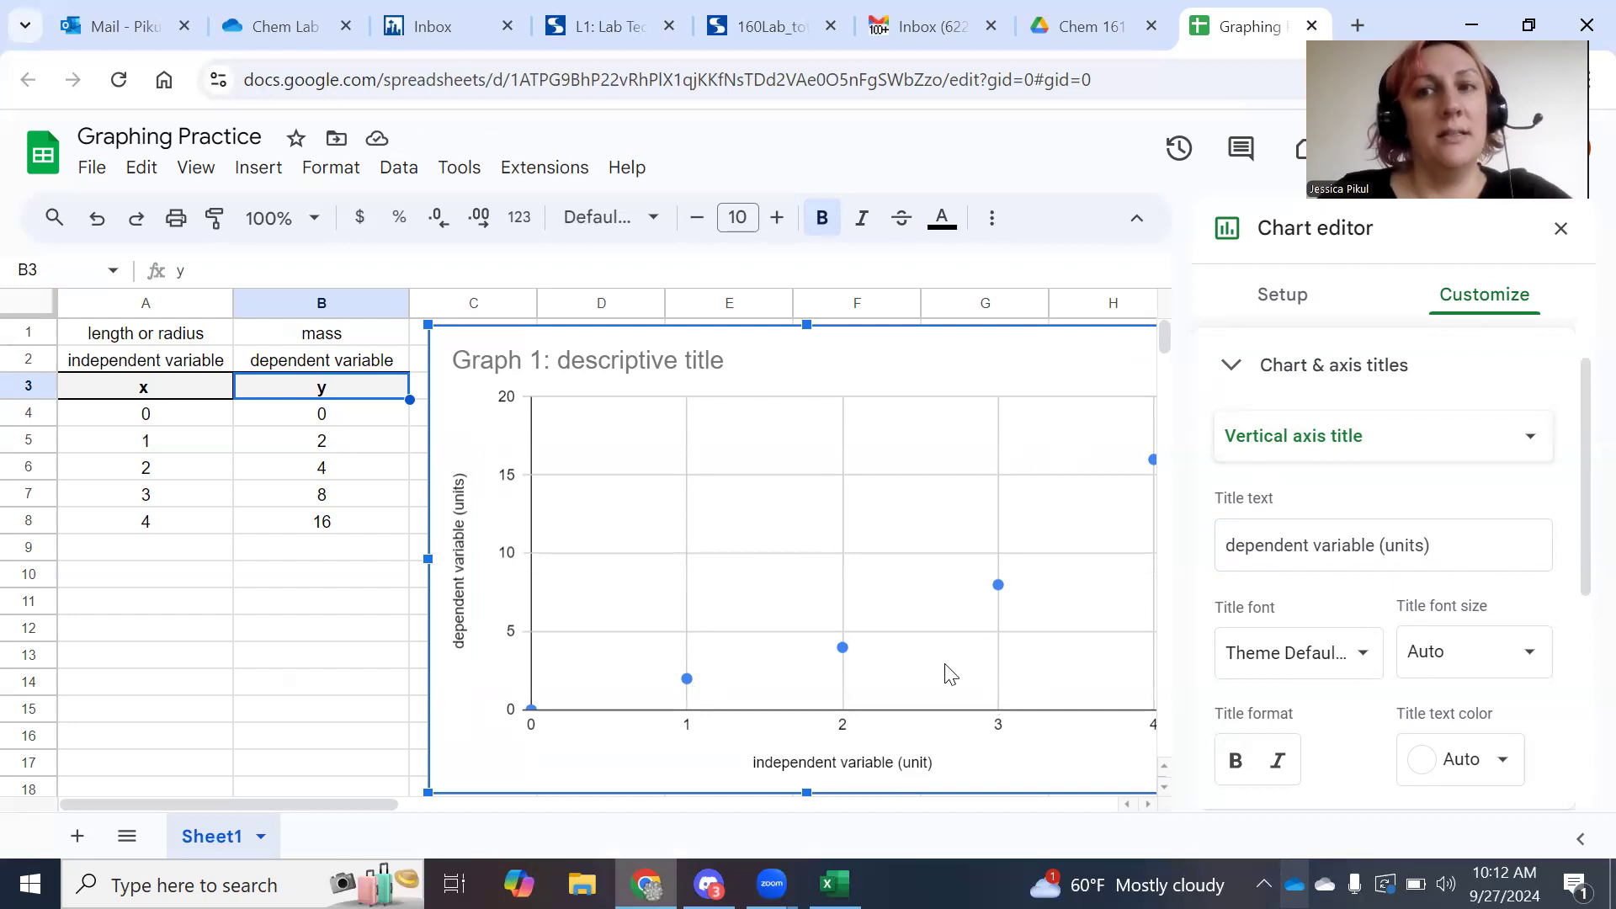
Close the Chart editor panel and select the titled scatter chart.
left_click(1562, 228)
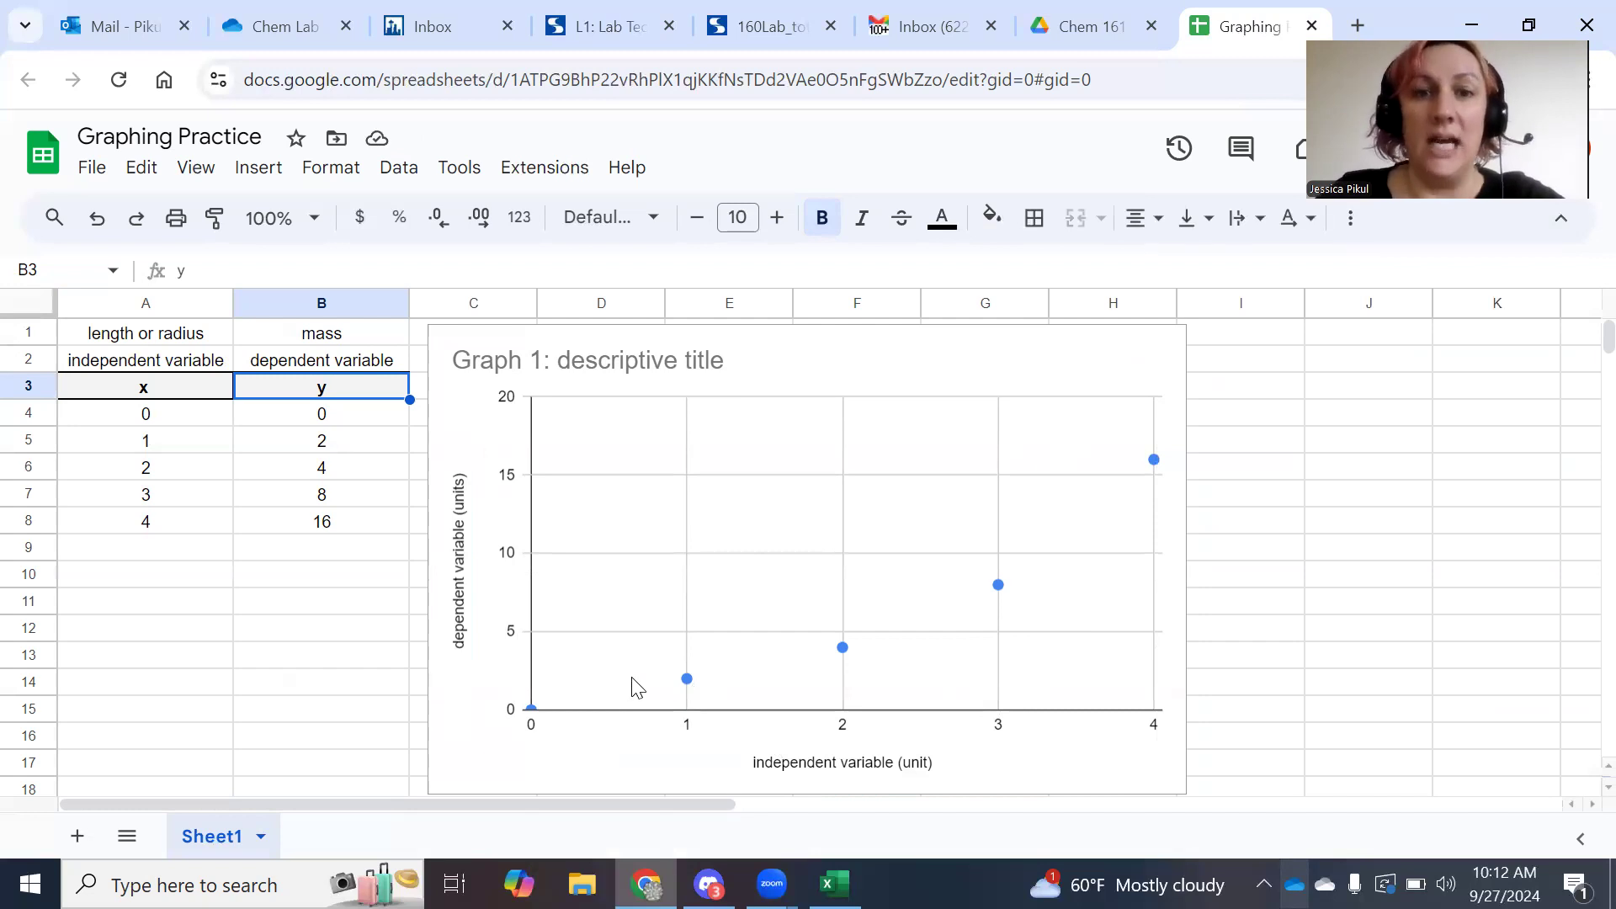
left_click(686, 686)
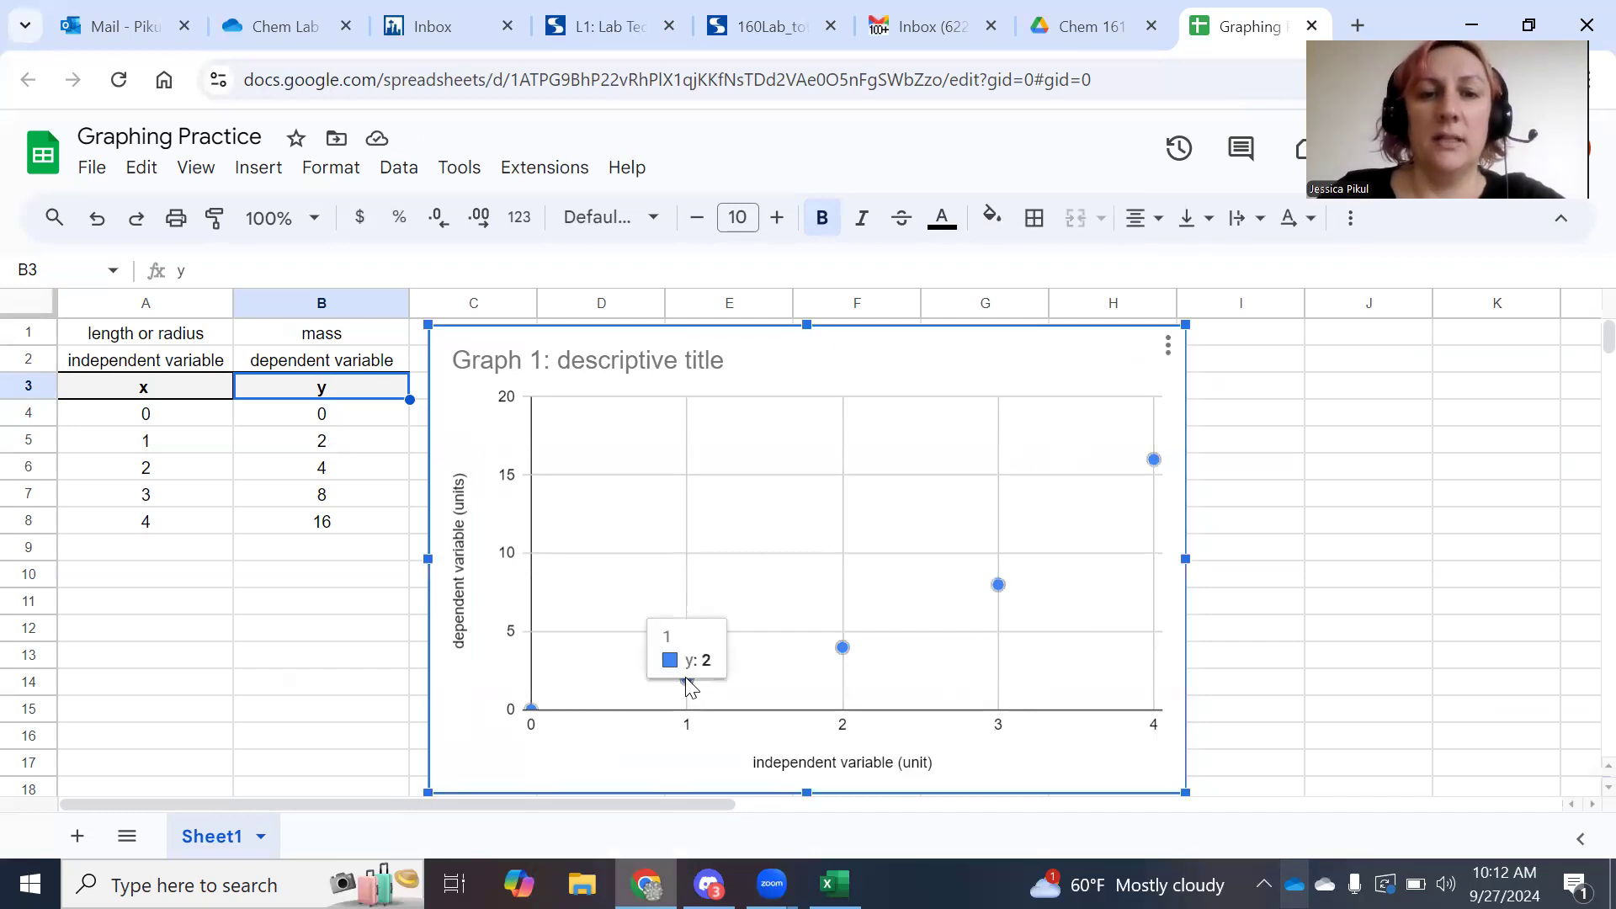
right_click(841, 648)
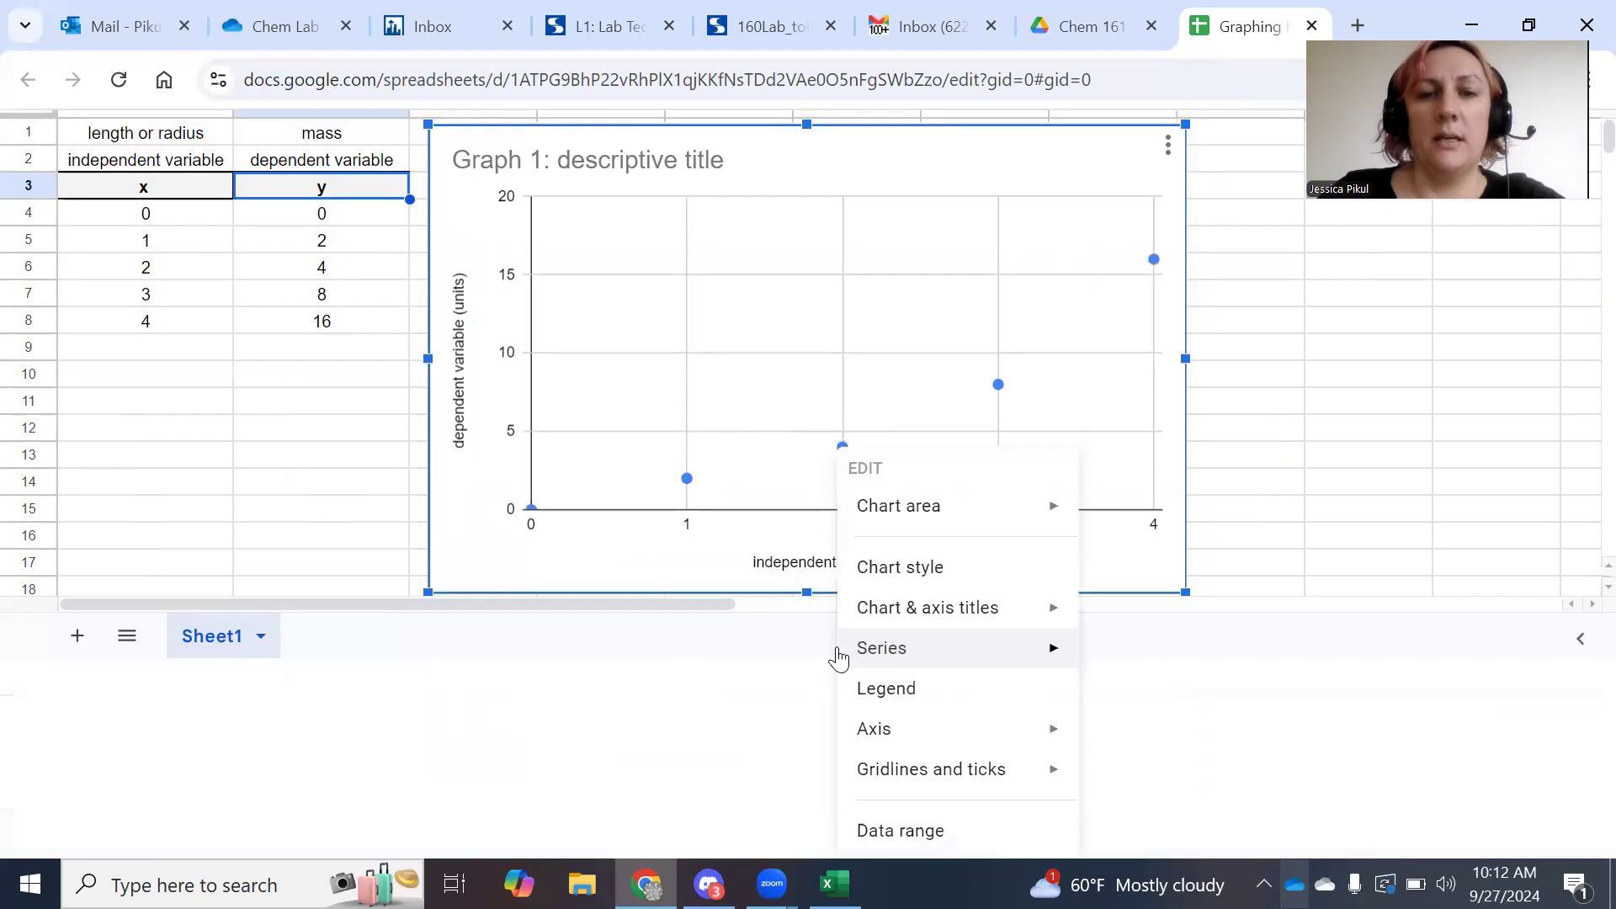
left_click(1217, 341)
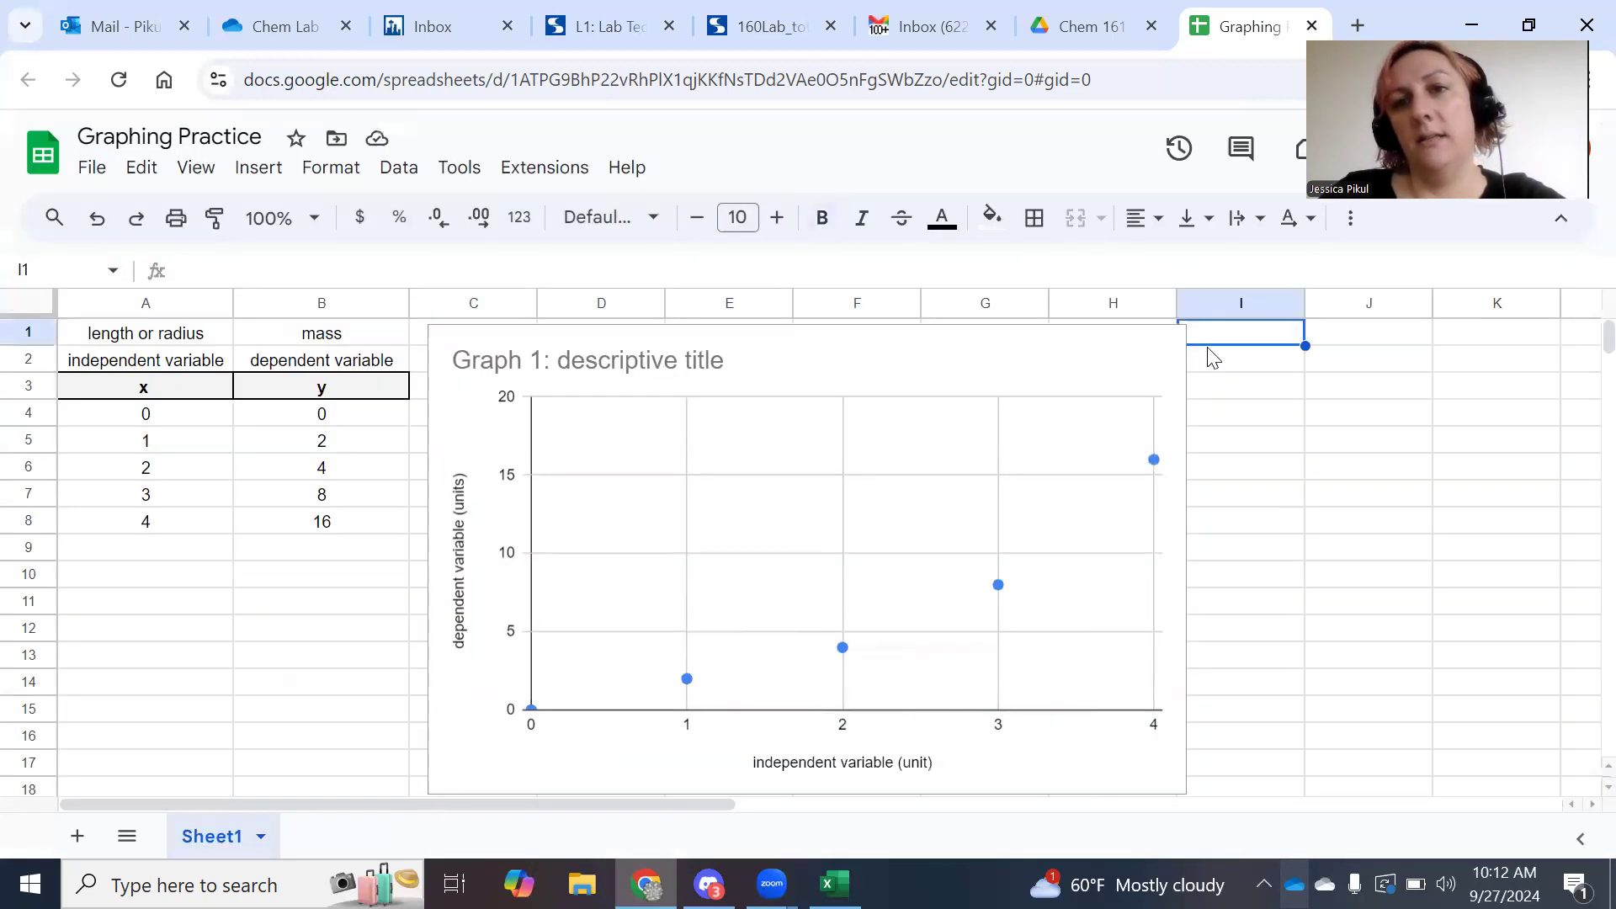
right_click(998, 586)
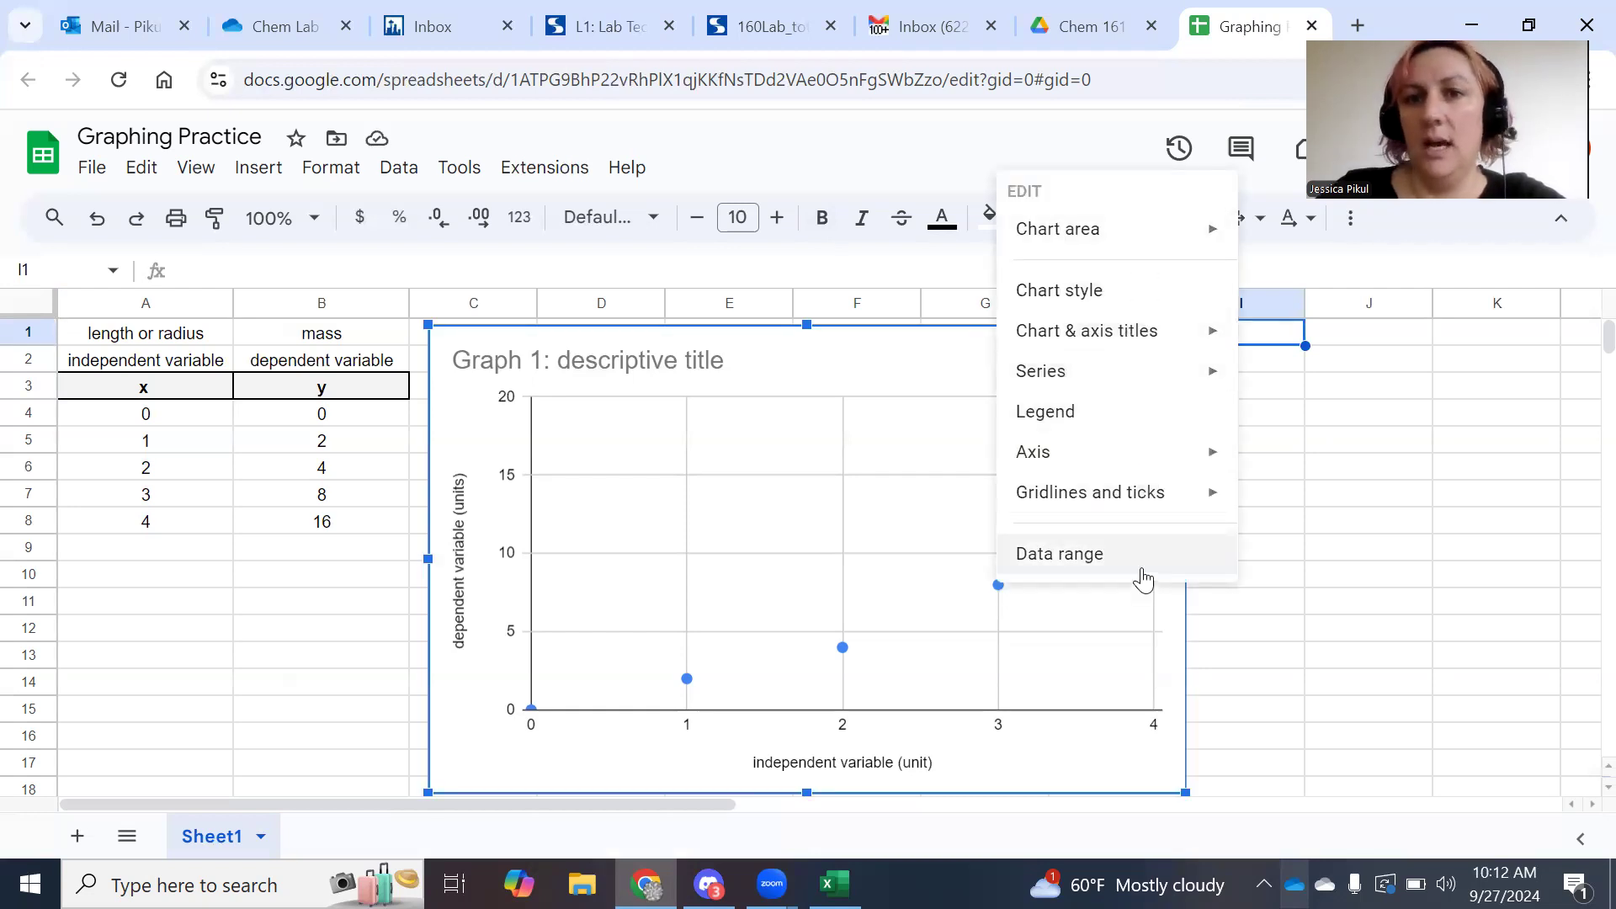
mouse_move(1148, 497)
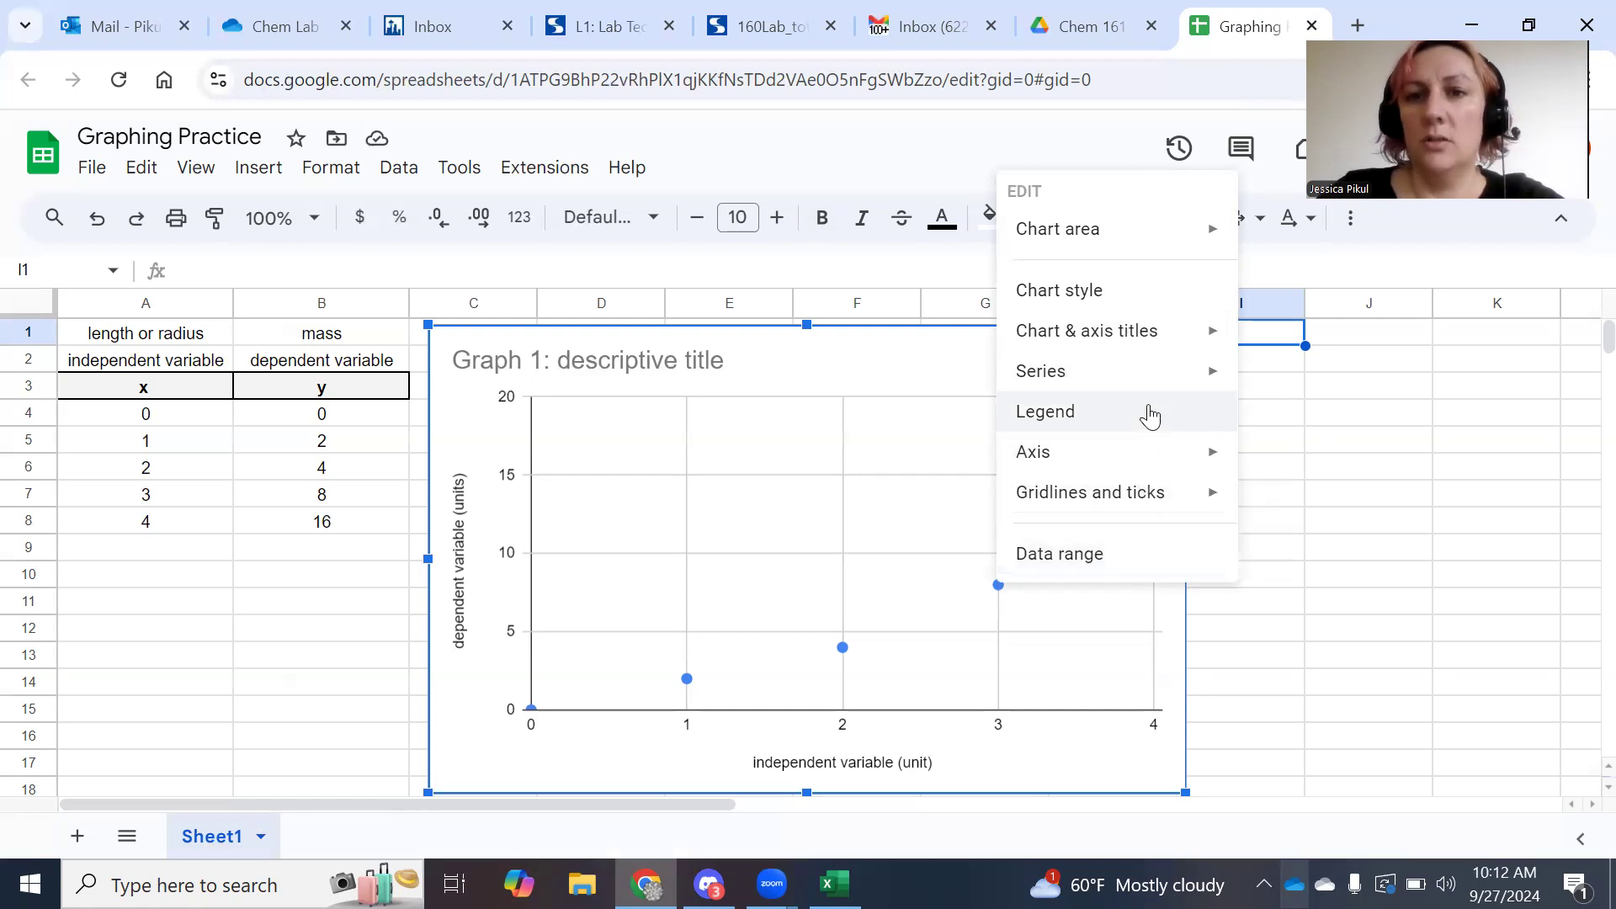
mouse_move(1158, 346)
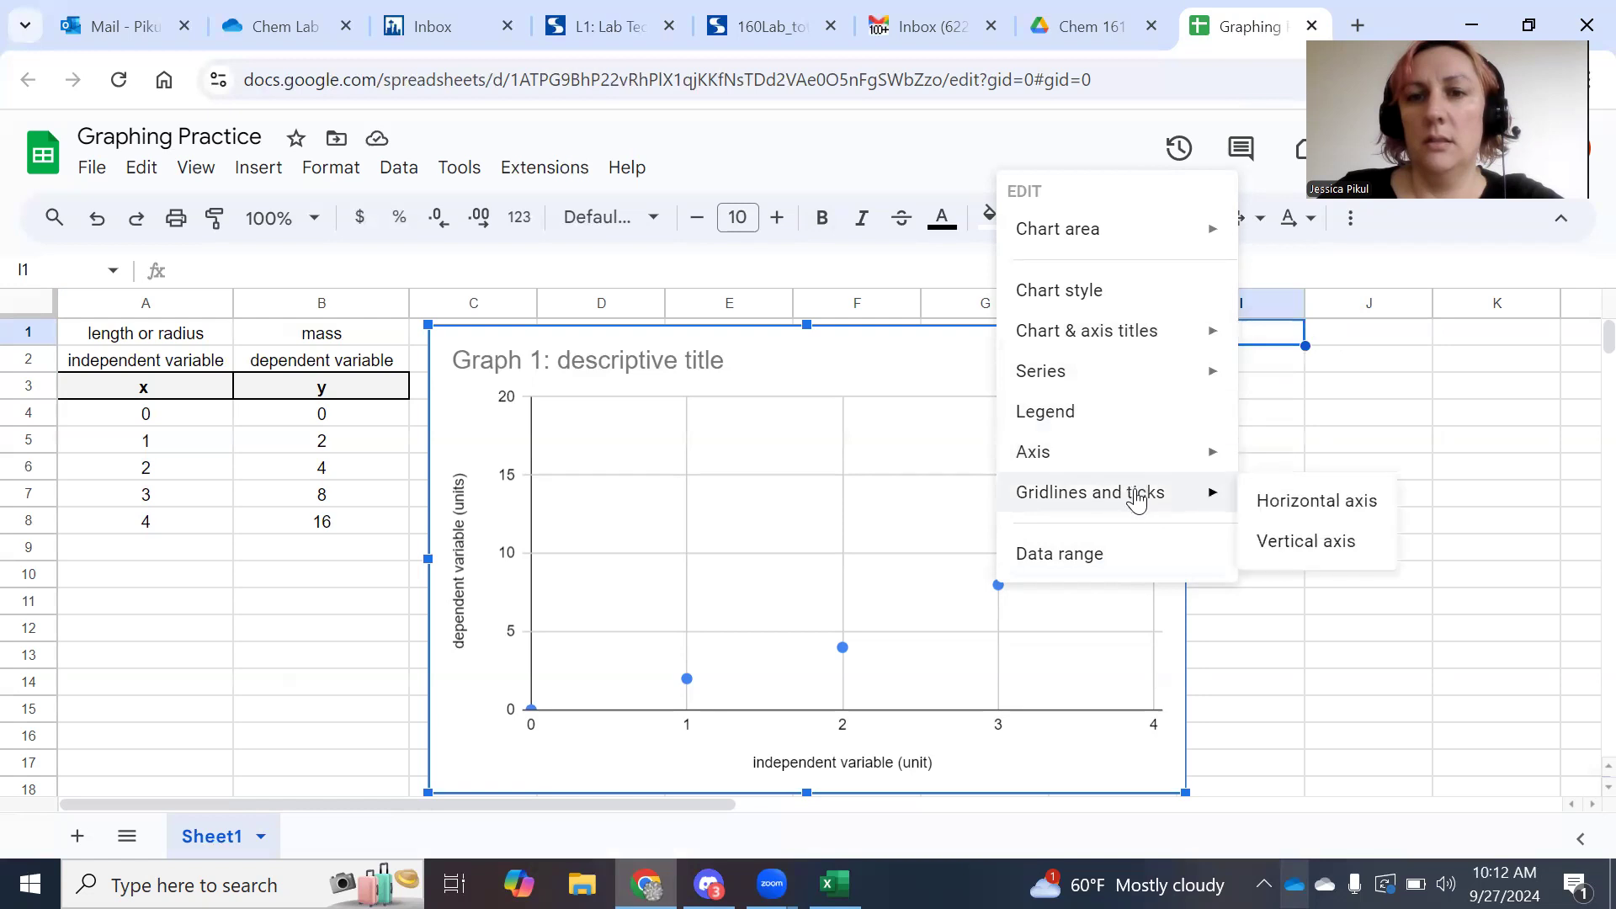
mouse_move(1147, 454)
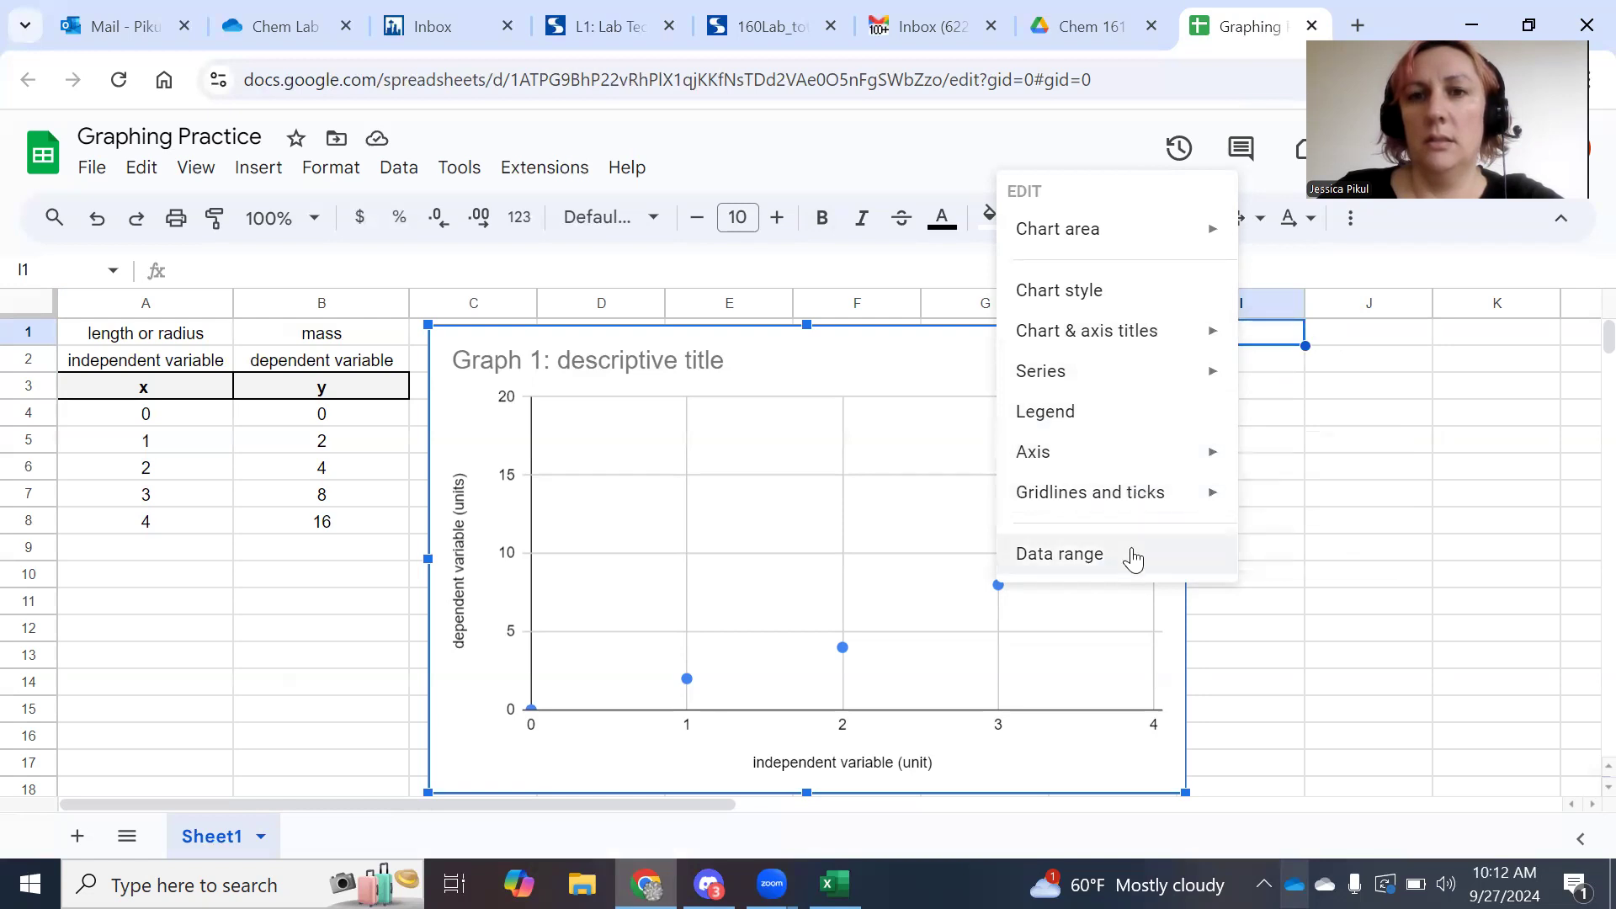
Open the y data series settings from a data point and scroll down to the Trendline option.
left_click(1480, 662)
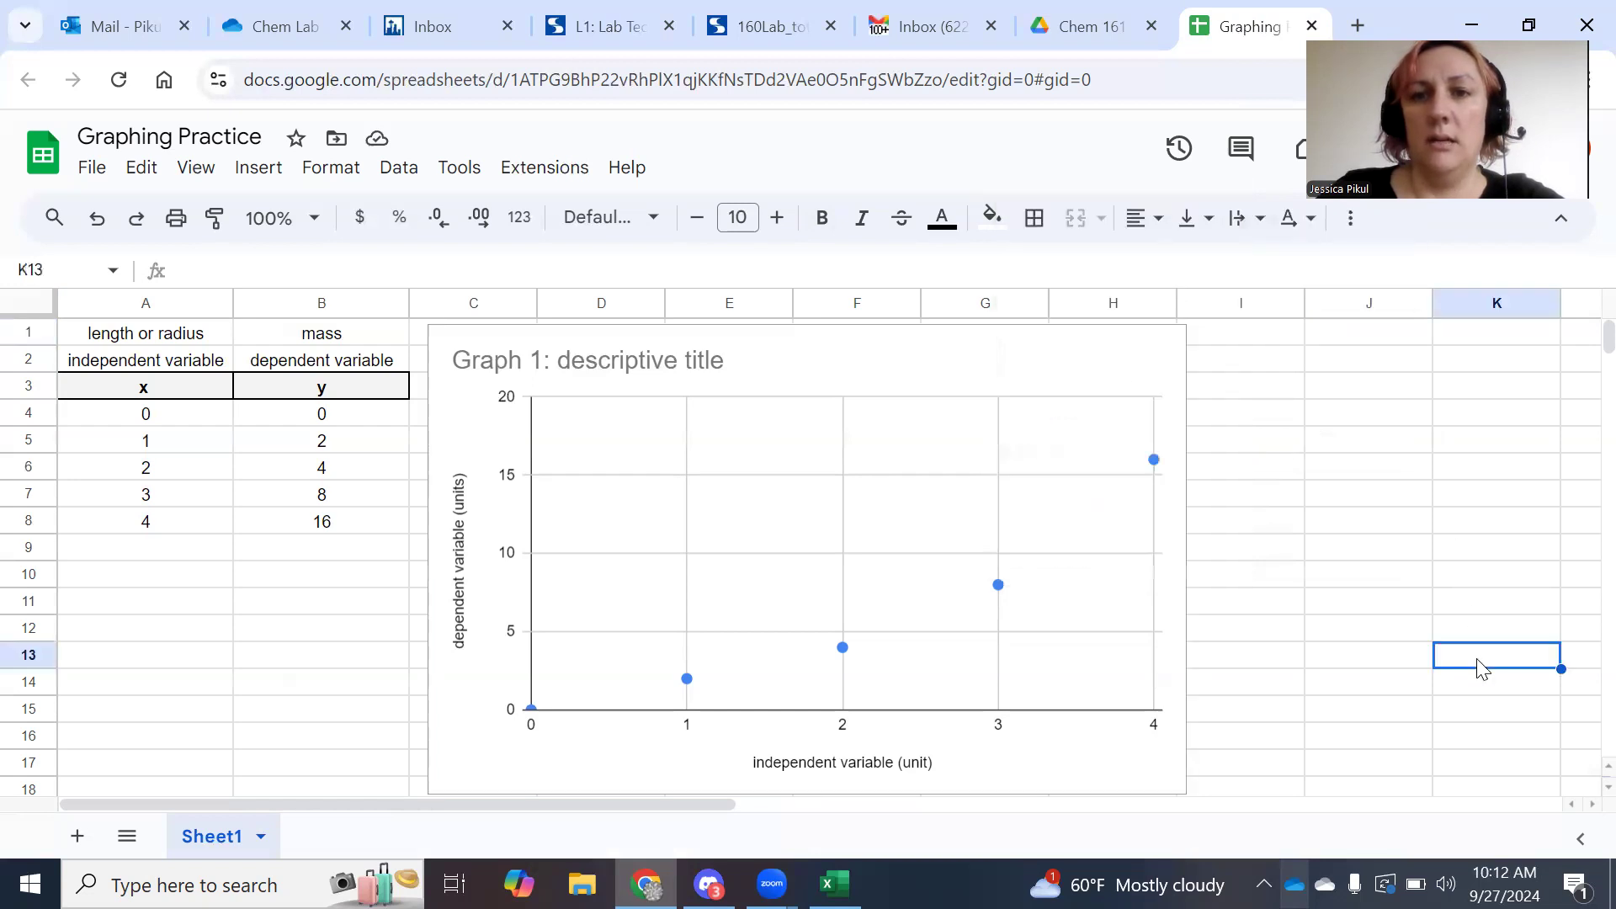
double_click(998, 587)
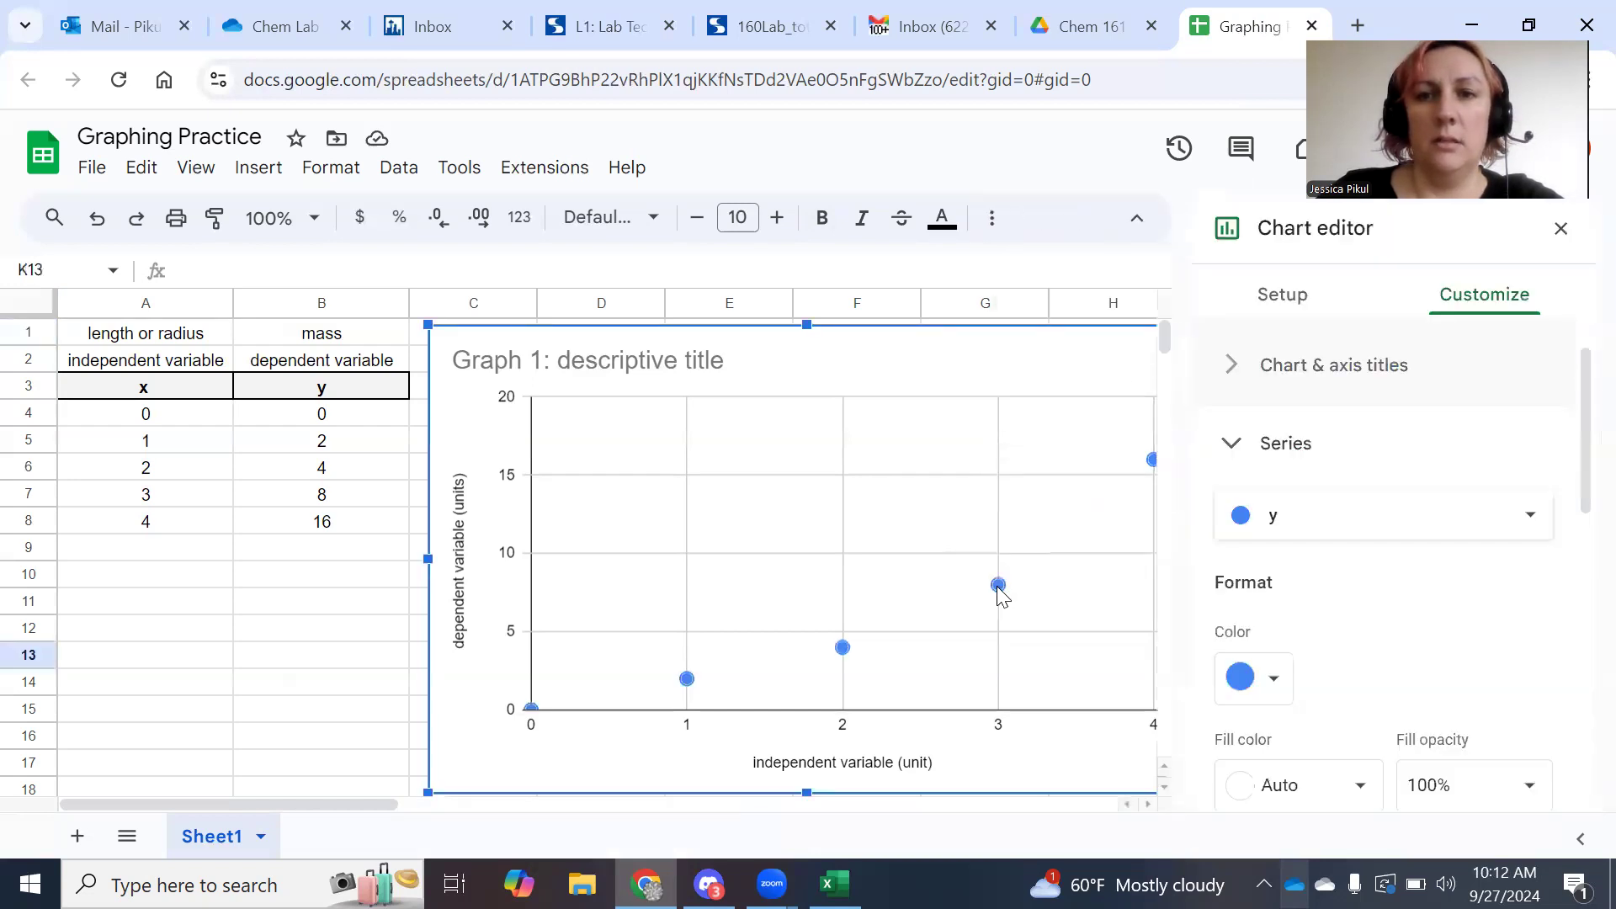
scroll(1454, 620, "down", 5)
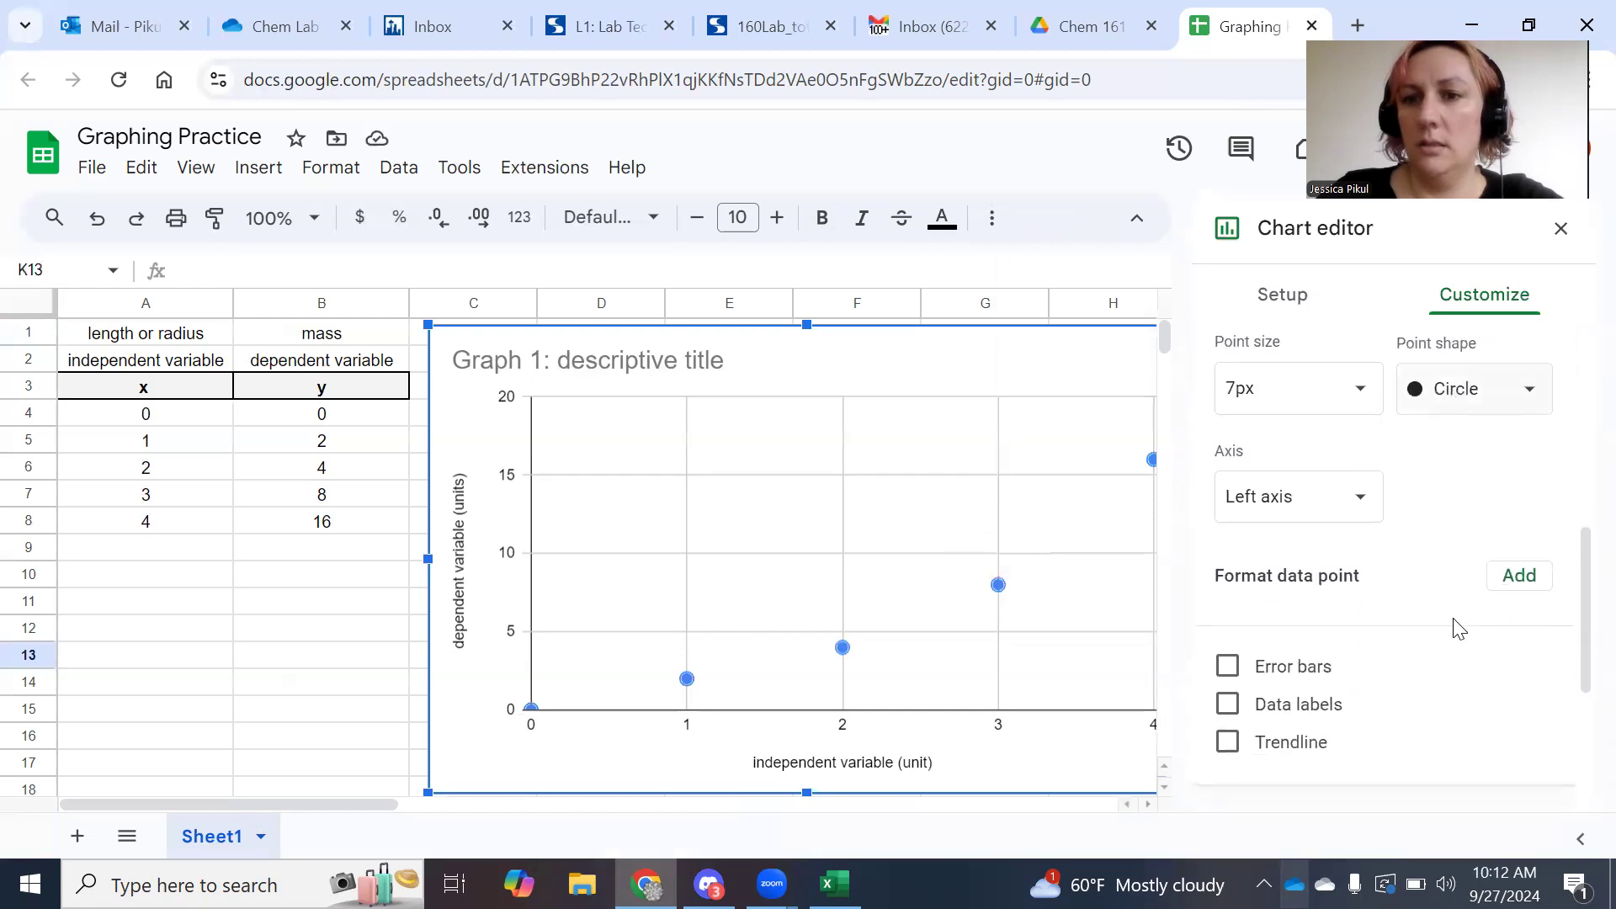
scroll(1453, 628, "down", 2)
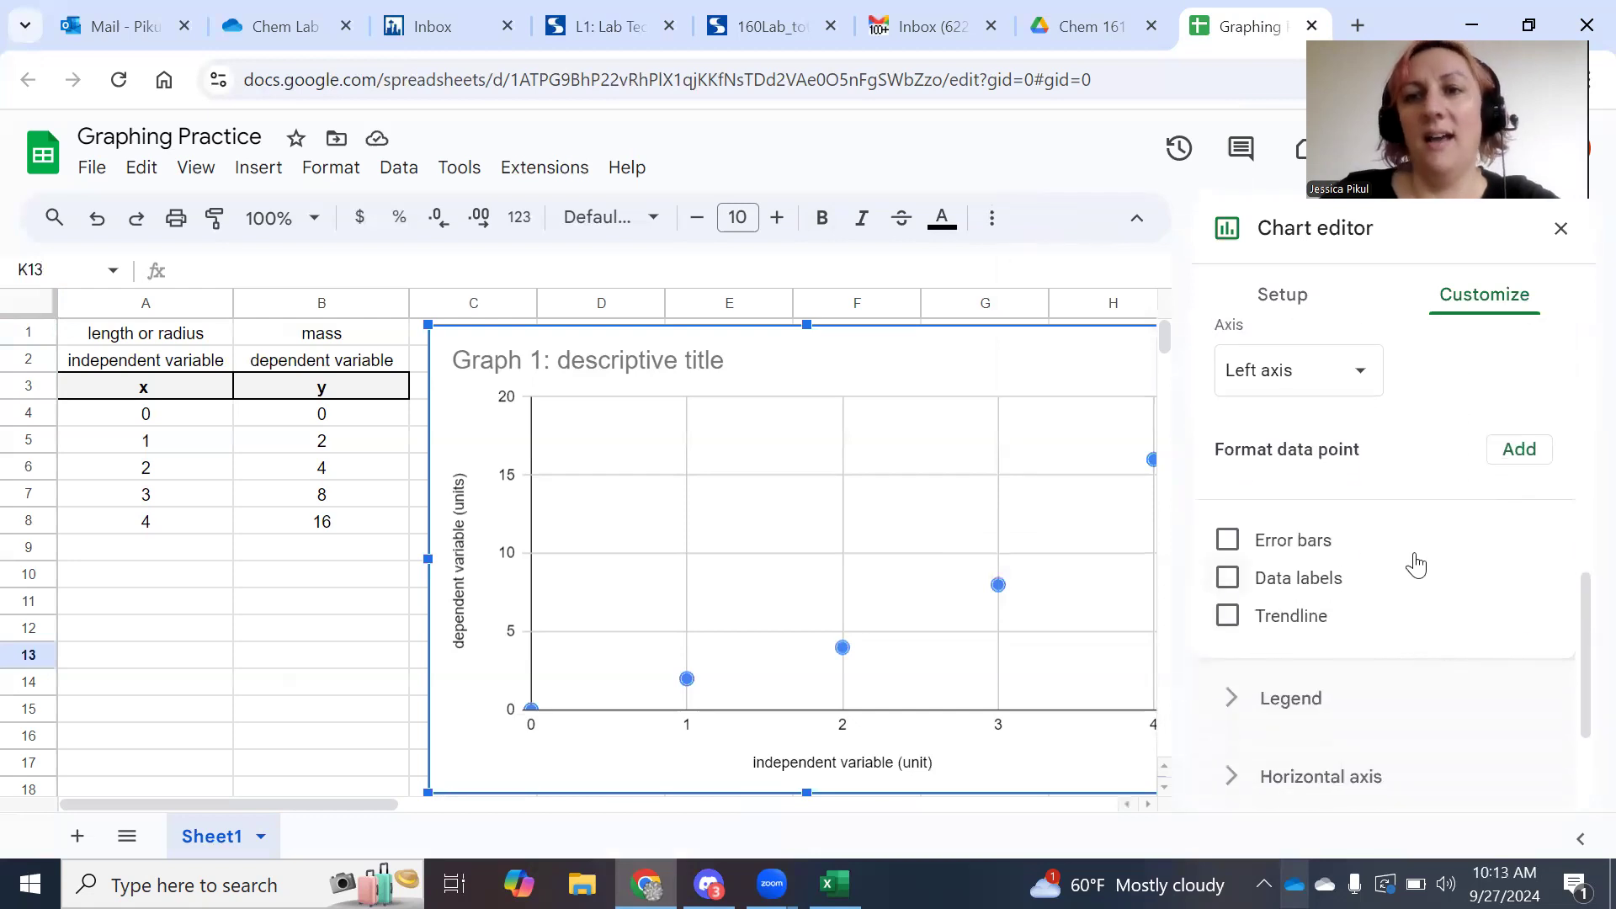
scroll(1414, 563, "up", 10)
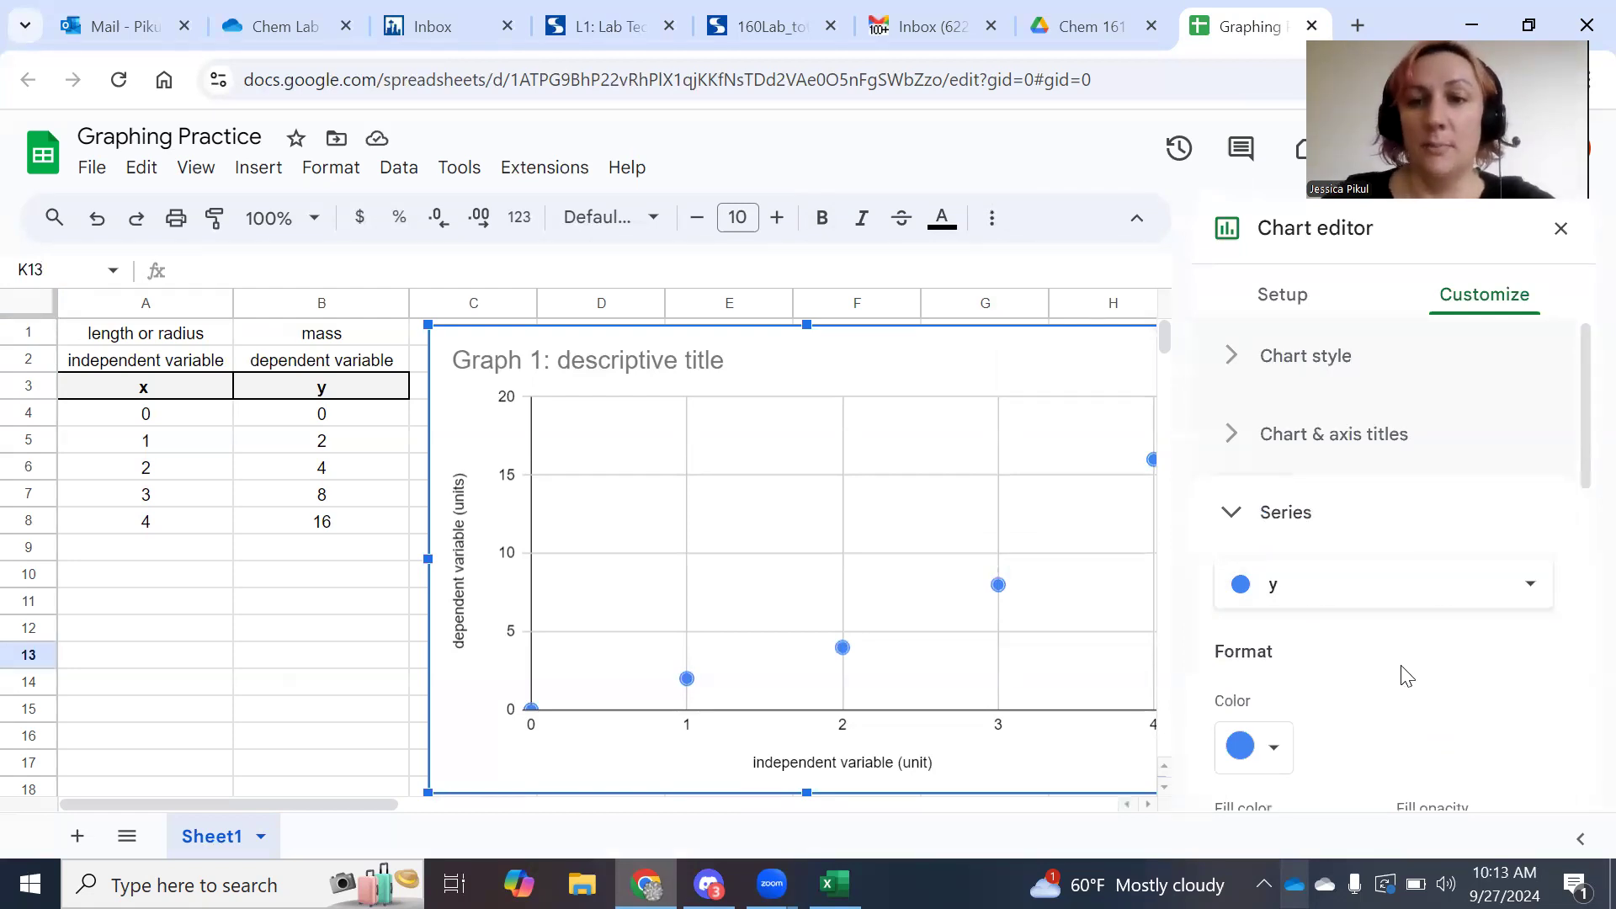
scroll(1406, 674, "down", 4)
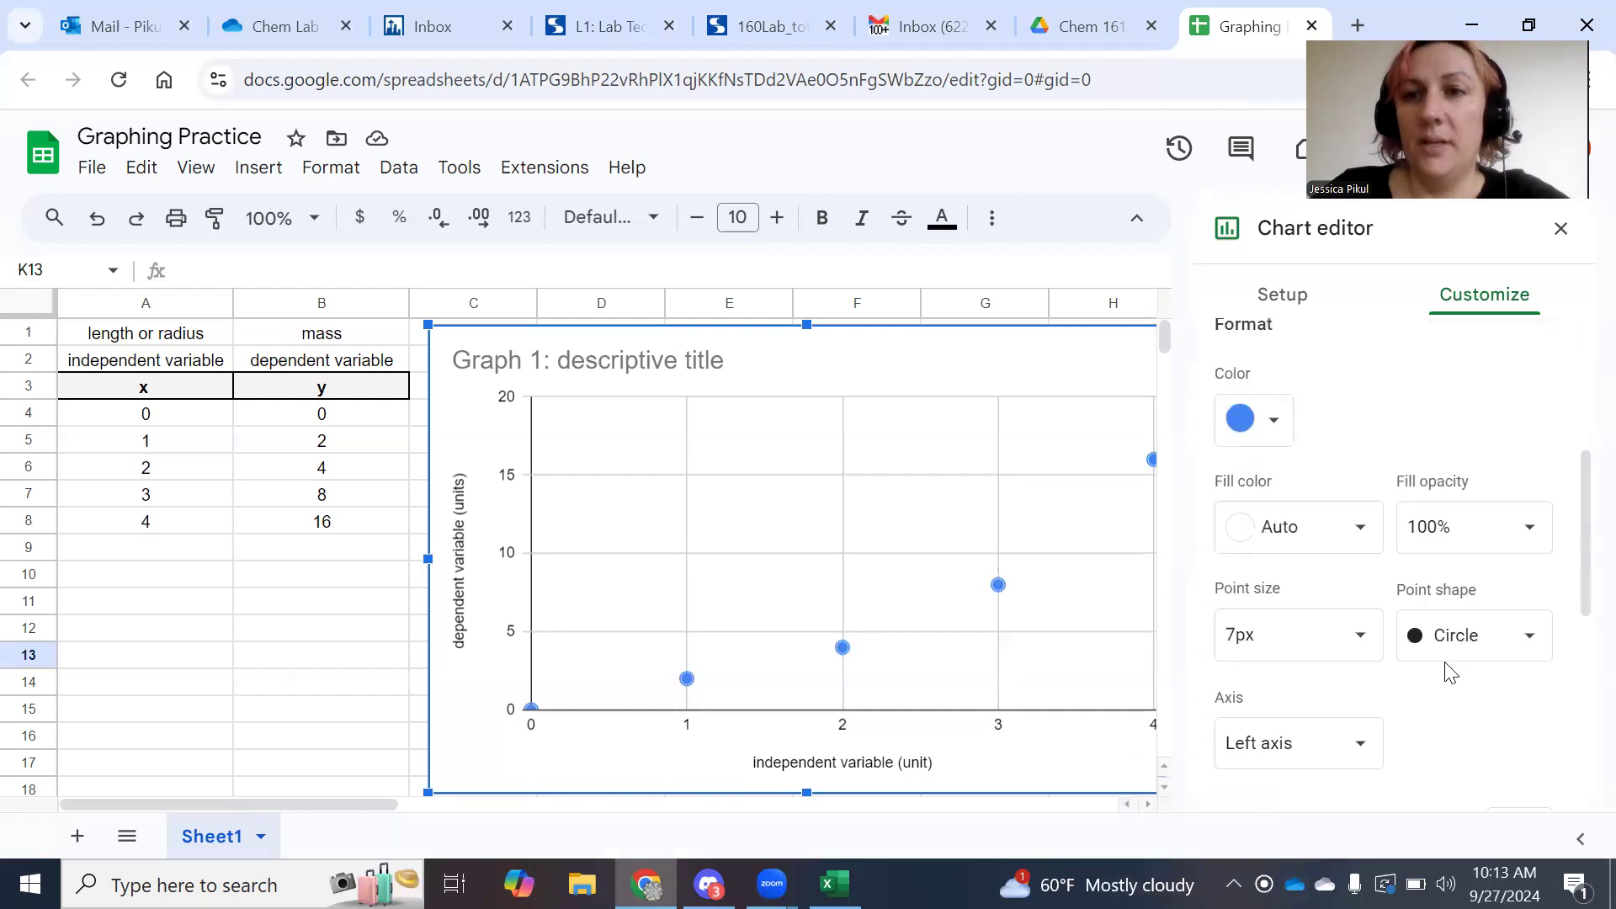
scroll(1448, 671, "up", 4)
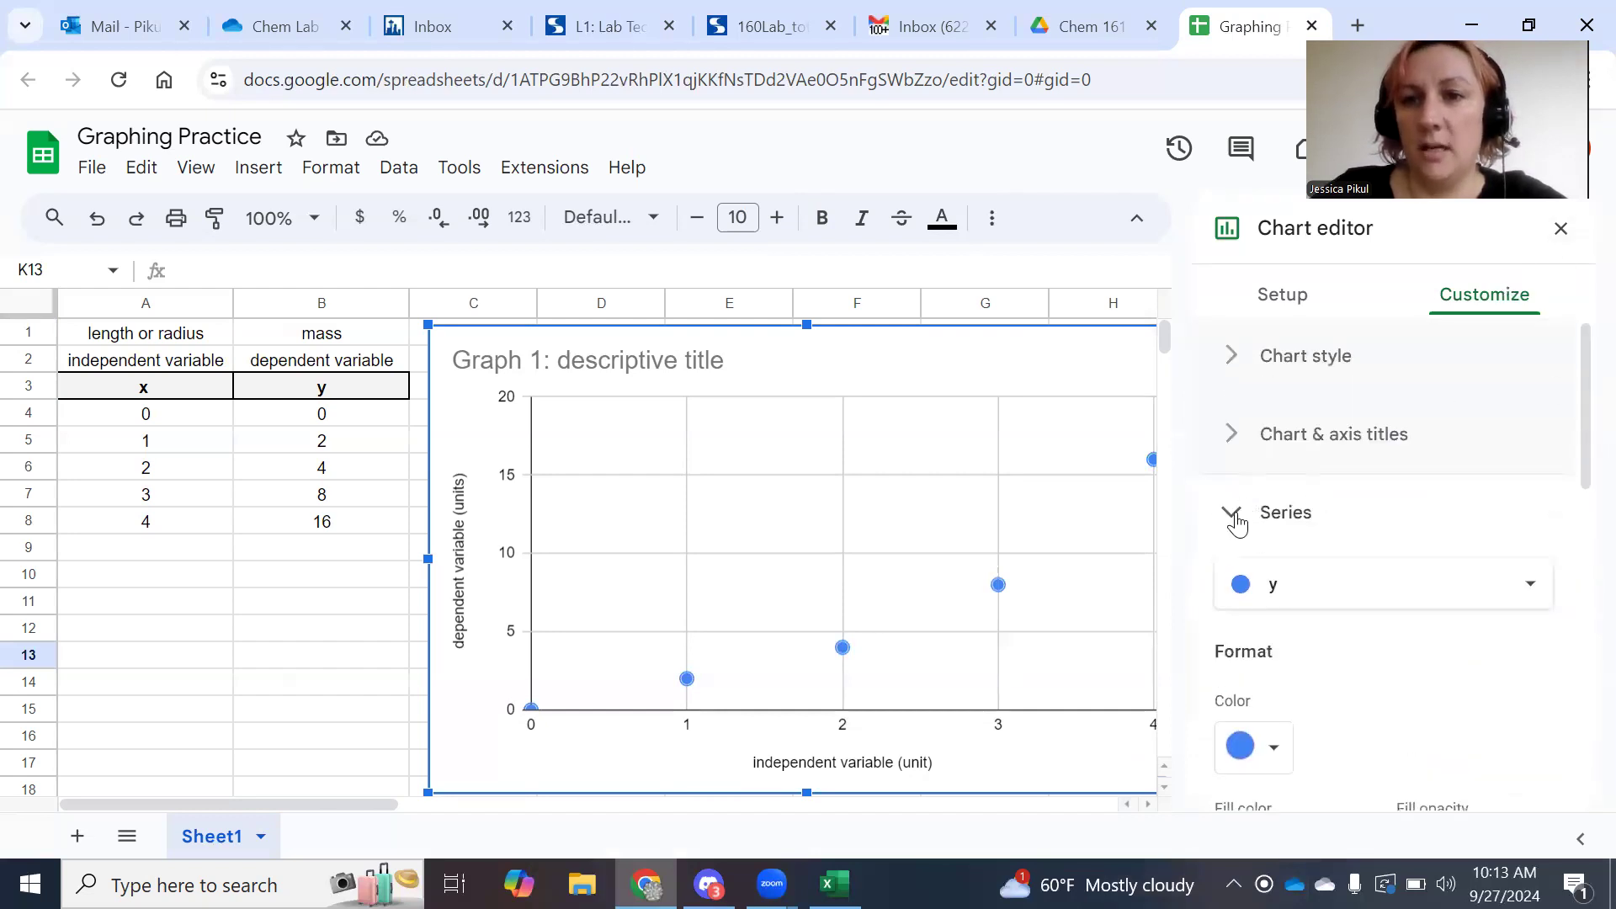
scroll(1318, 524, "down", 1)
scroll(1317, 524, "down", 8)
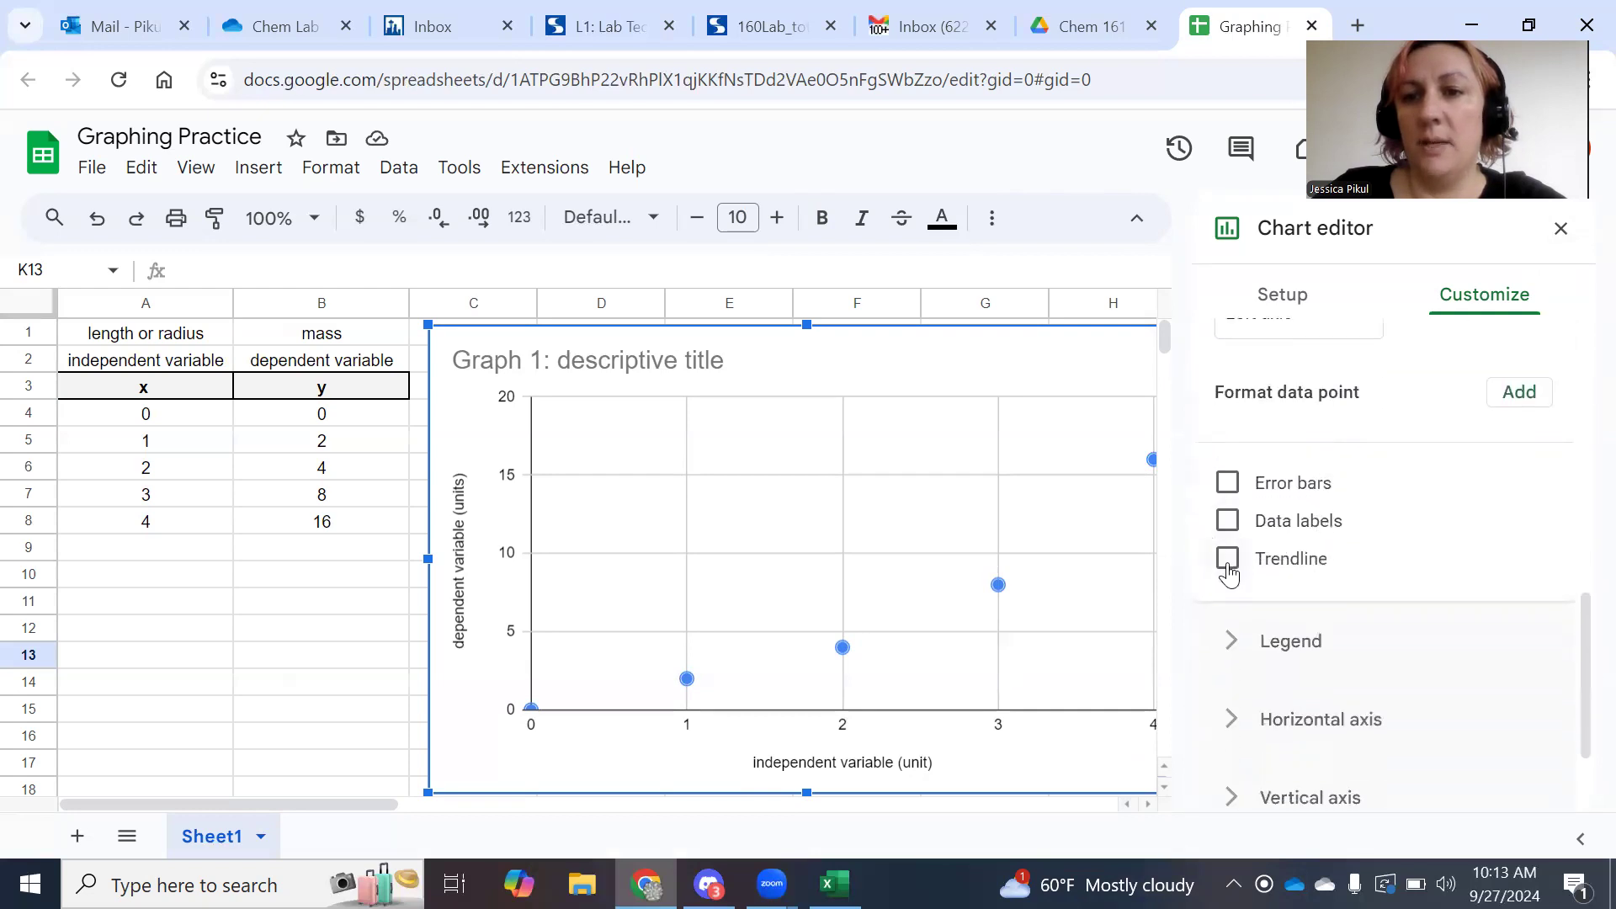
Add a trendline, try Logarithmic and Exponential types, settle on Linear, and close the editor.
left_click(1228, 561)
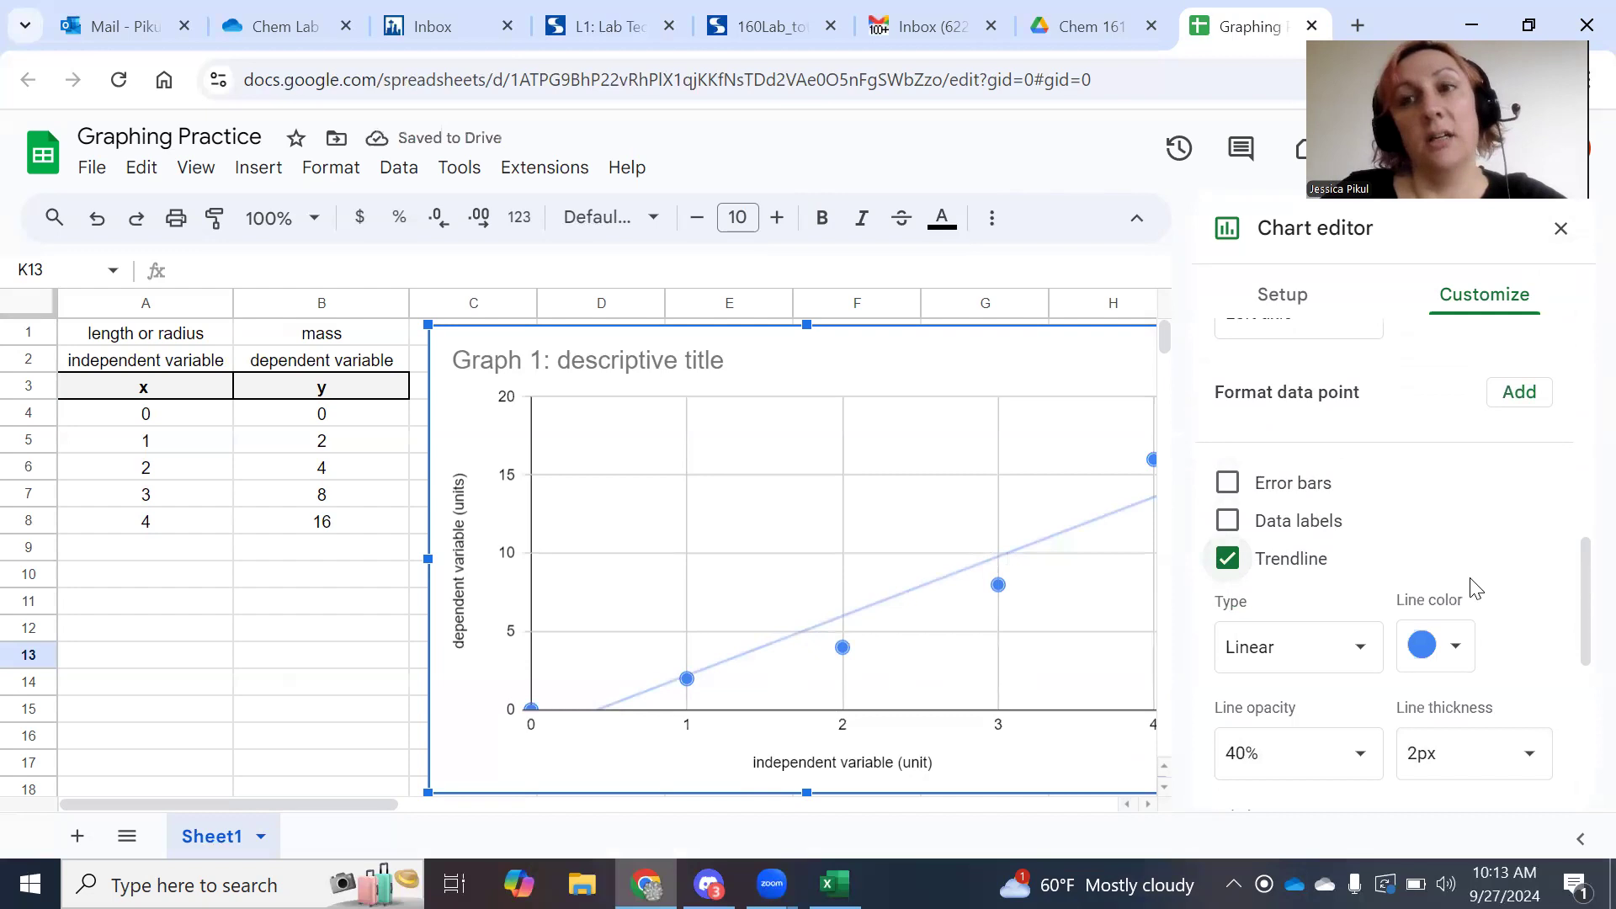
left_click(1361, 648)
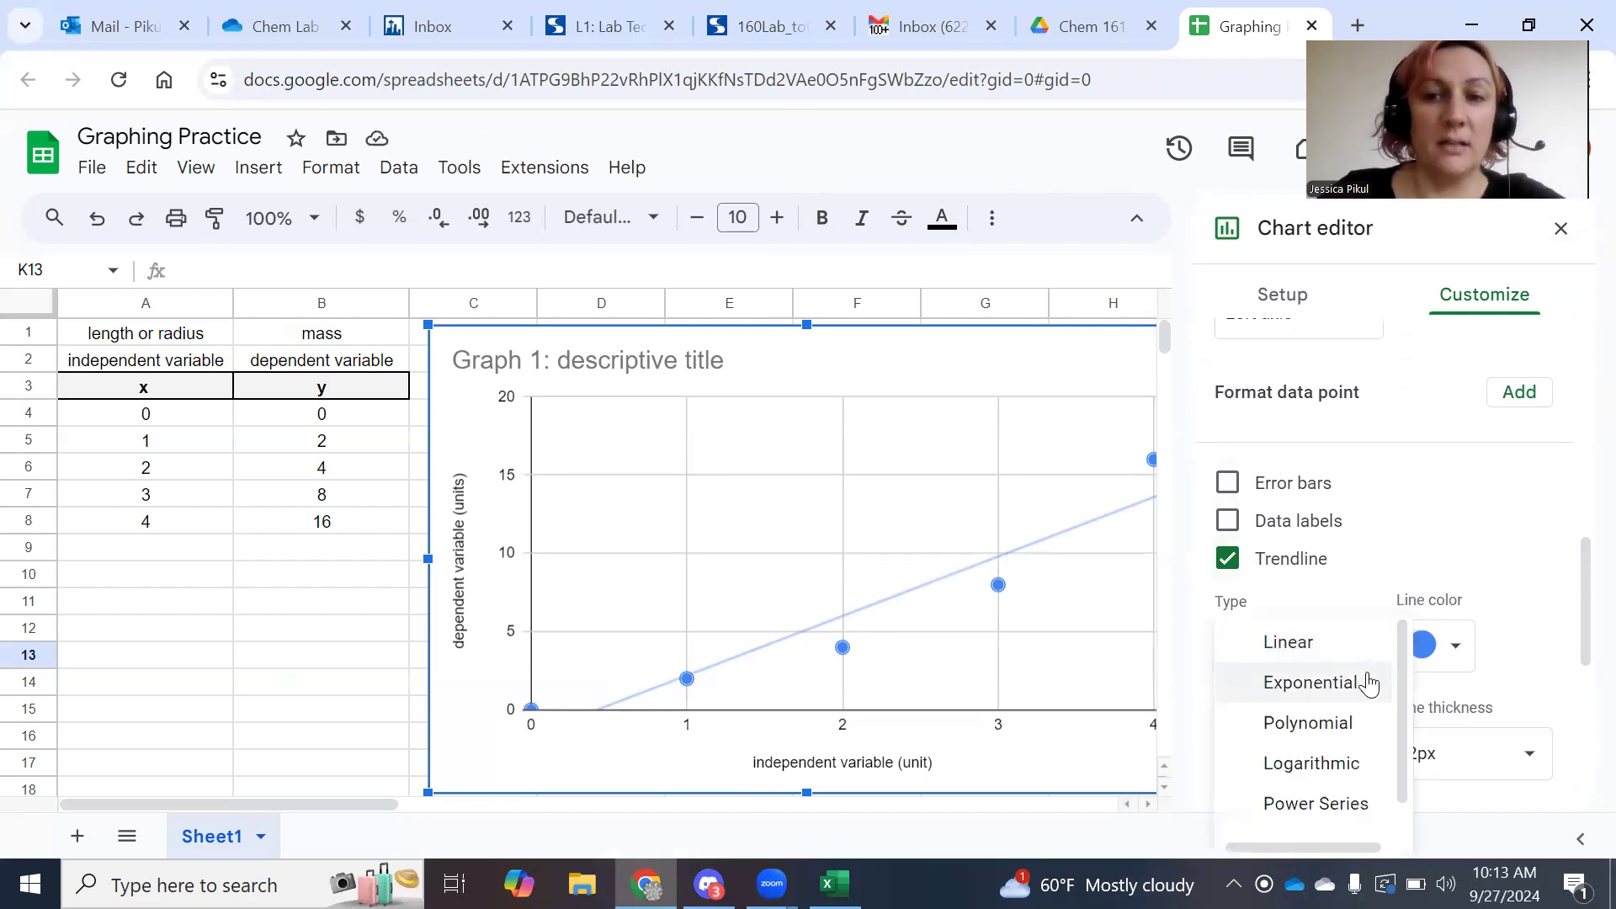
left_click(1357, 763)
left_click(1362, 669)
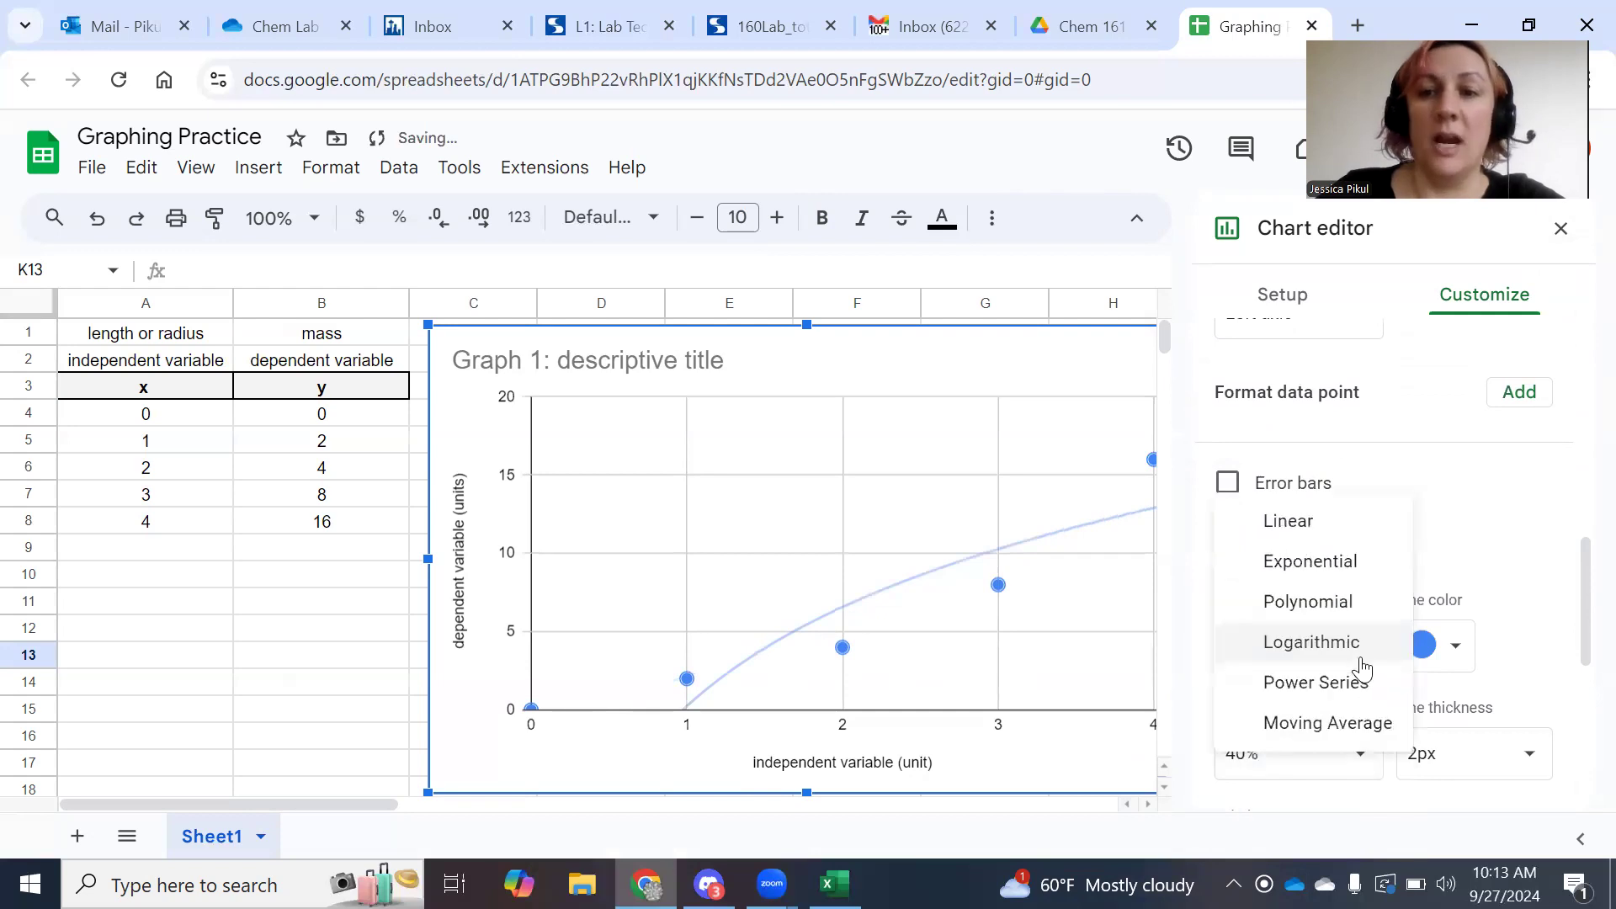
left_click(1375, 563)
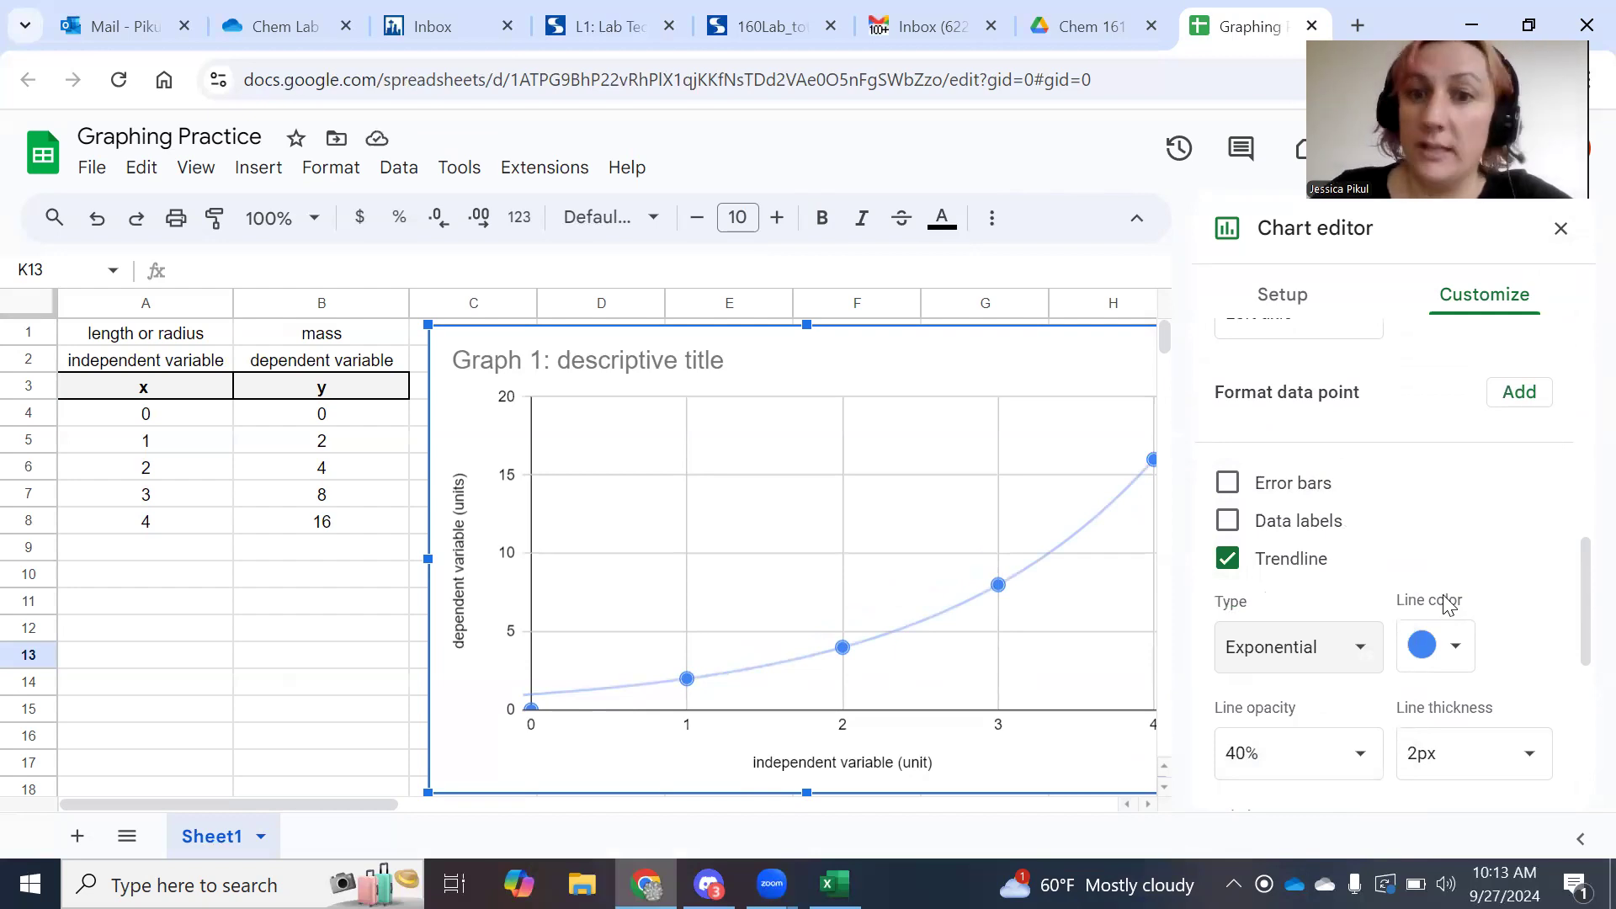
left_click(1372, 651)
left_click(1340, 594)
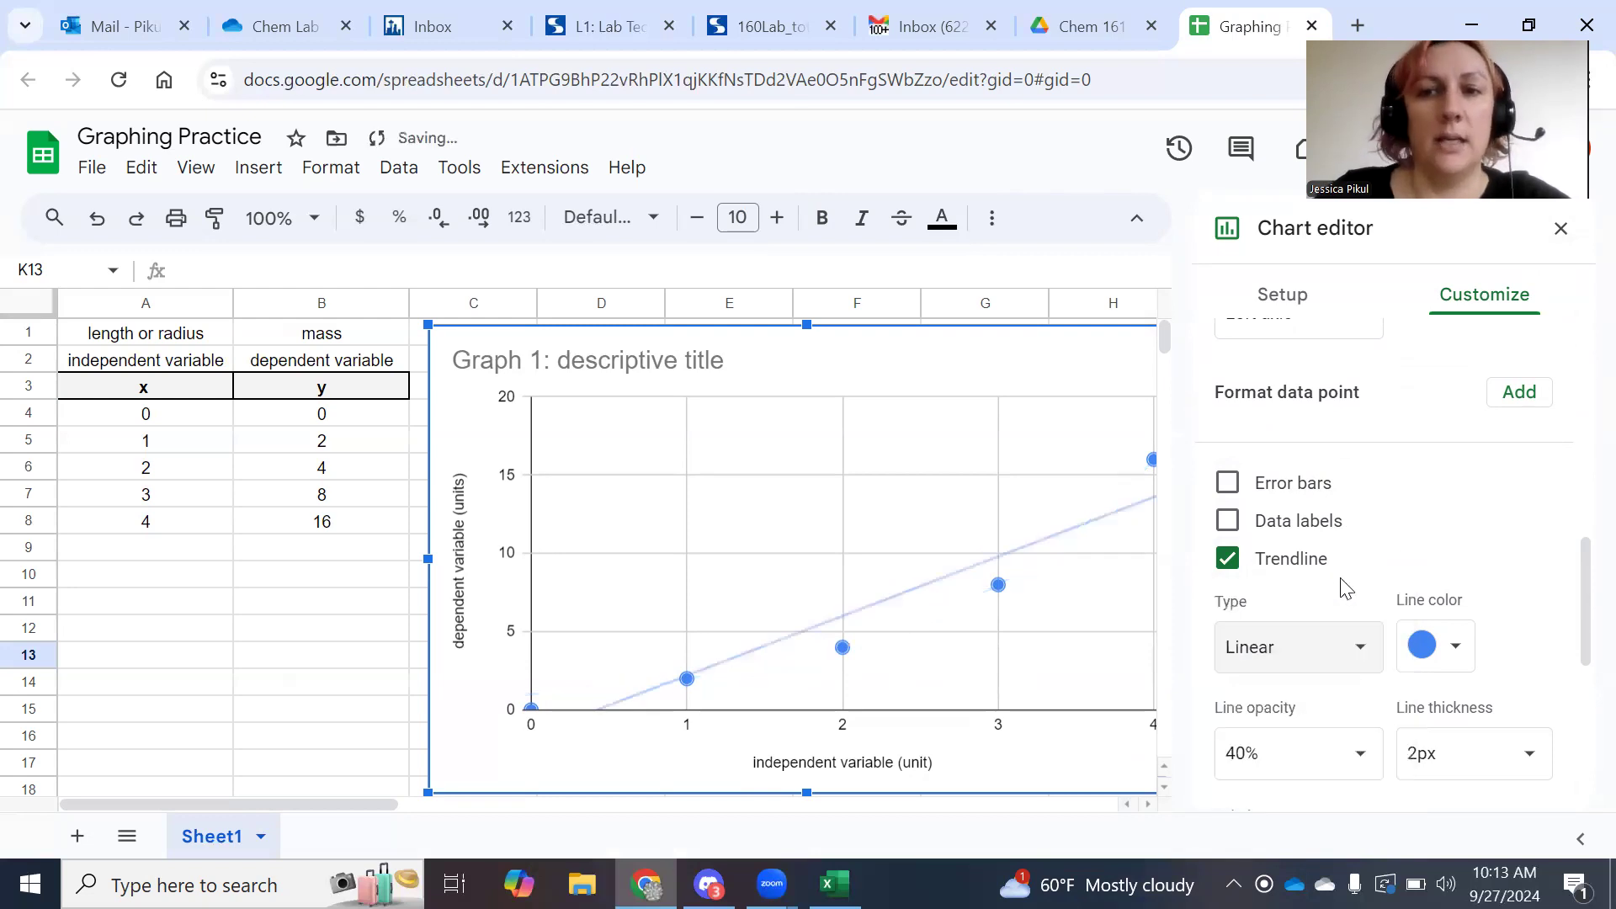
left_click(1561, 228)
left_click(1065, 534)
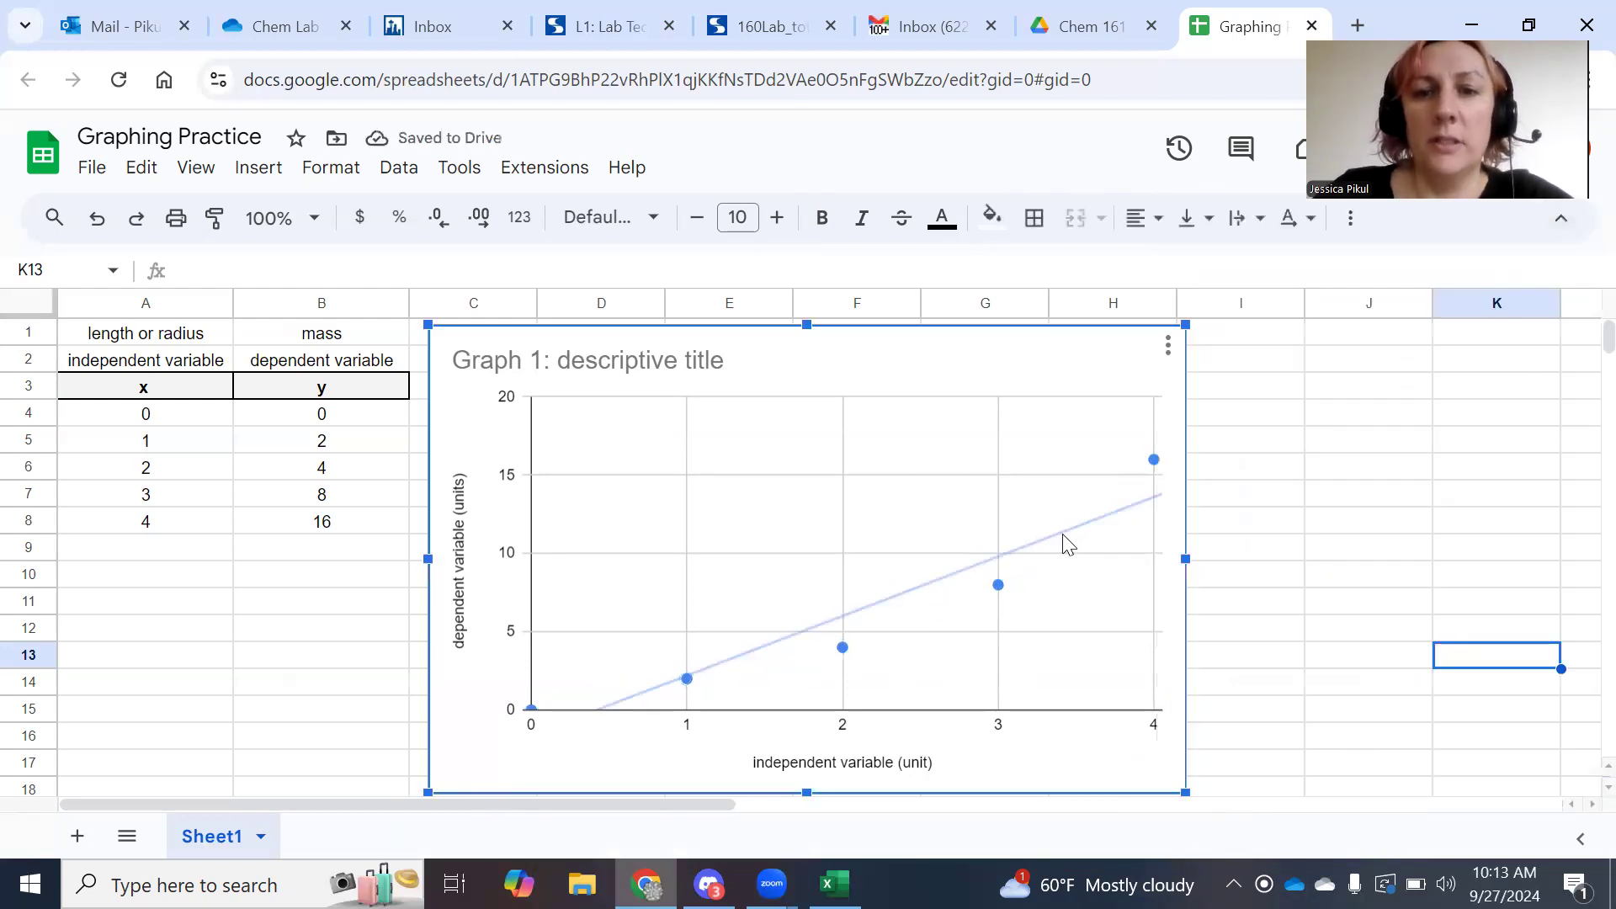
In the chart's Series settings, set the trendline label to Use Equation so 3.8*x + -1.6 appears.
double_click(1086, 543)
left_click(1337, 744)
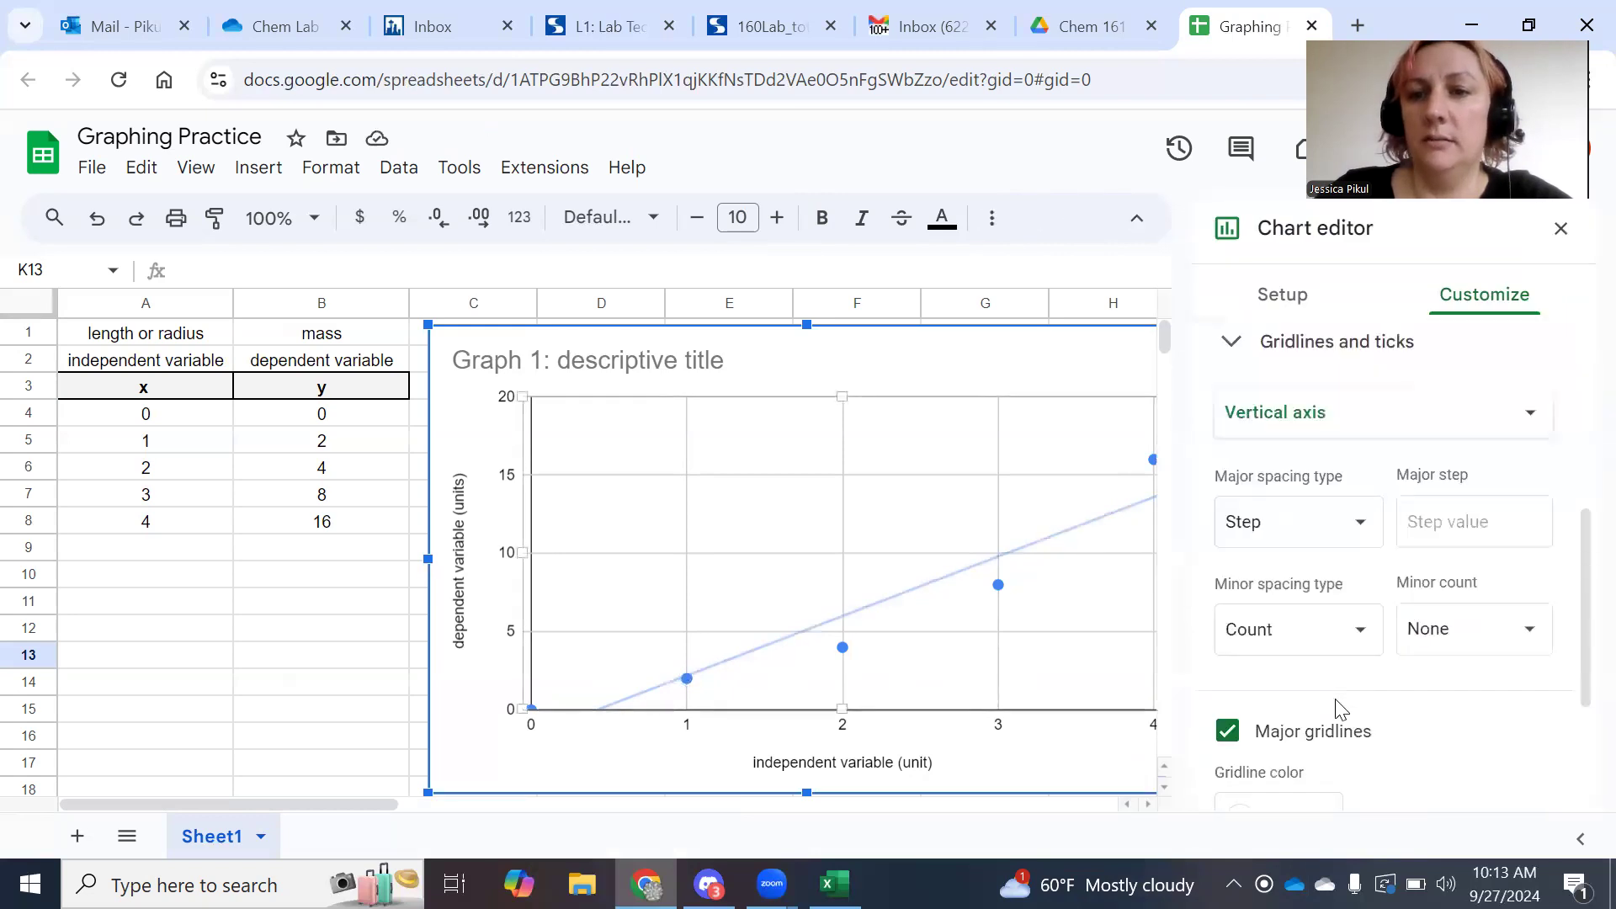
scroll(1343, 707, "down", 1)
scroll(1485, 744, "up", 7)
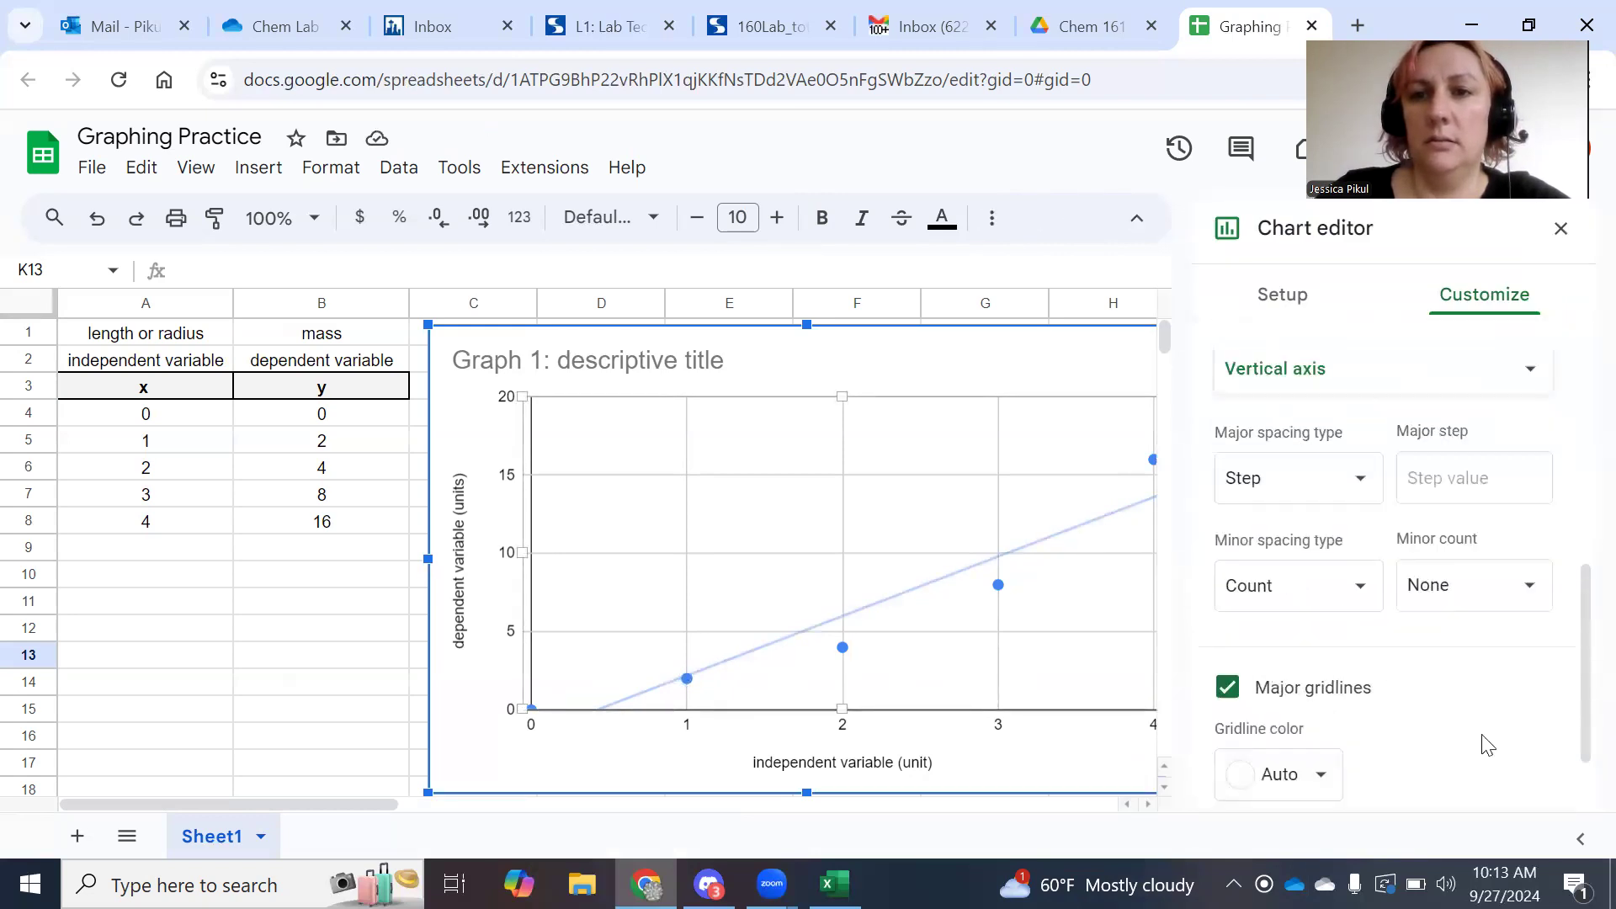
left_click(1229, 785)
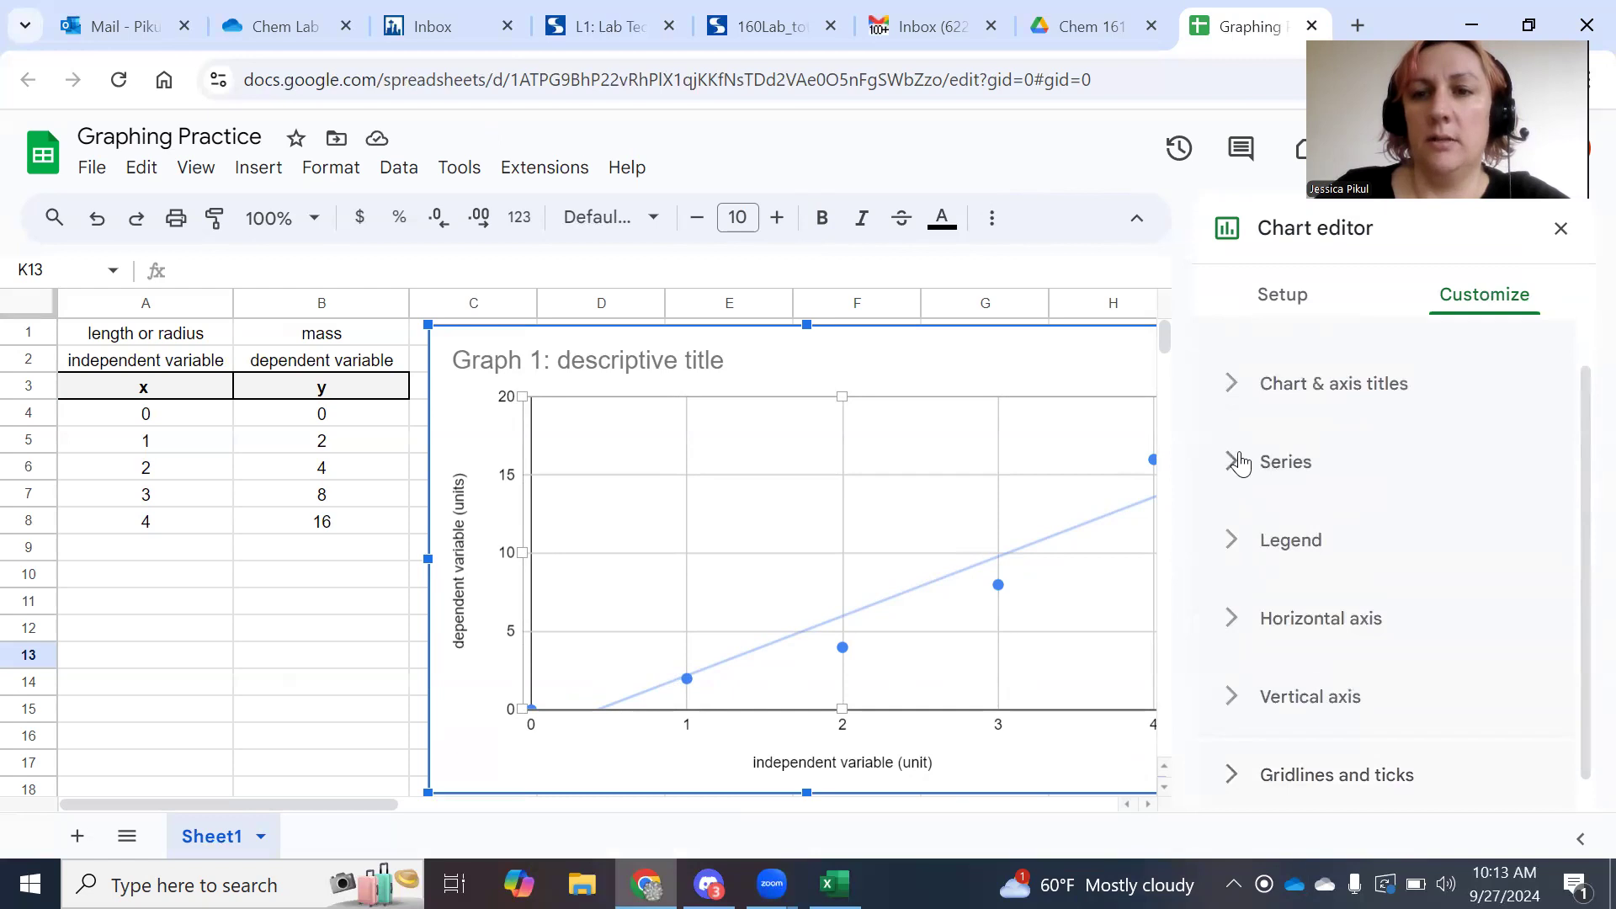
left_click(1233, 462)
scroll(1393, 606, "down", 10)
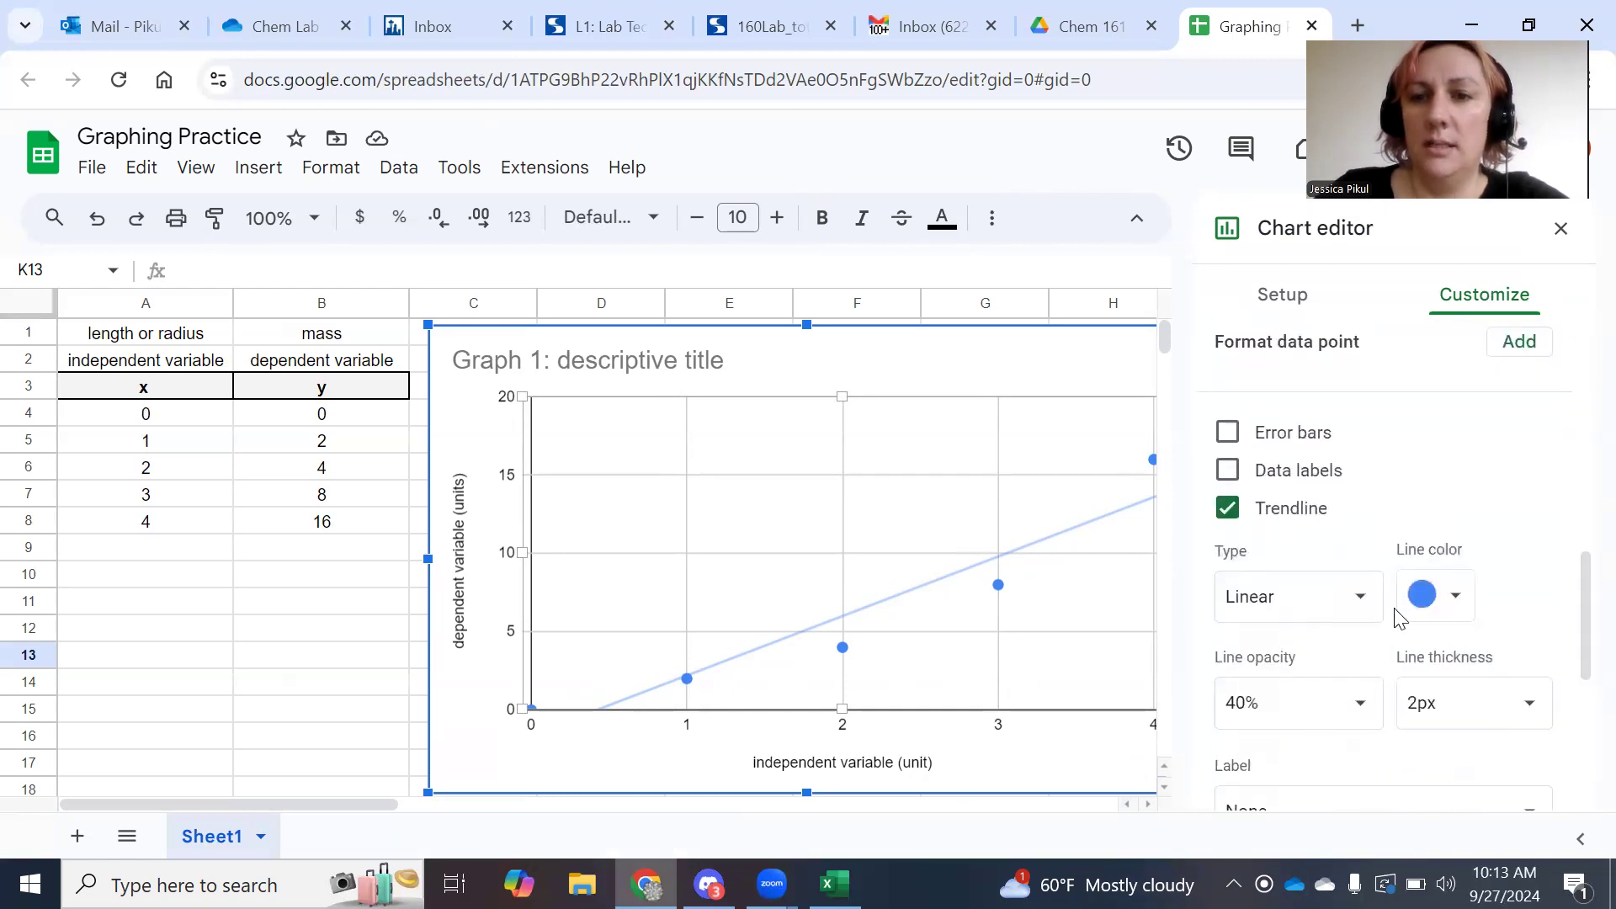
scroll(1426, 664, "down", 2)
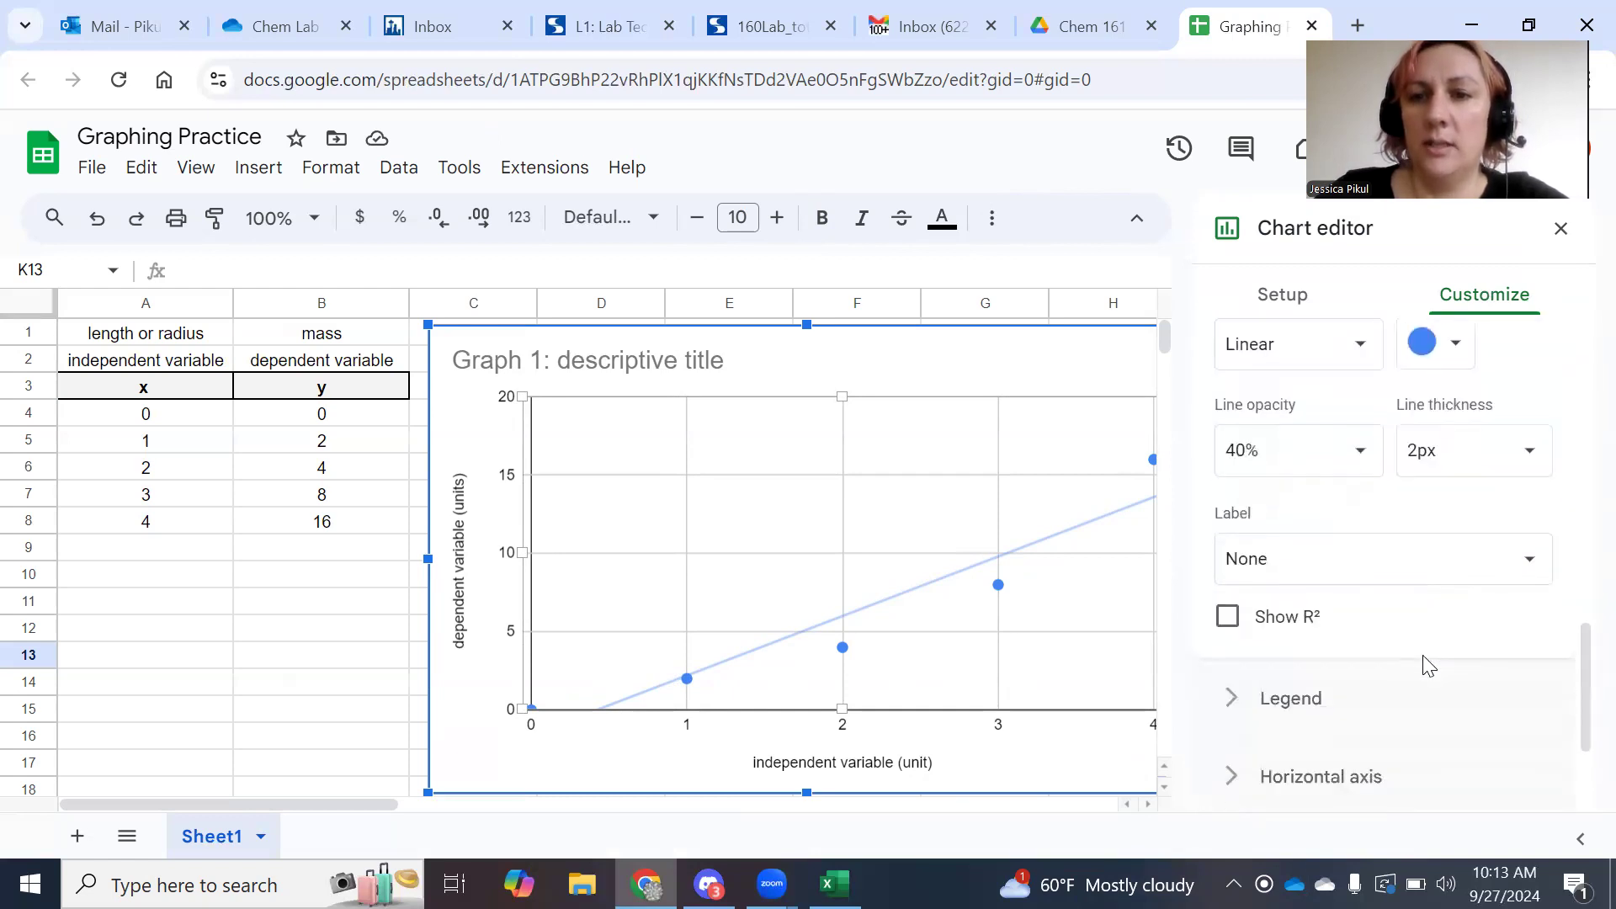
left_click(1474, 566)
left_click(1341, 637)
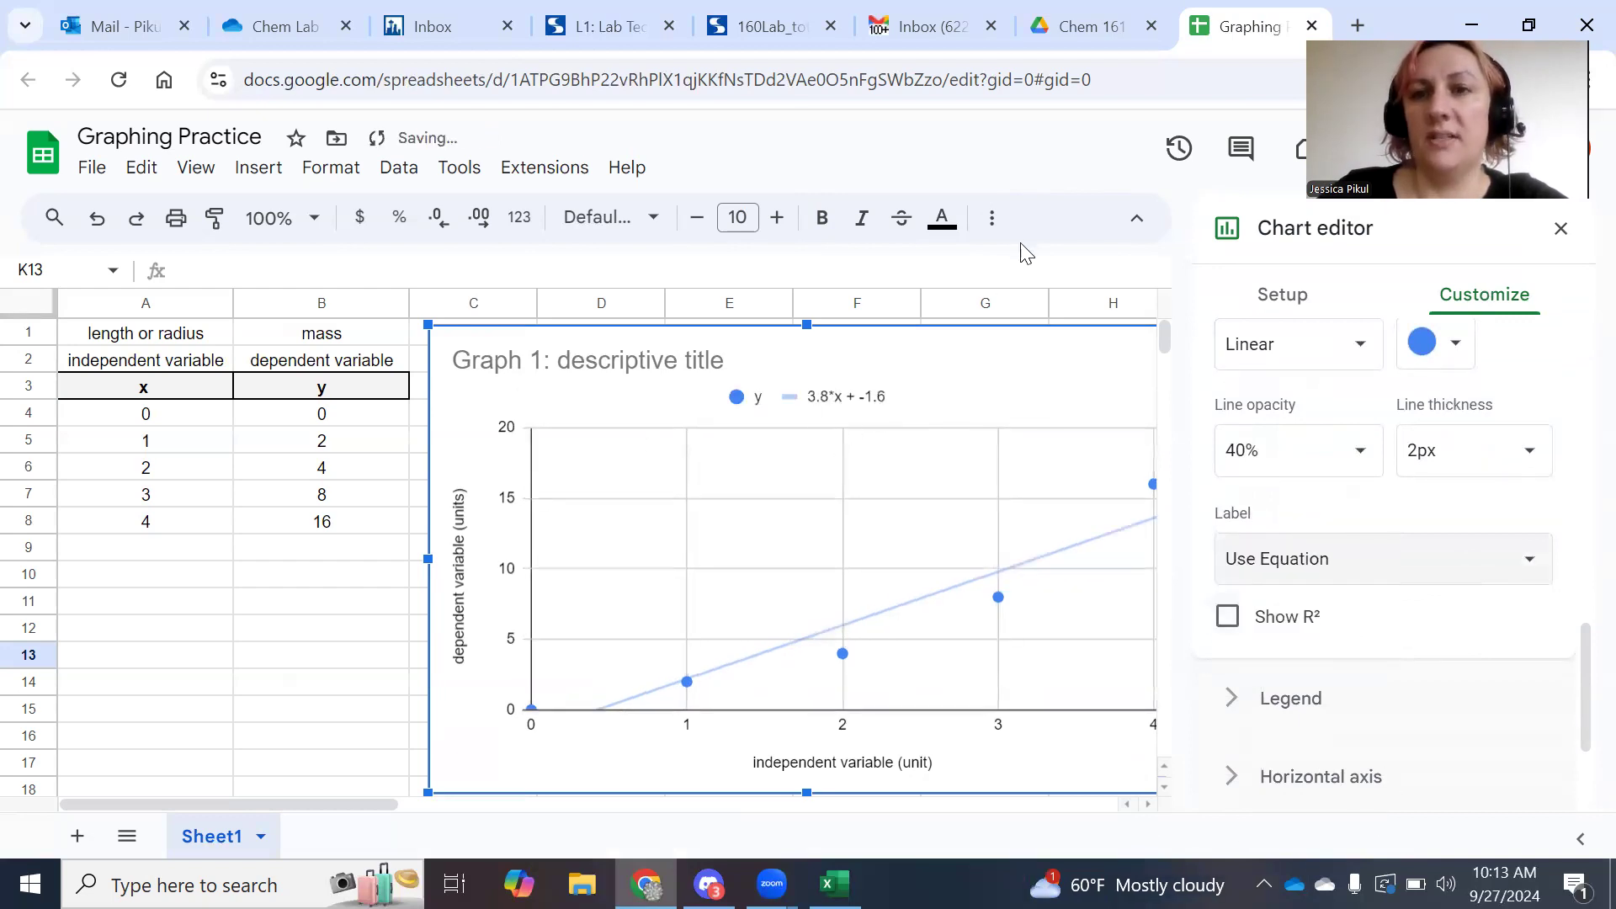
left_click(1561, 228)
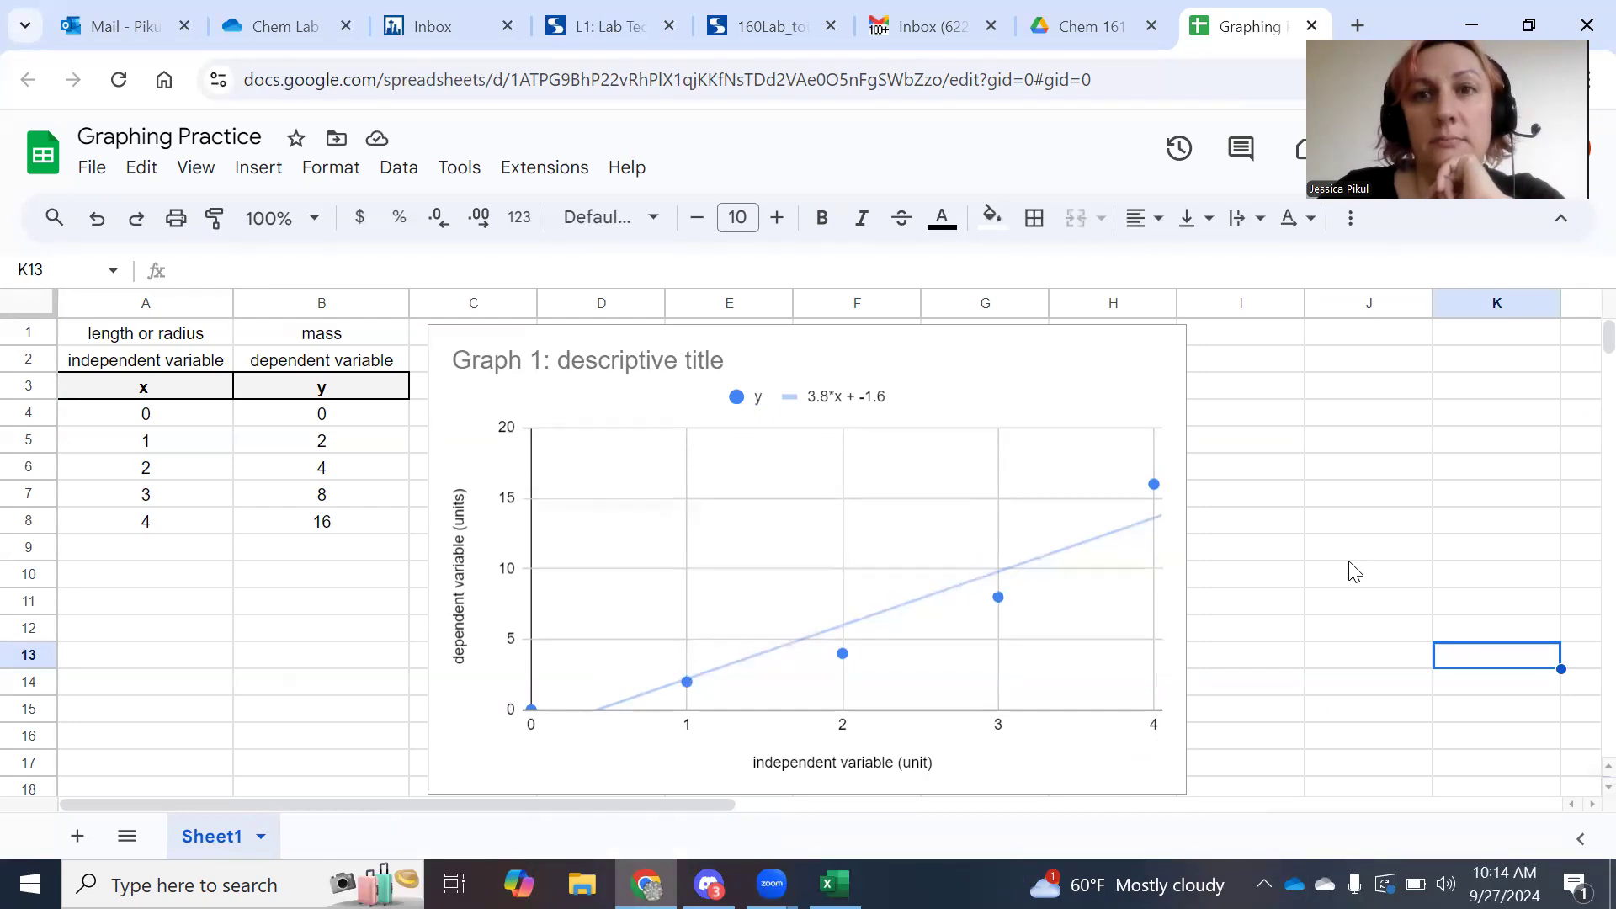
Select the x/y data table A1:B8 in Google Sheets.
left_click_drag(206, 332, 352, 517)
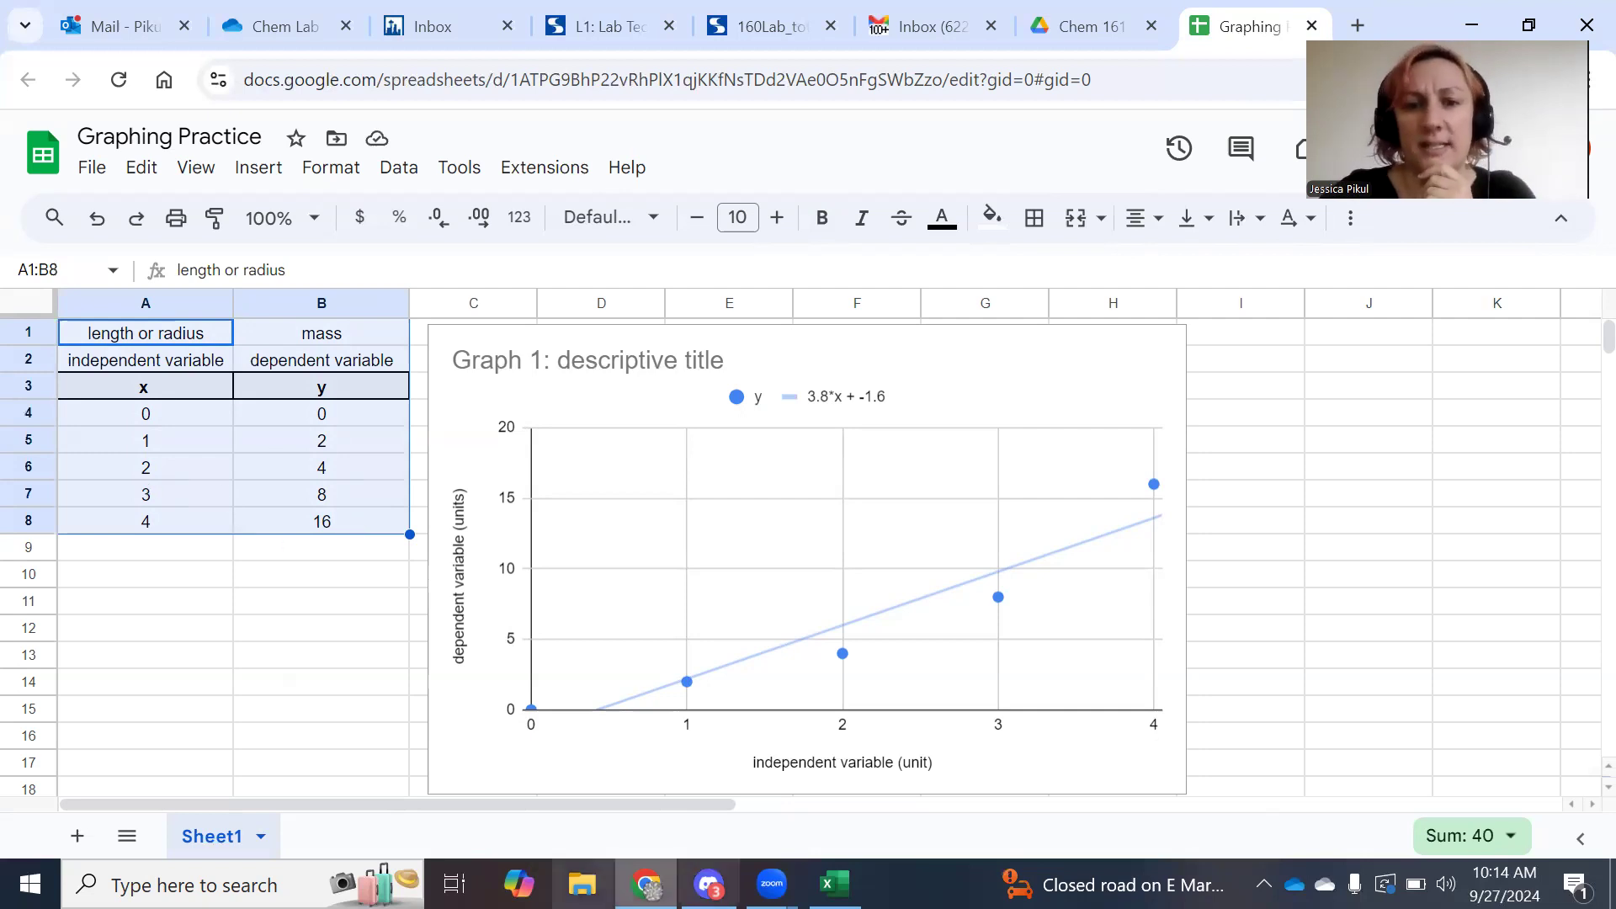
Paste into cell A1 of the Excel workbook and remove the wrongly pasted link.
left_click(835, 884)
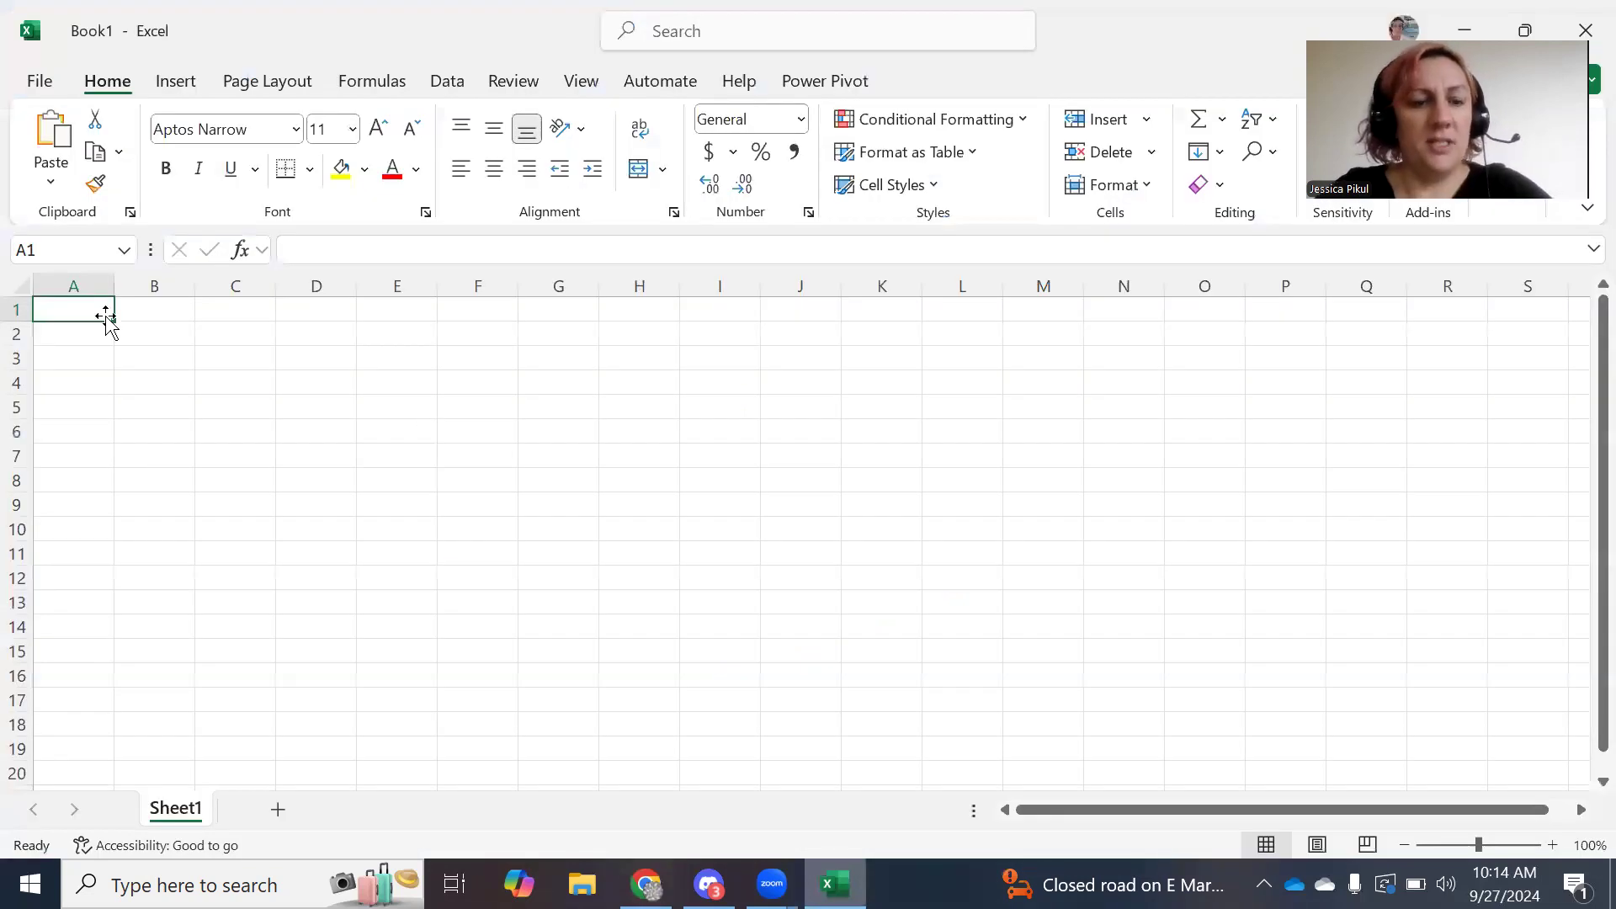
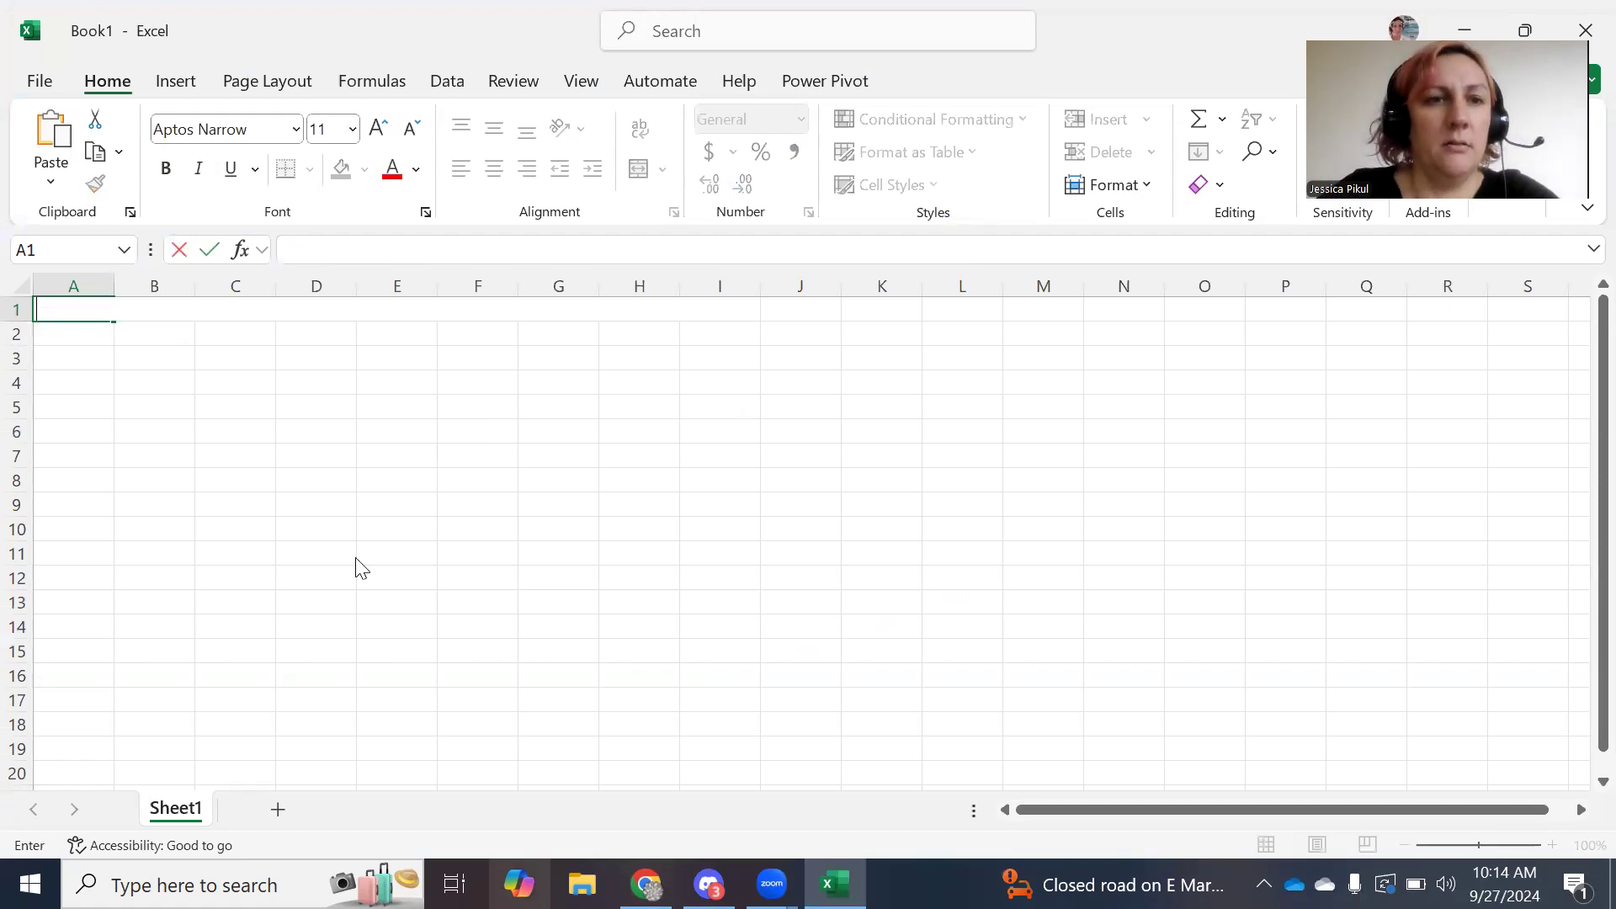
Copy A1:B8 from Google Sheets, paste it into Excel, then delete the badly pasted cells.
key("alt+Tab")
right_click(131, 453)
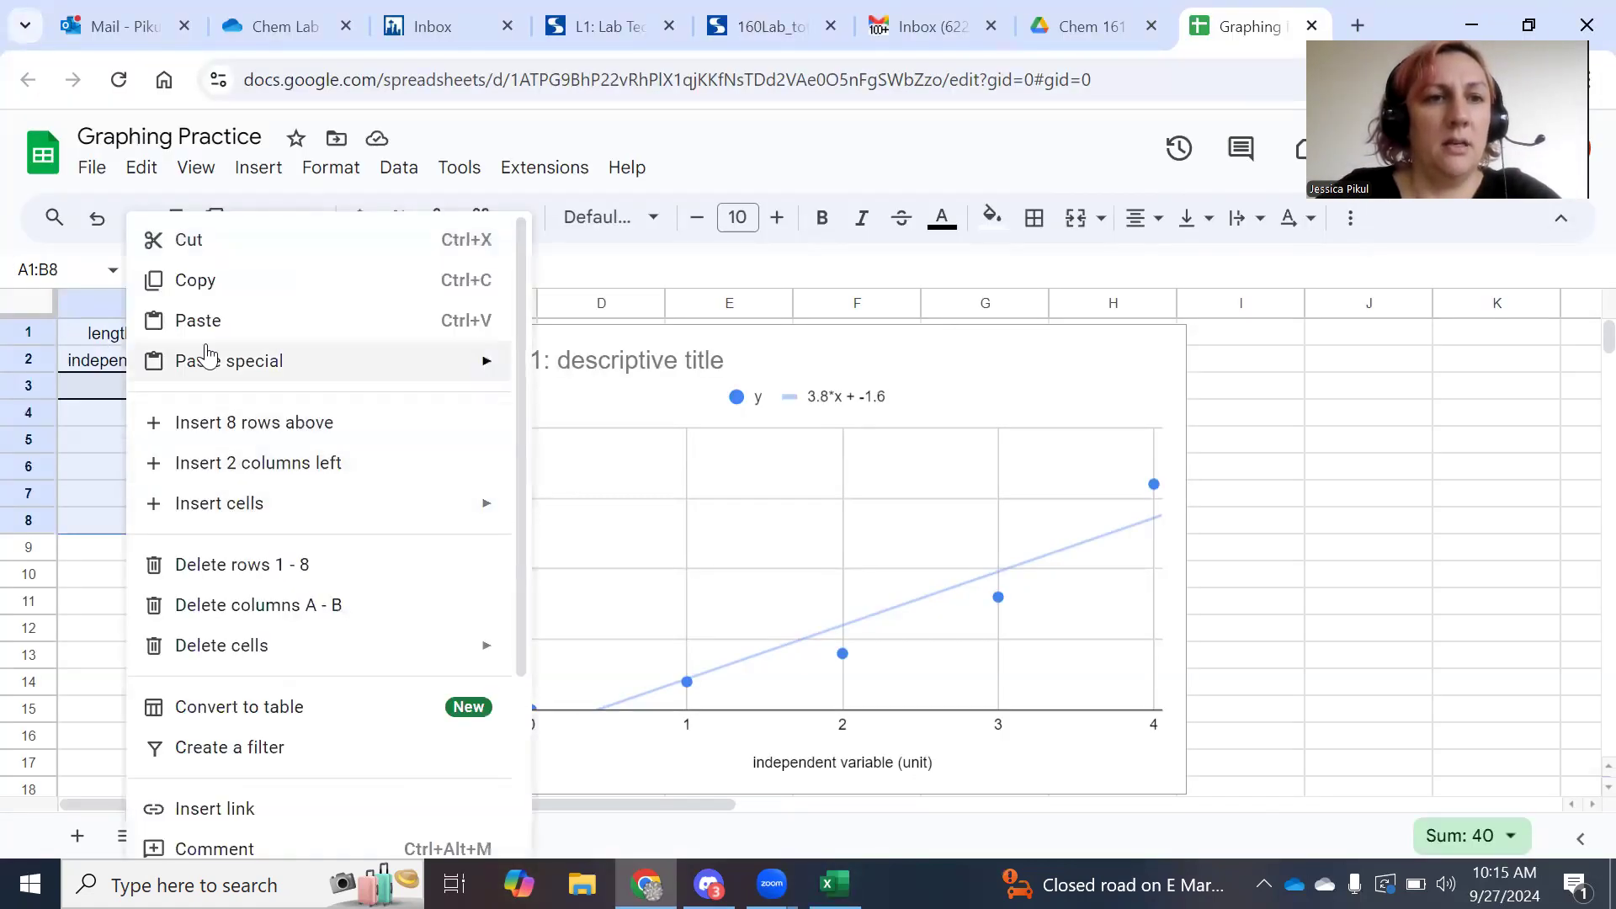
left_click(223, 283)
left_click(835, 884)
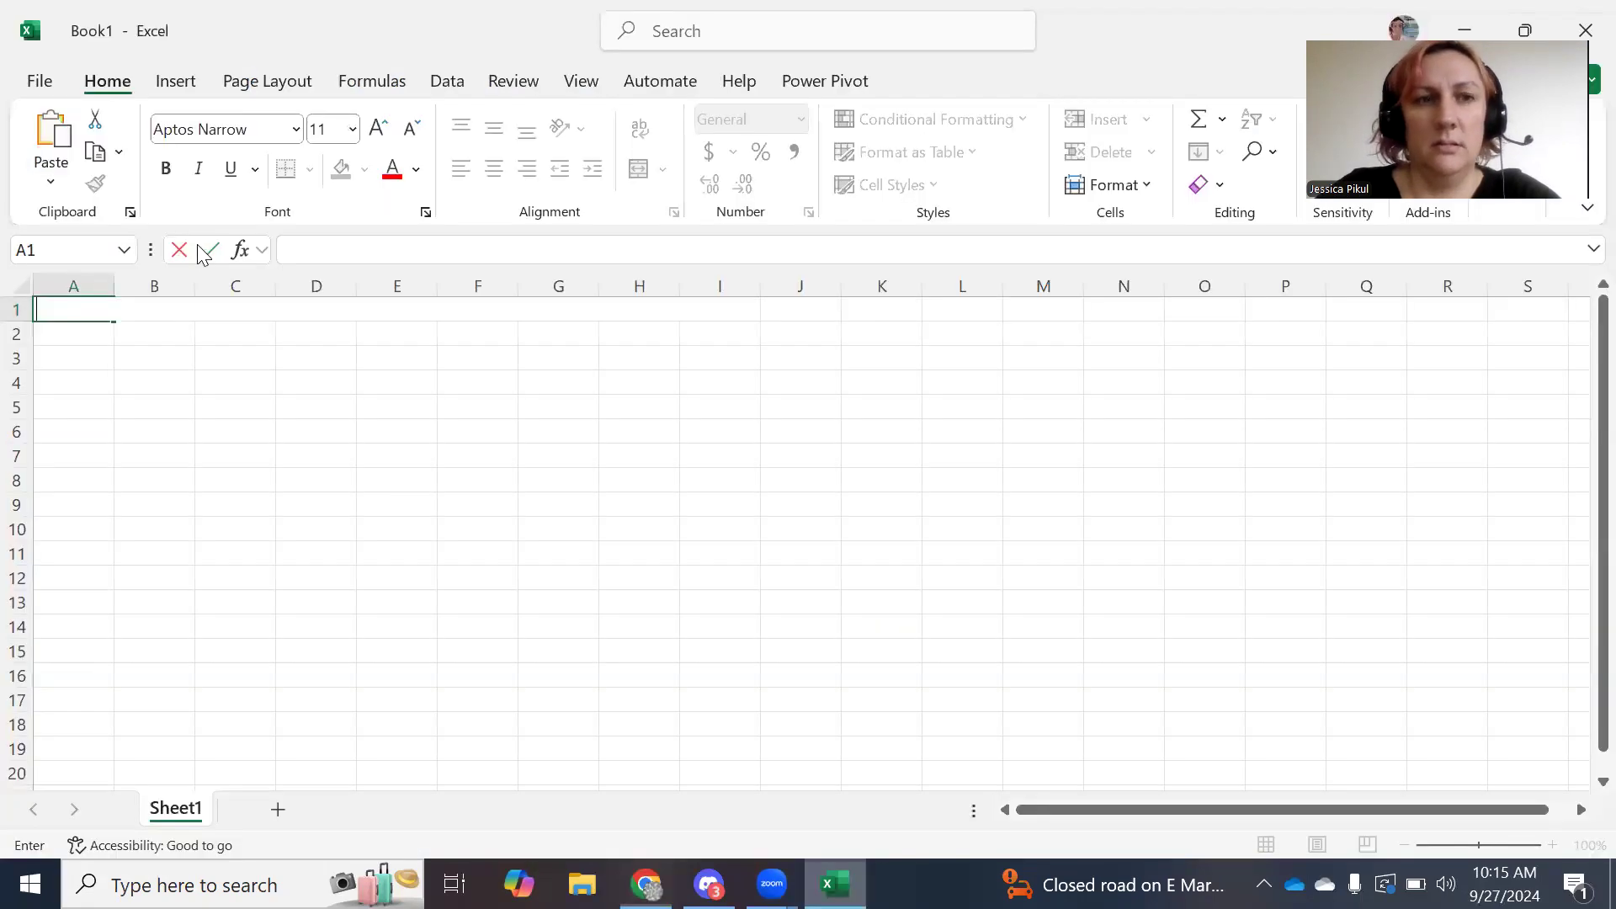
key("ctrl+v")
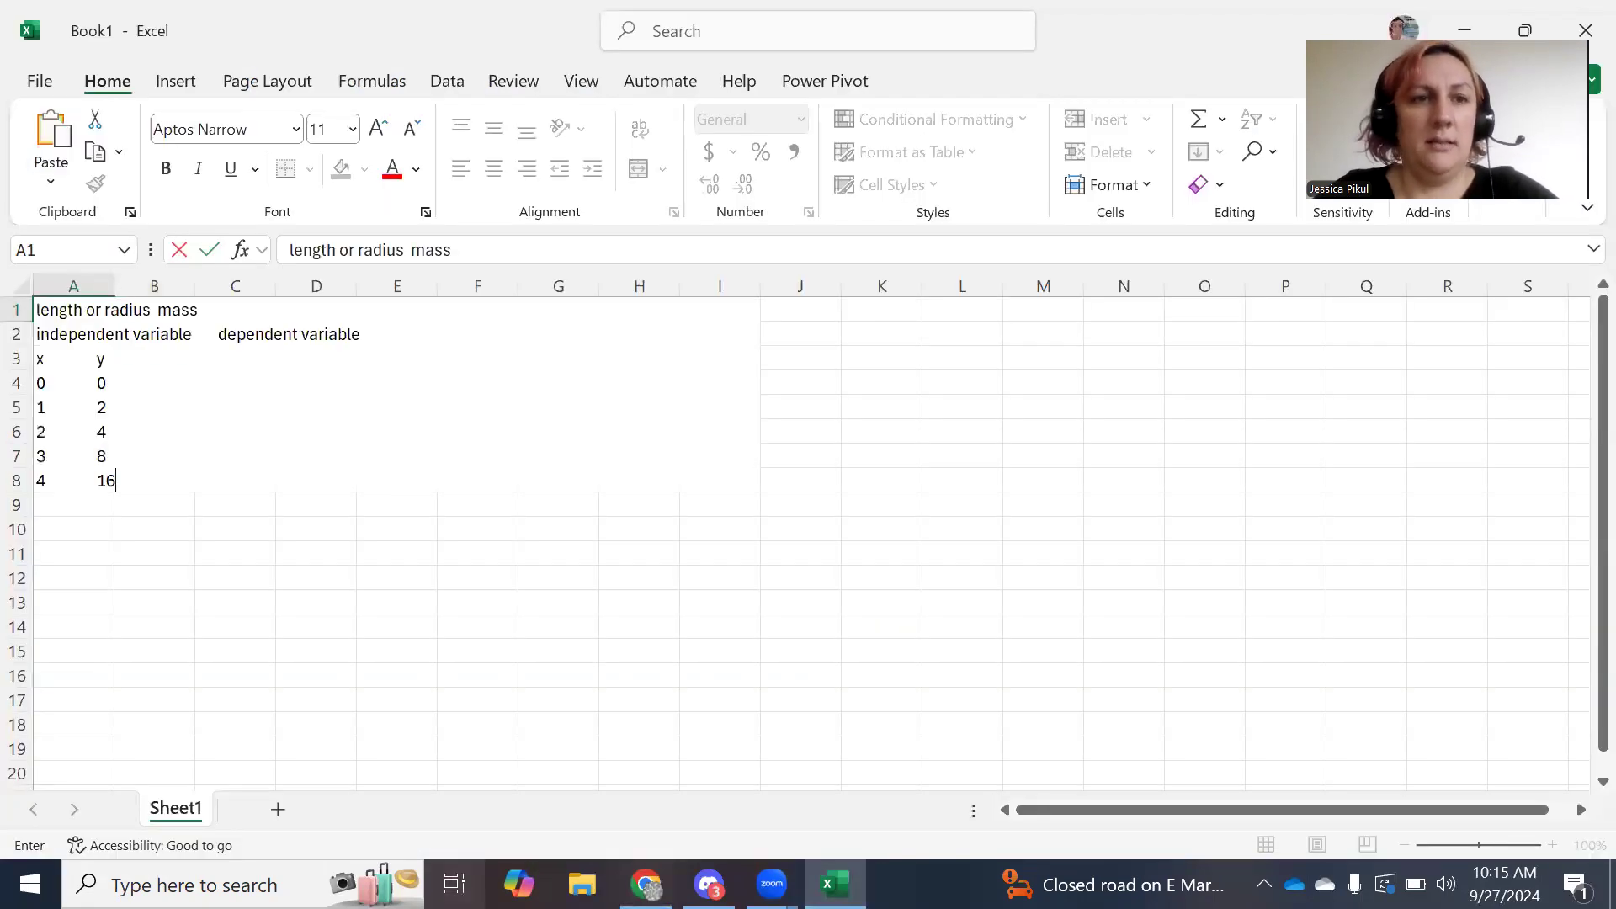
left_click(417, 711)
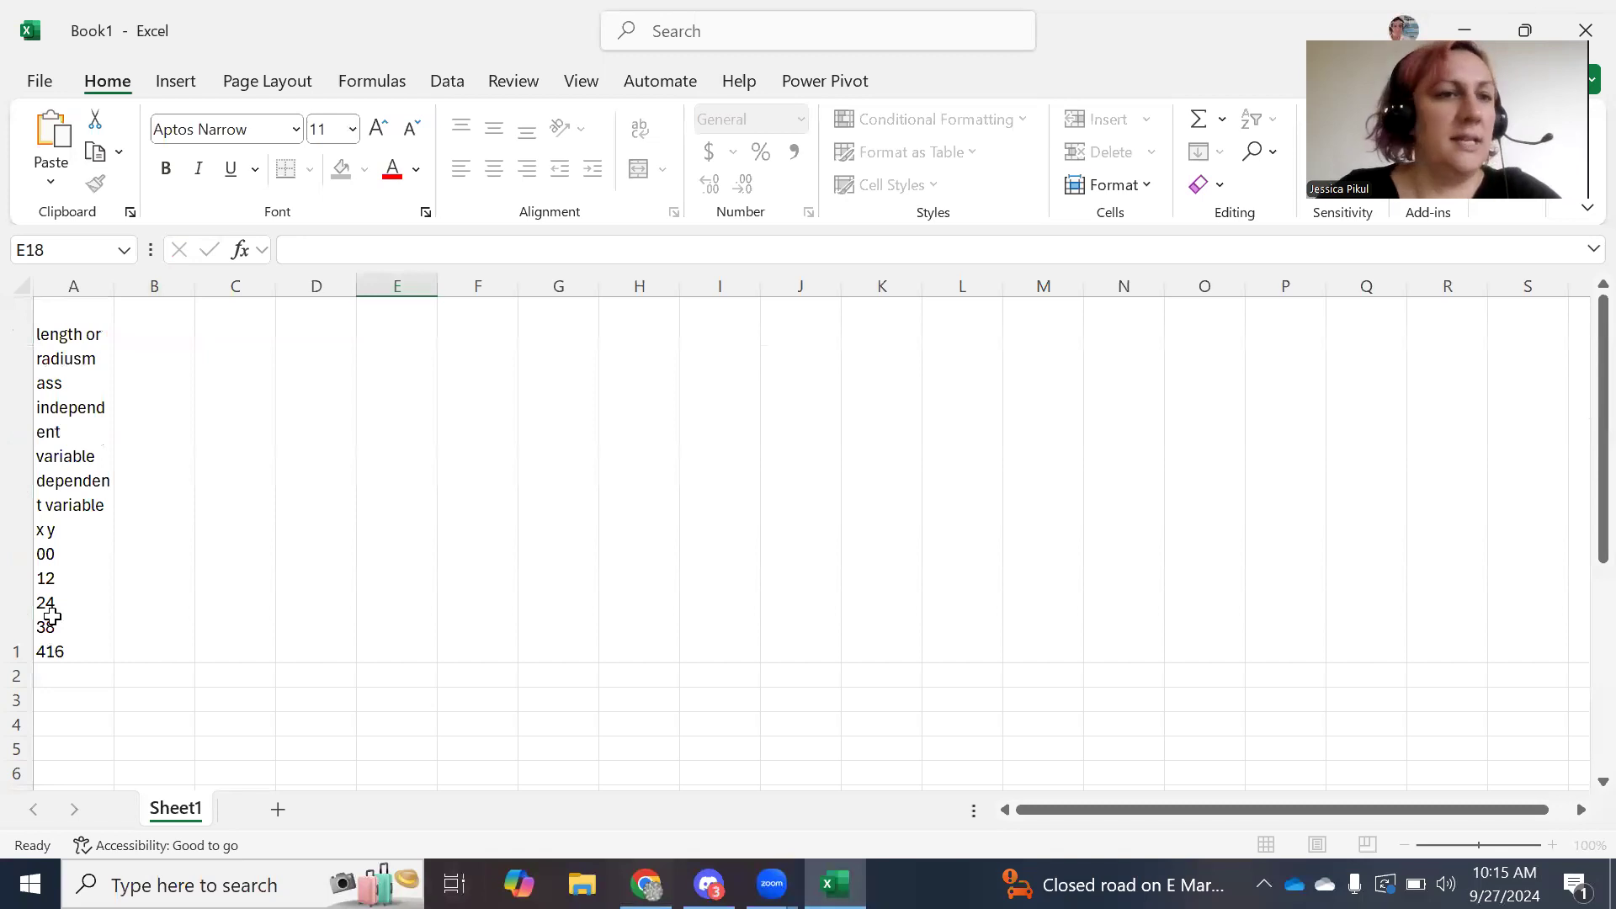
left_click(84, 553)
key("BackSpace")
Enter the labels x and y in A2 and B2.
left_click(291, 763)
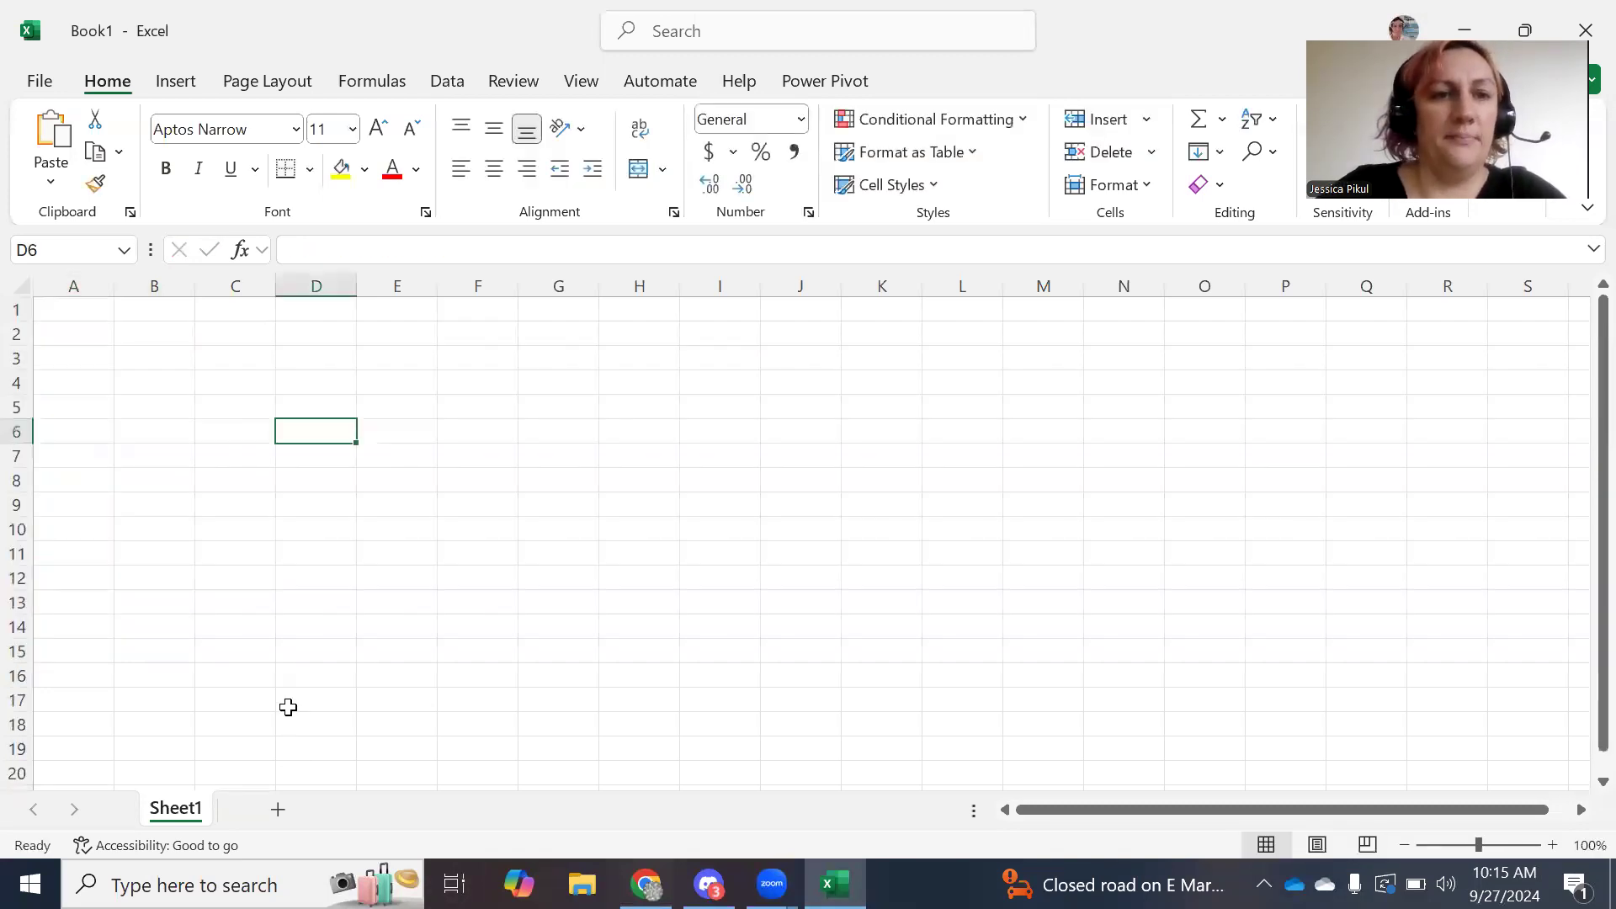
left_click(71, 313)
key("Down")
type("x")
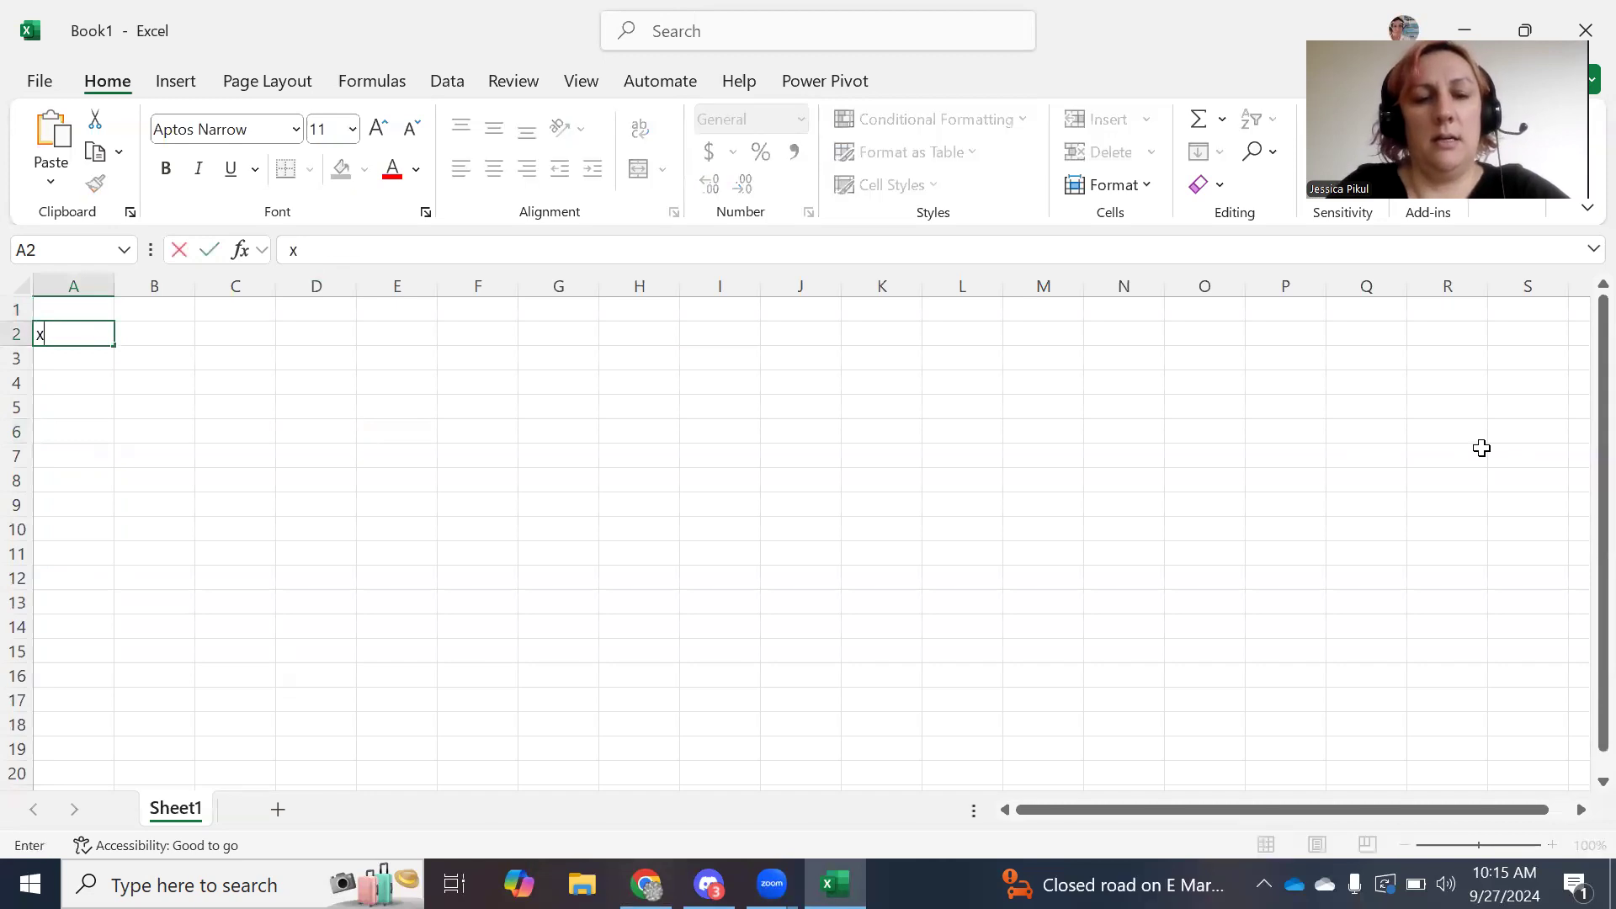
key("Tab")
type("y")
key("Return")
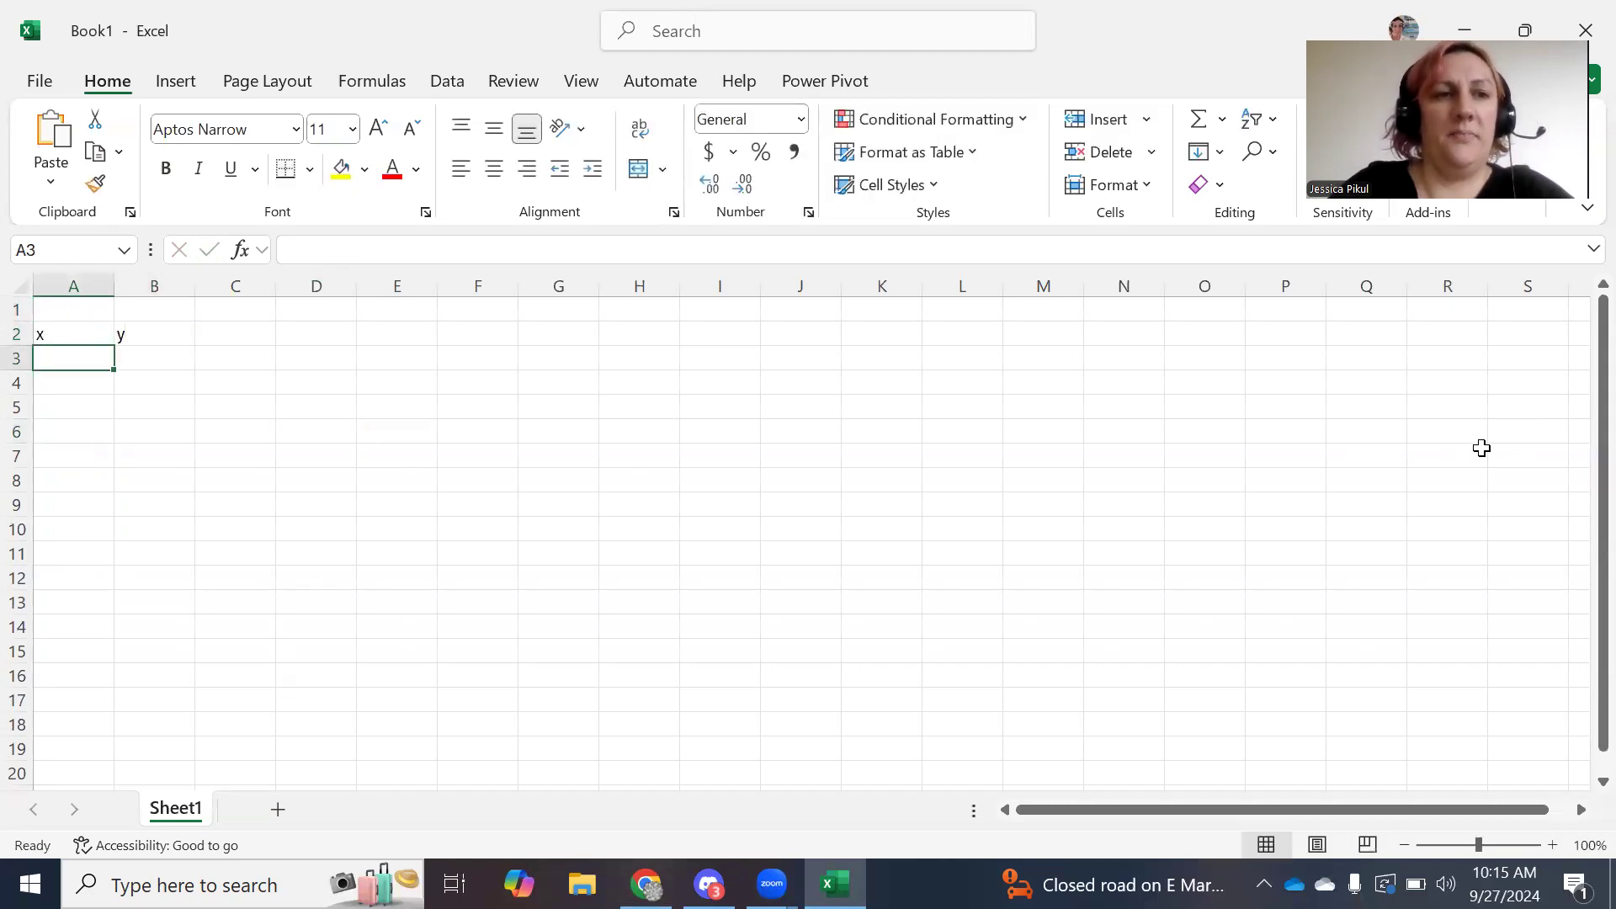
Widen columns A:B and type the headings independent and dependent in A1:B1.
left_click(103, 310)
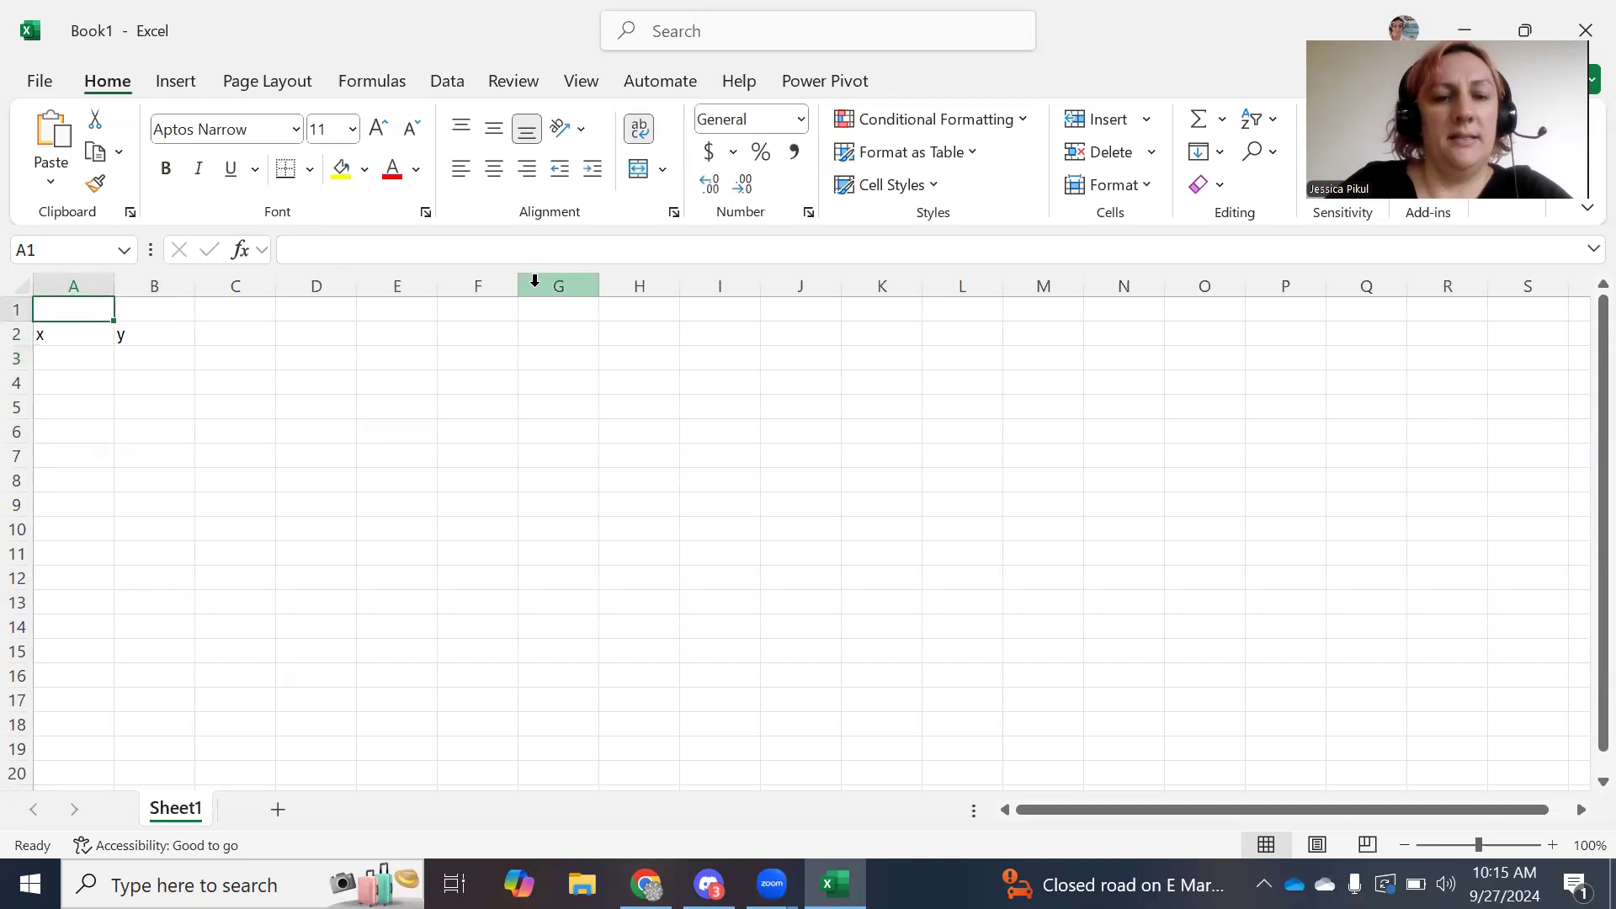
left_click_drag(67, 284, 198, 289)
left_click(130, 311)
type("independent")
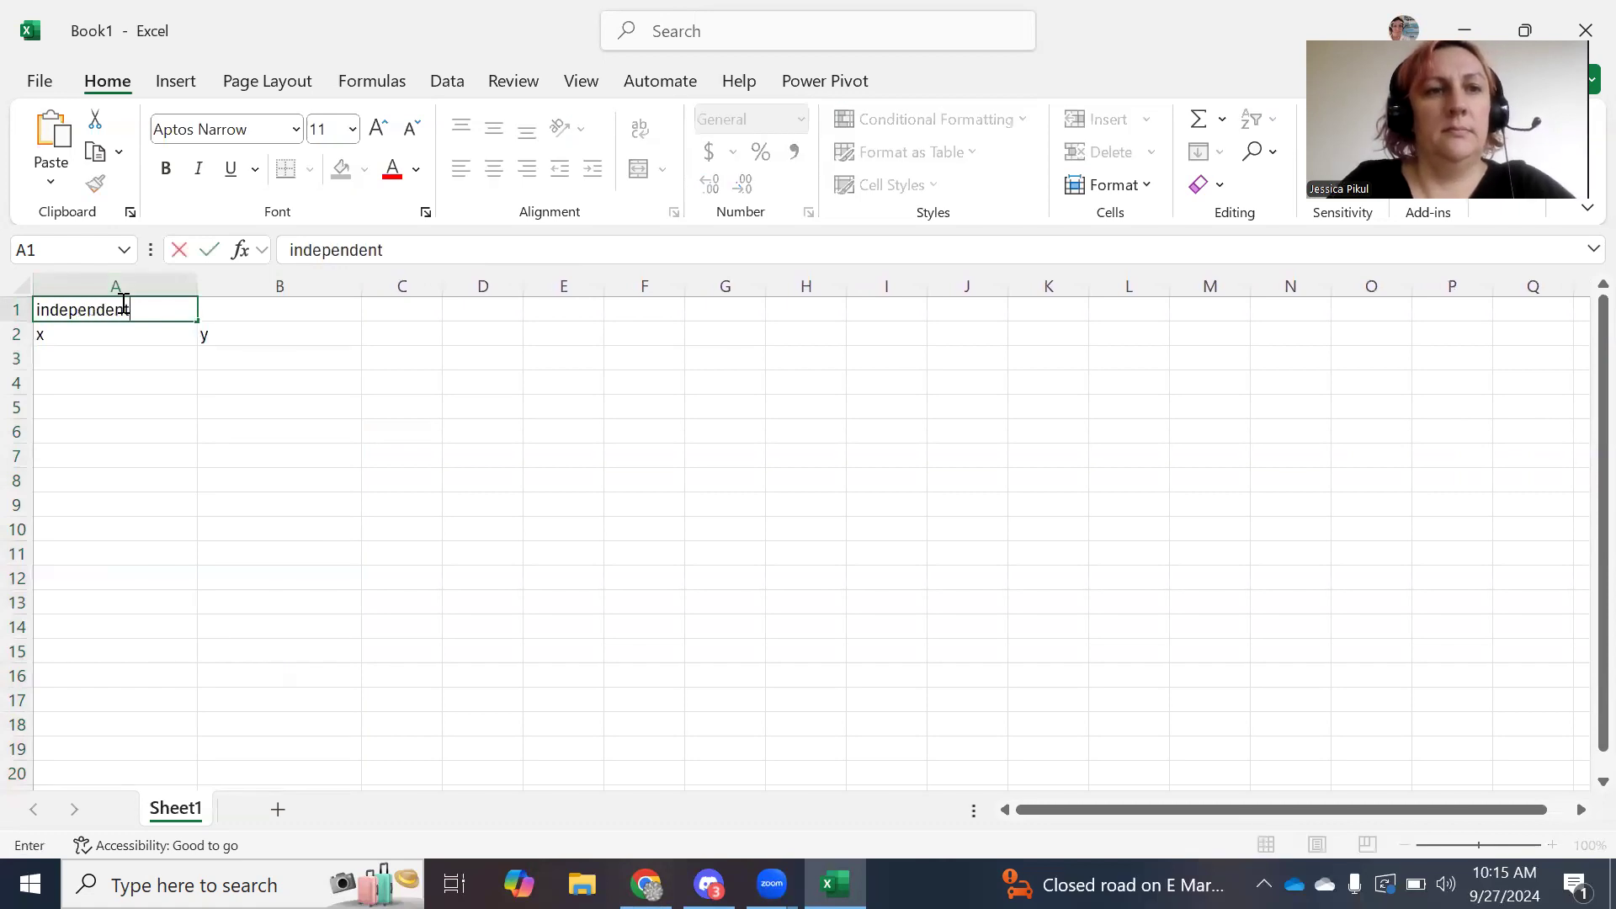
key("Tab")
type("depe")
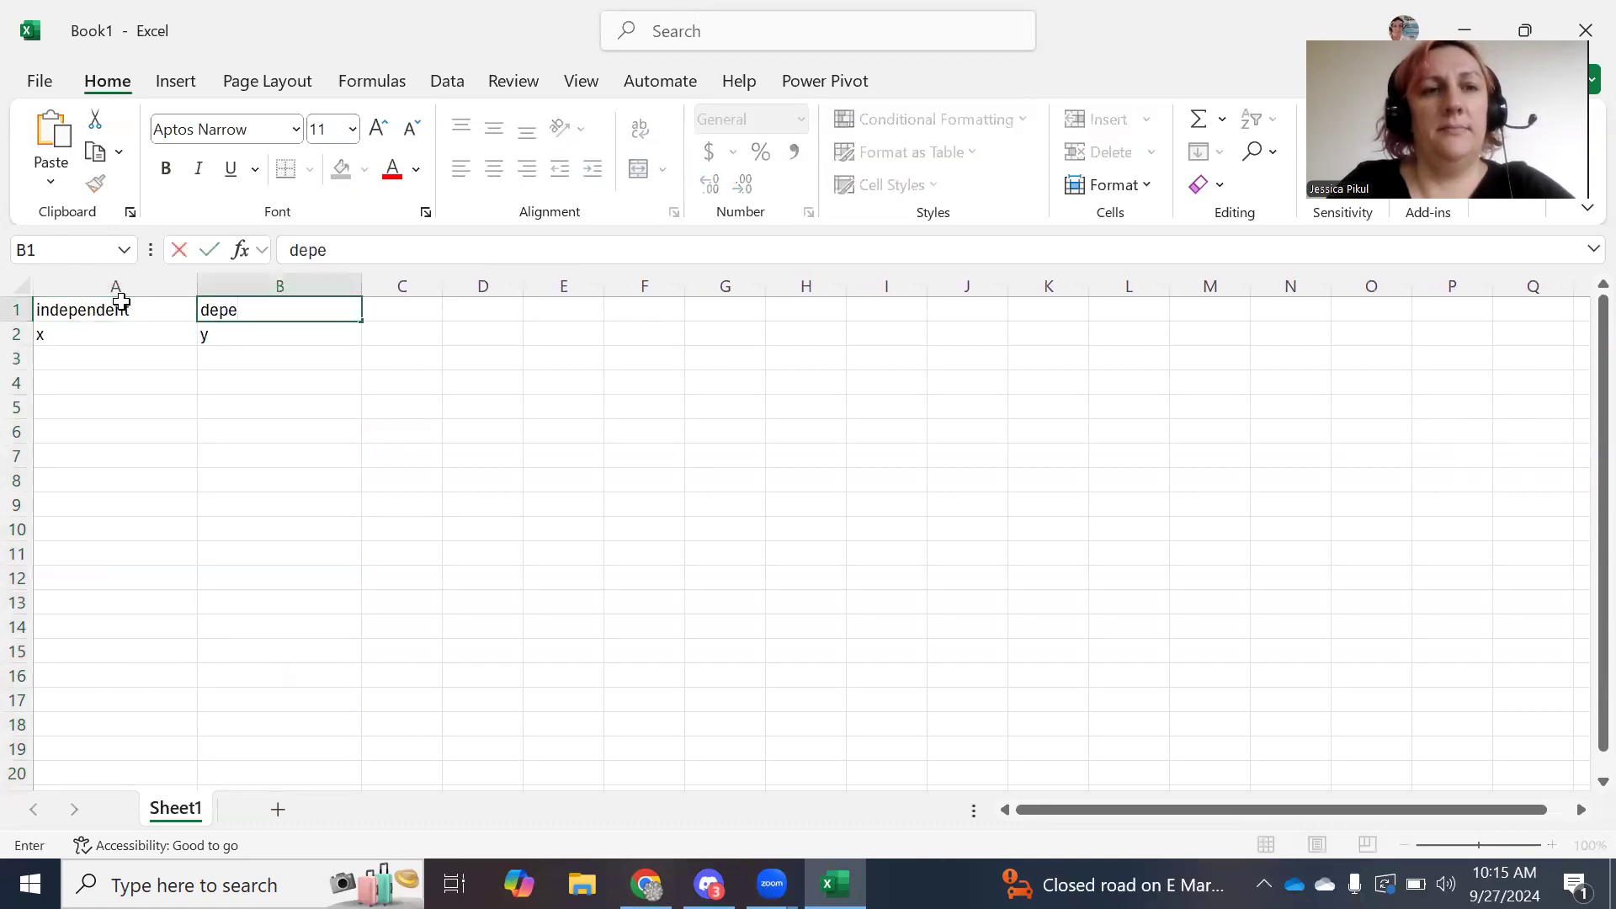
type("ndent")
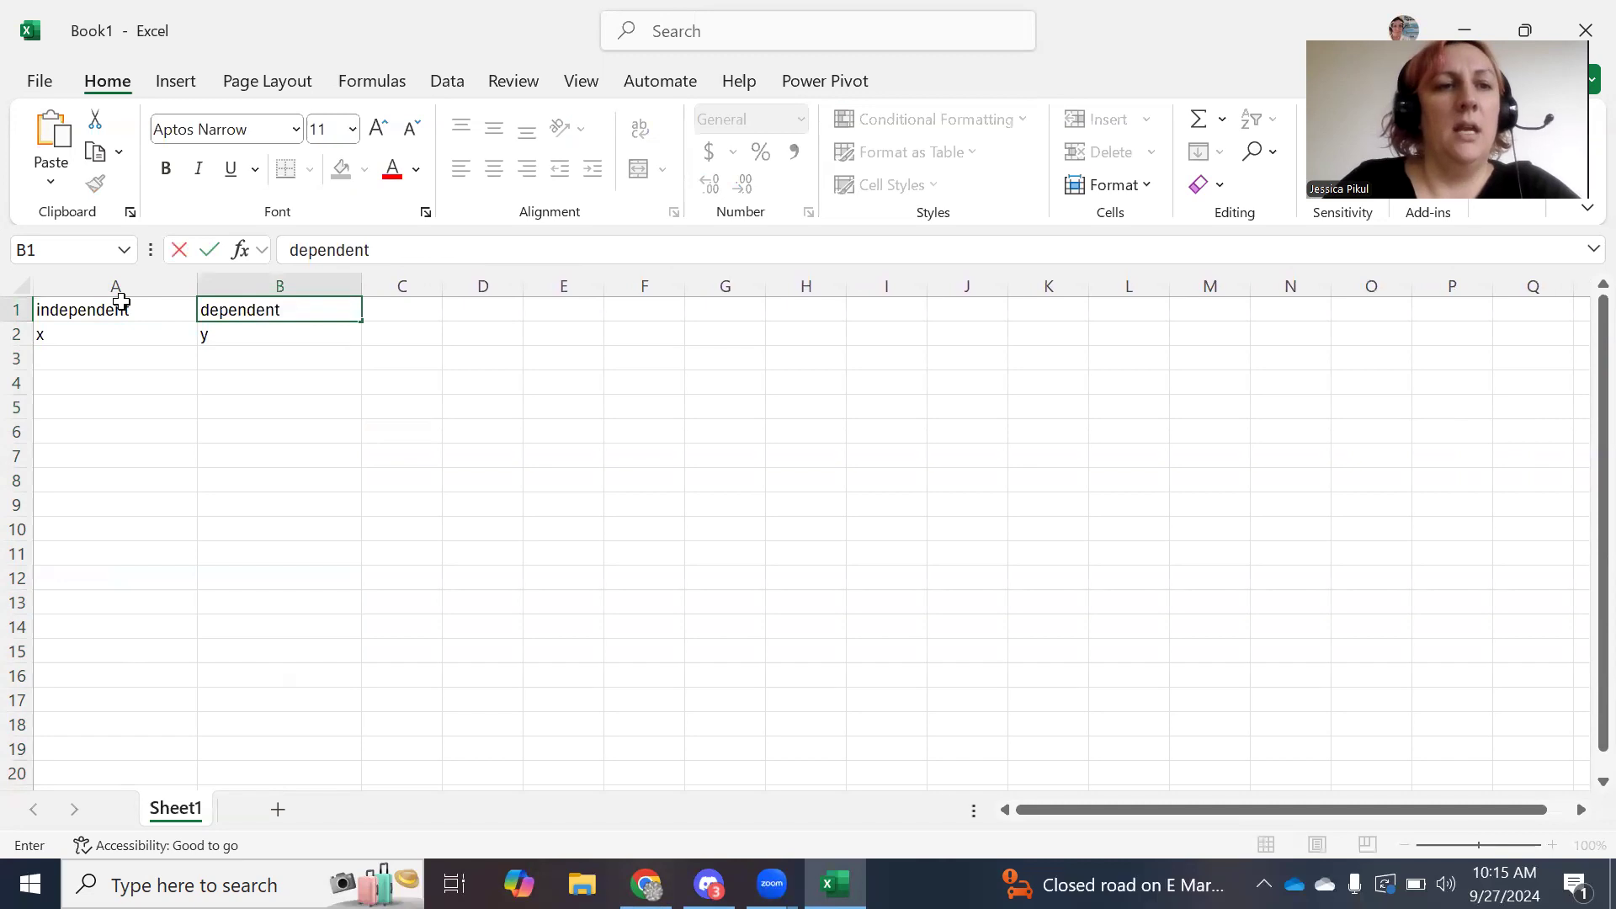
Enter x values 0, 1, 2, 3, 4 in A3:A7 and 0 in B3.
left_click(126, 357)
type("0")
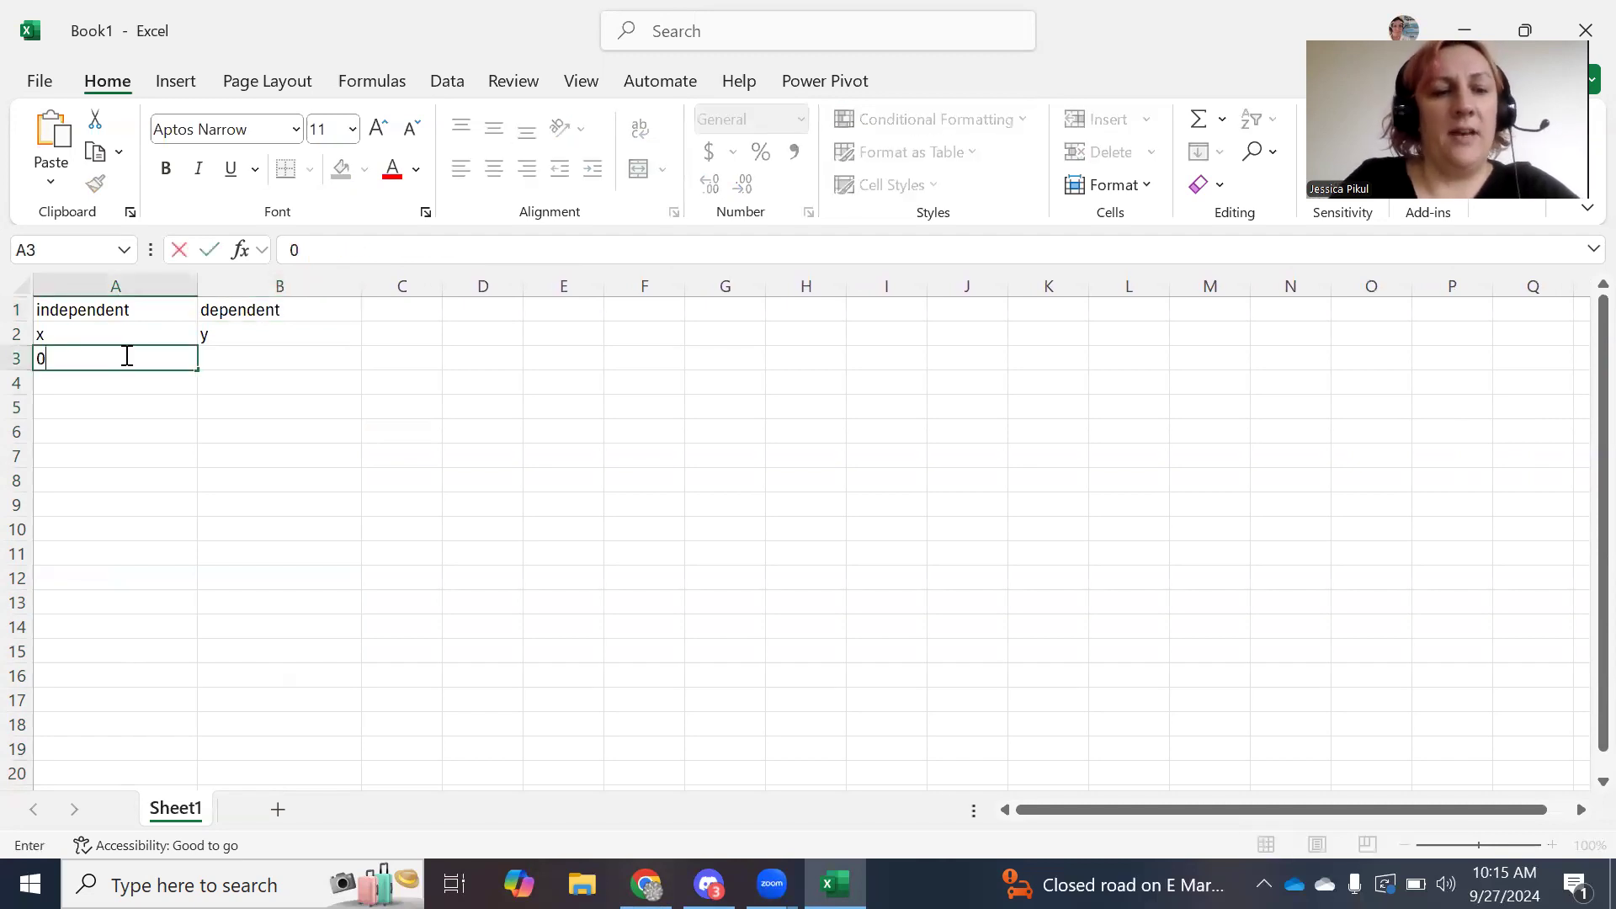
key("Tab")
type("0")
key("Tab")
key("Return")
type("1")
key("Return")
type("2")
key("Return")
type("3")
key("Return")
type("4")
key("Return")
Enter y values 2, 4, 8, 16 in B4:B7, then select the table rows A2:B7.
left_click(324, 376)
type("2")
key("Return")
type("4")
key("Return")
type("8")
key("Return")
type("16")
key("Return")
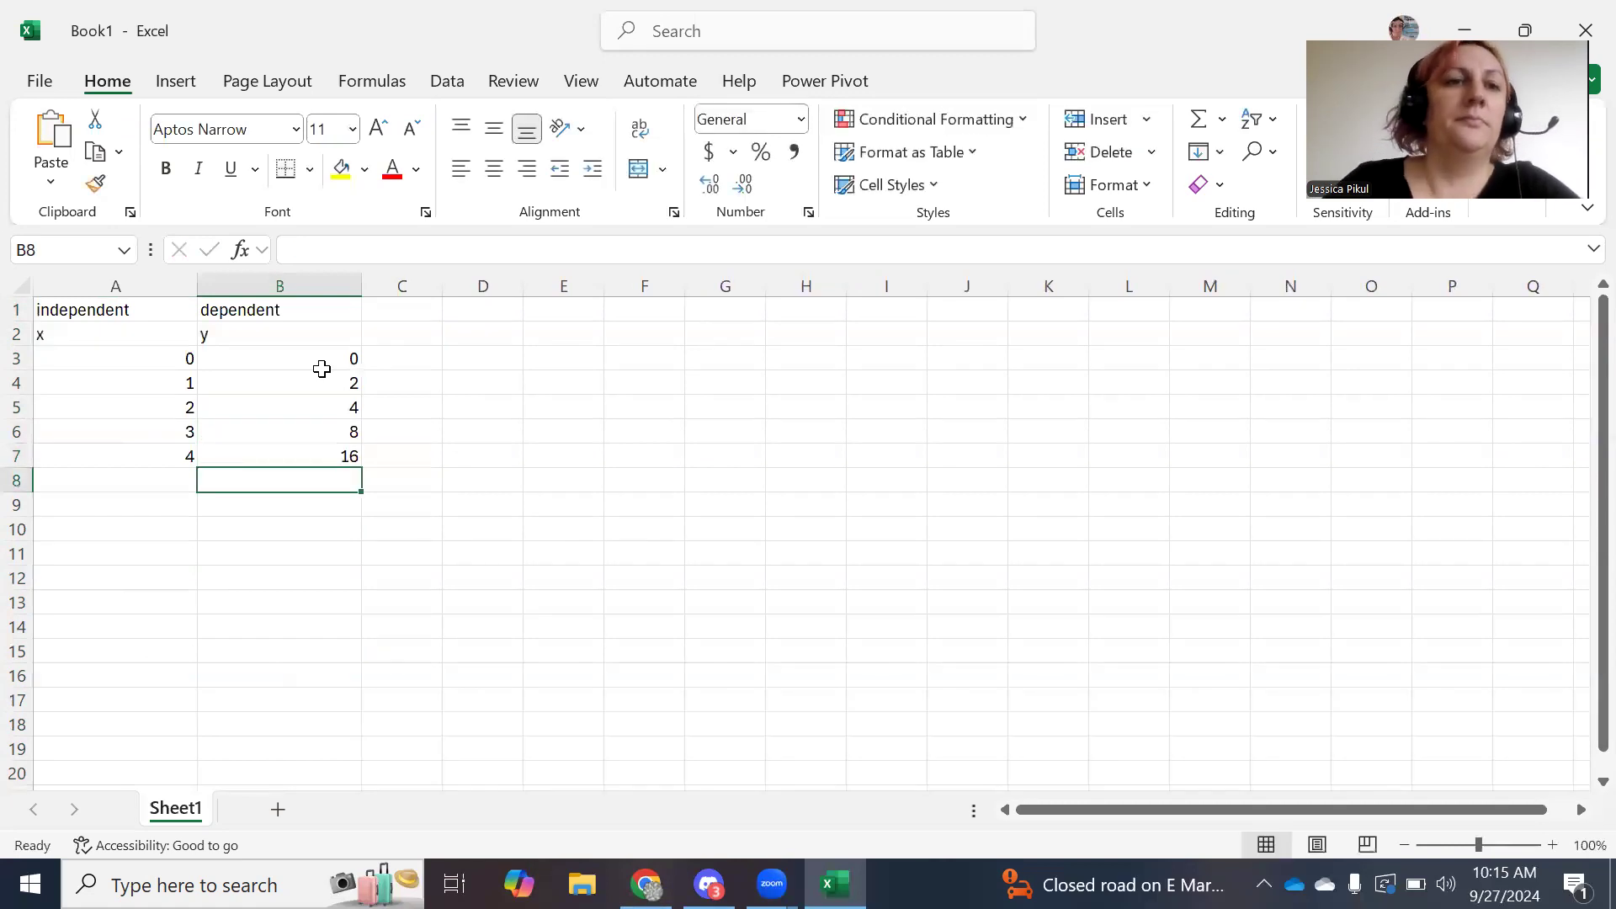
left_click(455, 598)
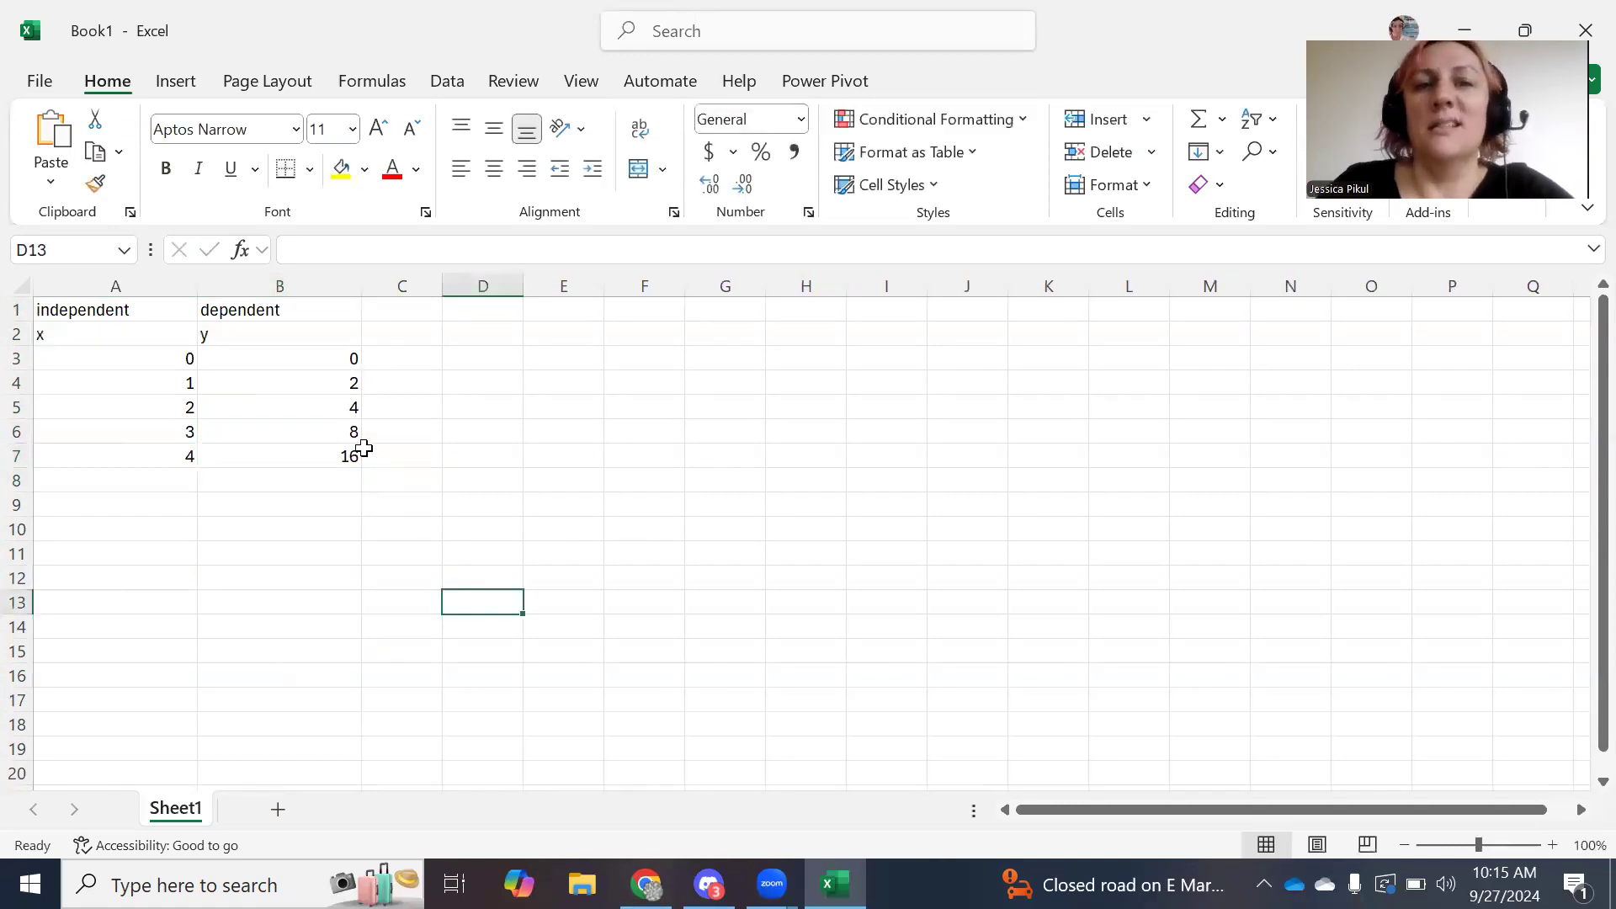
left_click_drag(354, 452, 48, 330)
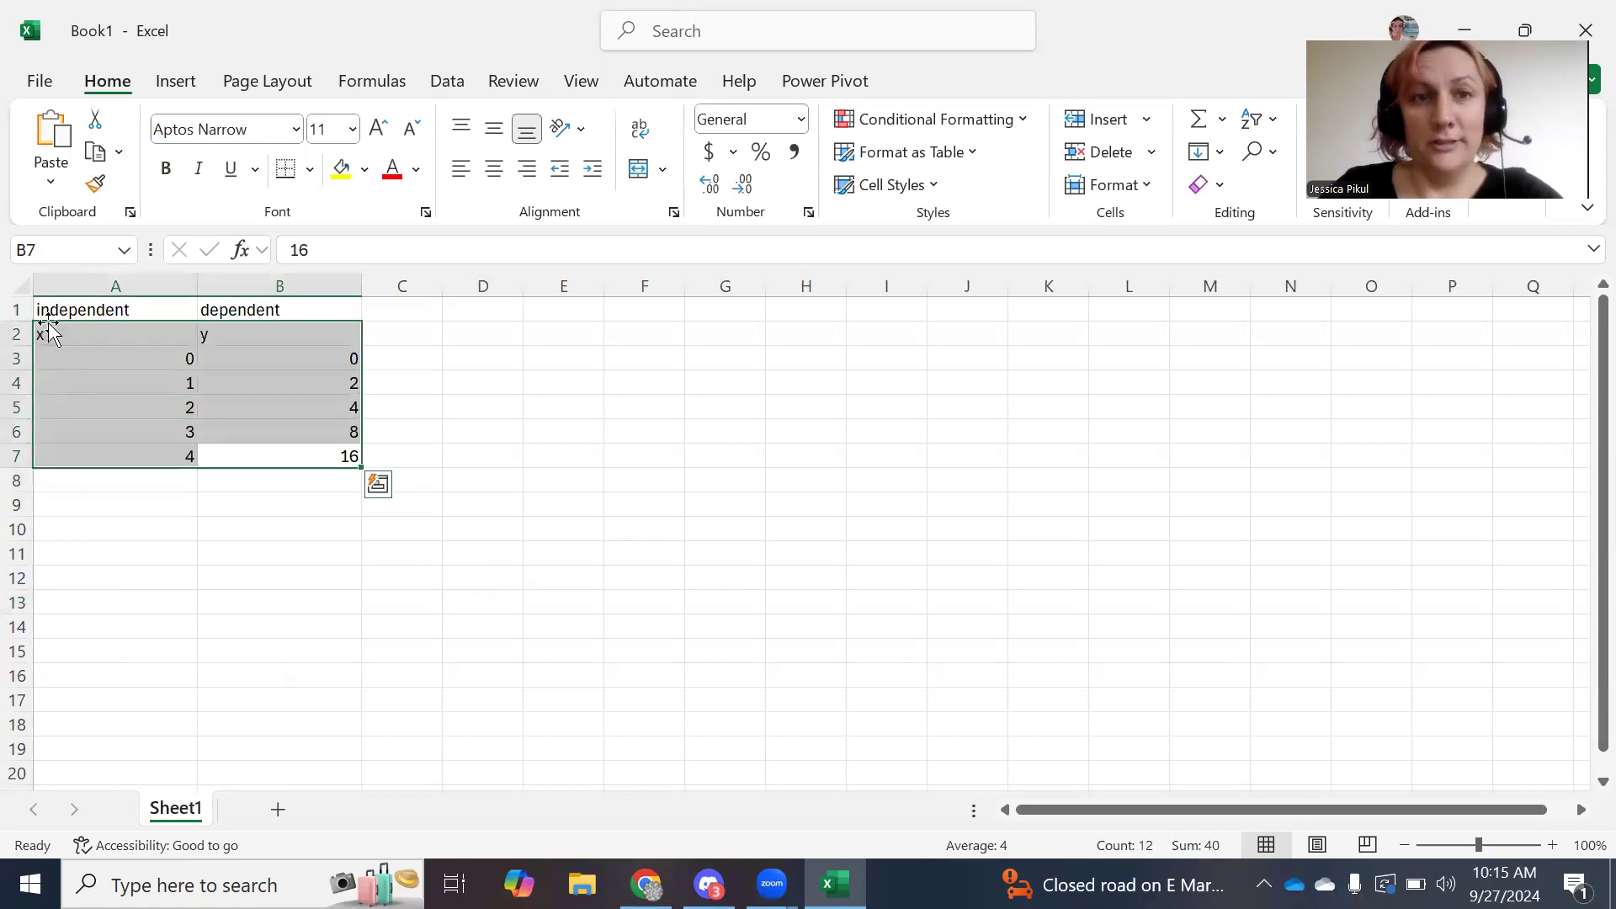
Centre the selected table data vertically and horizontally.
left_click(494, 128)
left_click(493, 169)
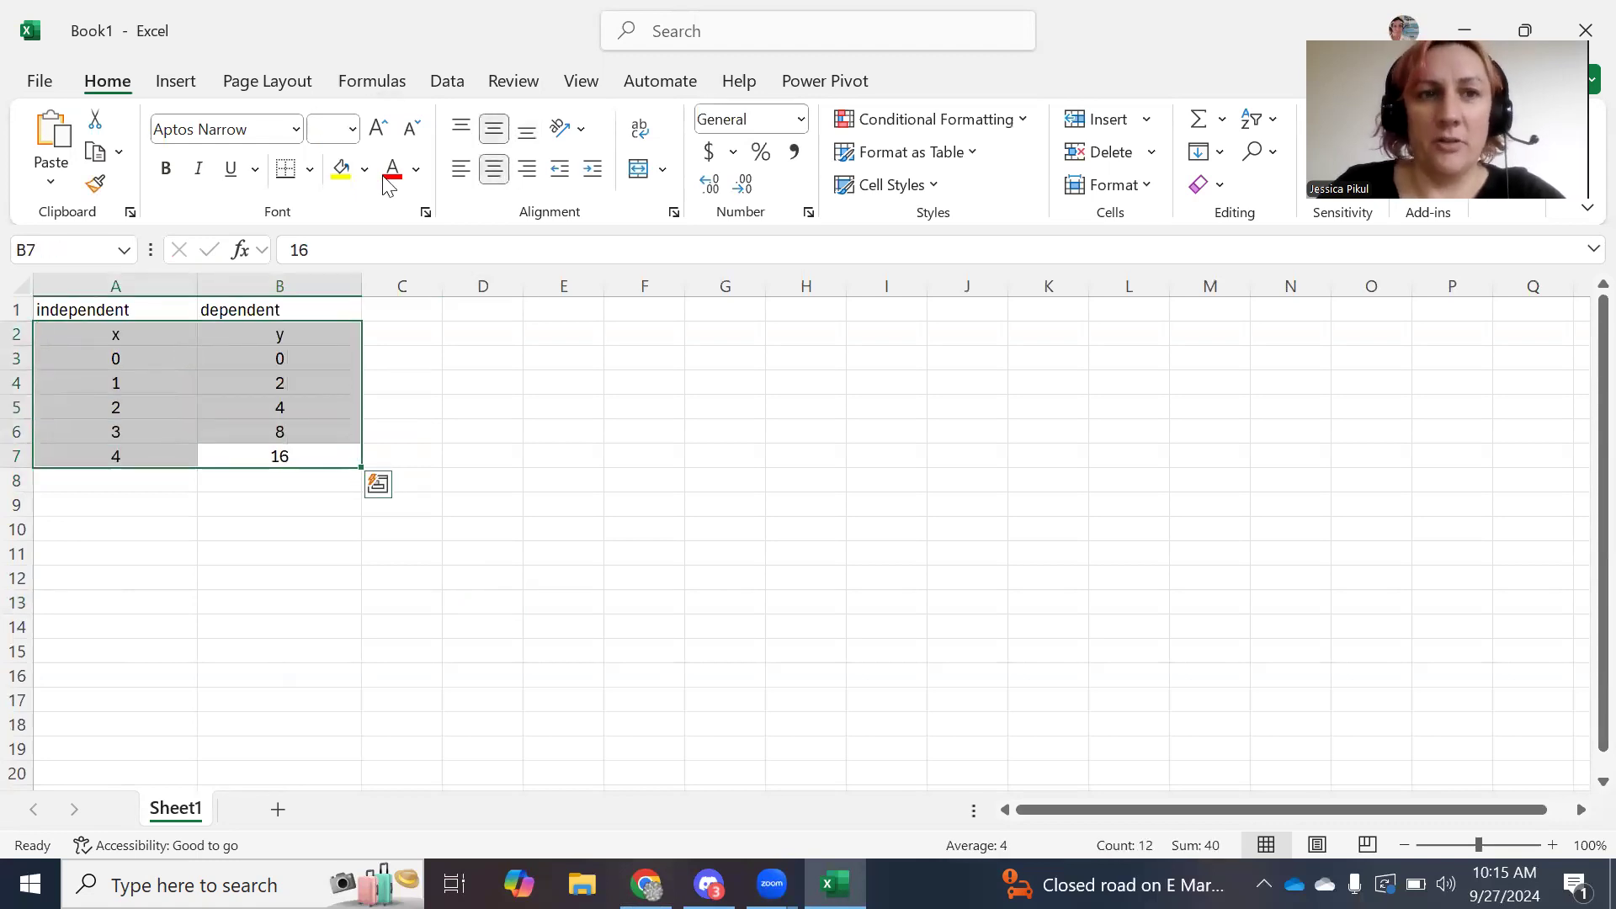
left_click(519, 578)
Make the A1:B1 headings bold and centred, and bold the x/y labels in A2:B2.
left_click_drag(84, 310, 221, 312)
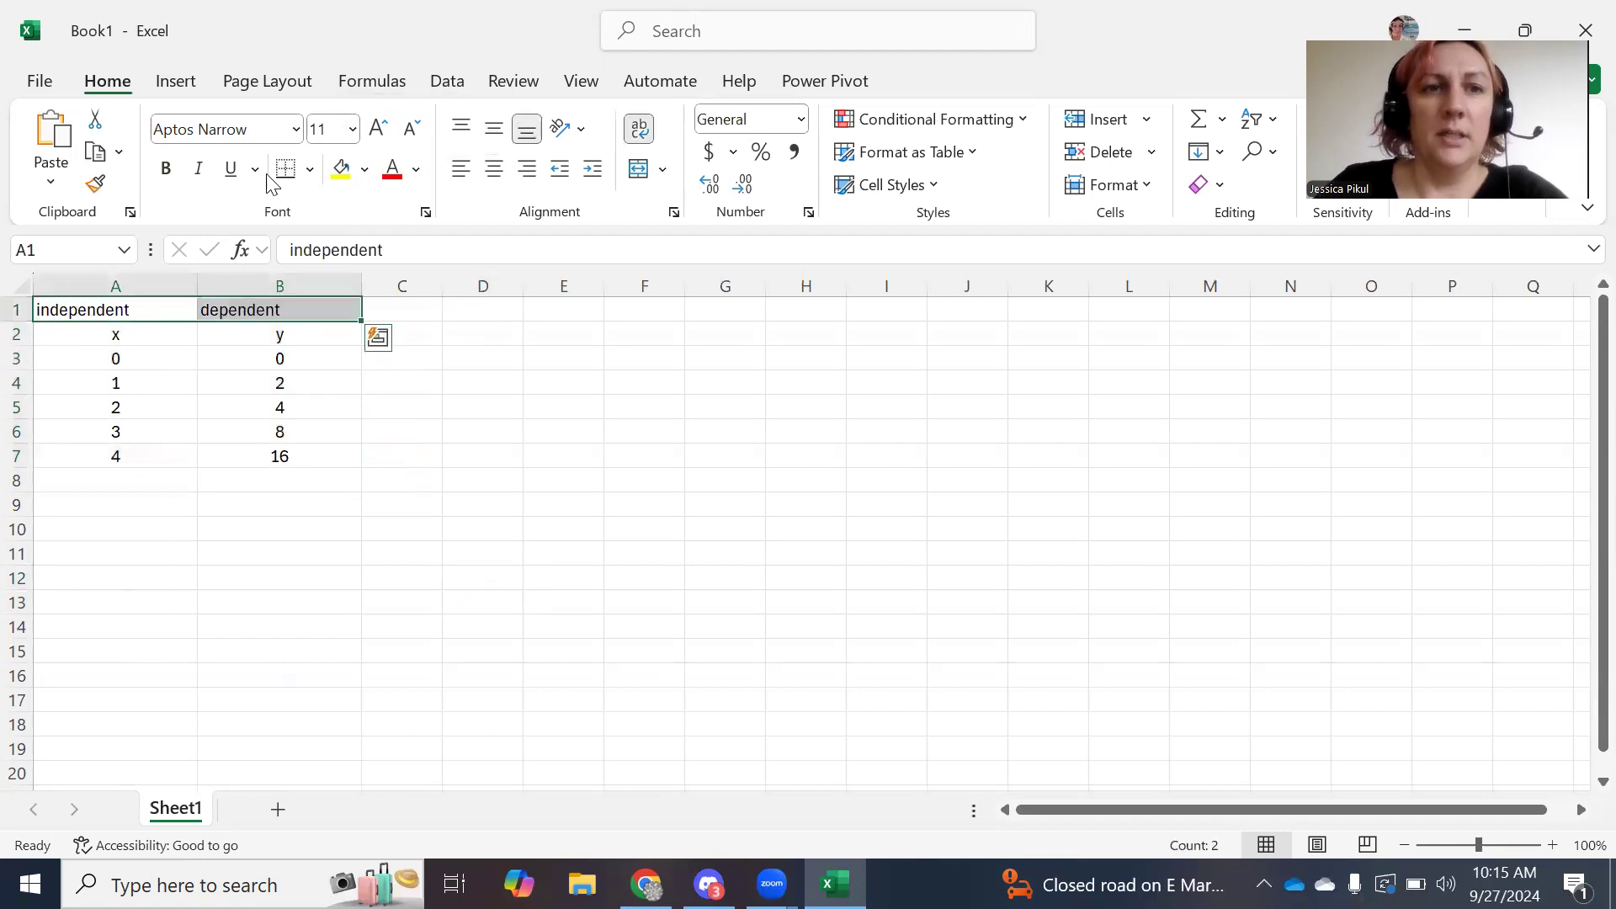
left_click(166, 168)
left_click(494, 128)
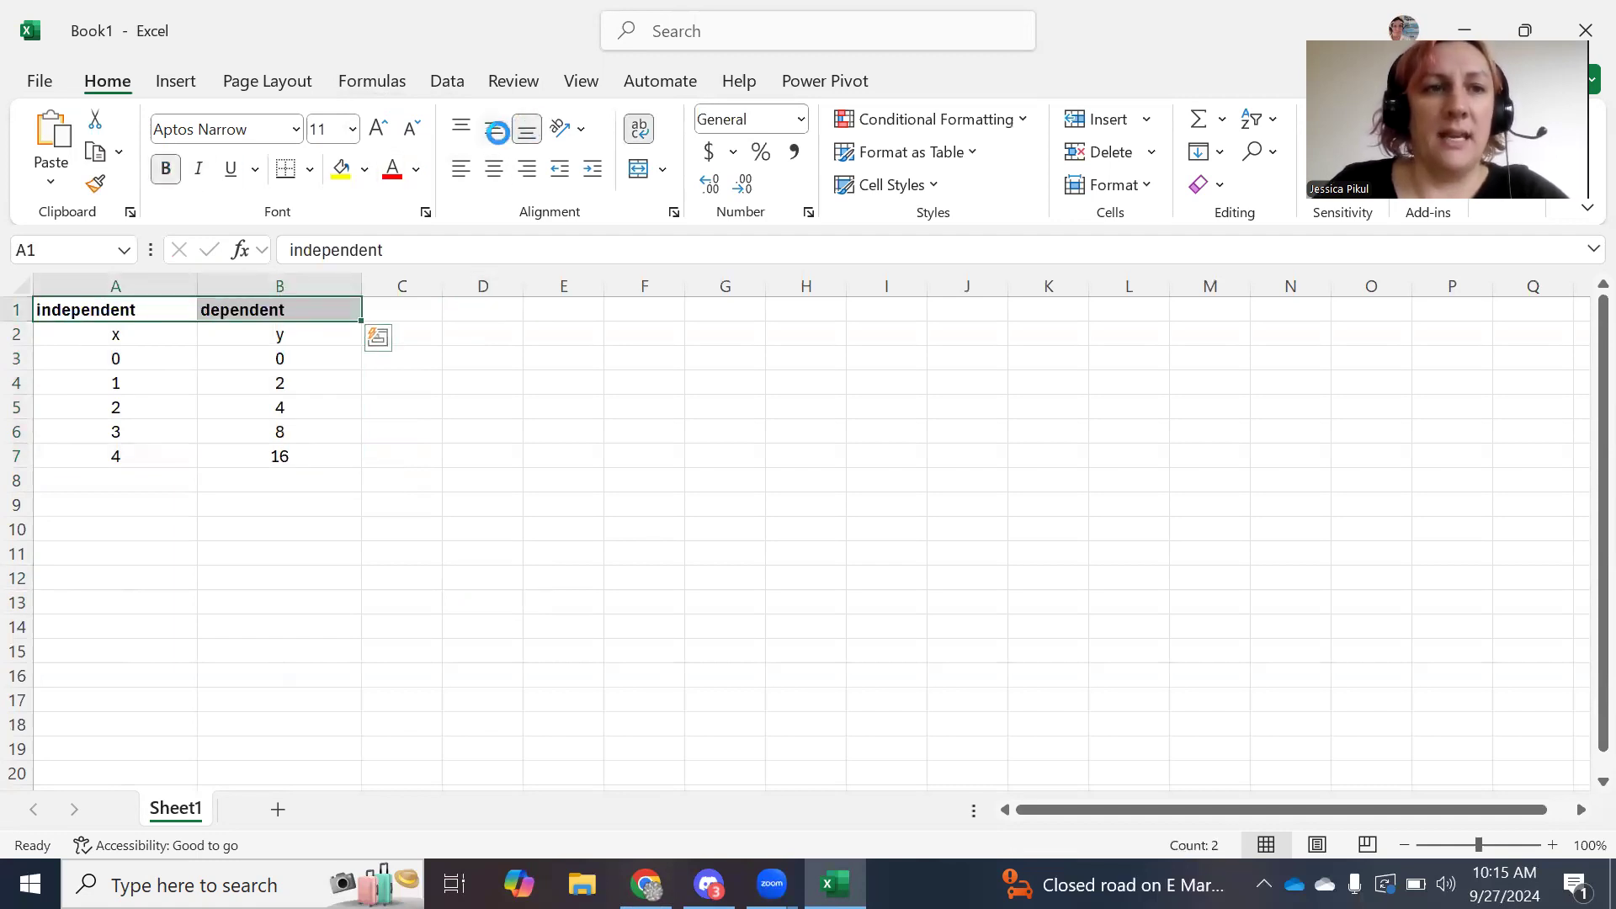
left_click(481, 165)
left_click(551, 358)
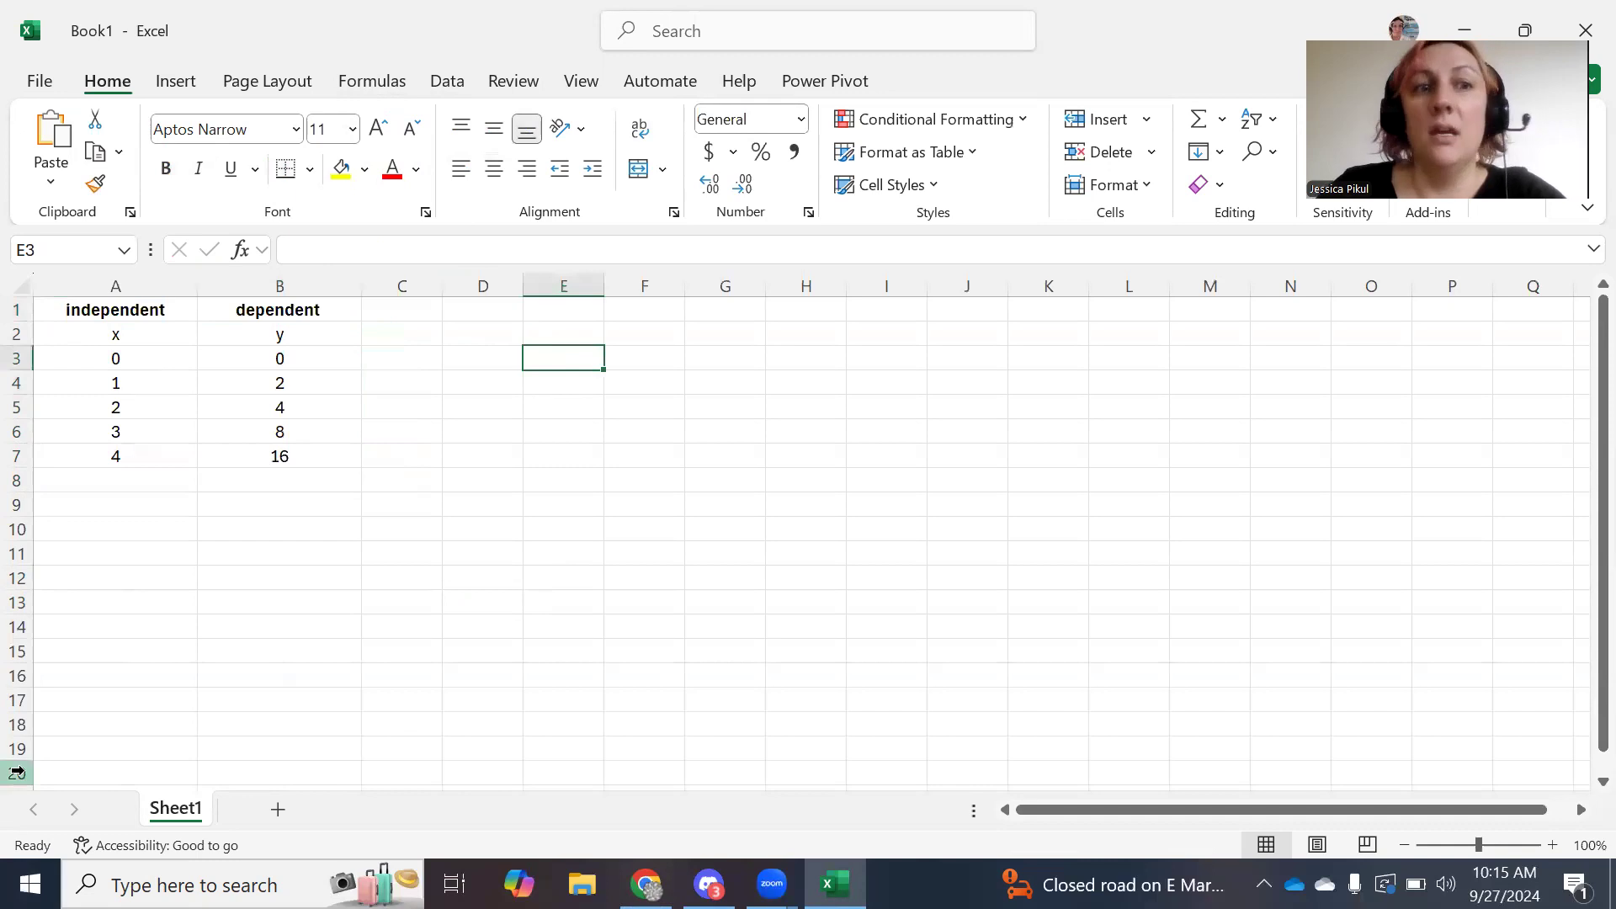
left_click_drag(90, 337, 236, 332)
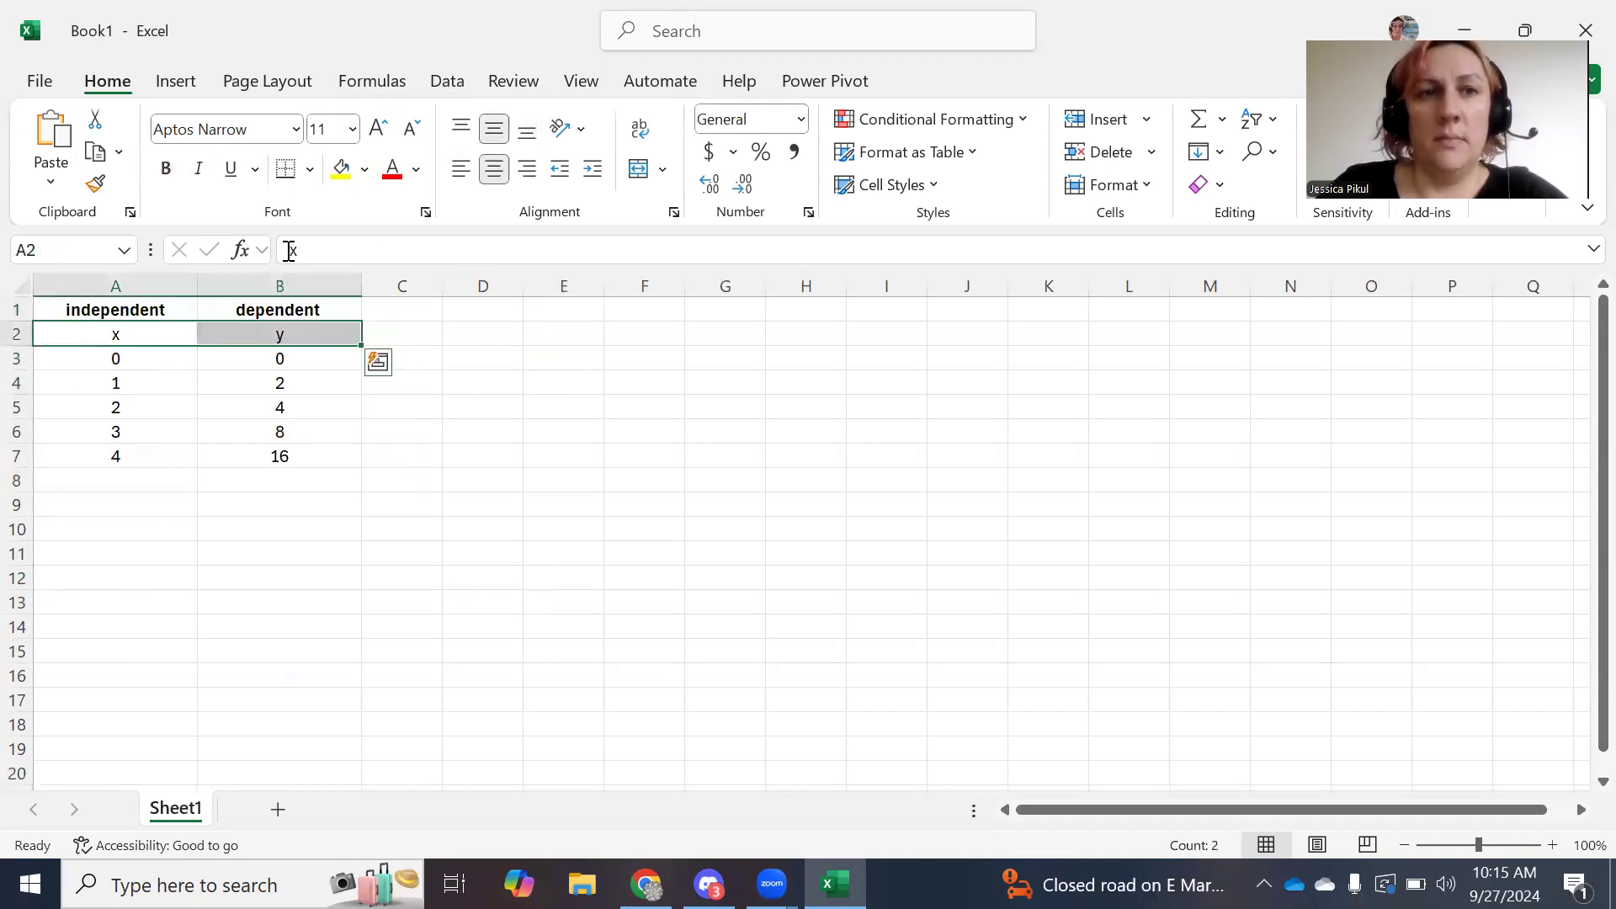
left_click(166, 169)
left_click(527, 660)
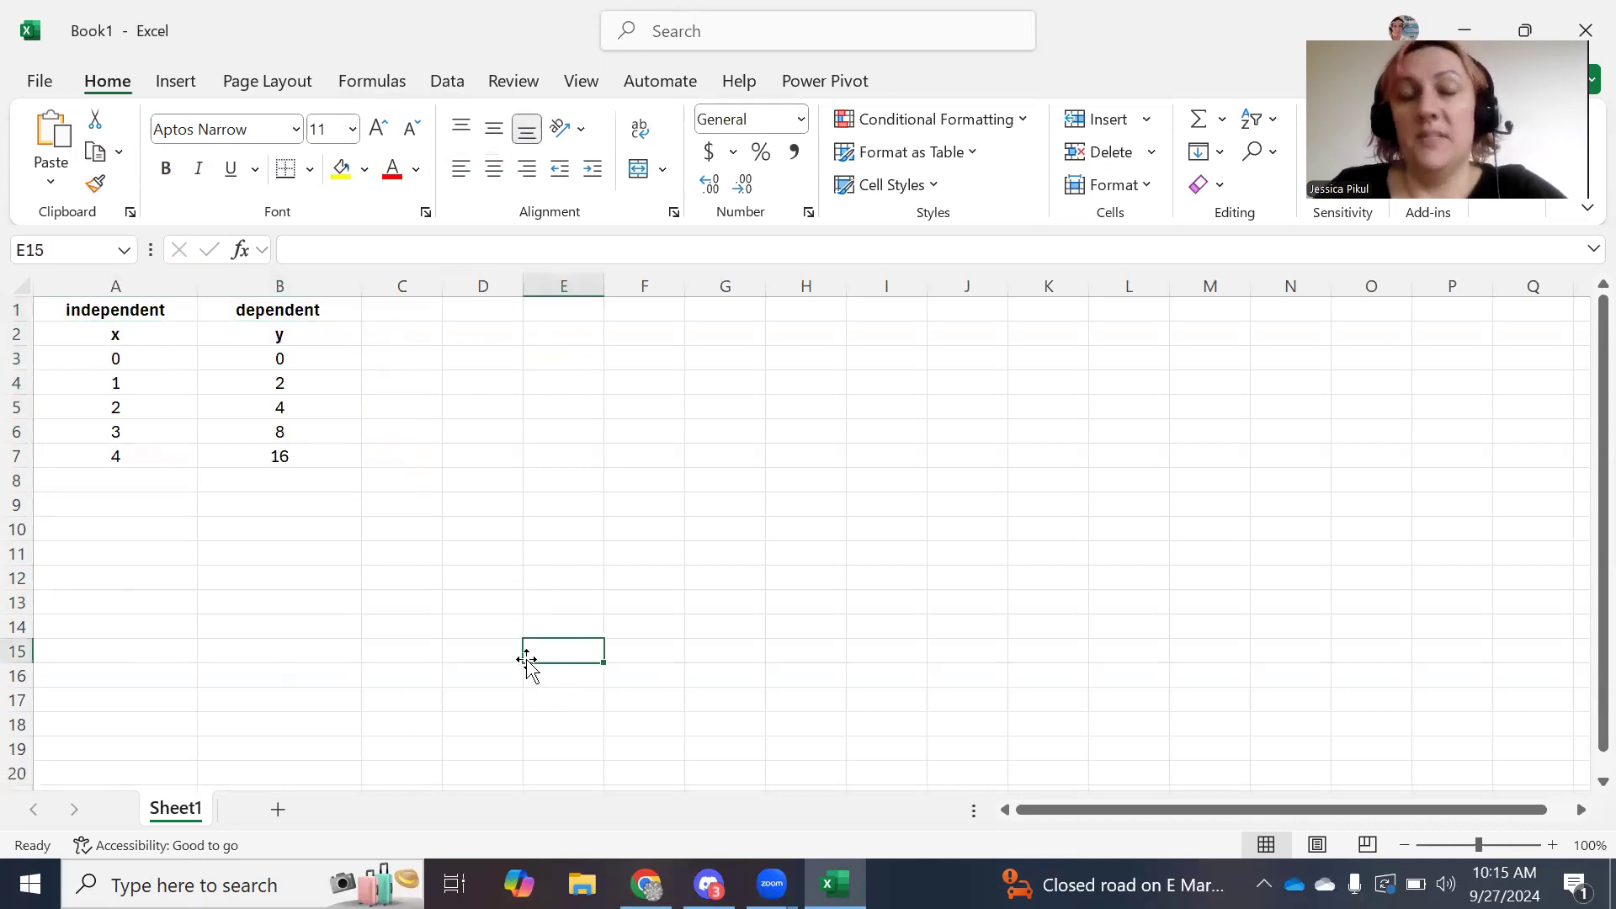
Insert a markers-only scatter chart from the x/y values in A3:B7.
left_click_drag(118, 355, 306, 454)
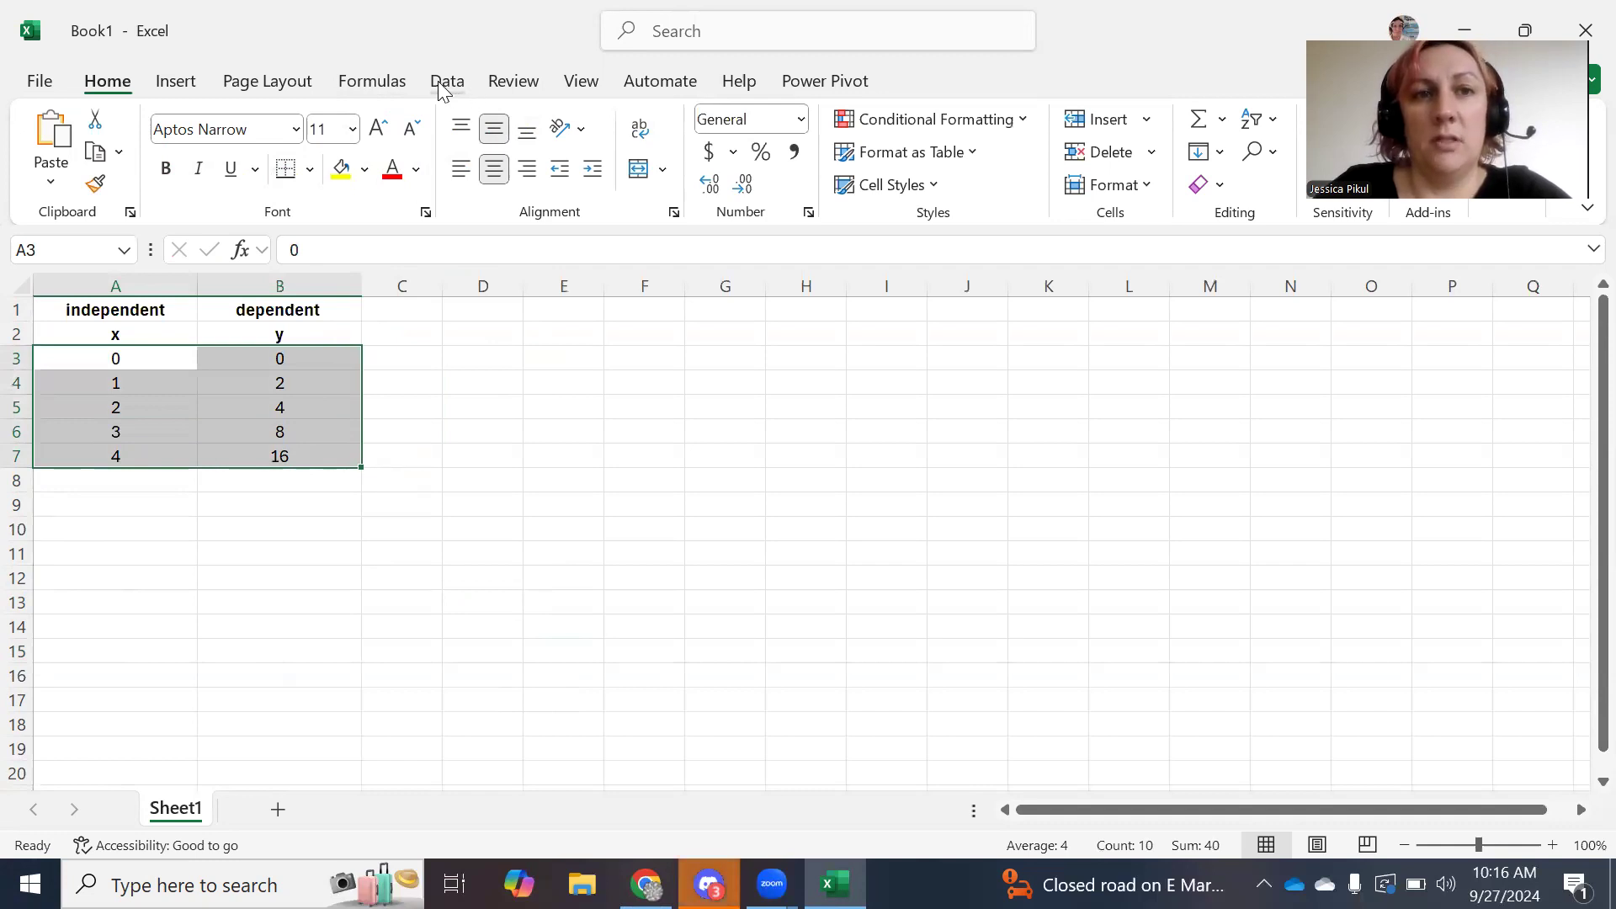
left_click(192, 78)
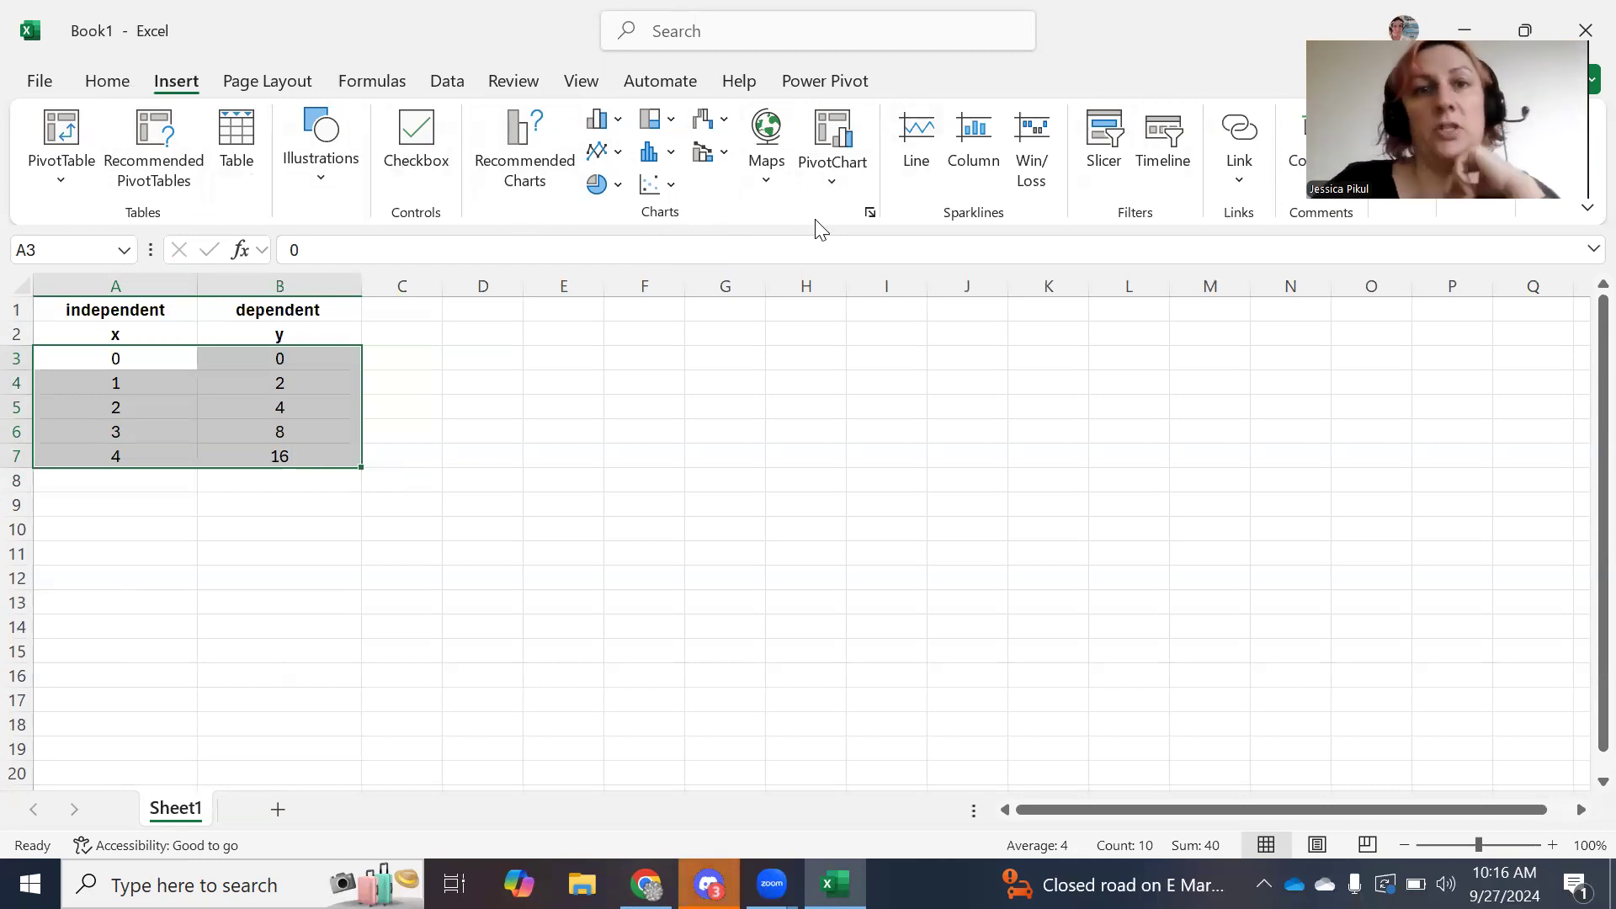
left_click(675, 186)
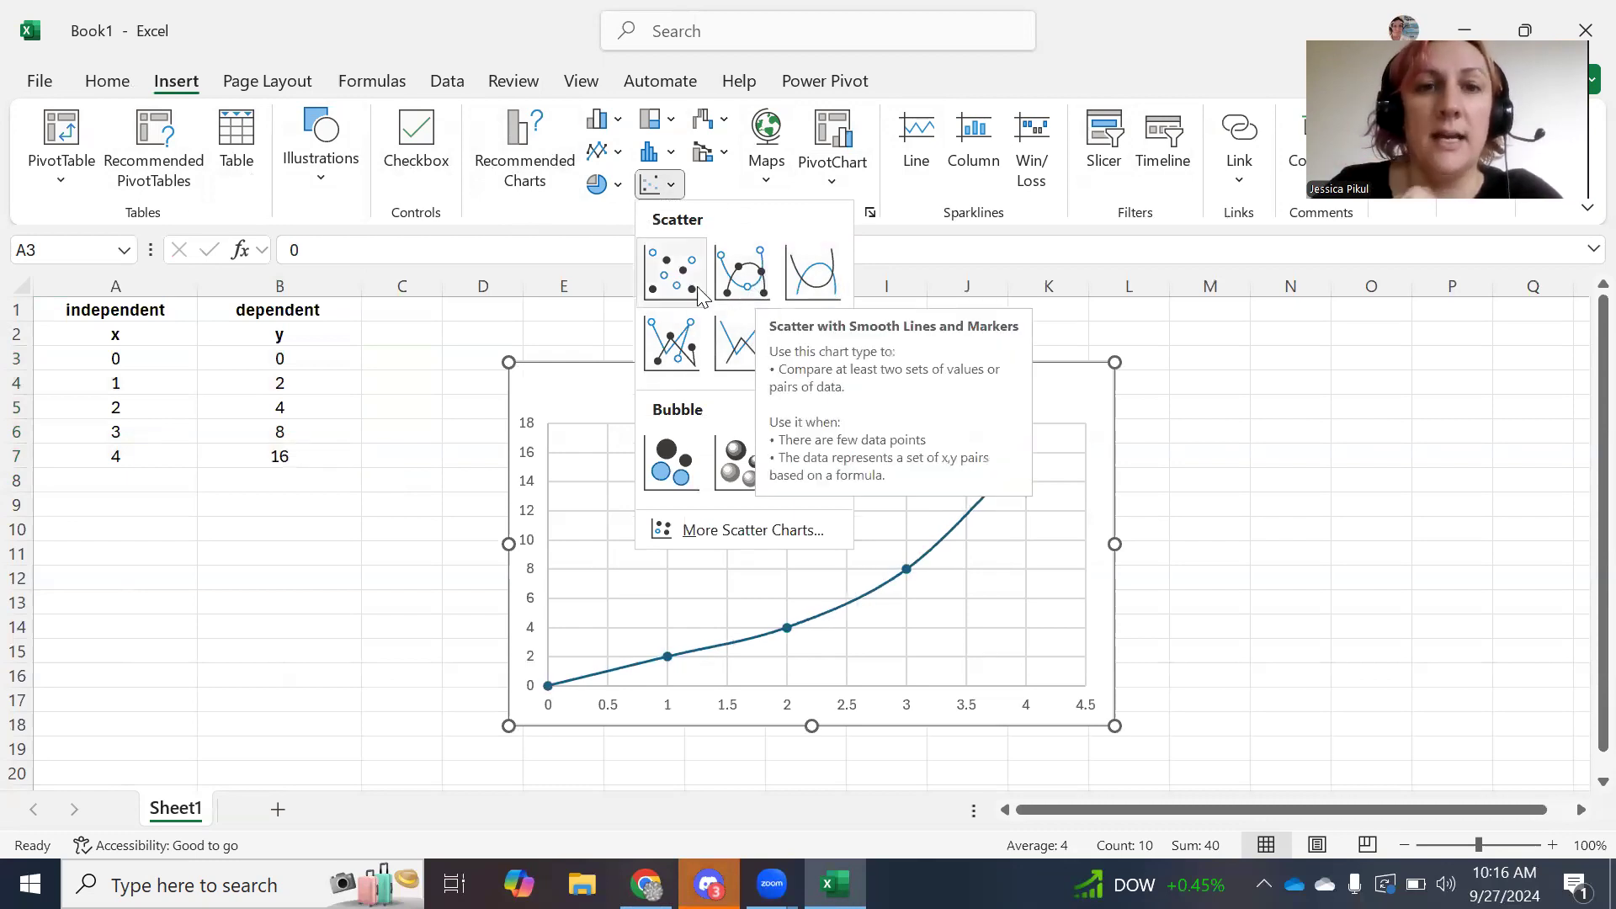
left_click(671, 279)
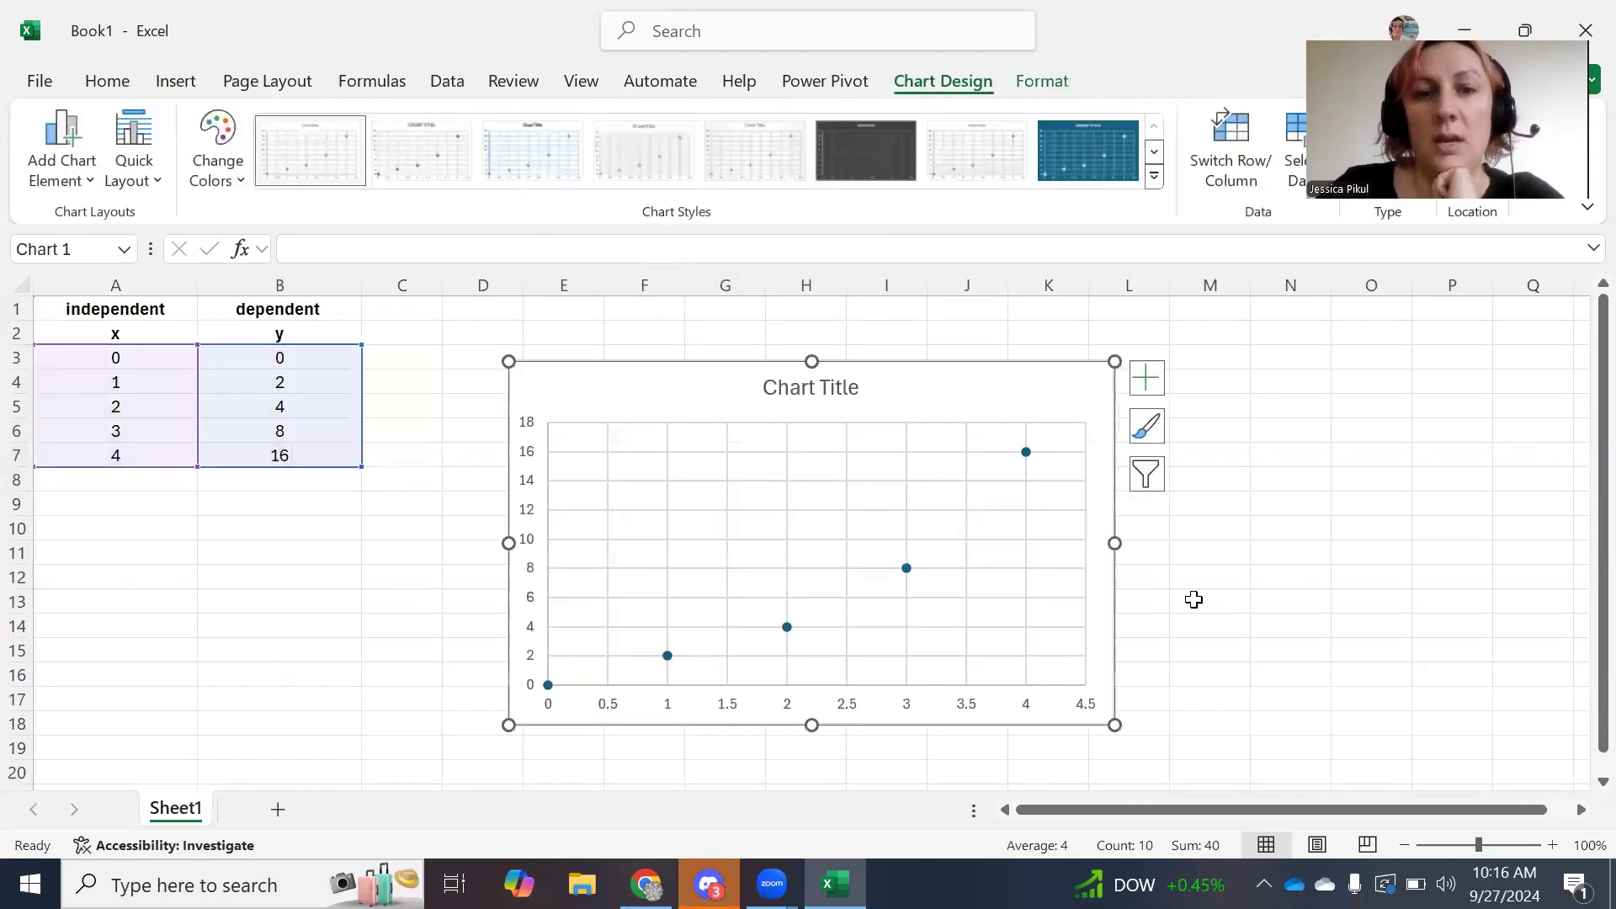
Replace the 'Chart Title' placeholder with 'Graph A: Descriptive Title'.
left_click(813, 388)
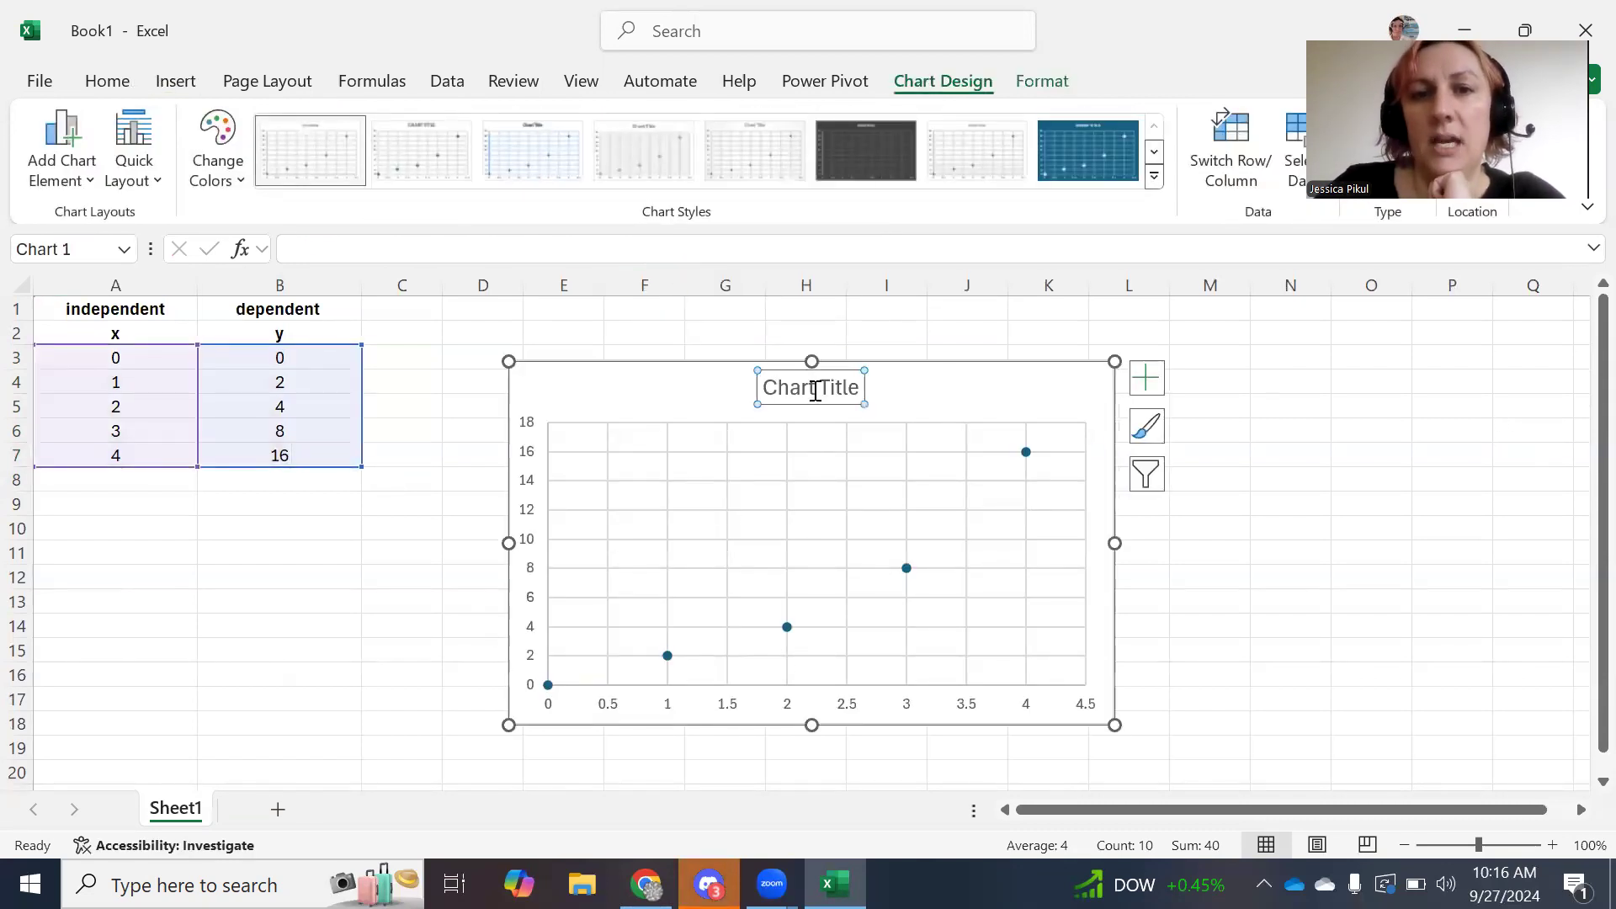
double_click(813, 387)
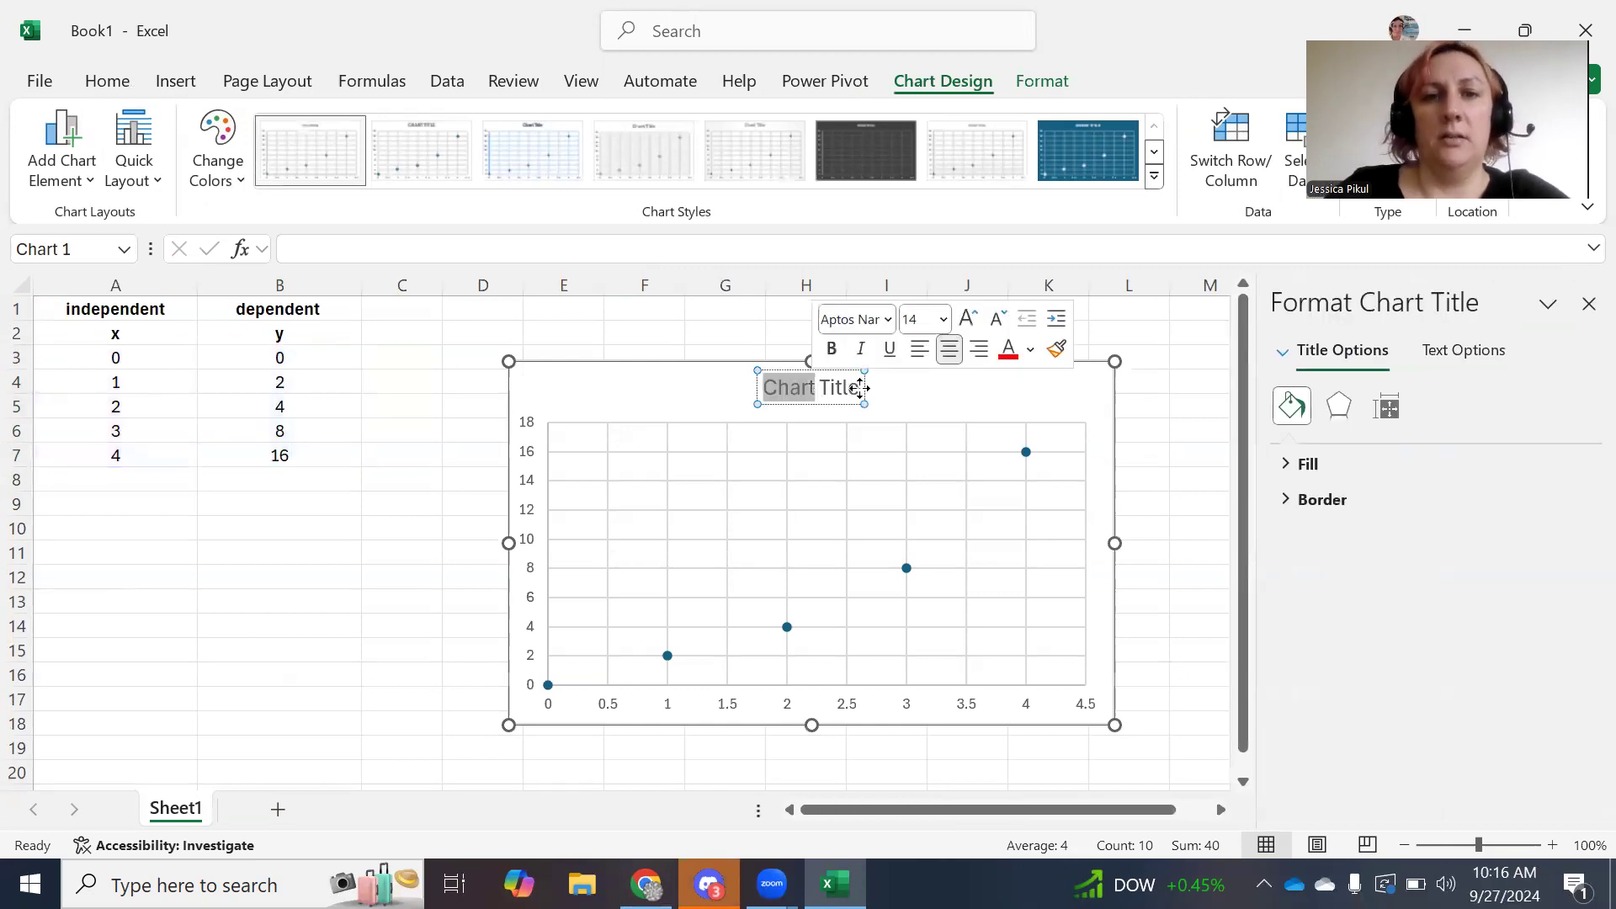
left_click(855, 388)
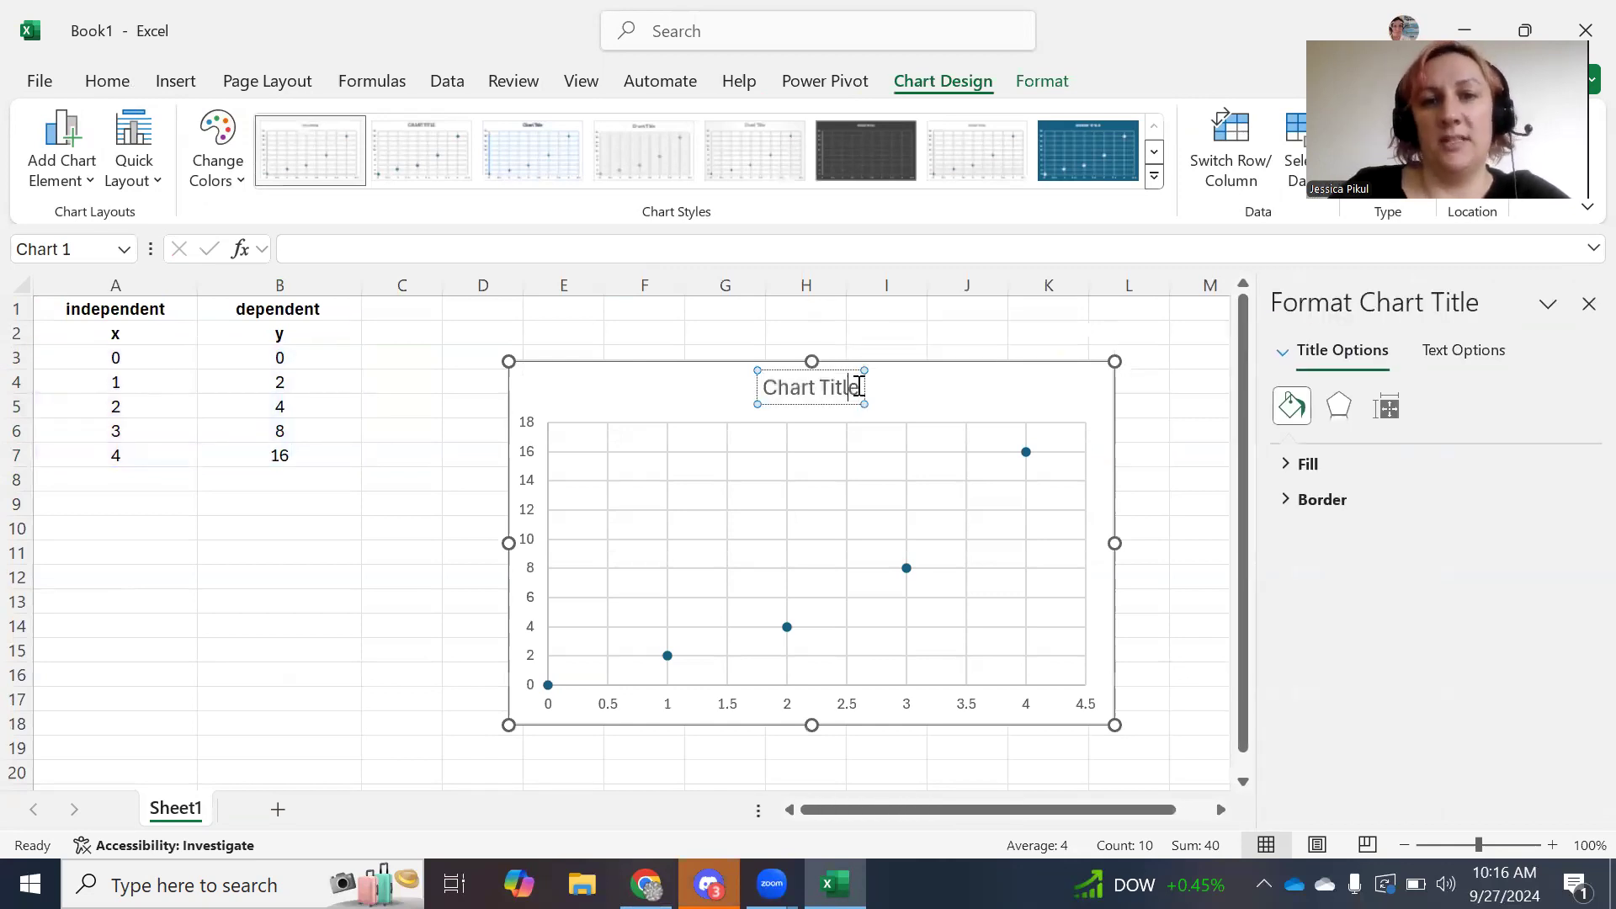
left_click_drag(861, 387, 763, 388)
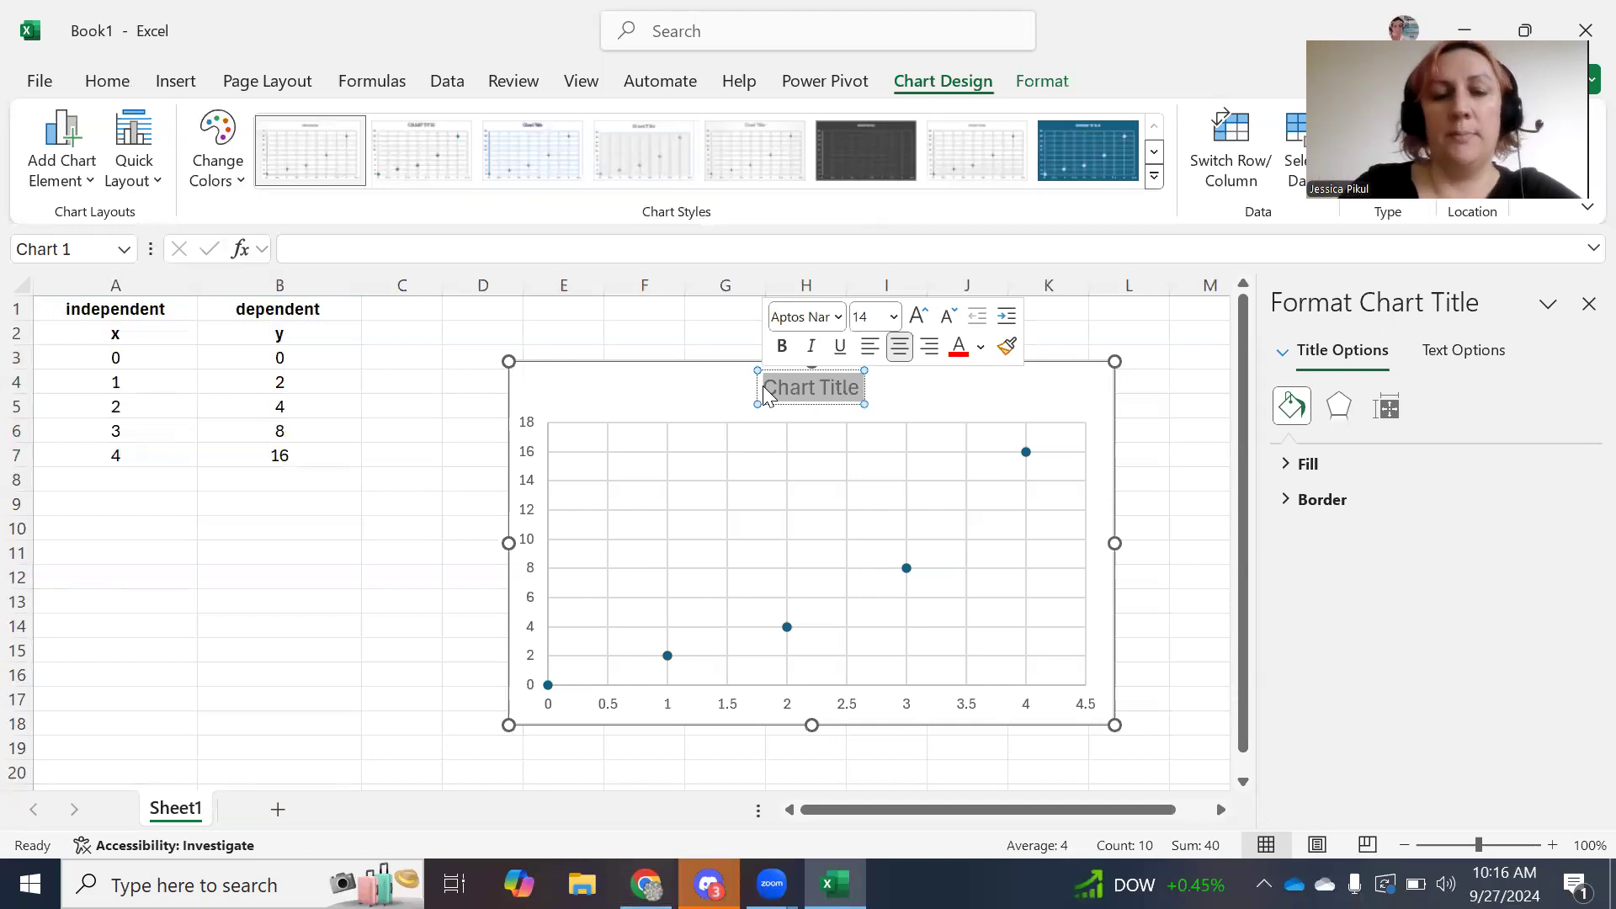
type("Graph A: Descript")
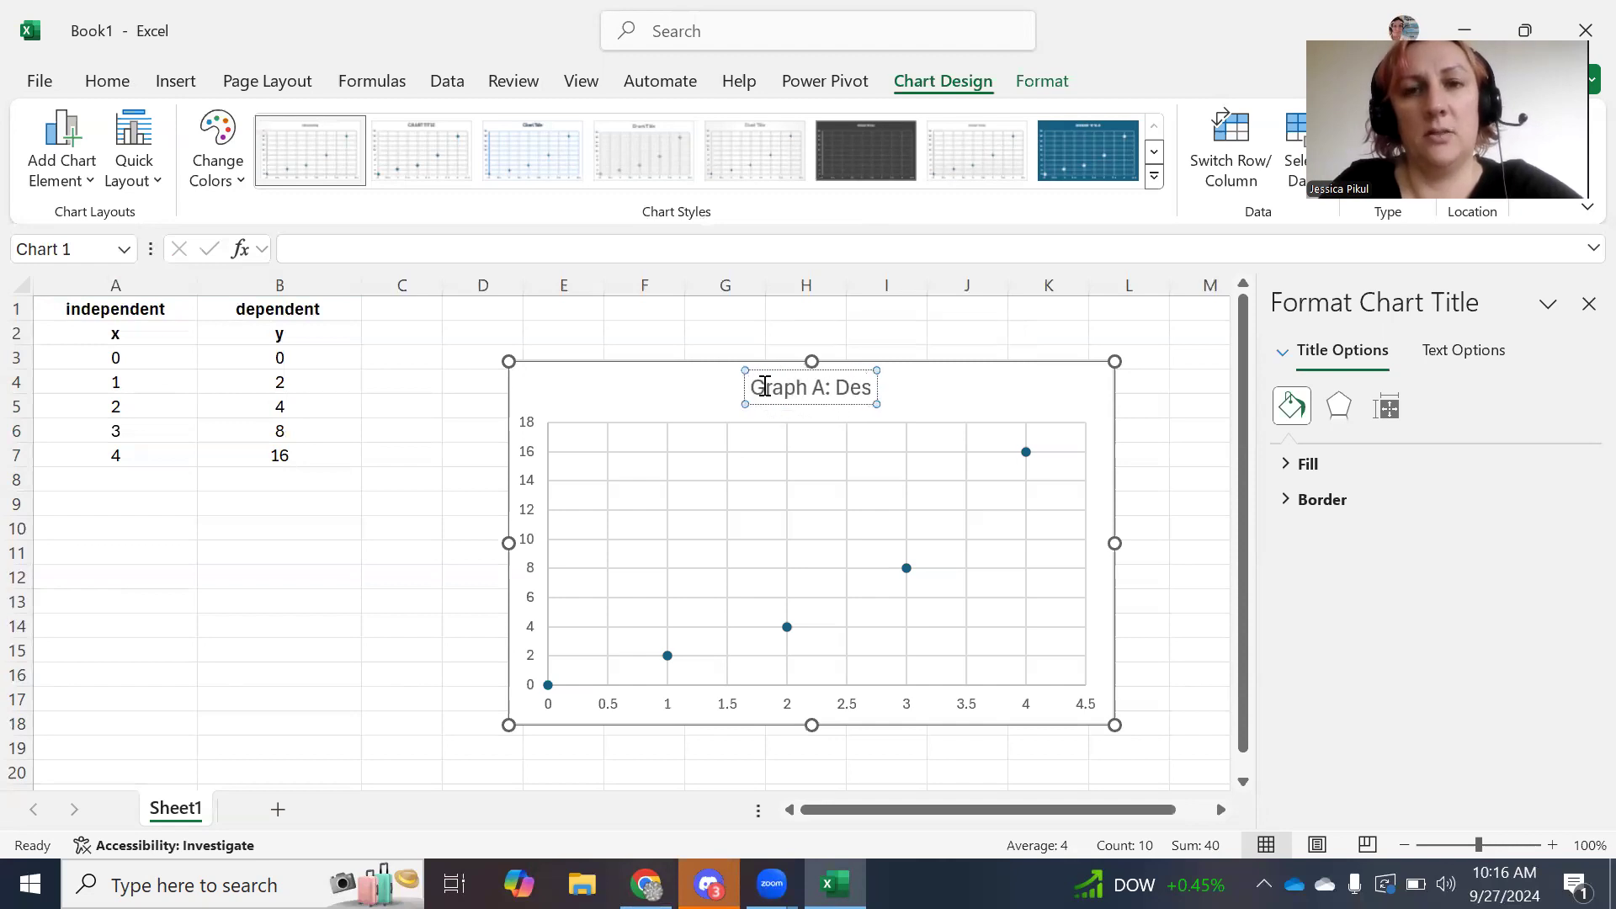
type("ive Title")
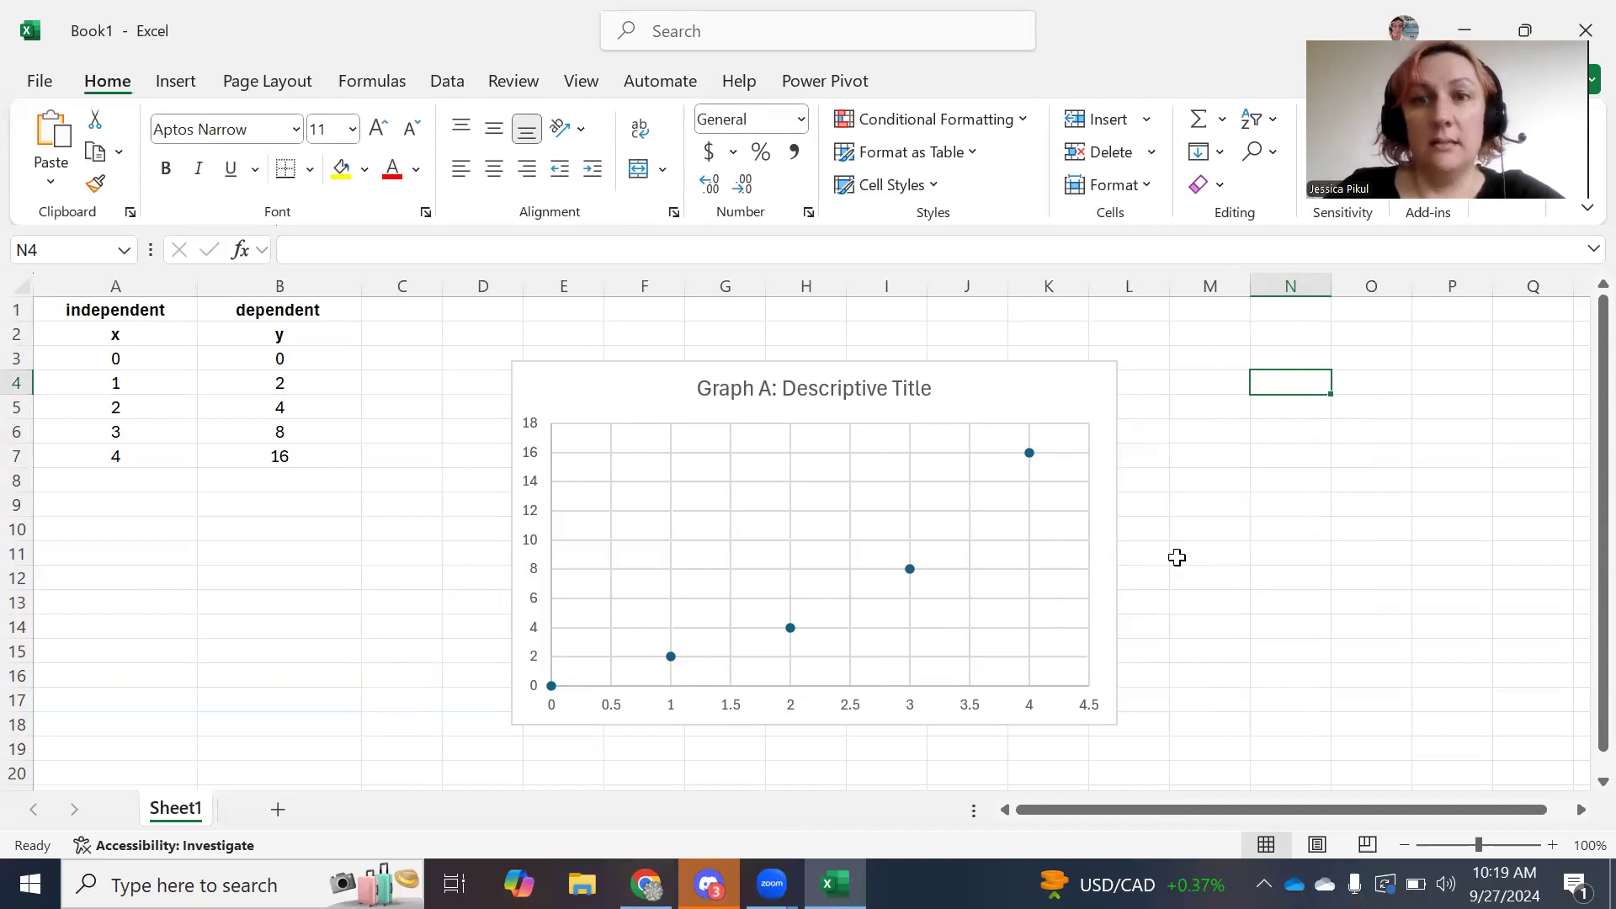
Add axis titles and a Linear trendline to the scatter chart through Chart Elements.
left_click(1080, 387)
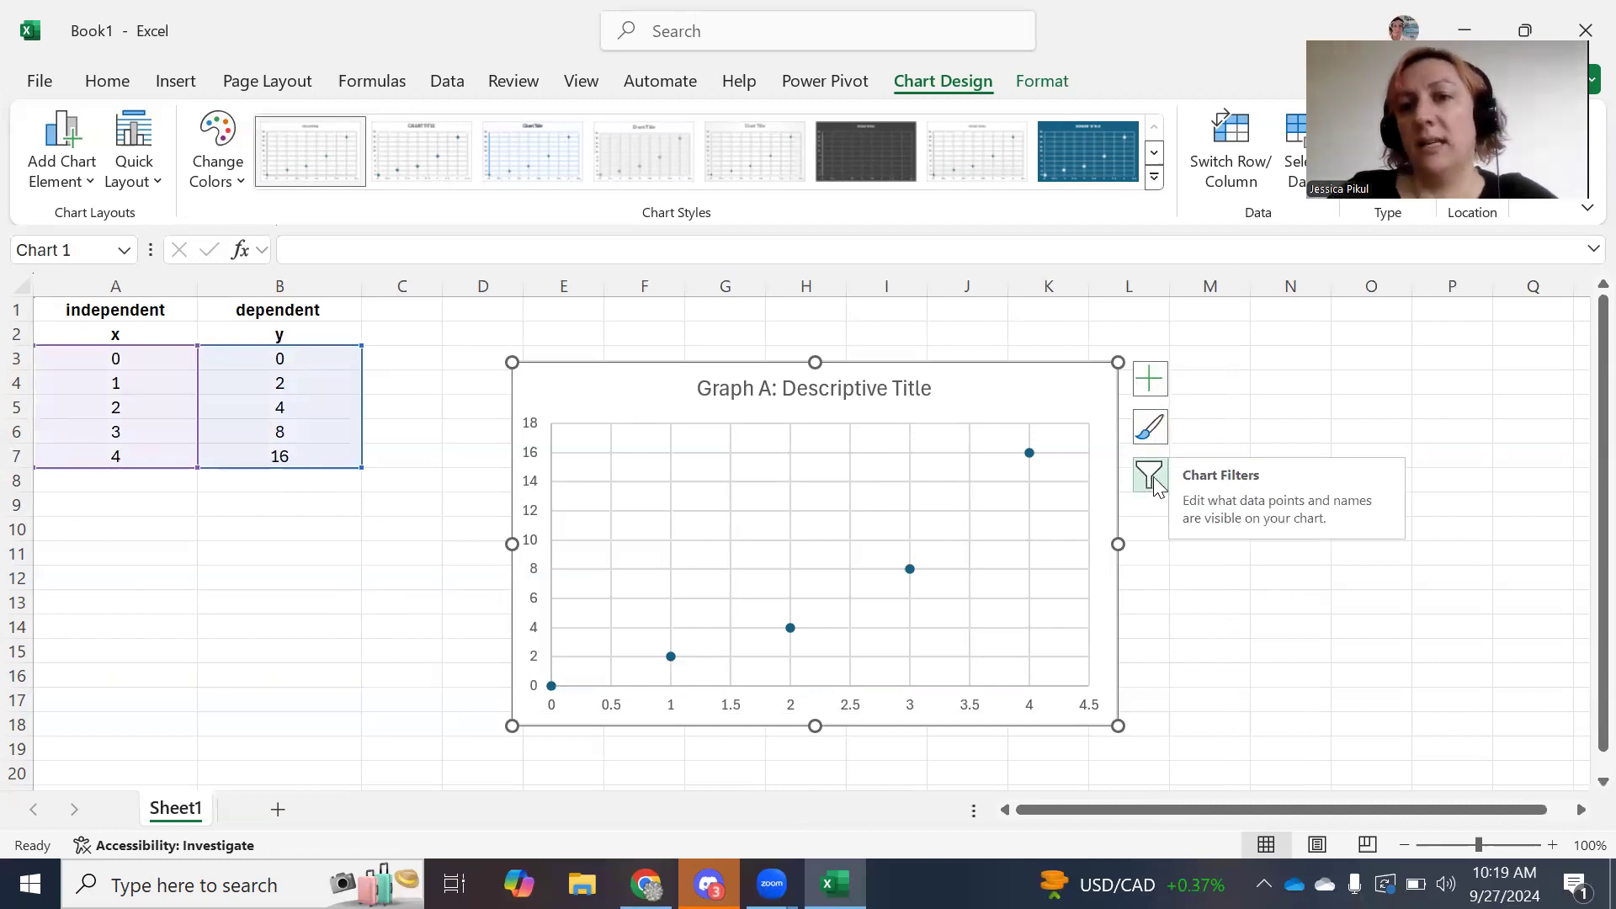
left_click(1146, 383)
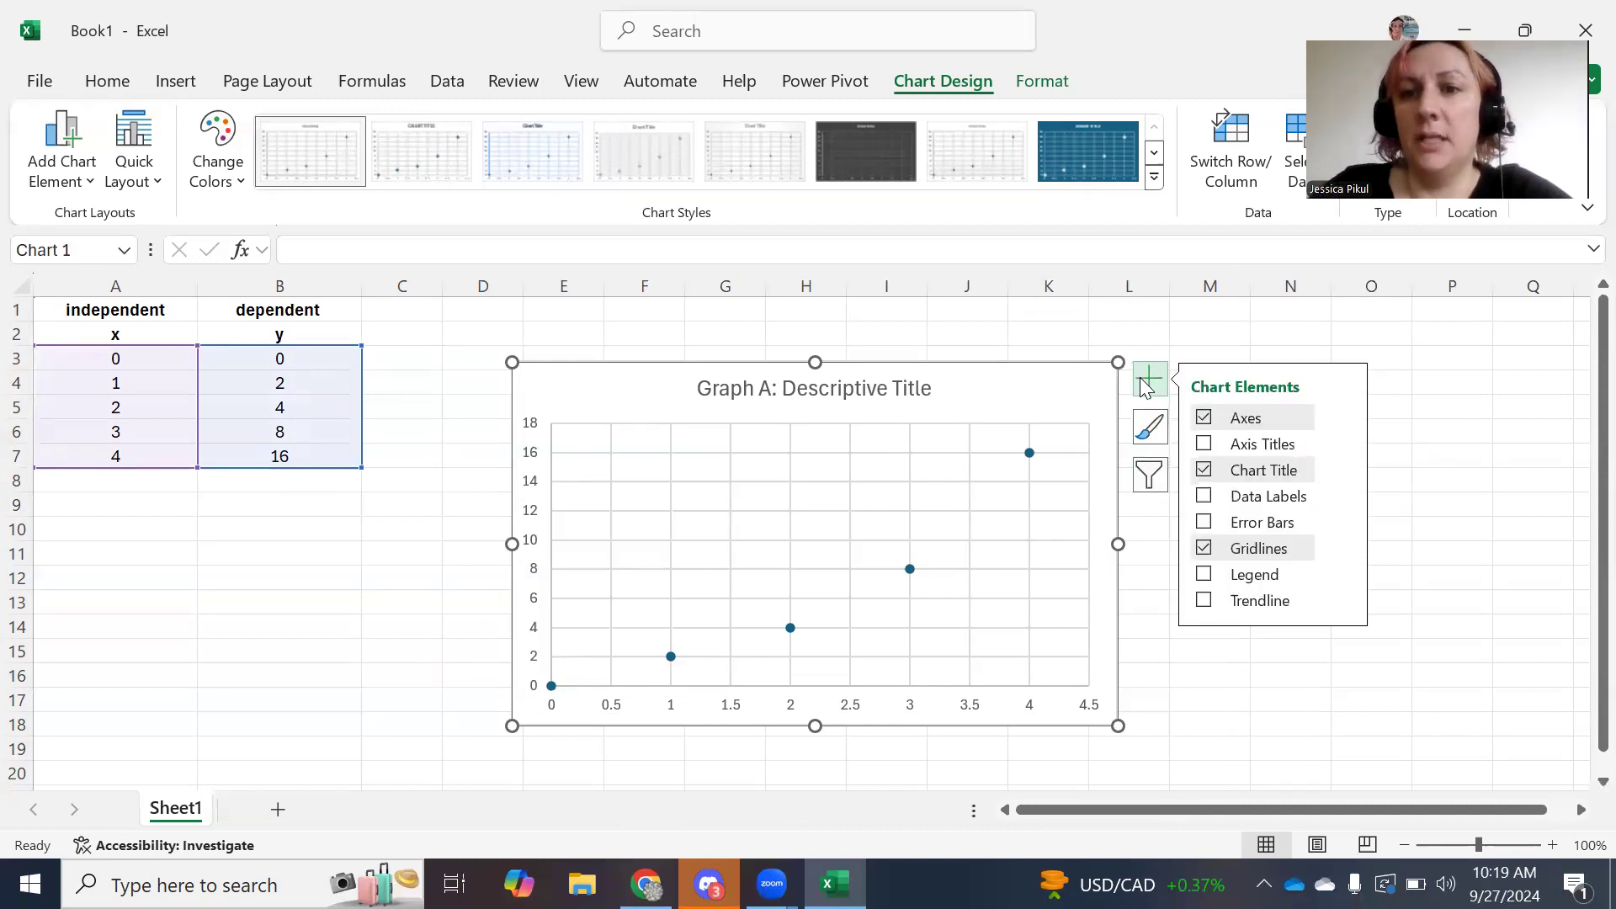
left_click(1209, 446)
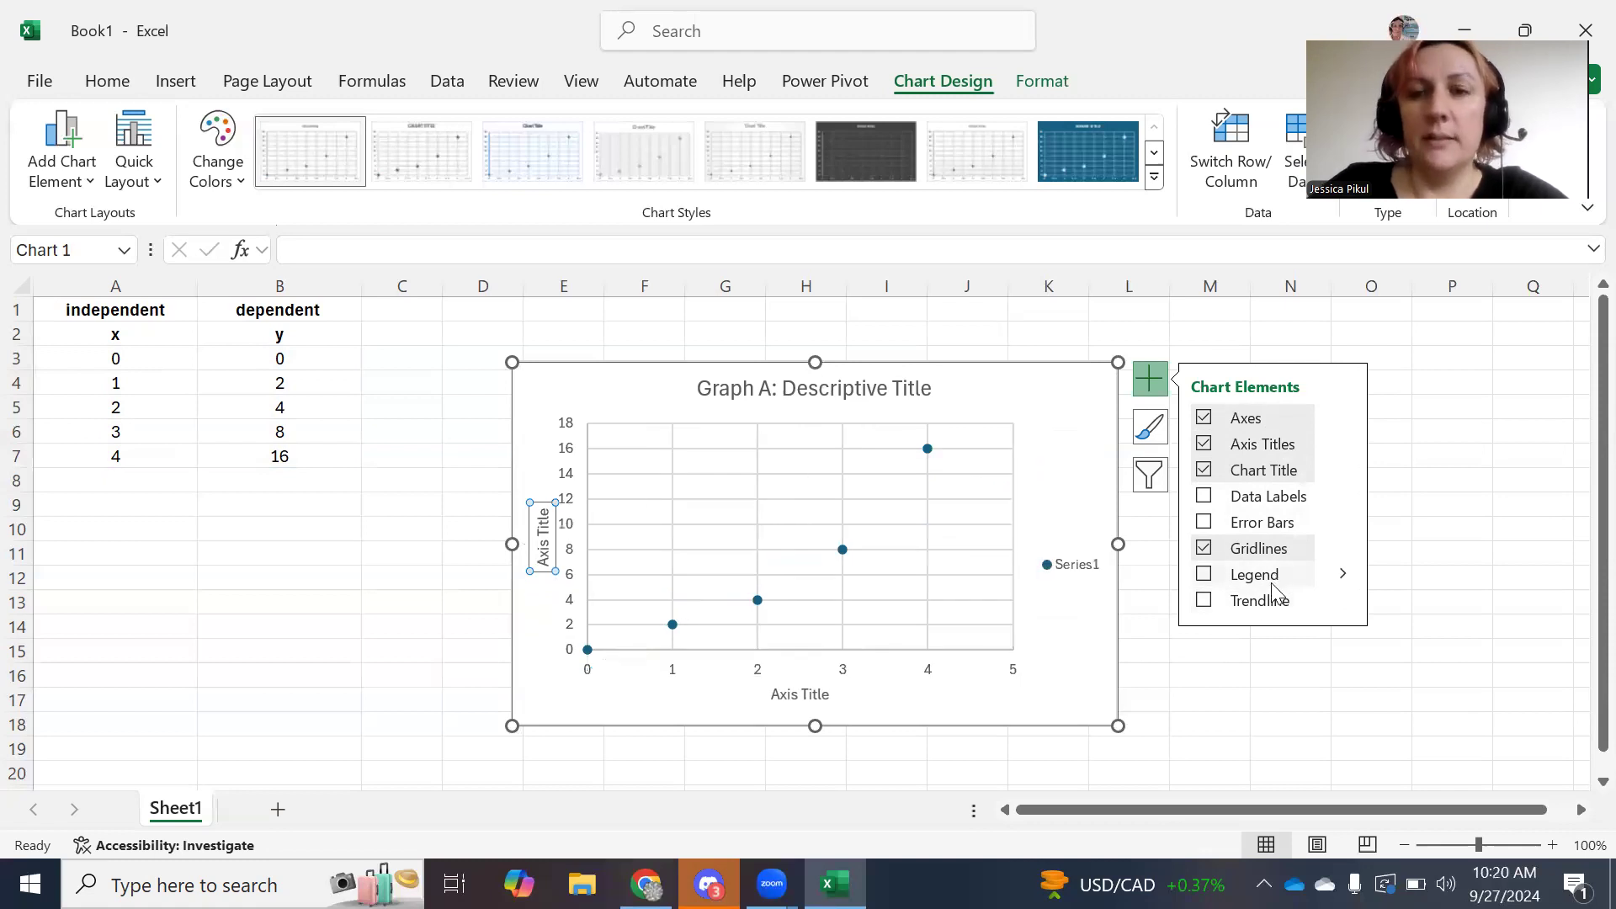
left_click(1204, 601)
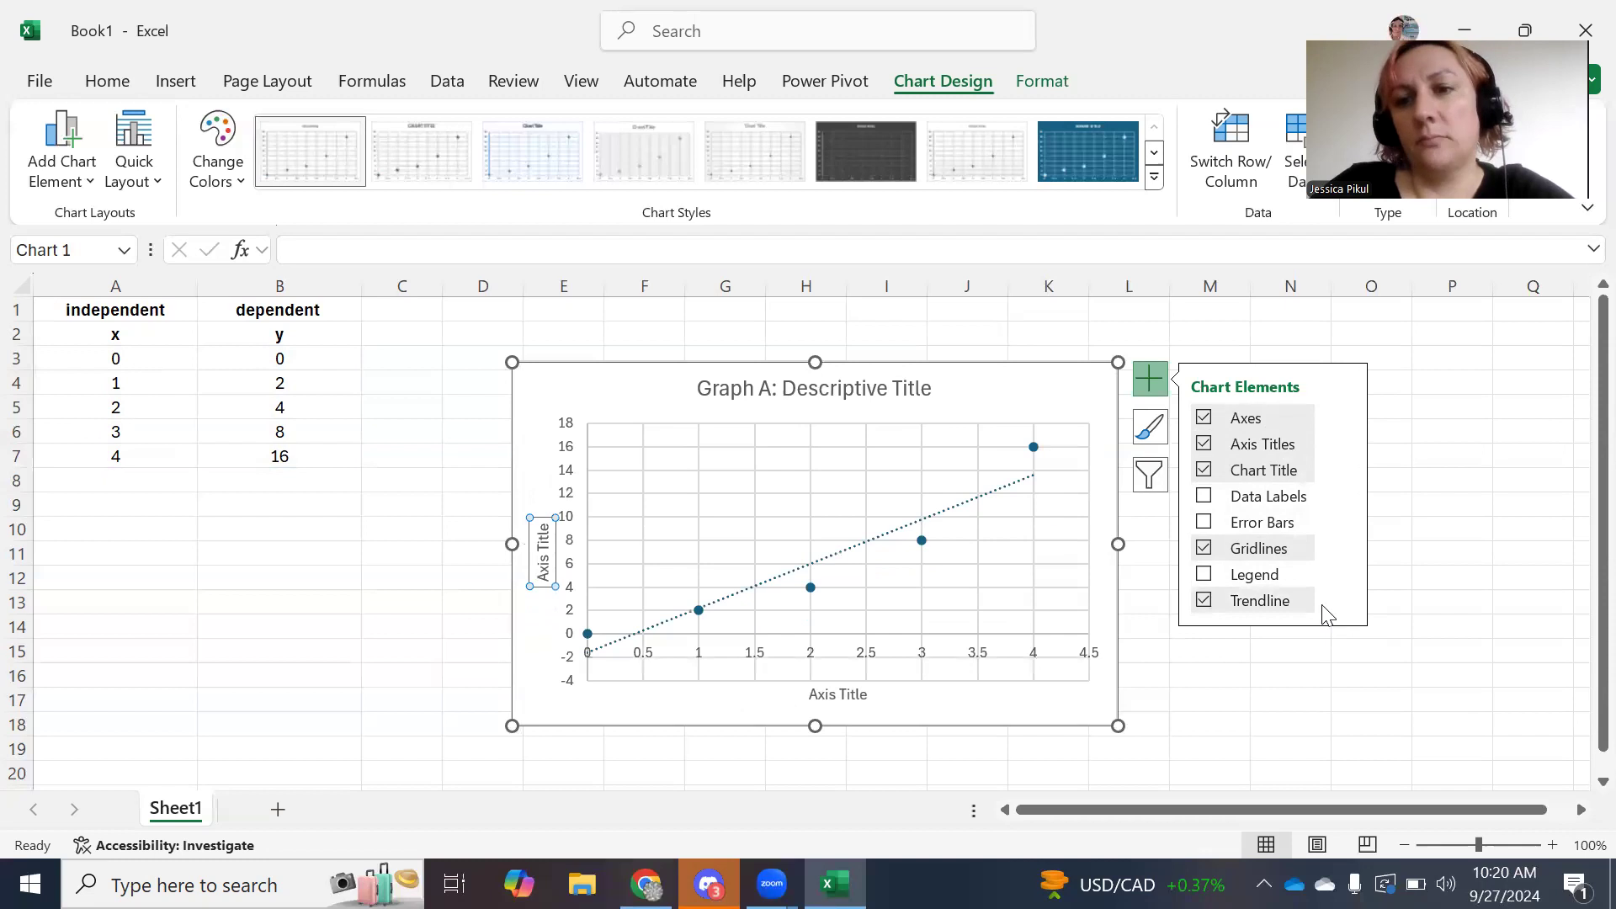
left_click(1345, 601)
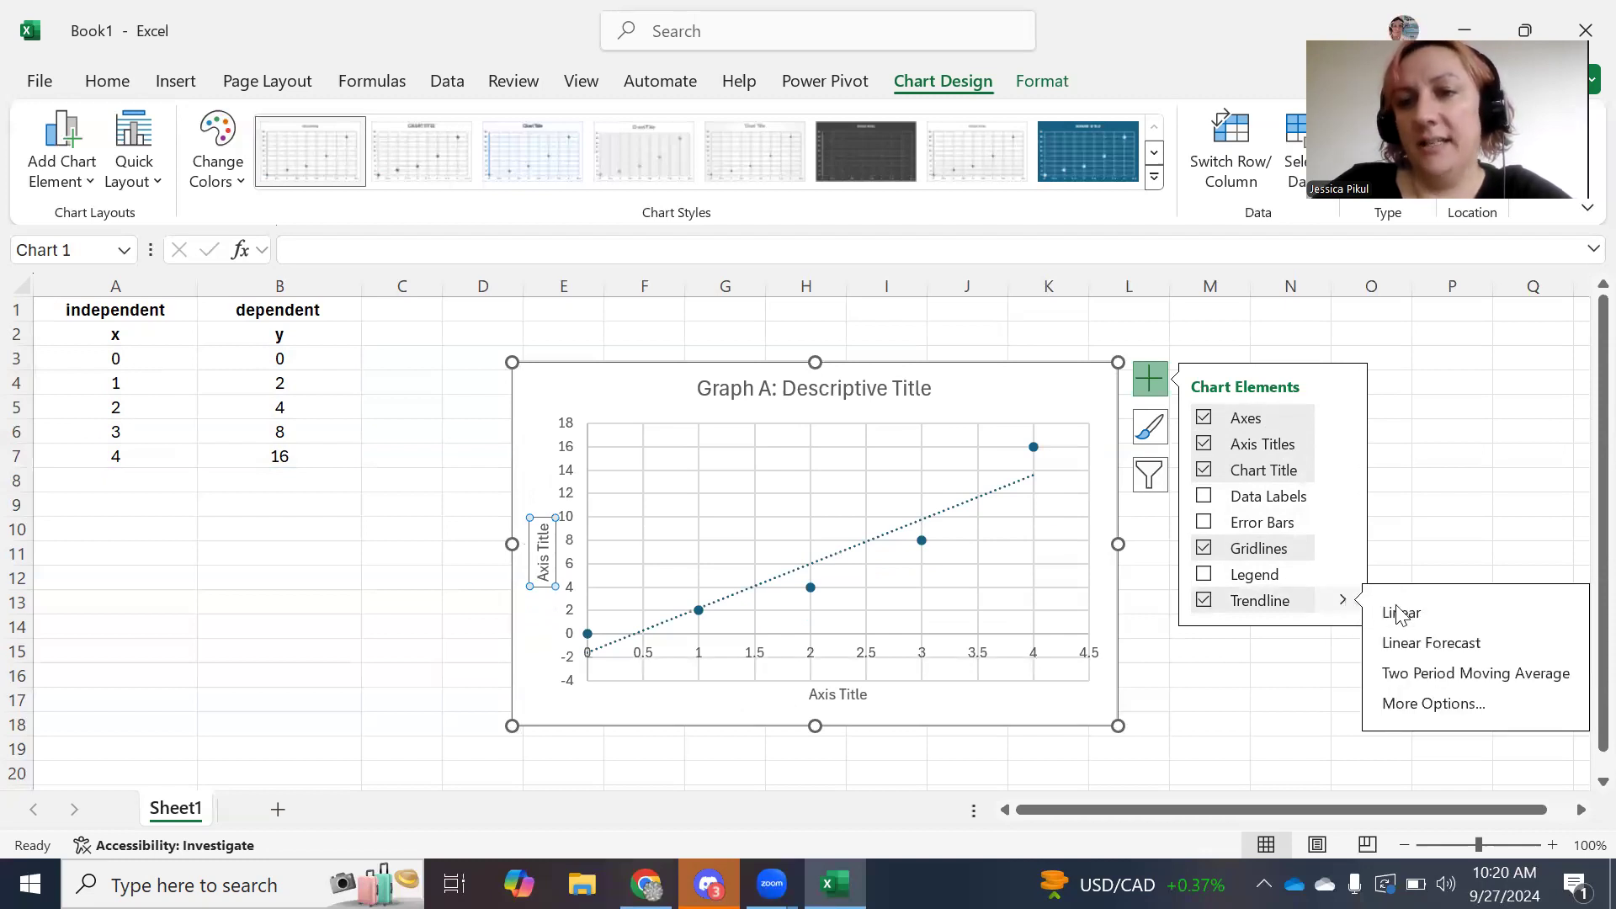
left_click(1275, 706)
left_click(916, 709)
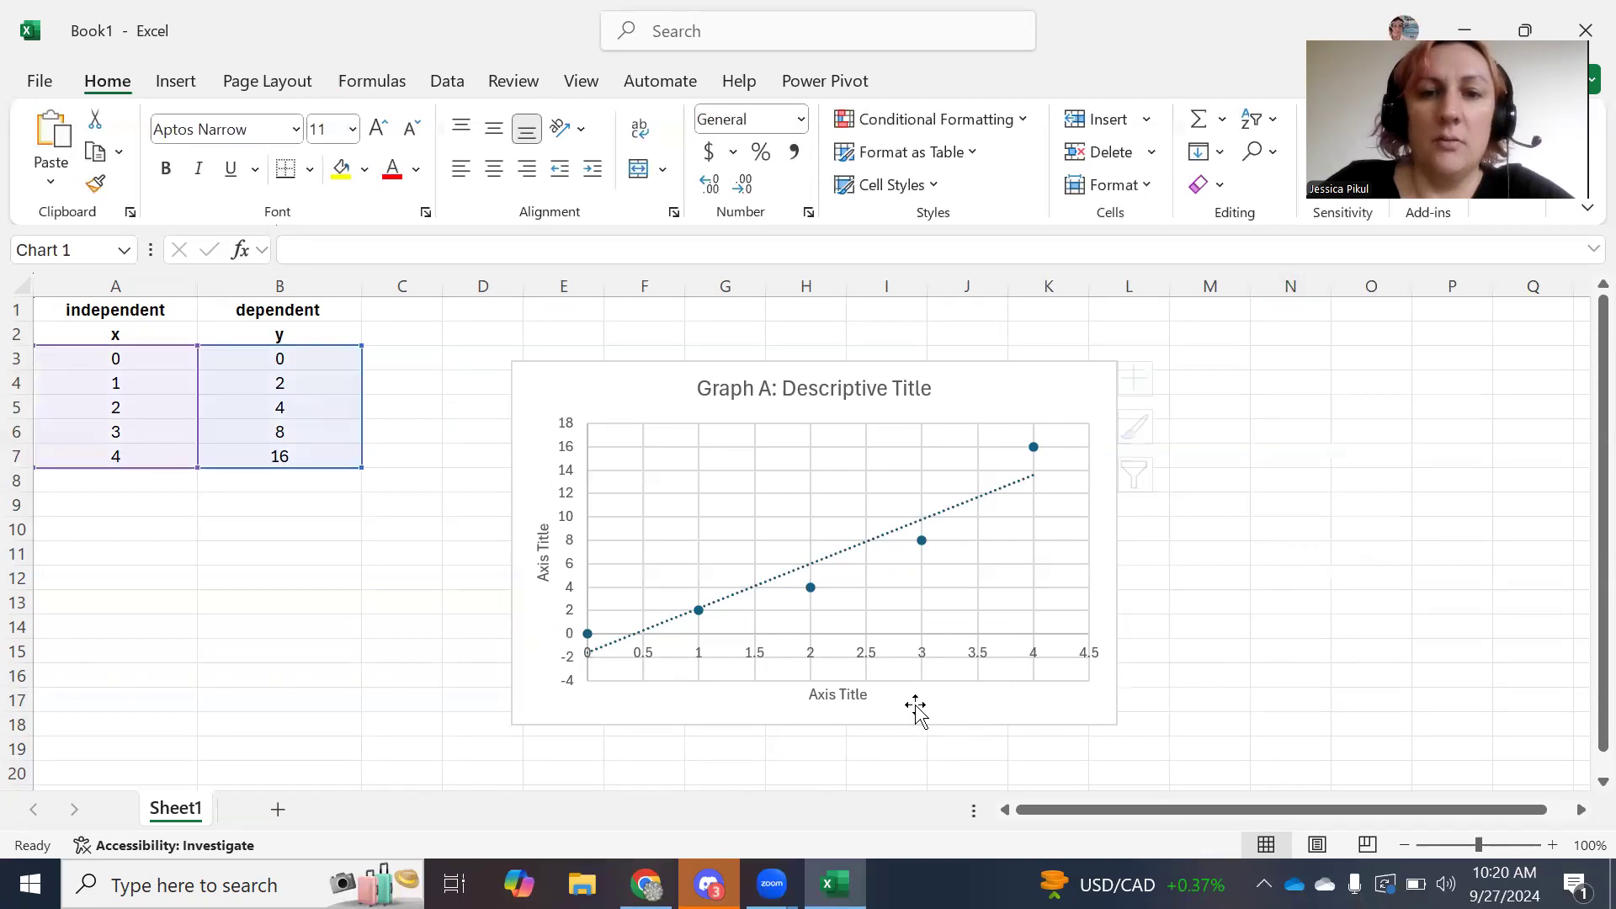
Title the horizontal axis 'mass (g)'.
left_click(850, 695)
triple_click(847, 695)
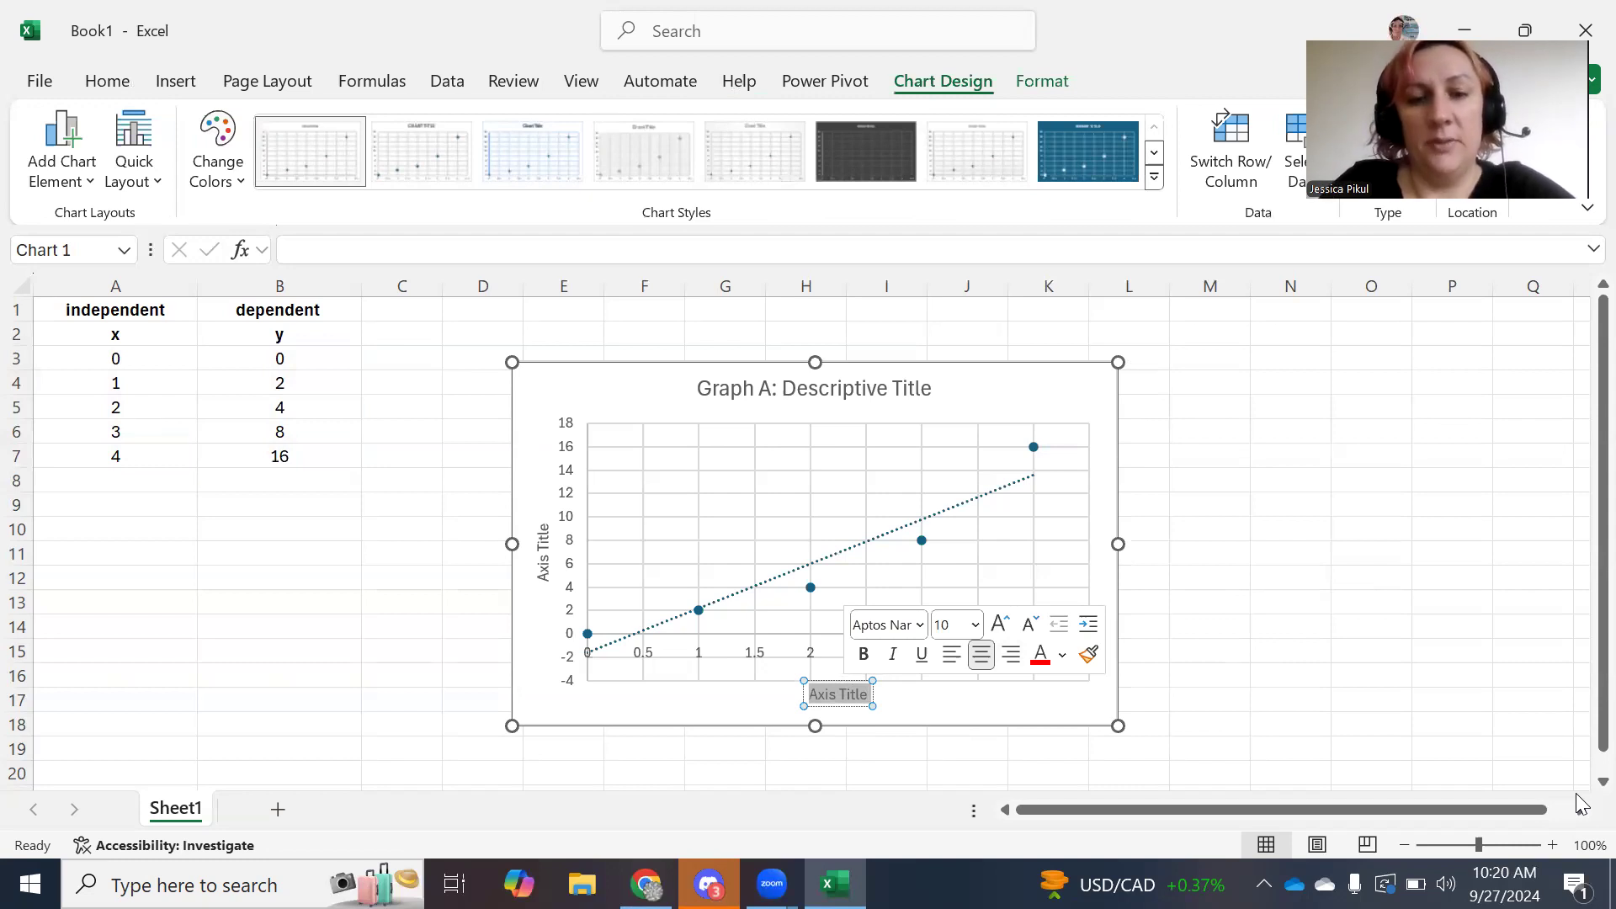
type("mass (g0")
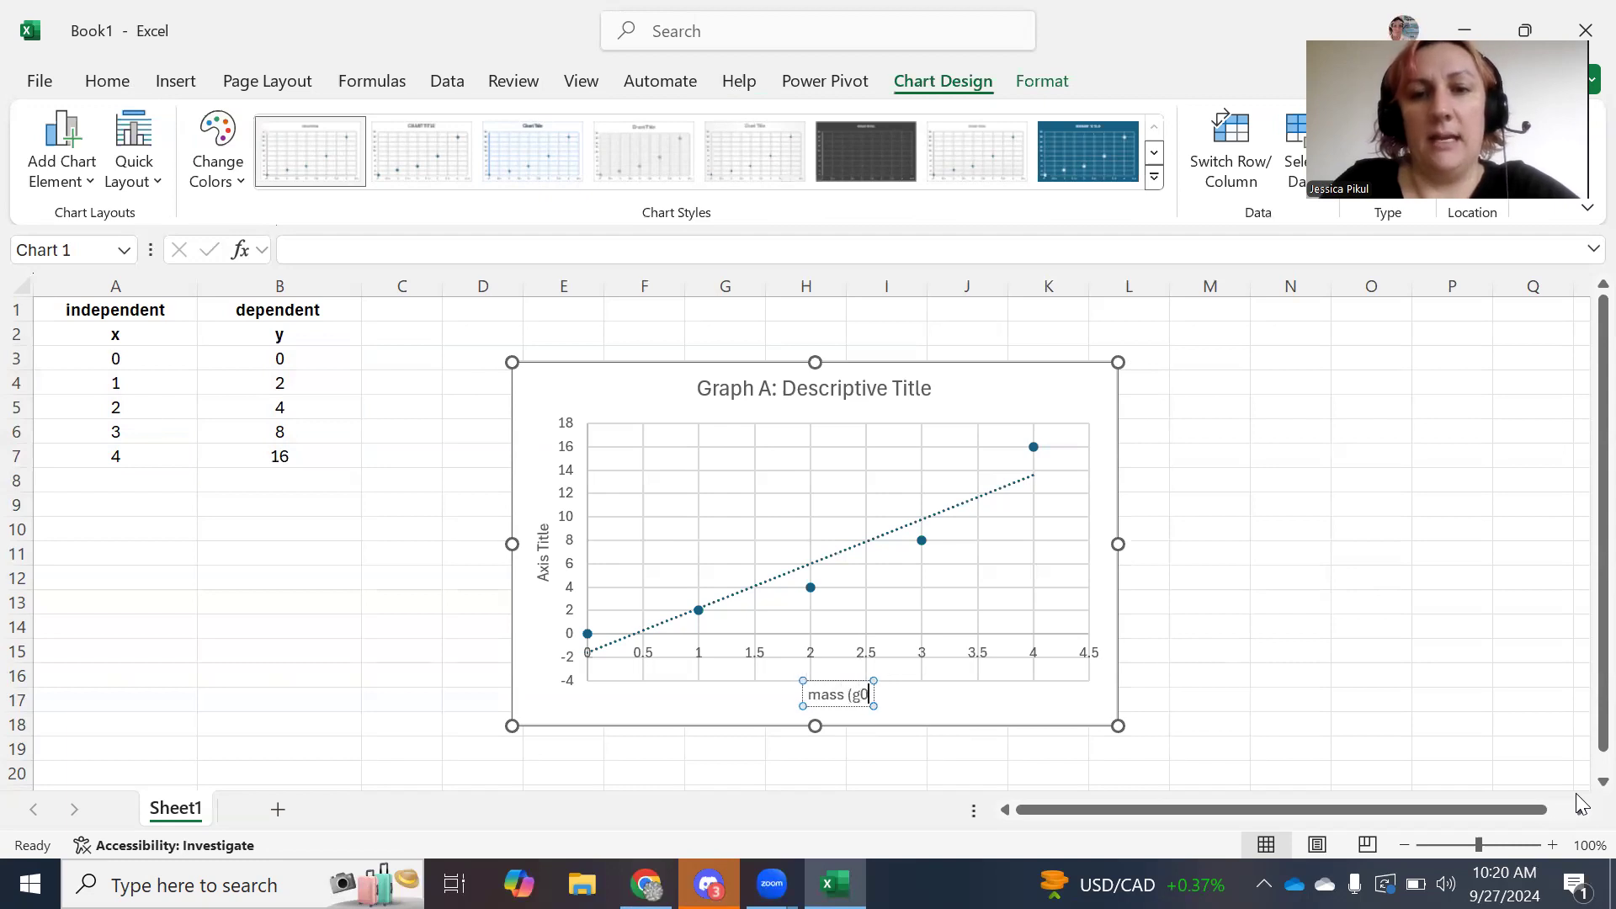
key("BackSpace")
type(")")
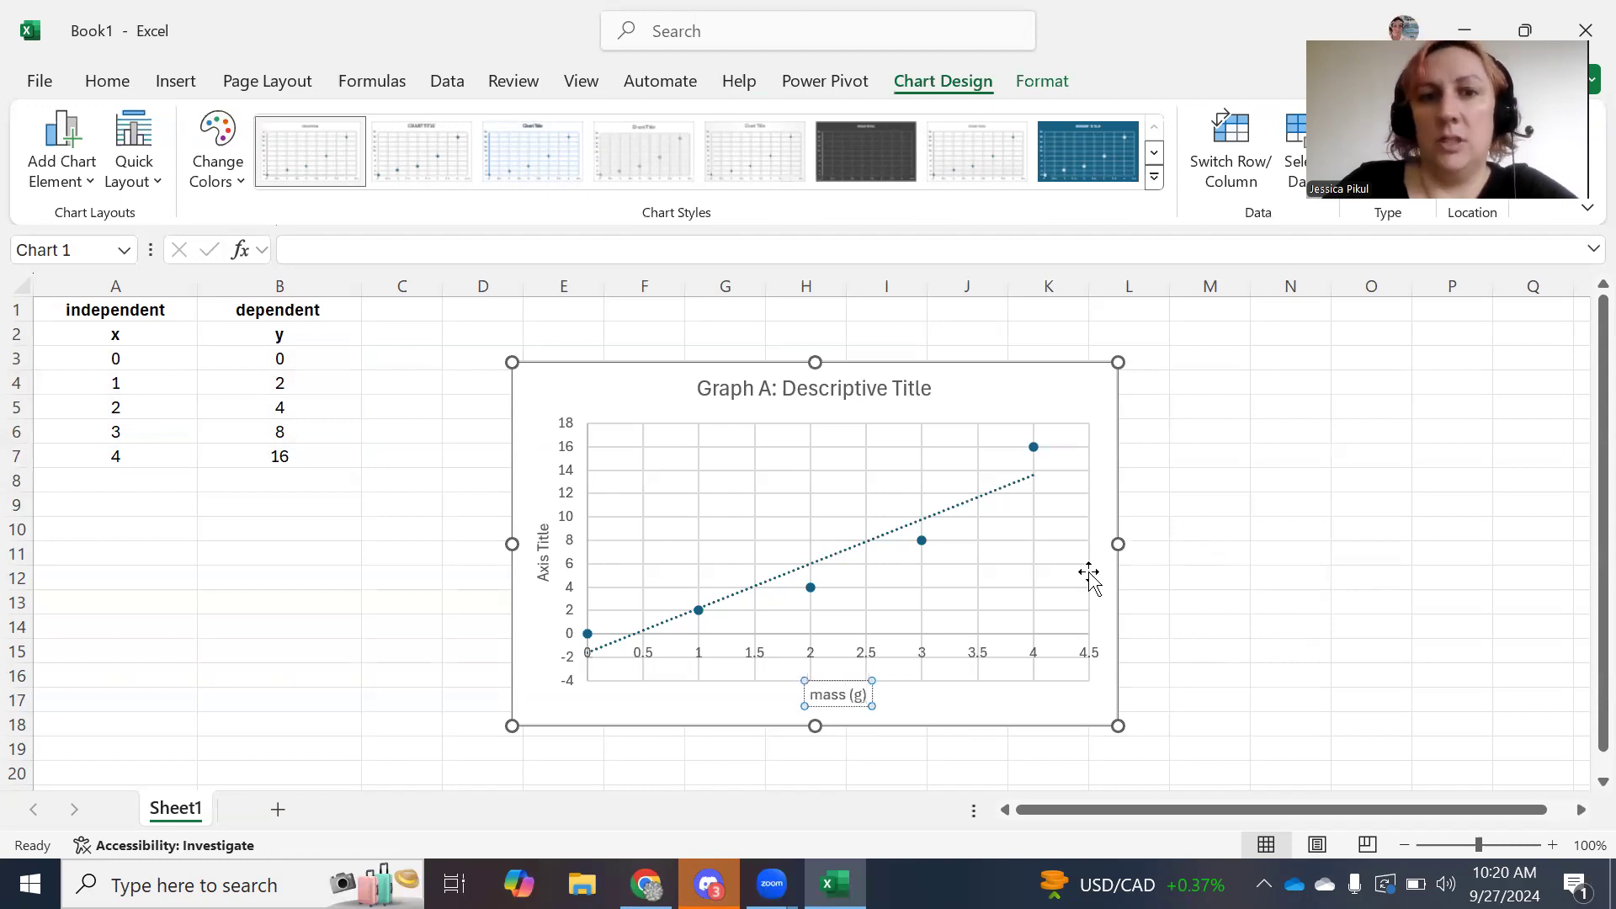
Title the vertical axis 'radius or length (cm)'.
left_click(556, 576)
double_click(548, 572)
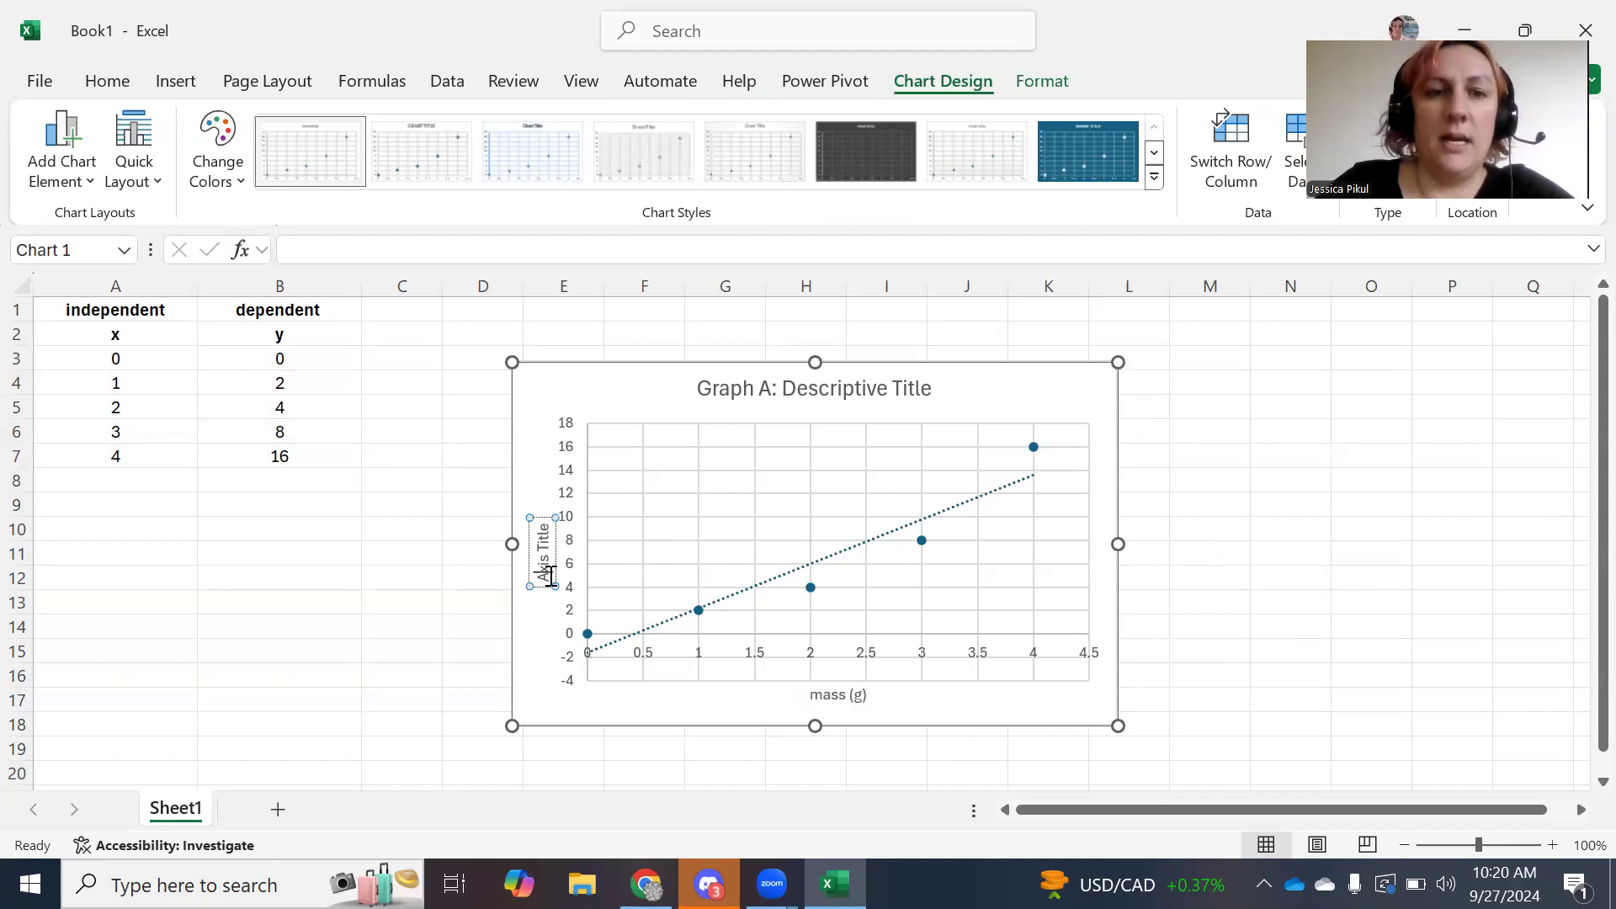
triple_click(549, 581)
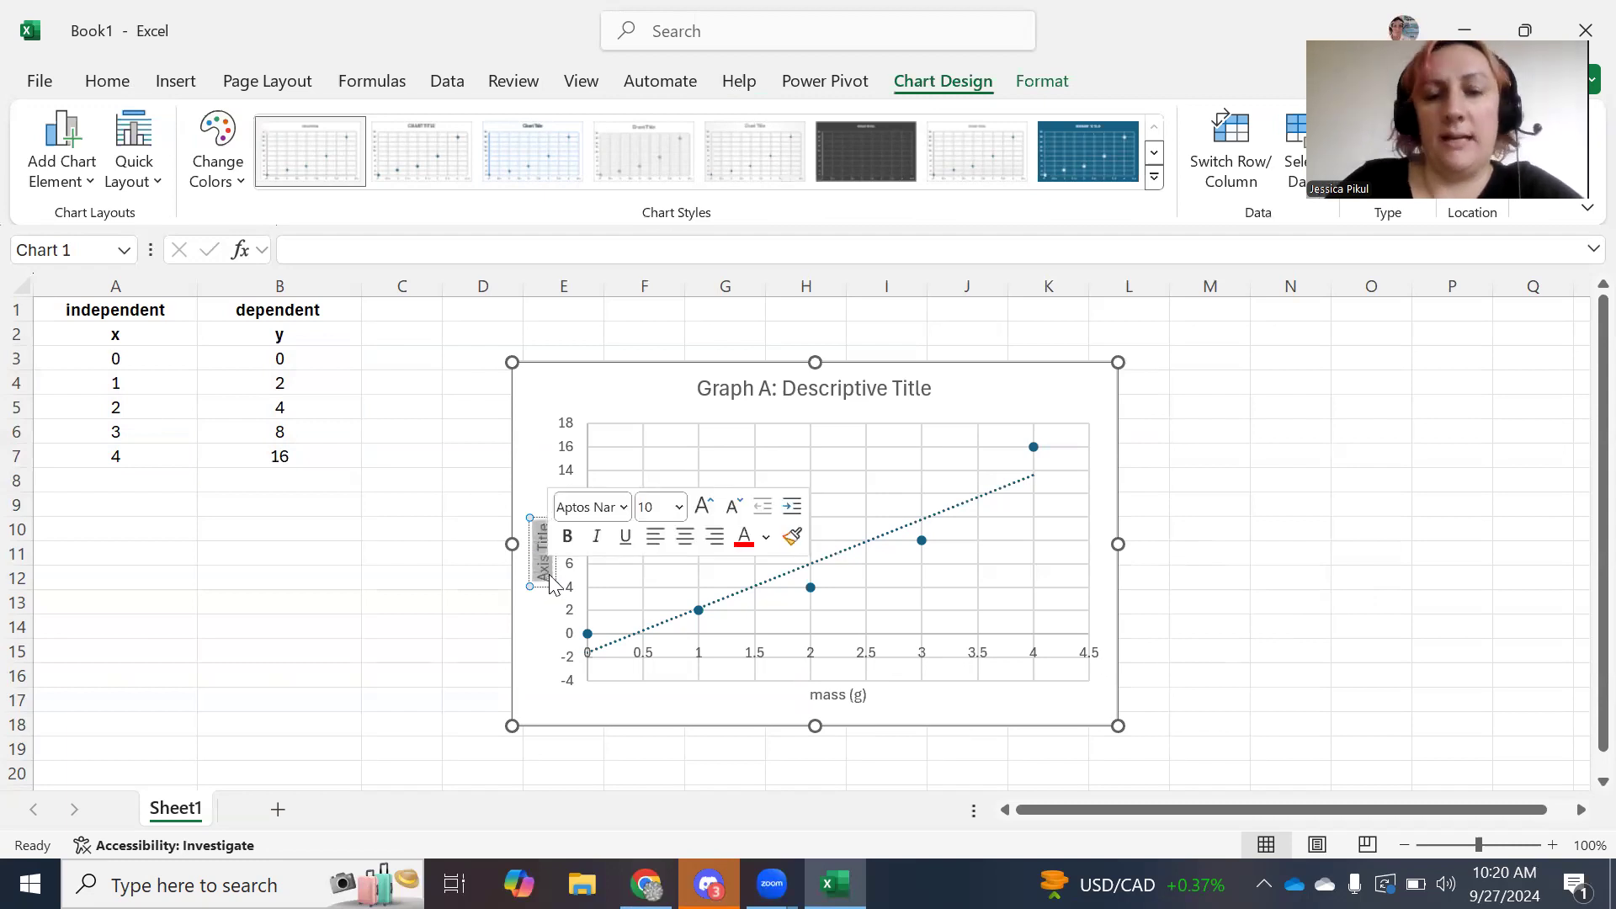
type("radius or")
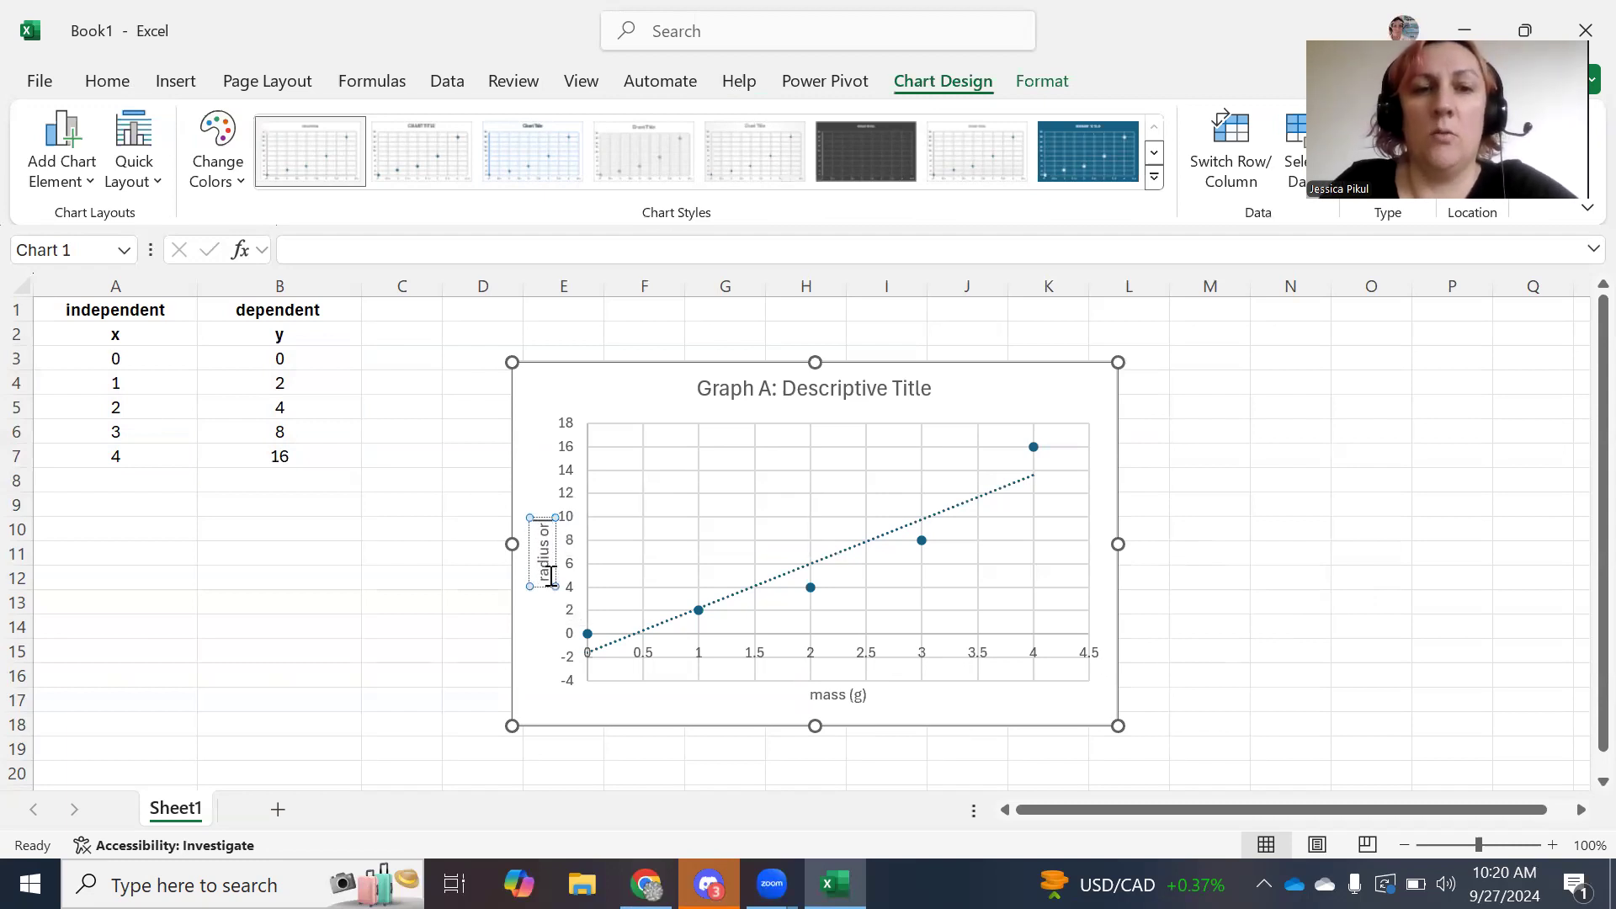
type(" length")
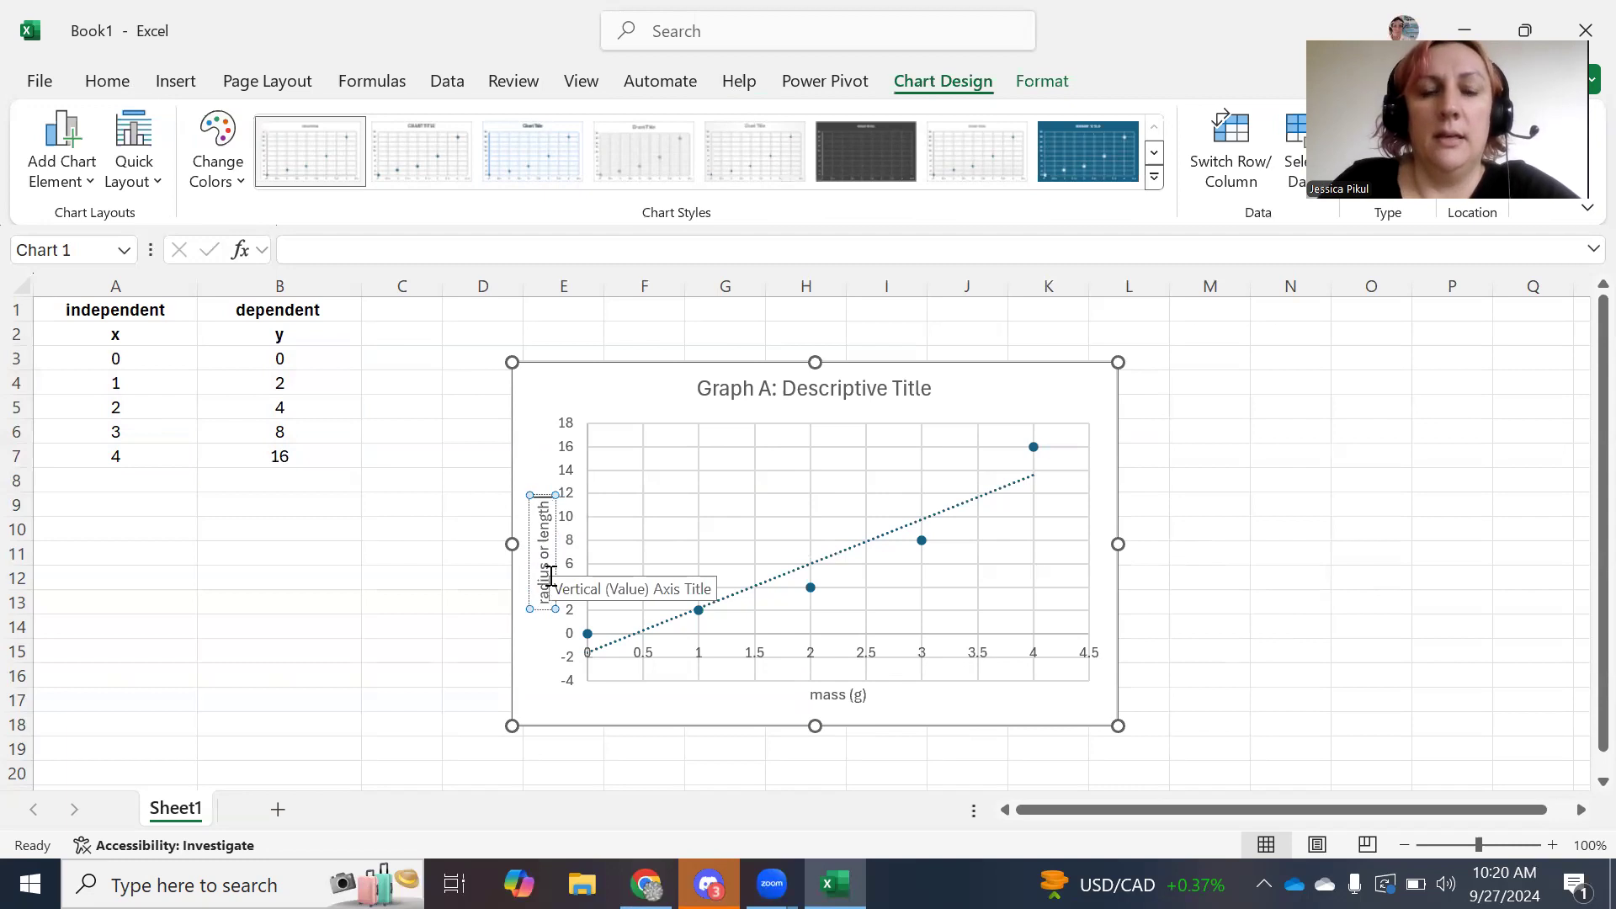
type(" (cm)")
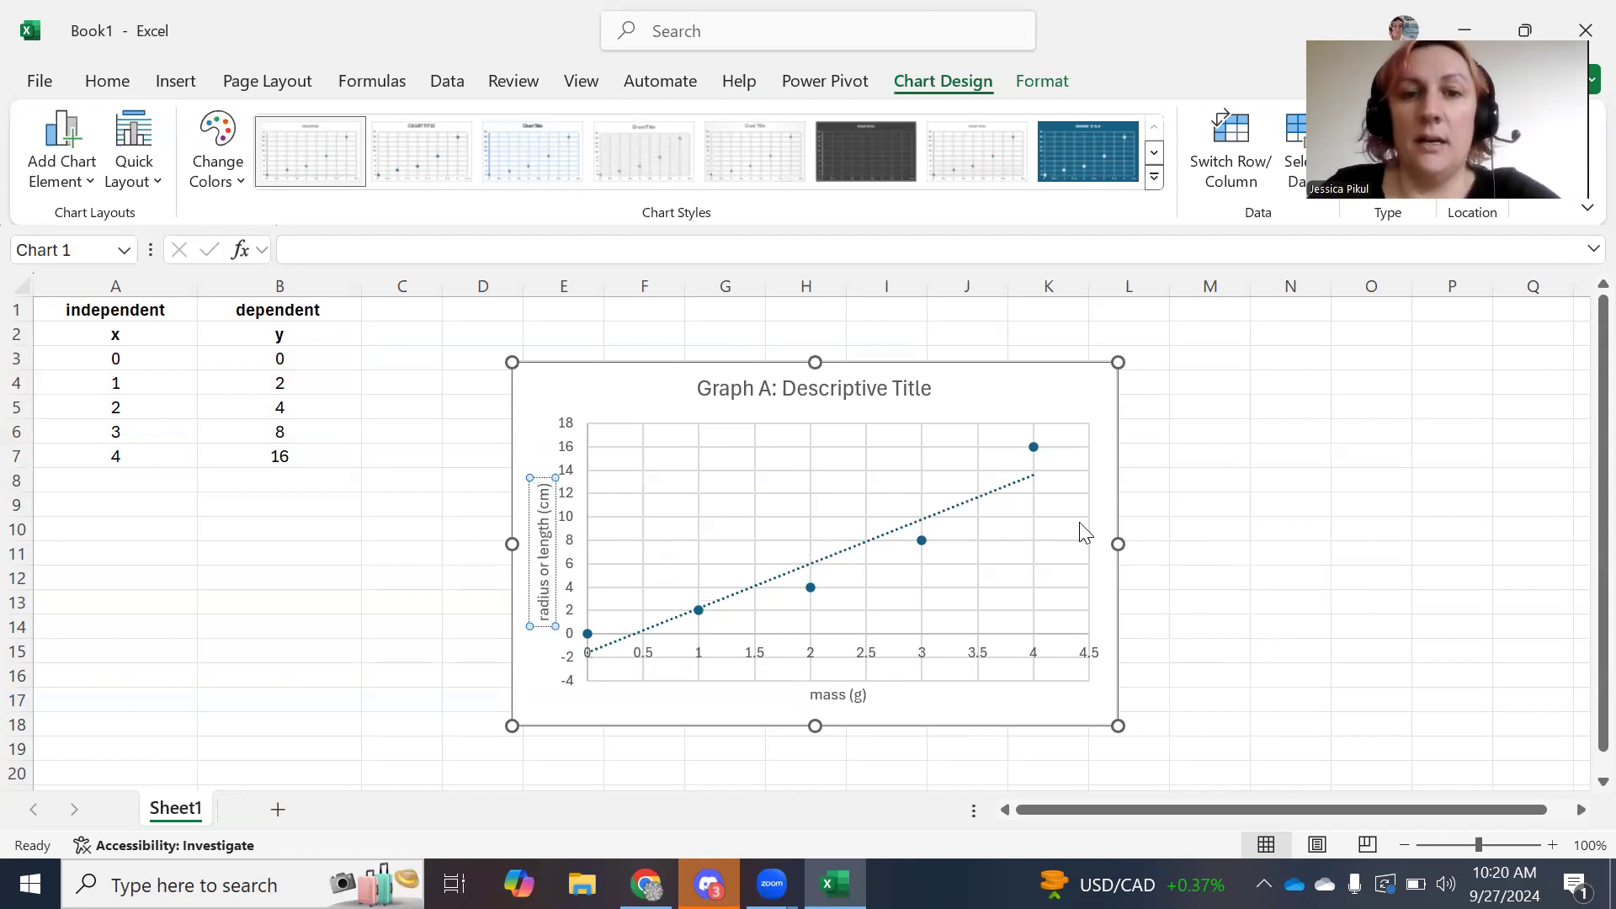
left_click(1189, 503)
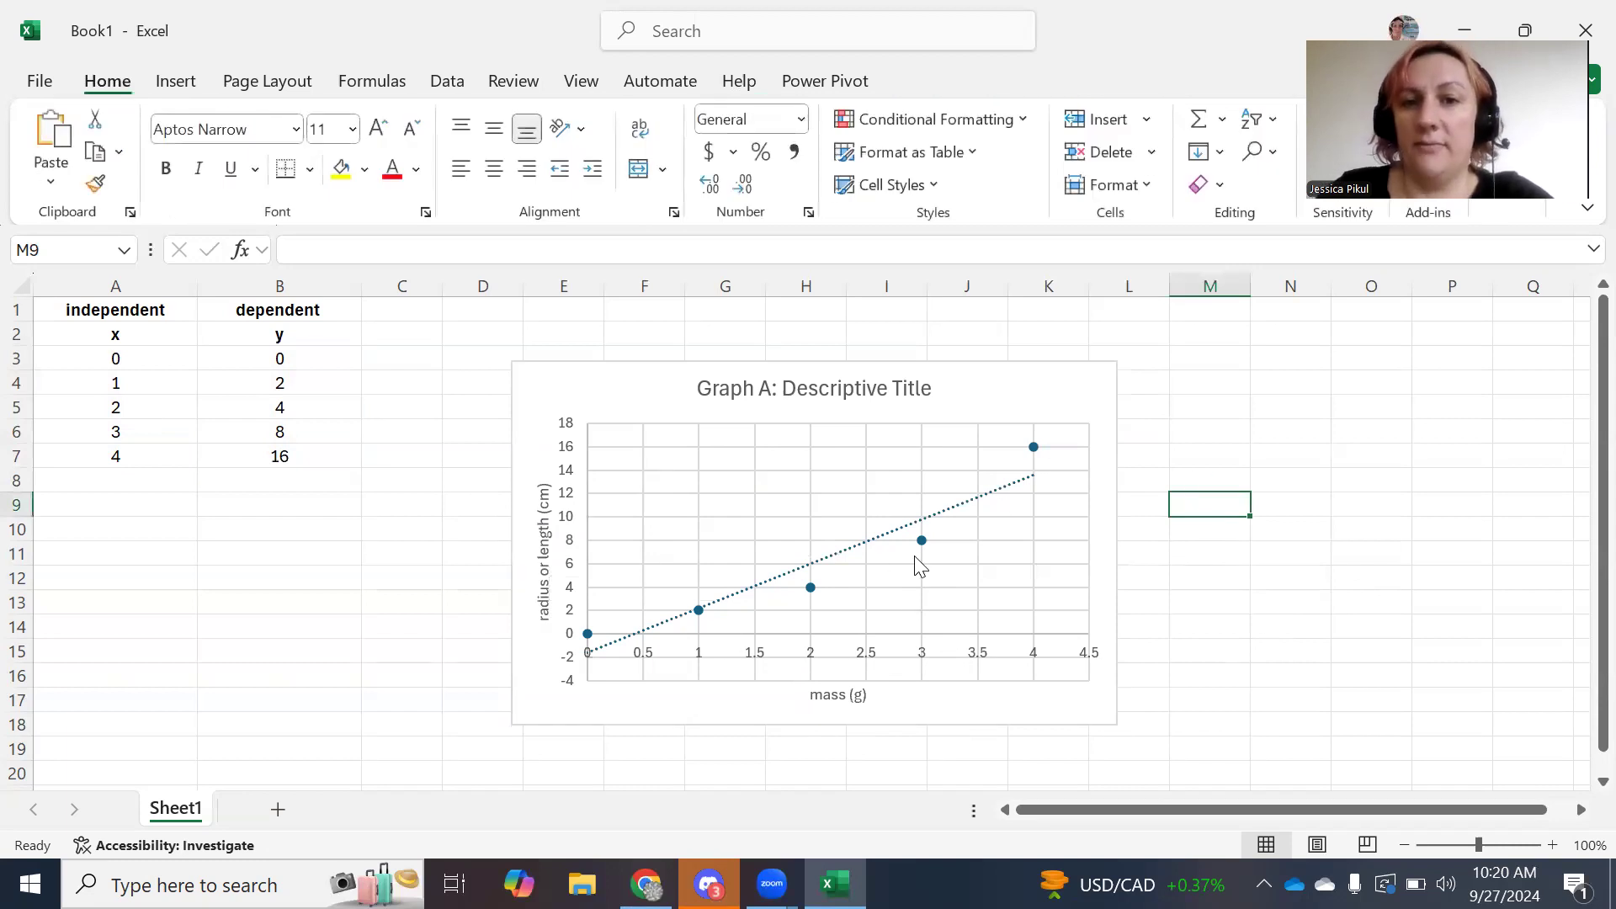
Enable Display Equation on chart for the trendline, showing y = 3.8x - 1.6.
left_click(949, 509)
left_click(950, 507)
right_click(954, 510)
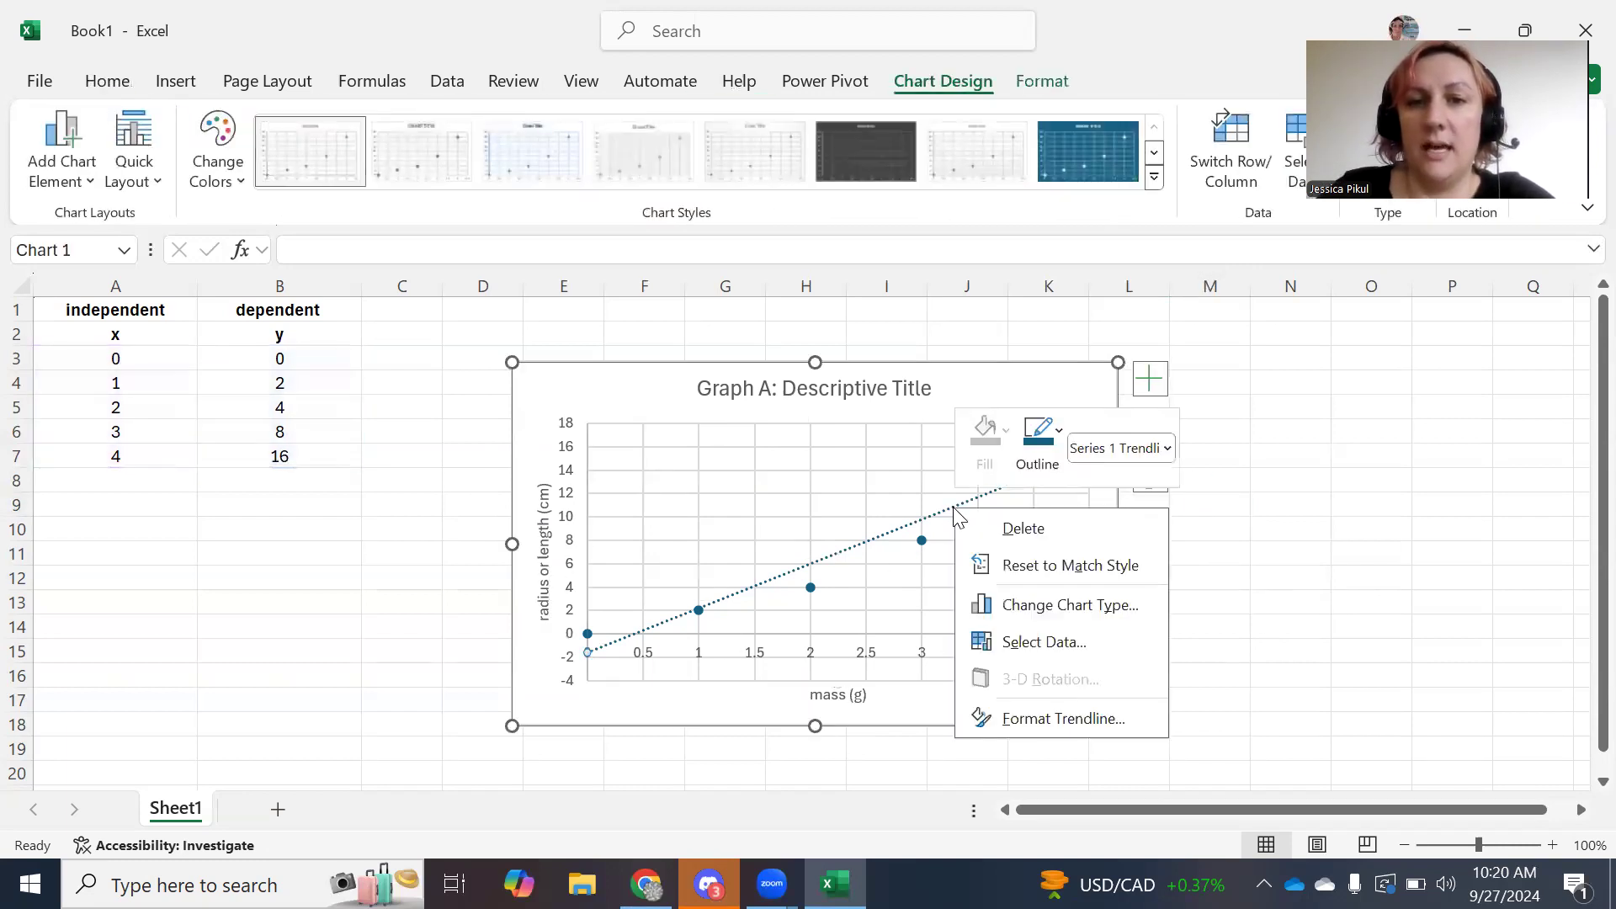
left_click(1044, 718)
scroll(1458, 615, "down", 4)
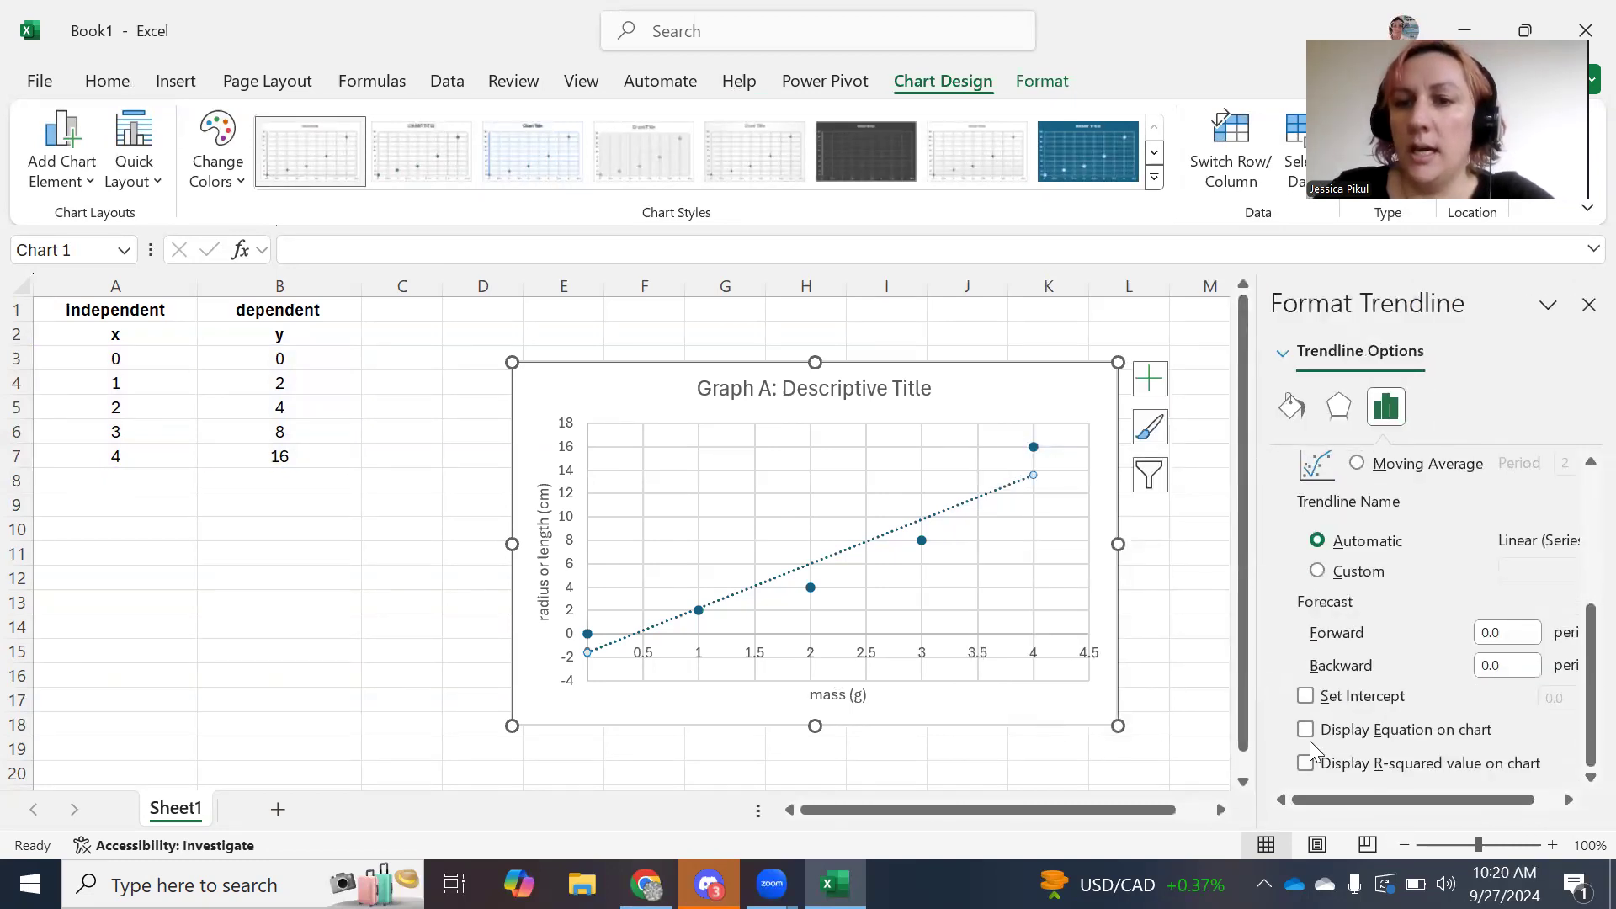
left_click(1306, 731)
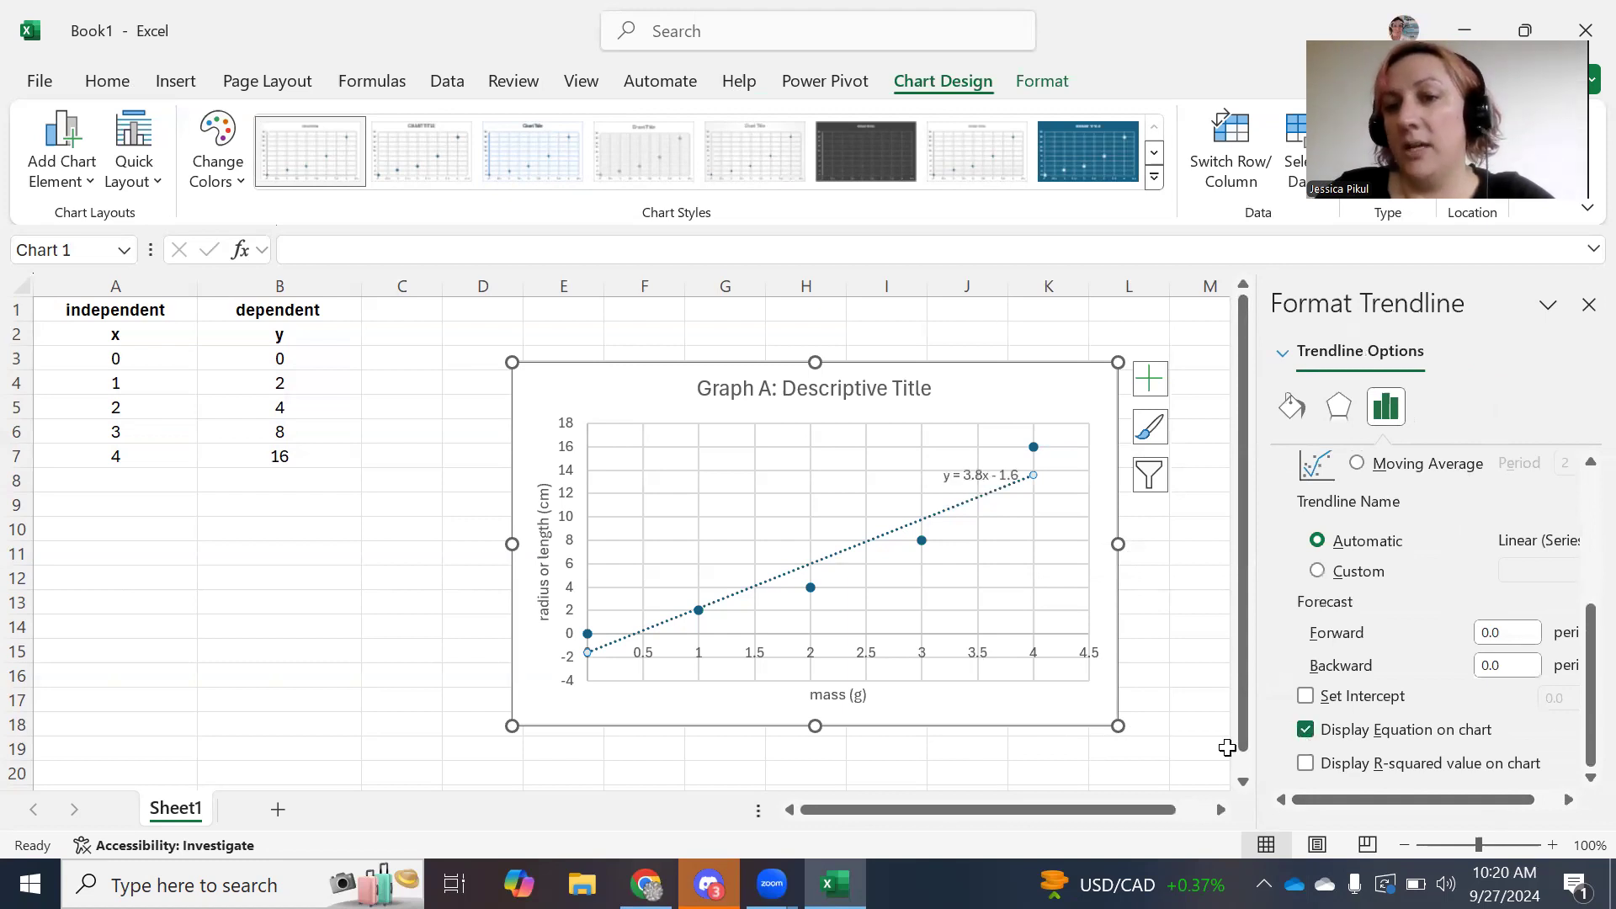
left_click(1586, 302)
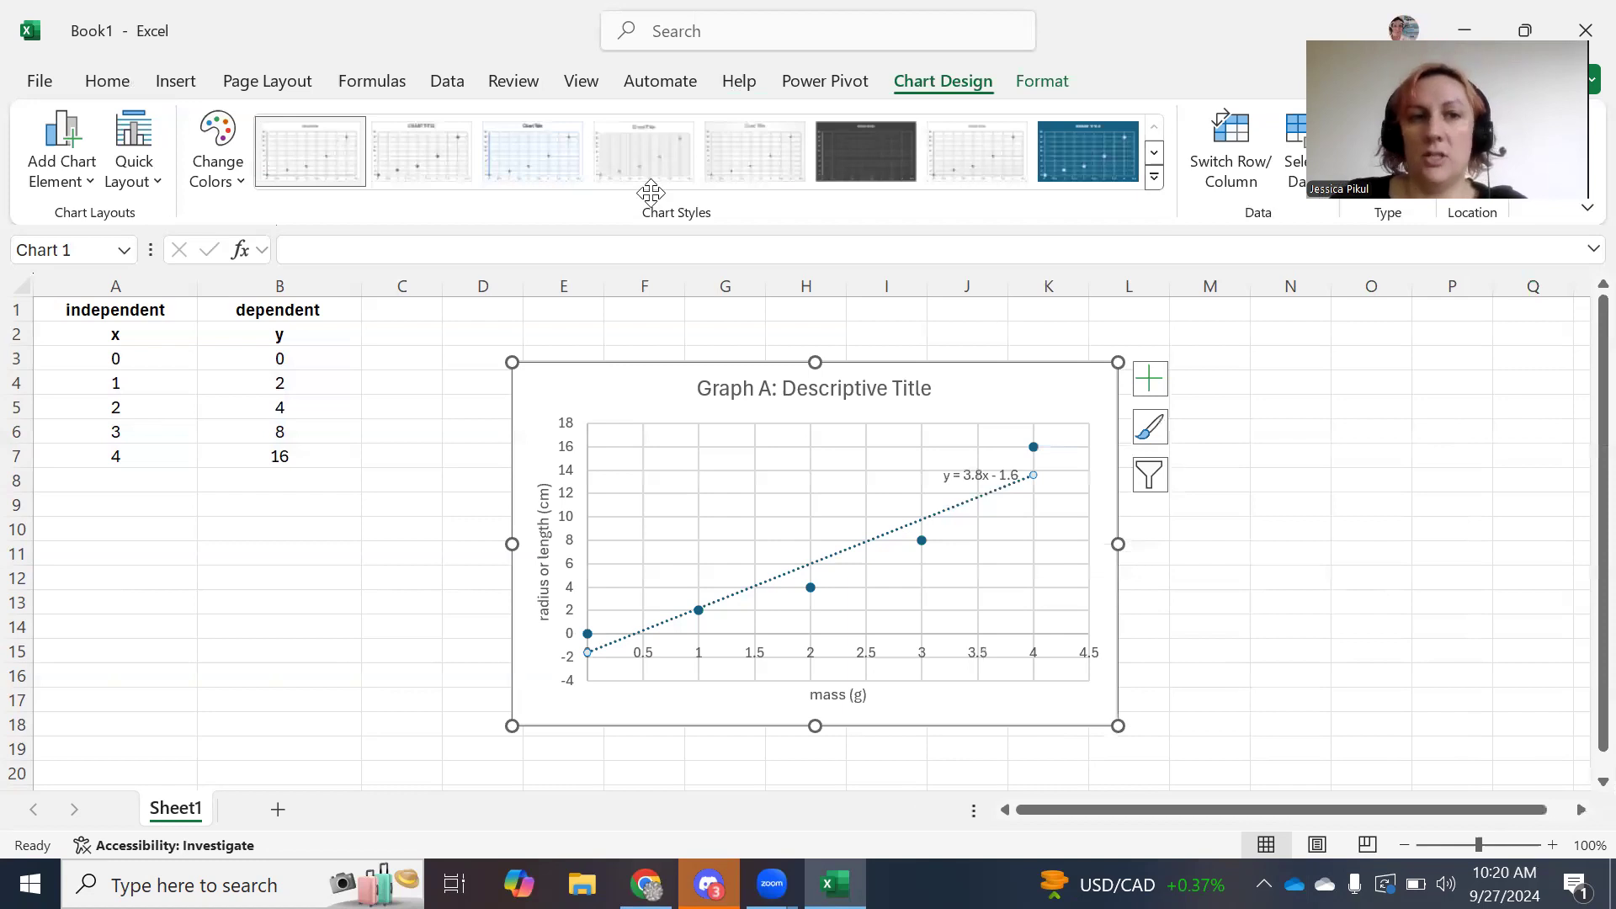